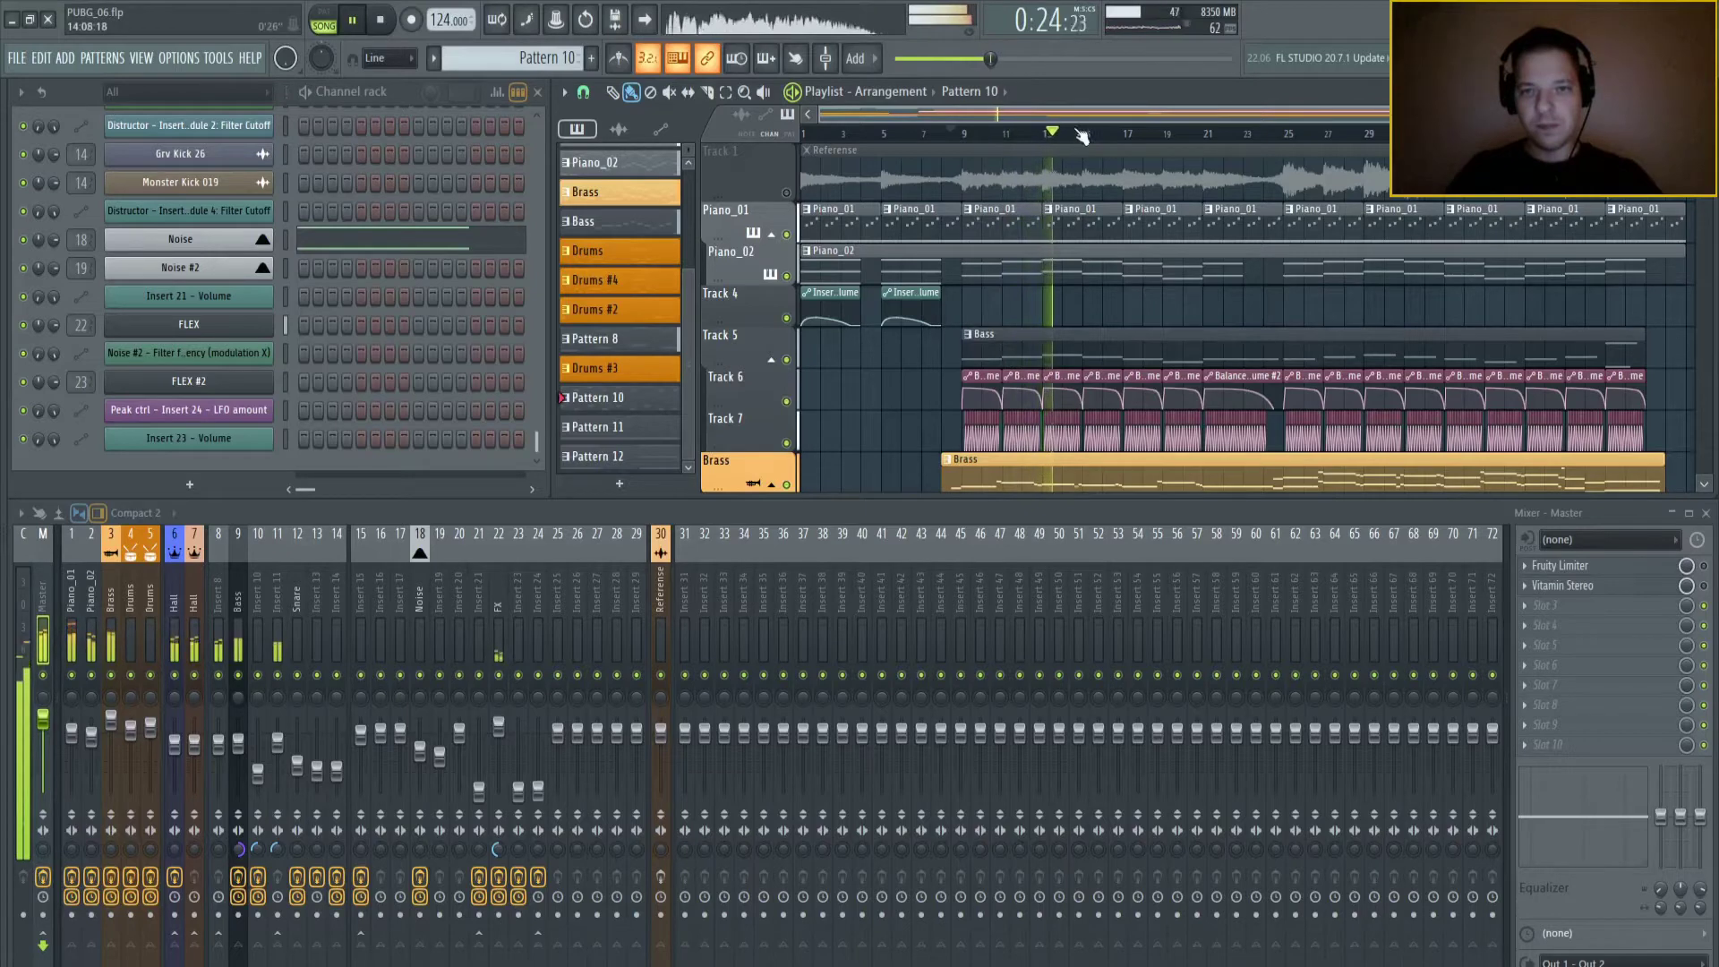
- Look over the arrangement's tracks in the playlist, down to the drum patterns, while the song plays
scroll(1077, 134, "down", 3)
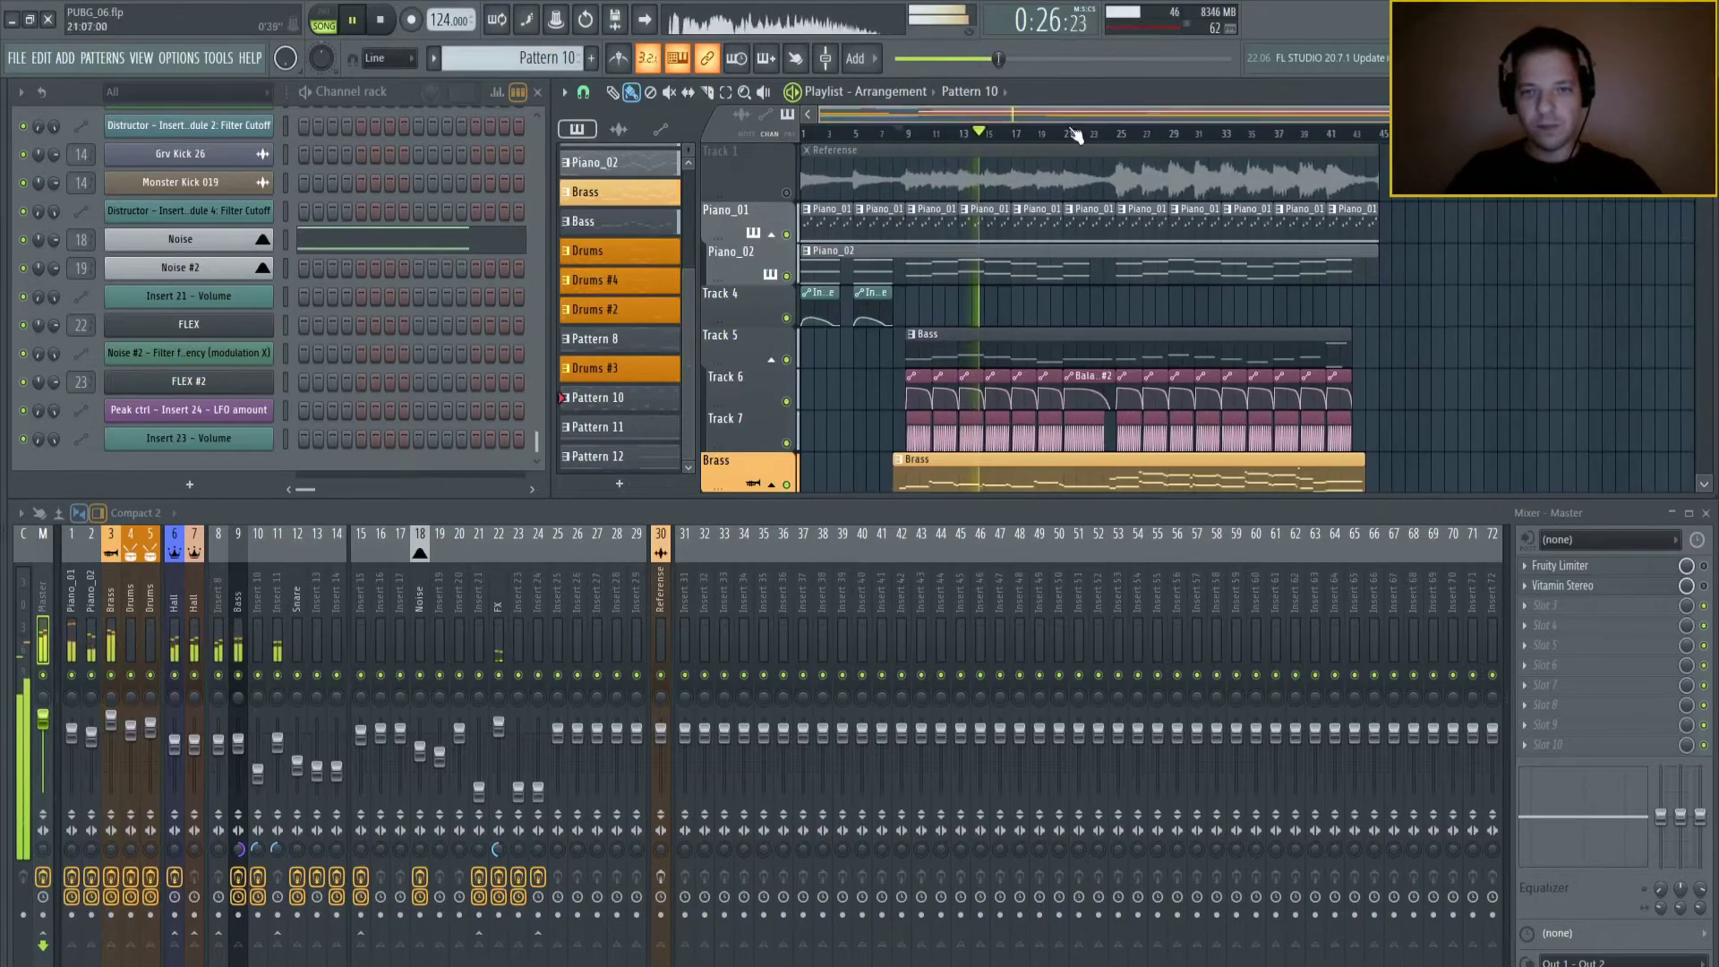
left_click_drag(1182, 370, 1086, 31)
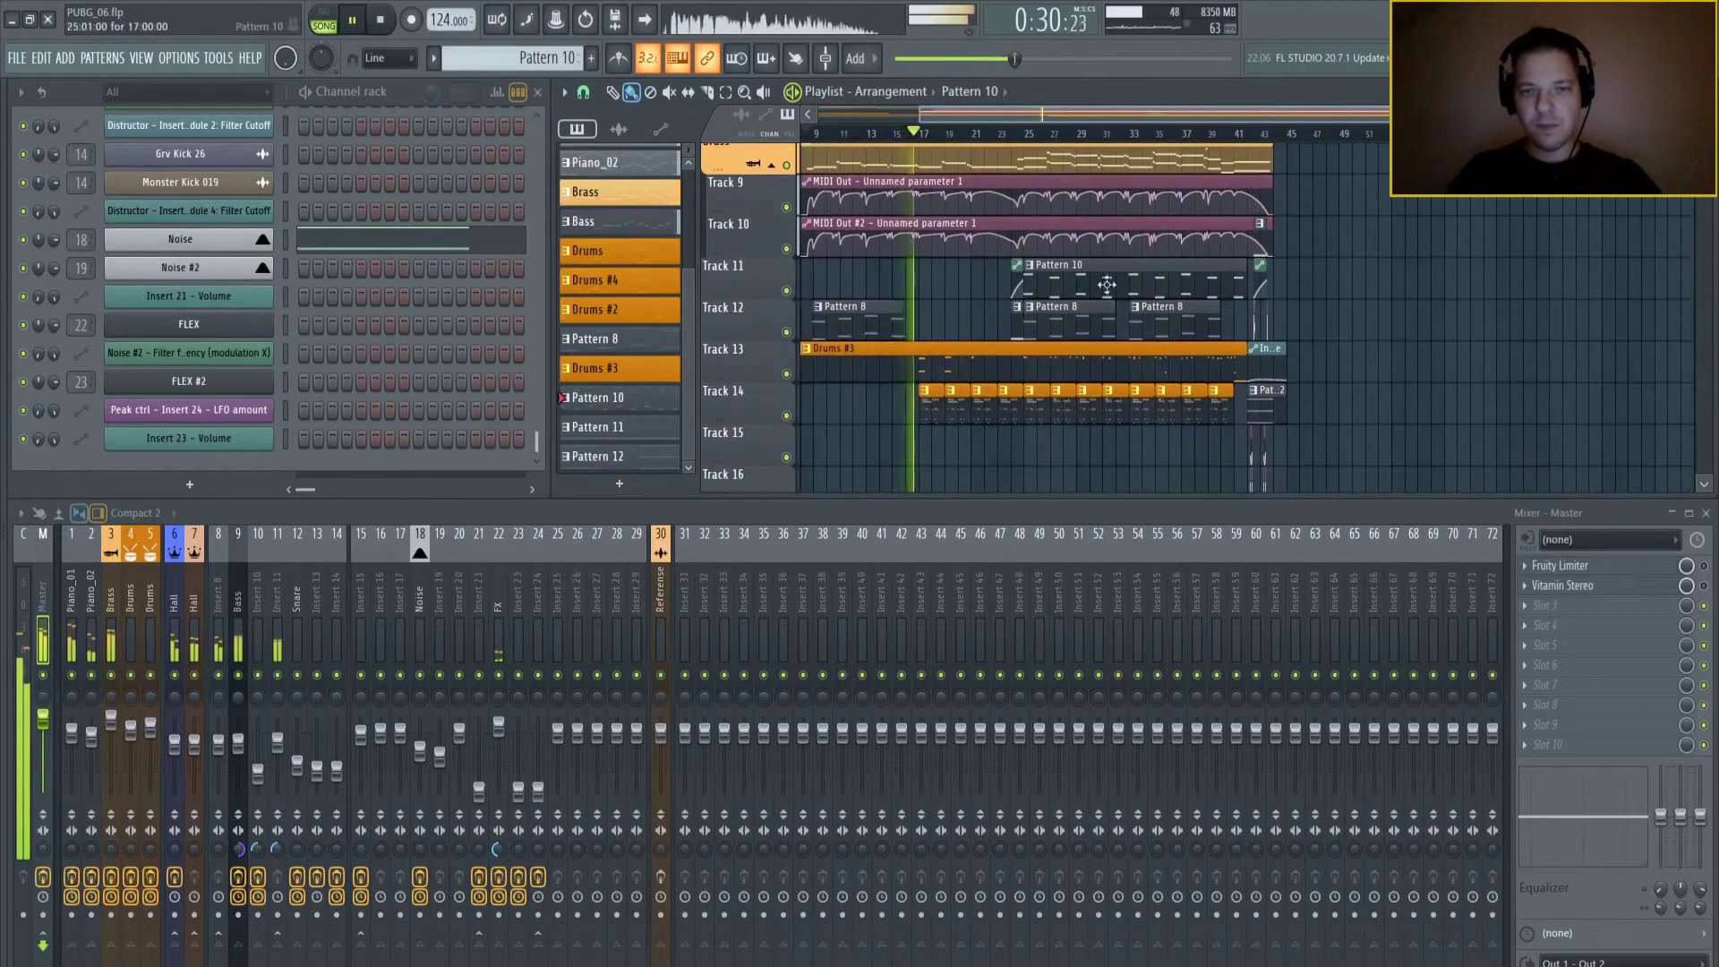
left_click_drag(1186, 355, 1279, 205)
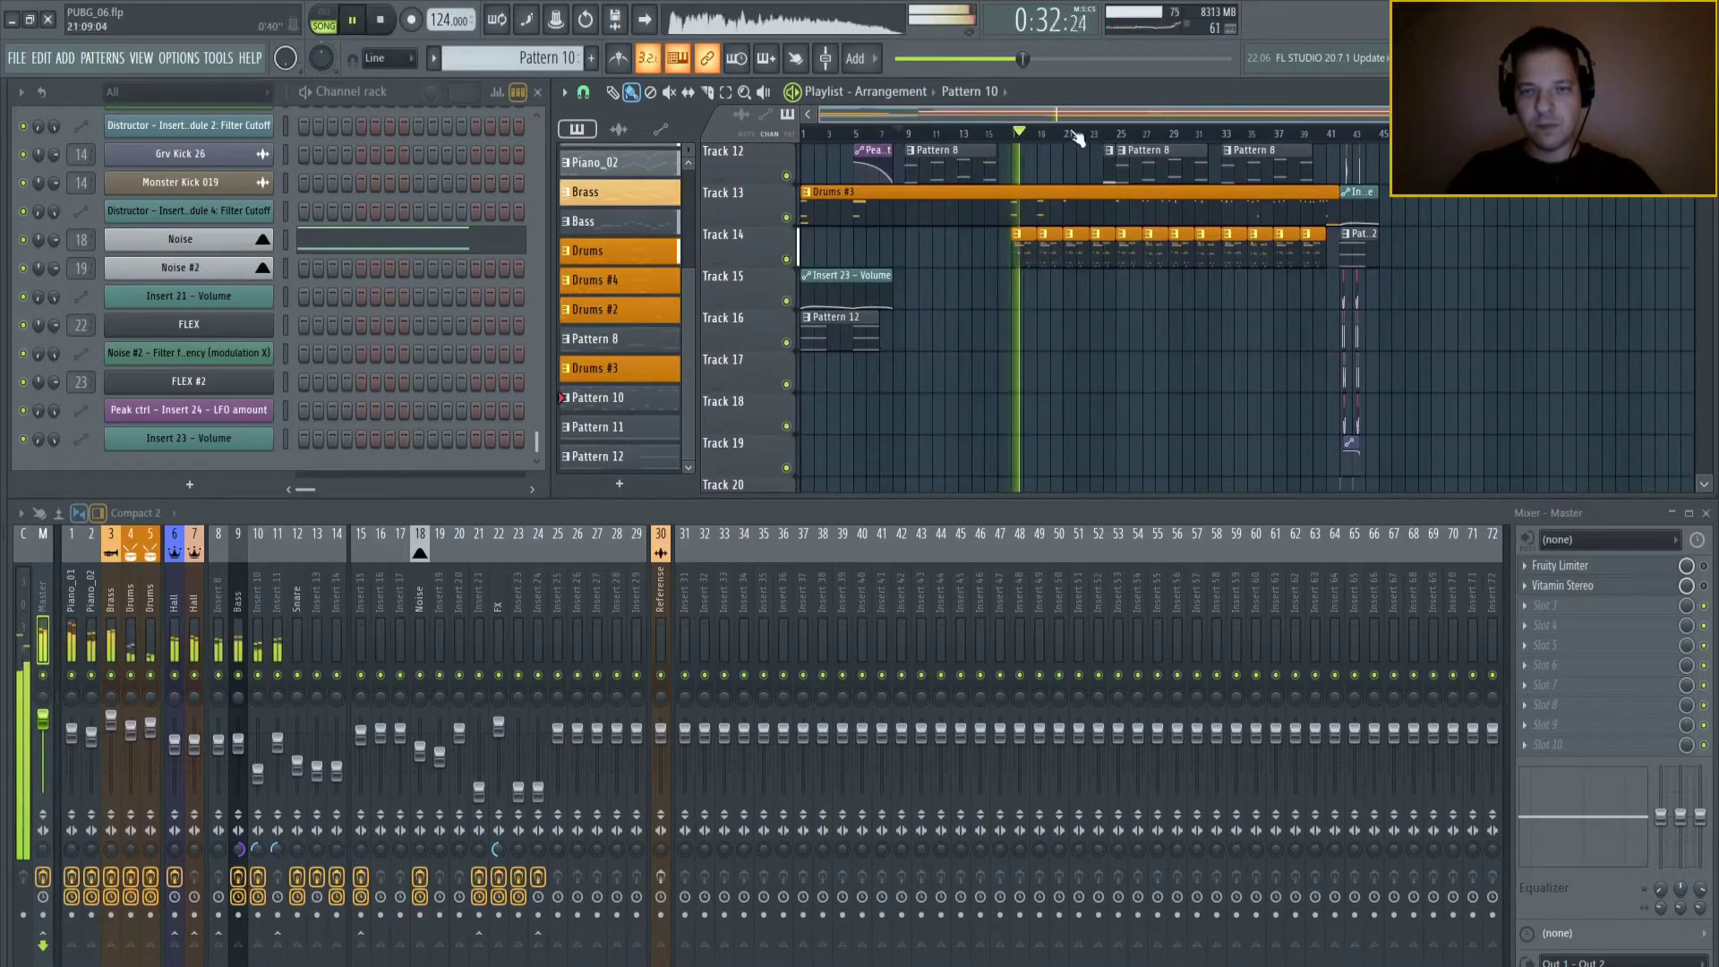
scroll(1078, 137, "up", 3)
scroll(1078, 134, "up", 4)
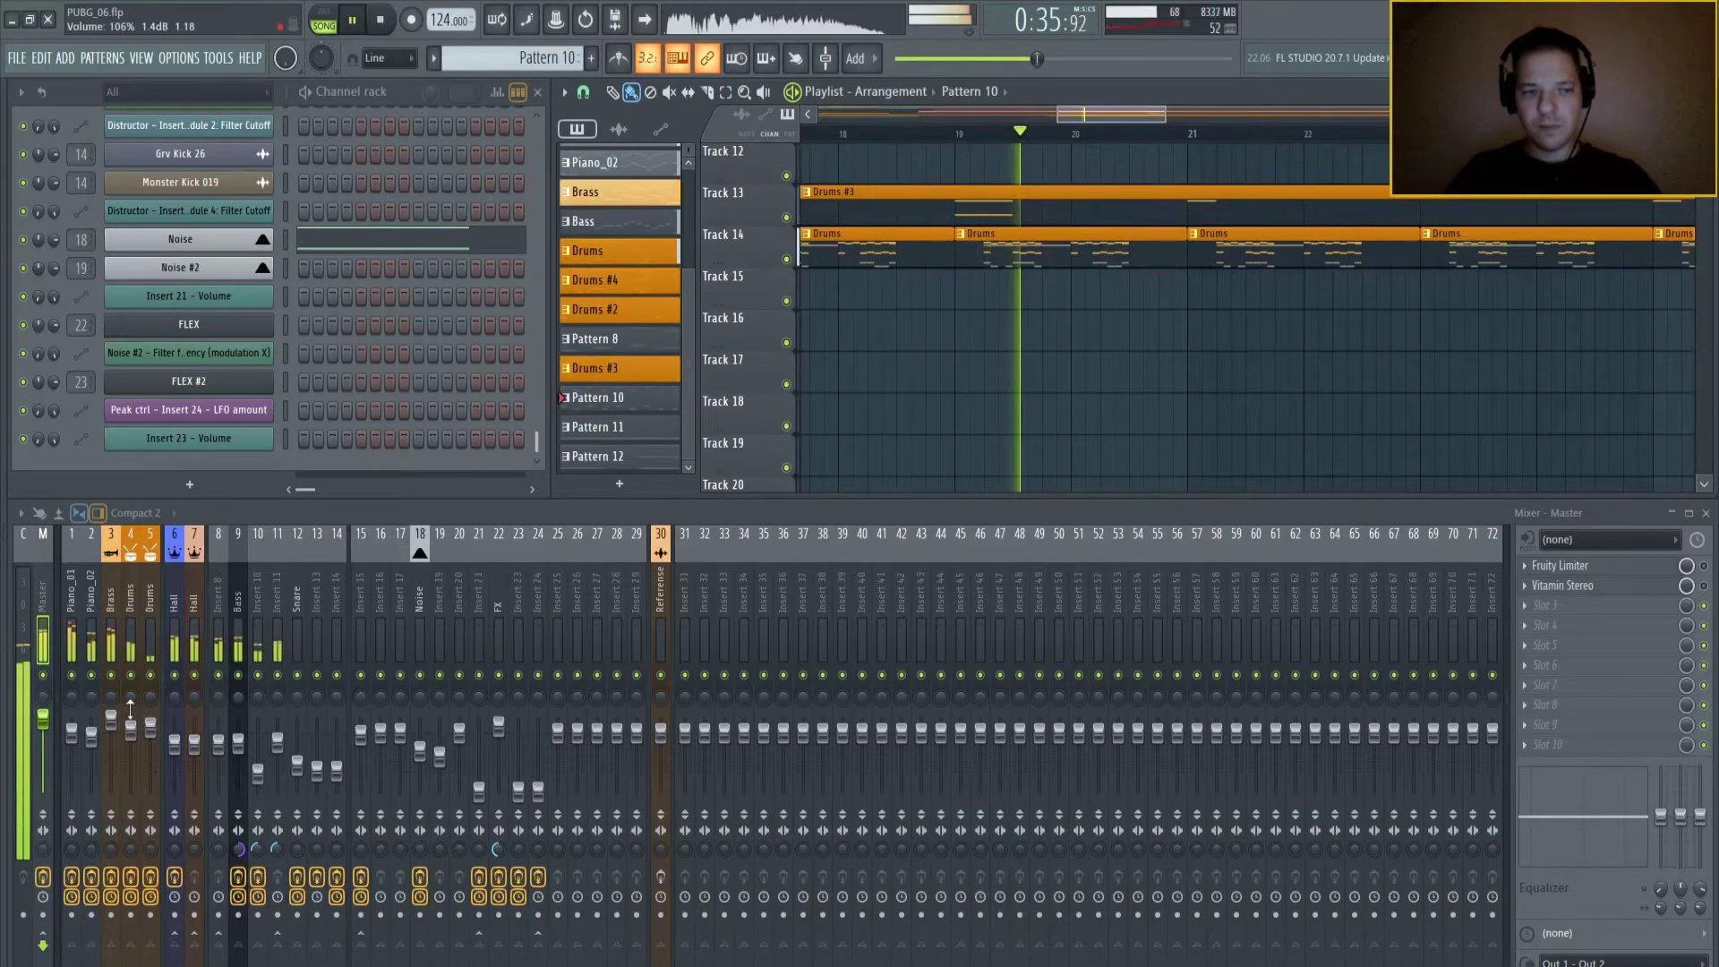
- Balance the mix during playback by slightly lowering the Drums fader and slightly raising the Brass fader
left_click_drag(136, 725, 135, 730)
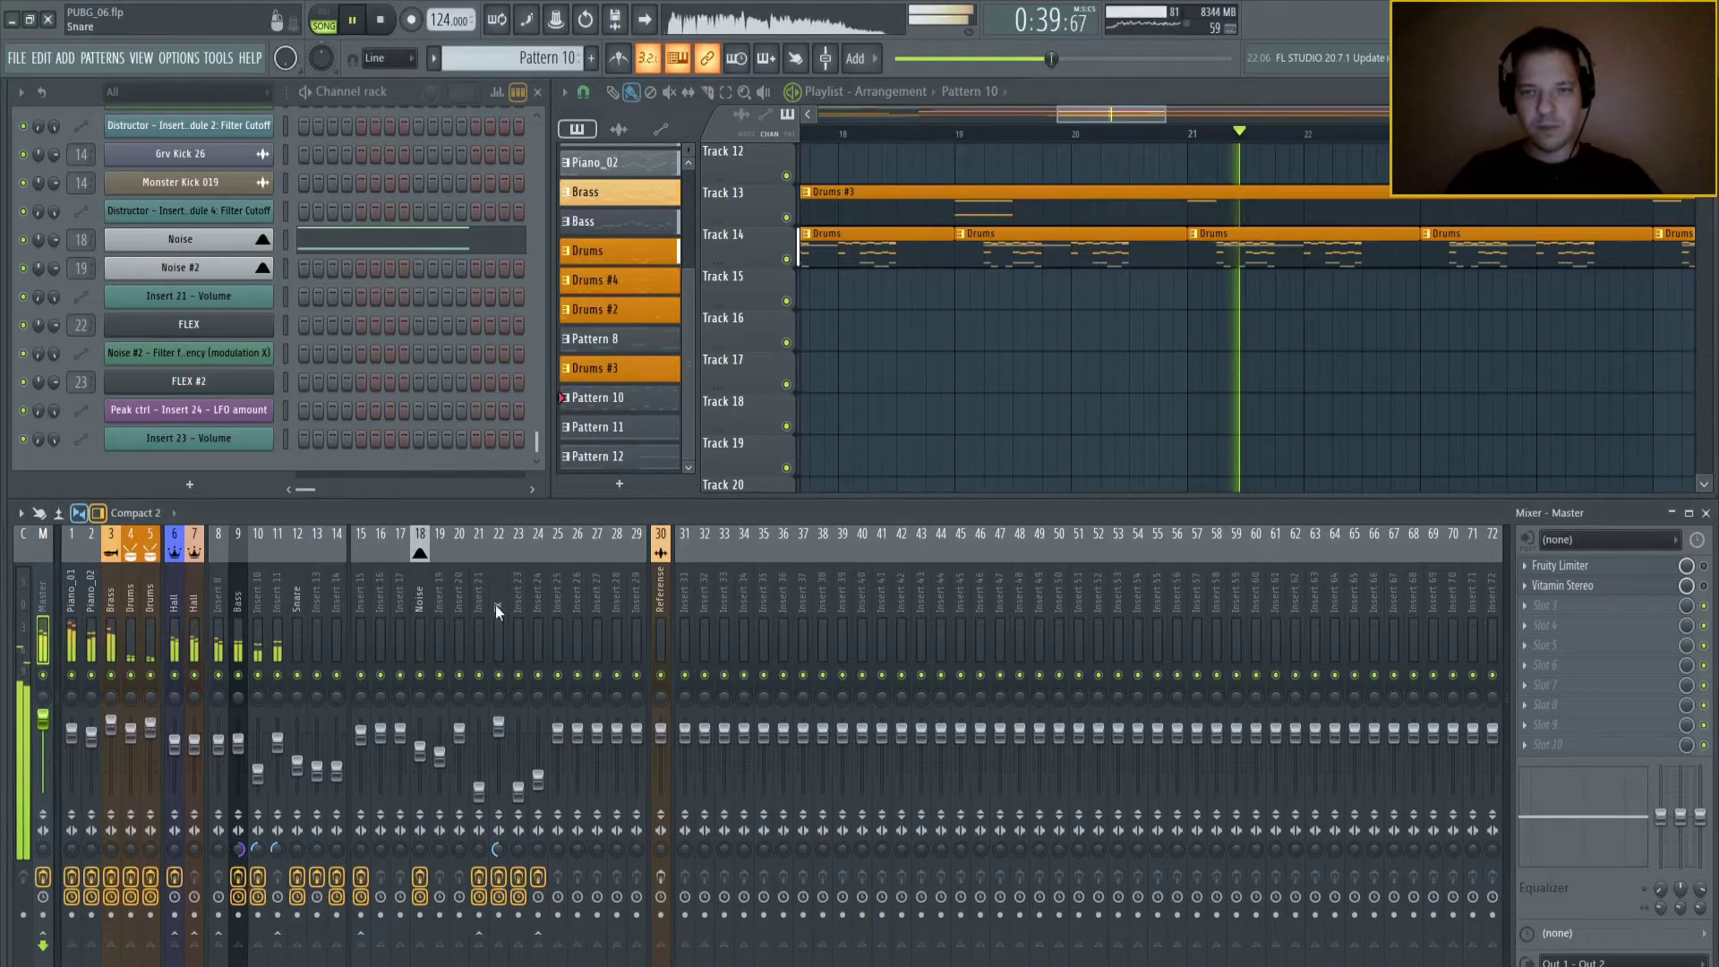
scroll(1140, 441, "up", 3)
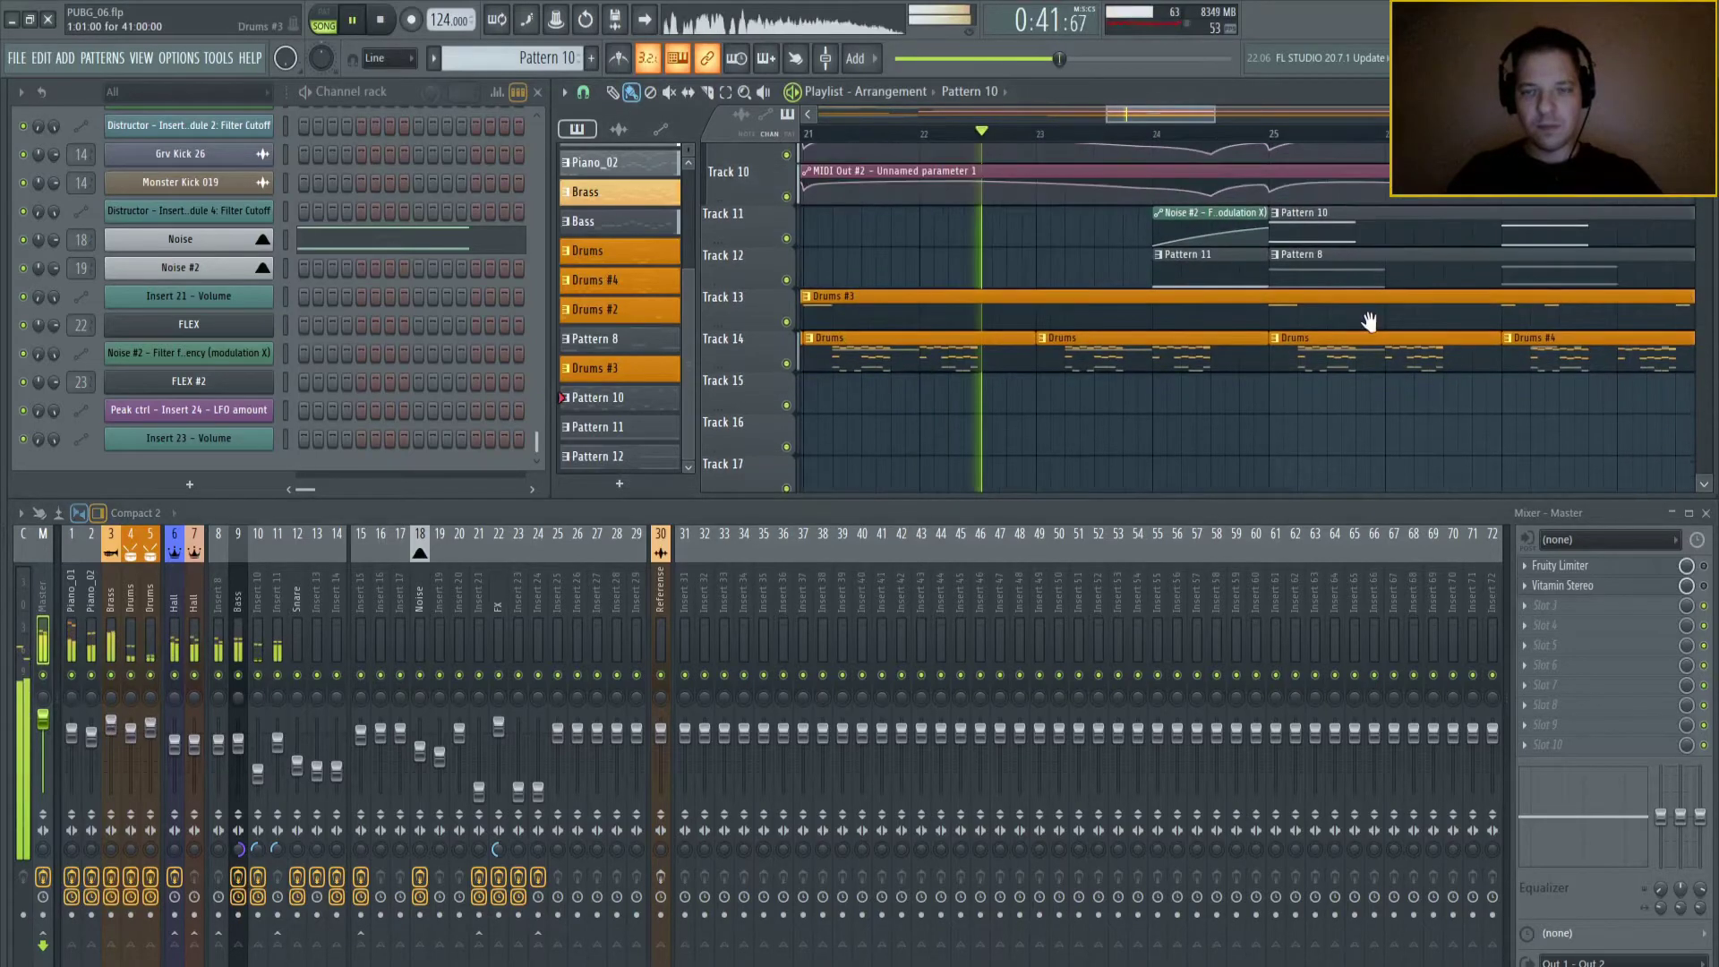
left_click_drag(1371, 321, 1285, 335)
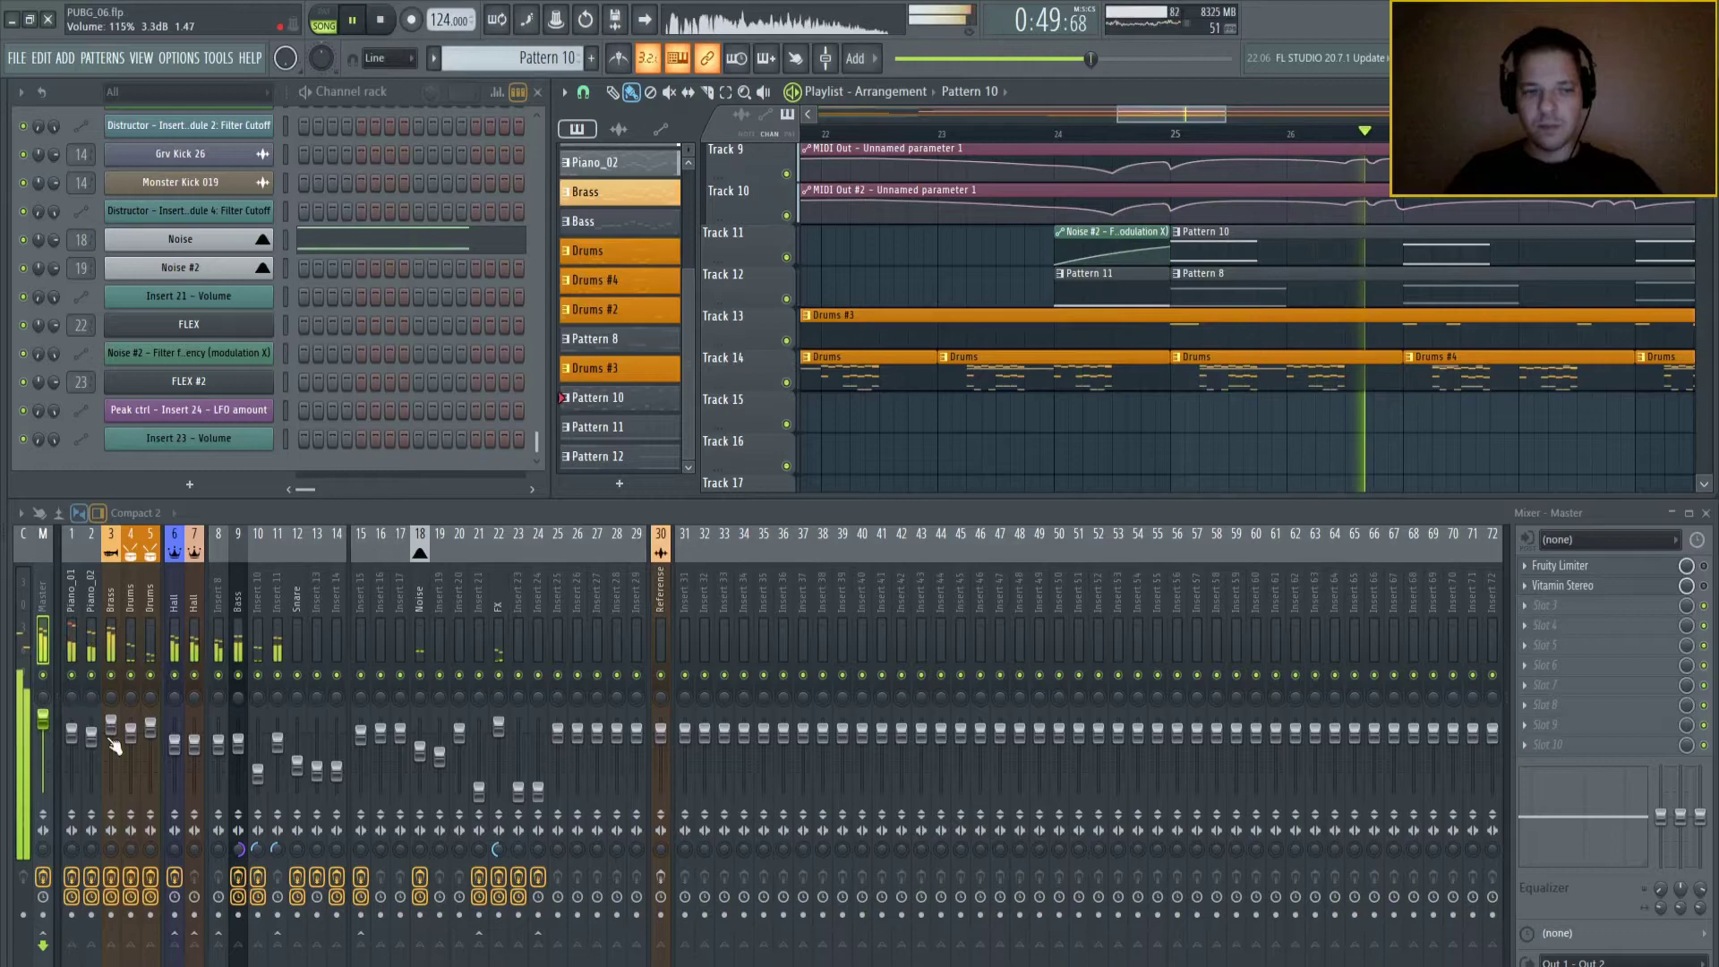
left_click_drag(111, 727, 111, 720)
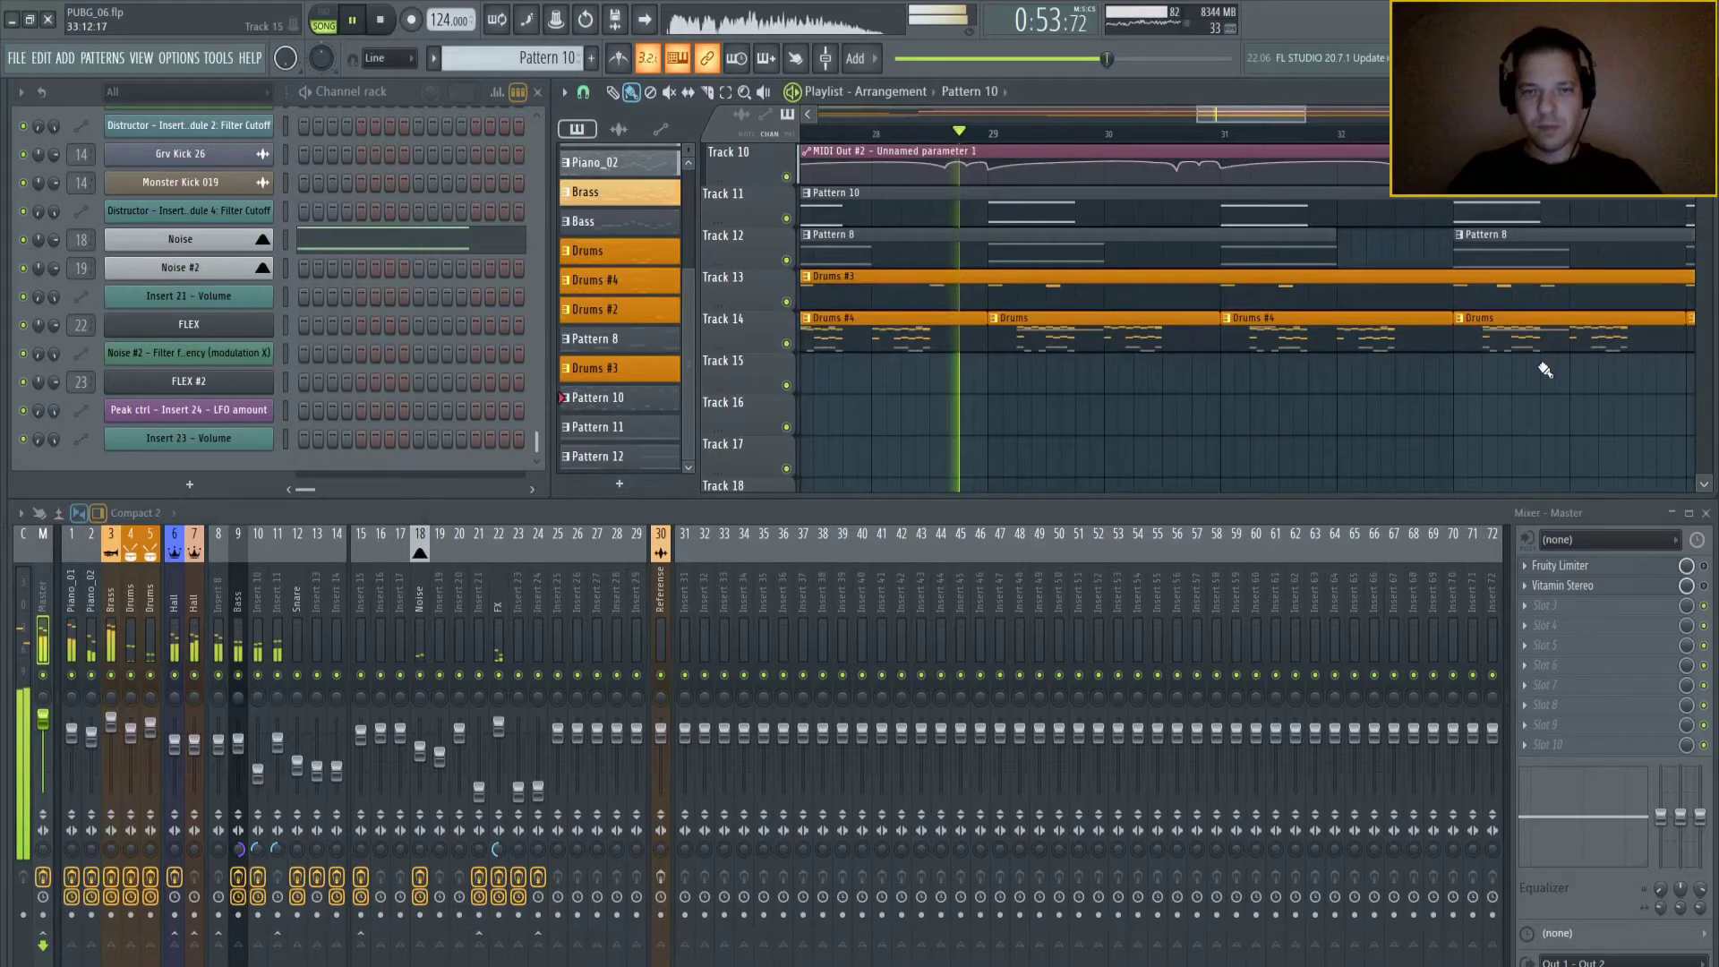
- Inspect the effect chains of the Brass and Drums mixer inserts while the song plays, and stop playback
left_click(112, 602)
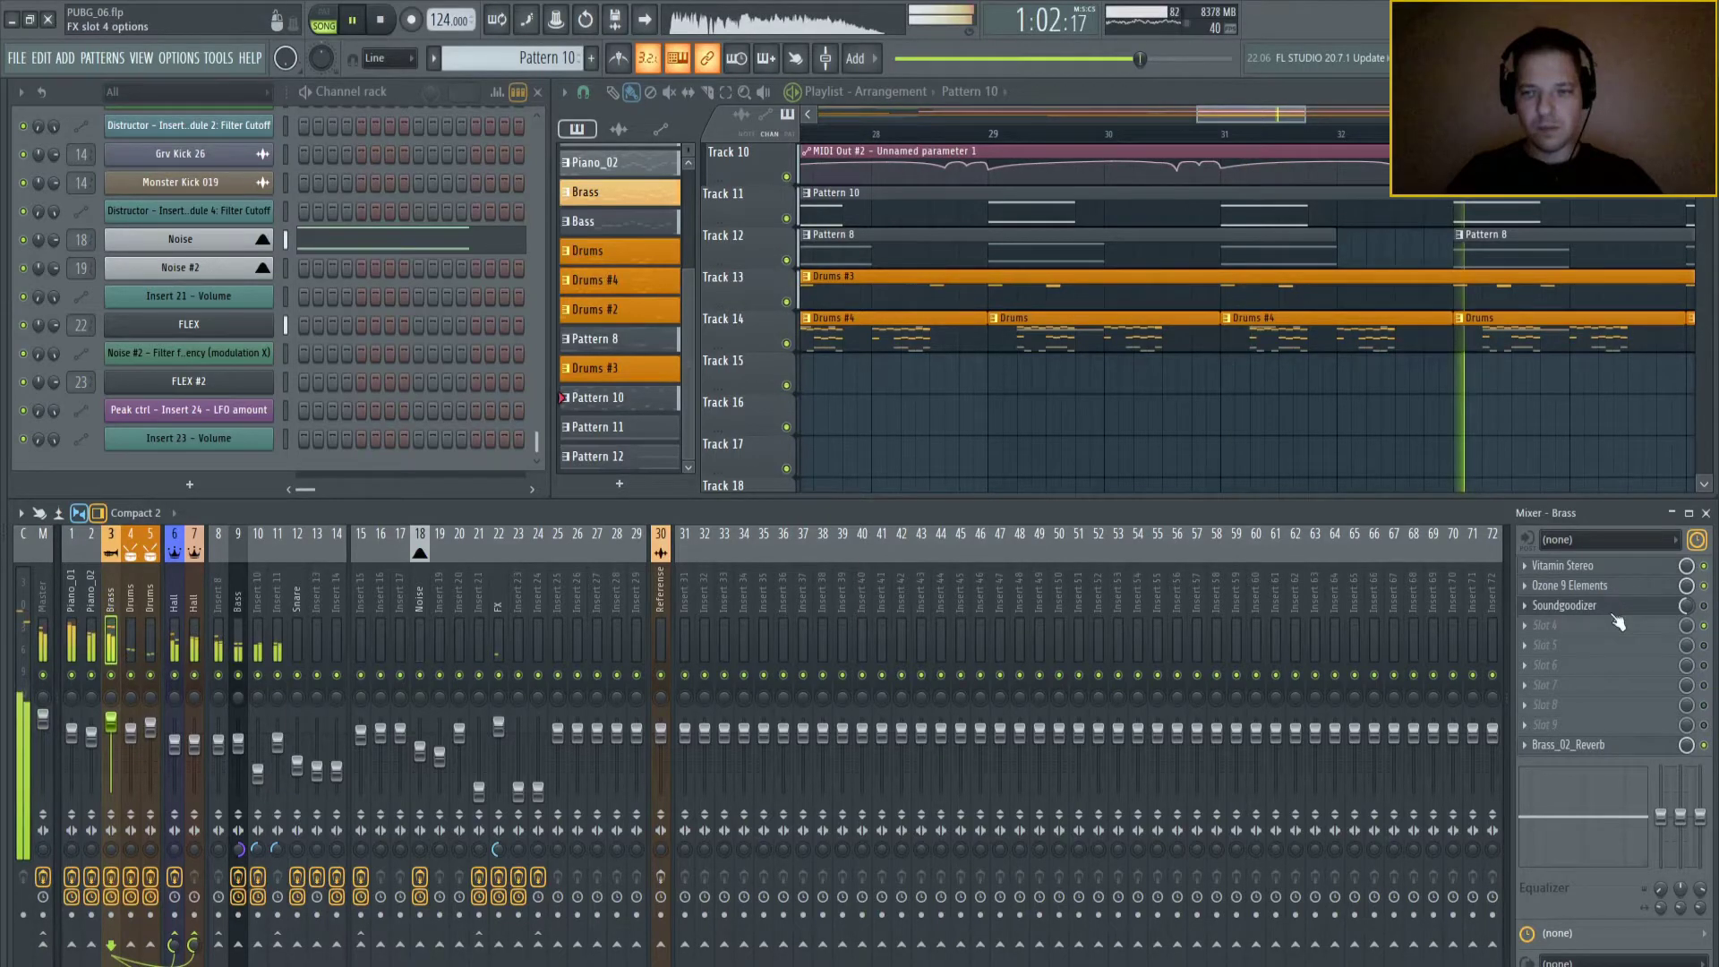
left_click(130, 743)
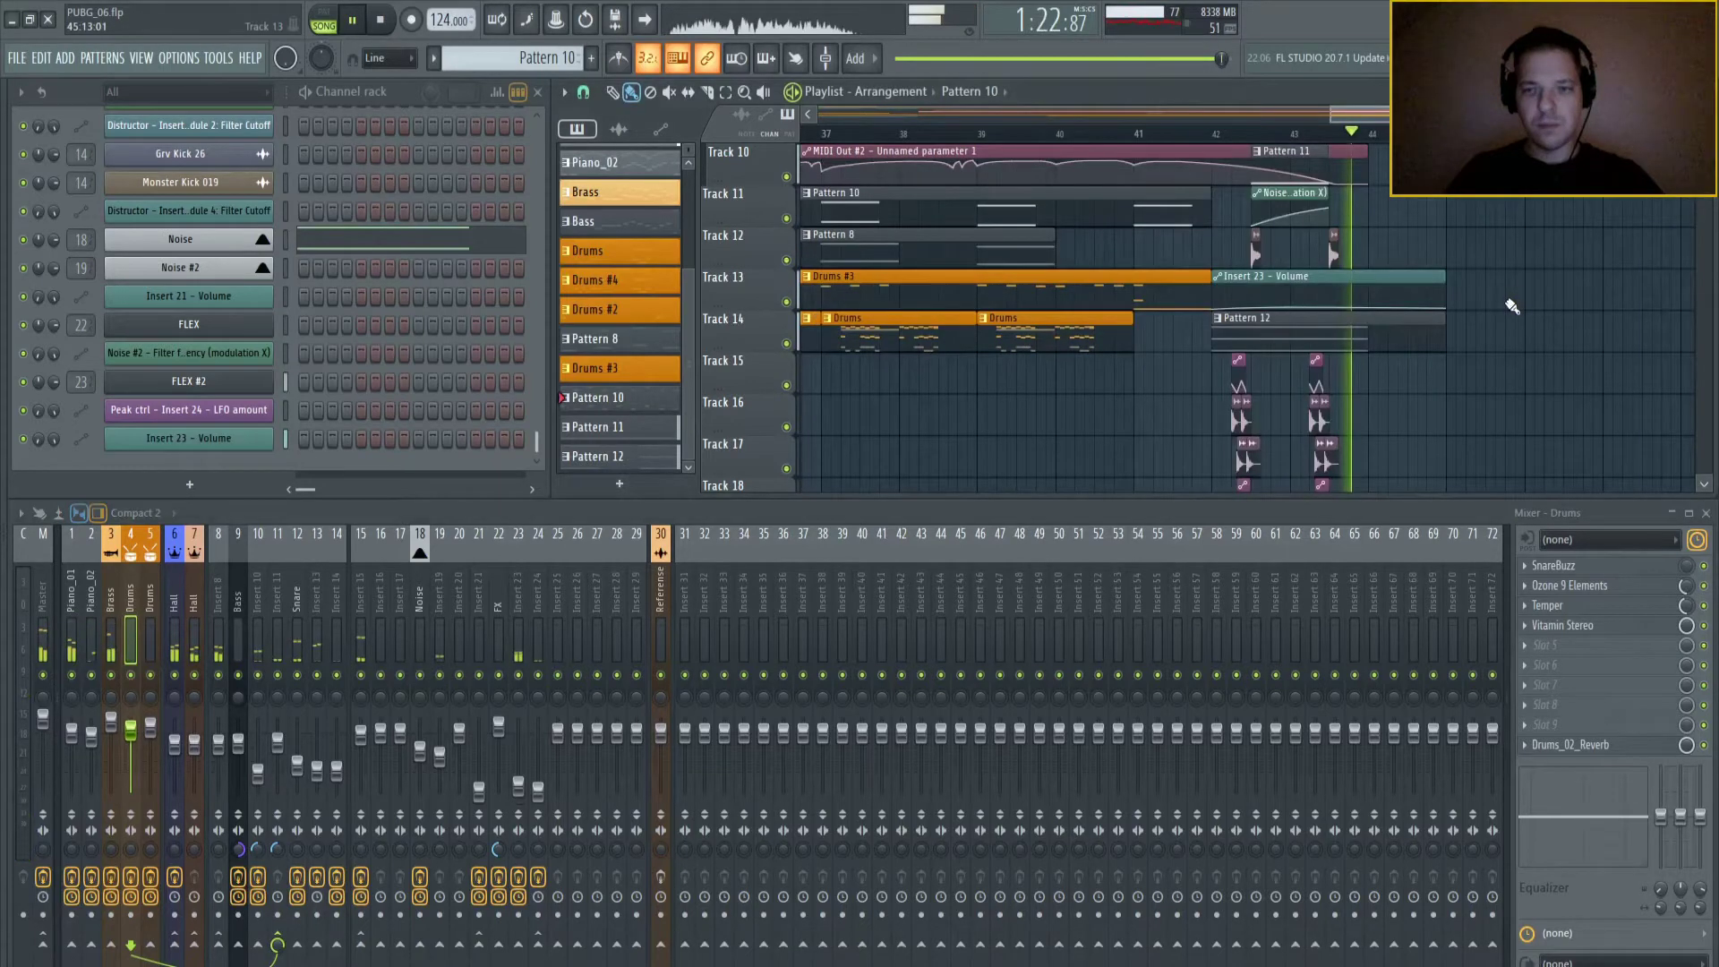
key("space")
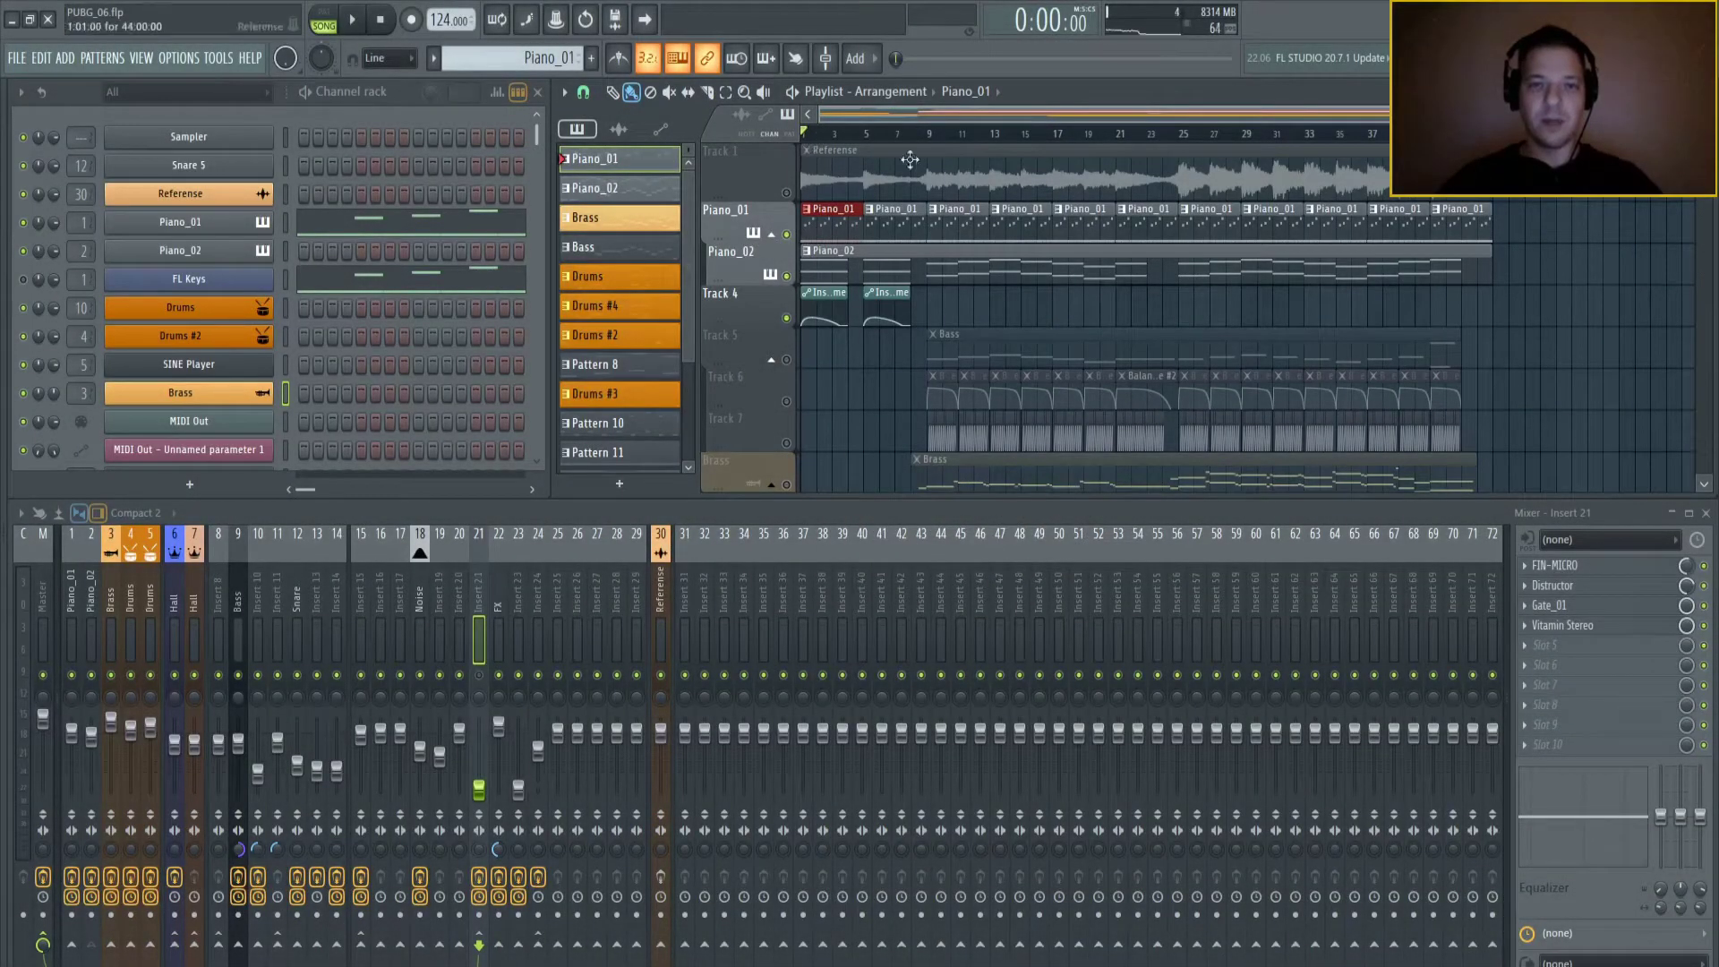
- Play the intro and inspect the Addictive Keys instrument on the Piano_01 channel
key("space")
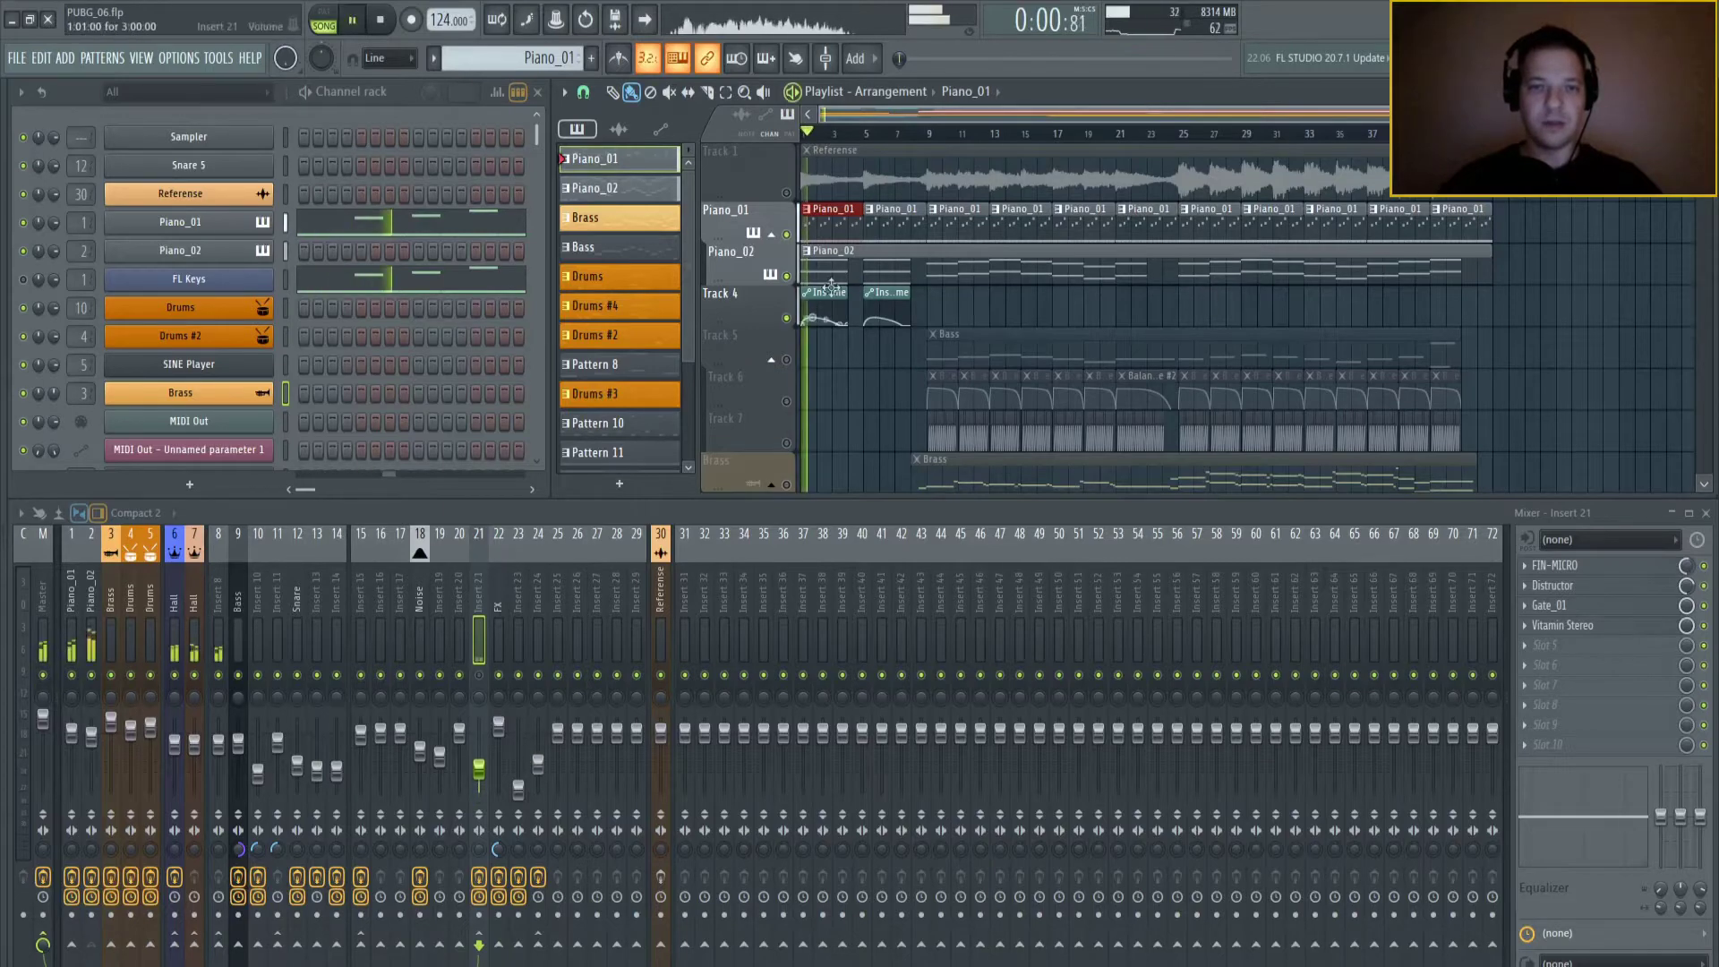
left_click(211, 229)
key("space")
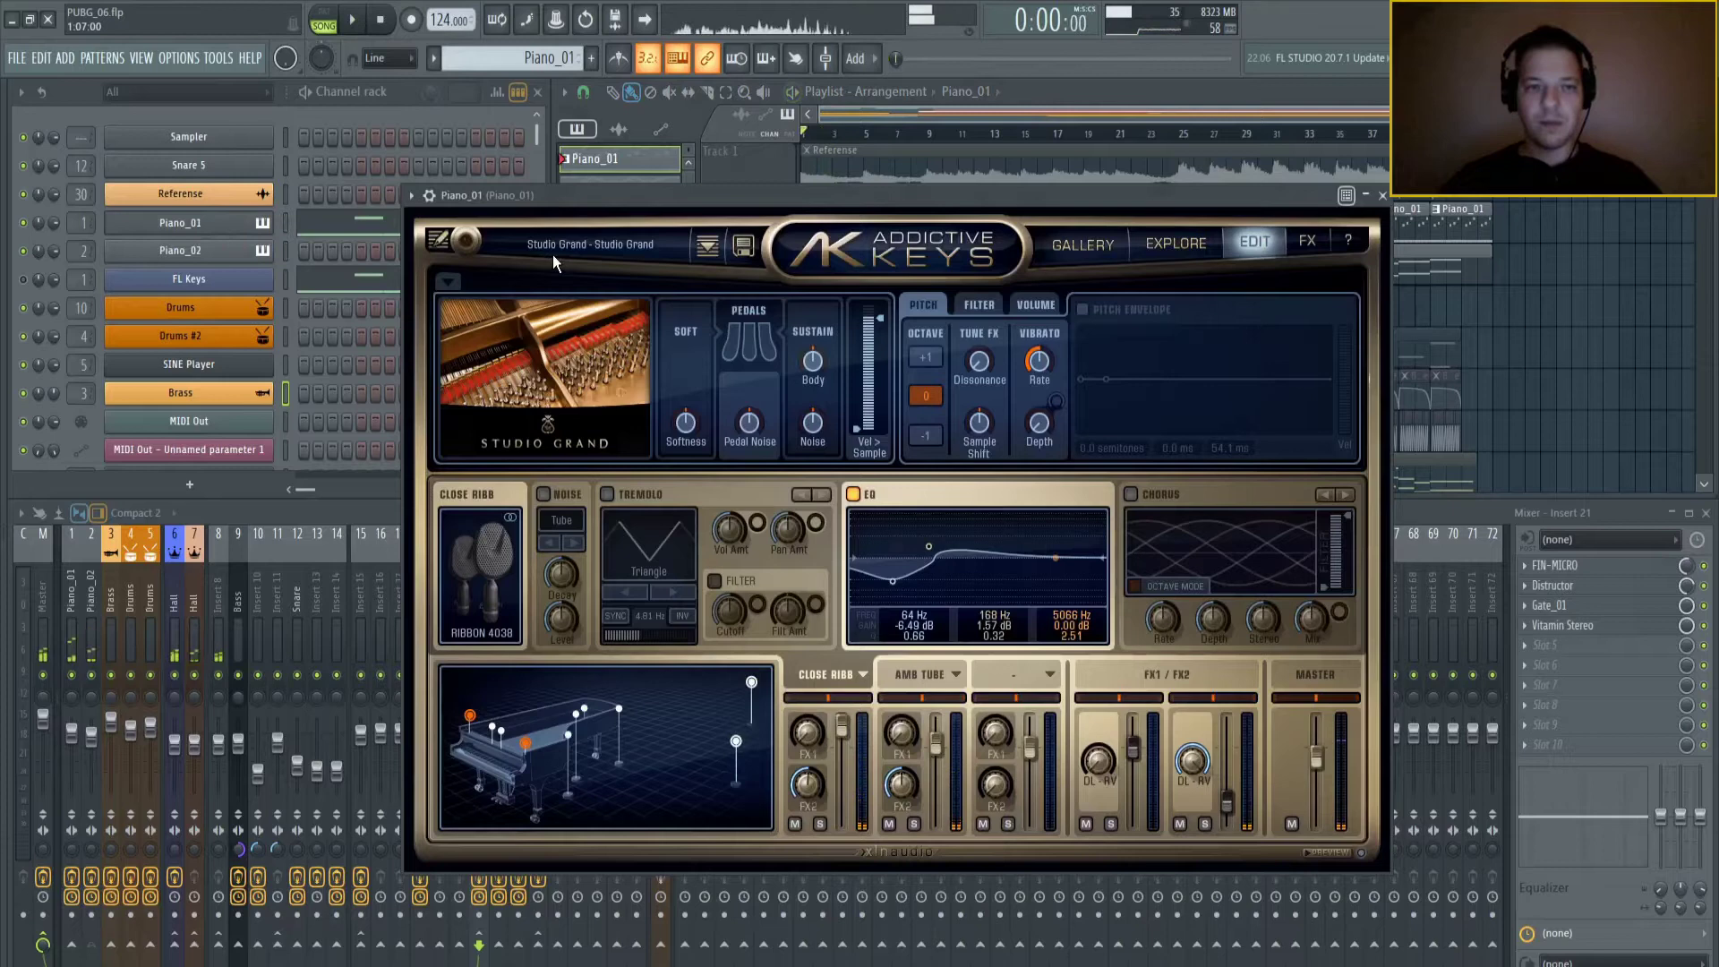
left_click(1384, 197)
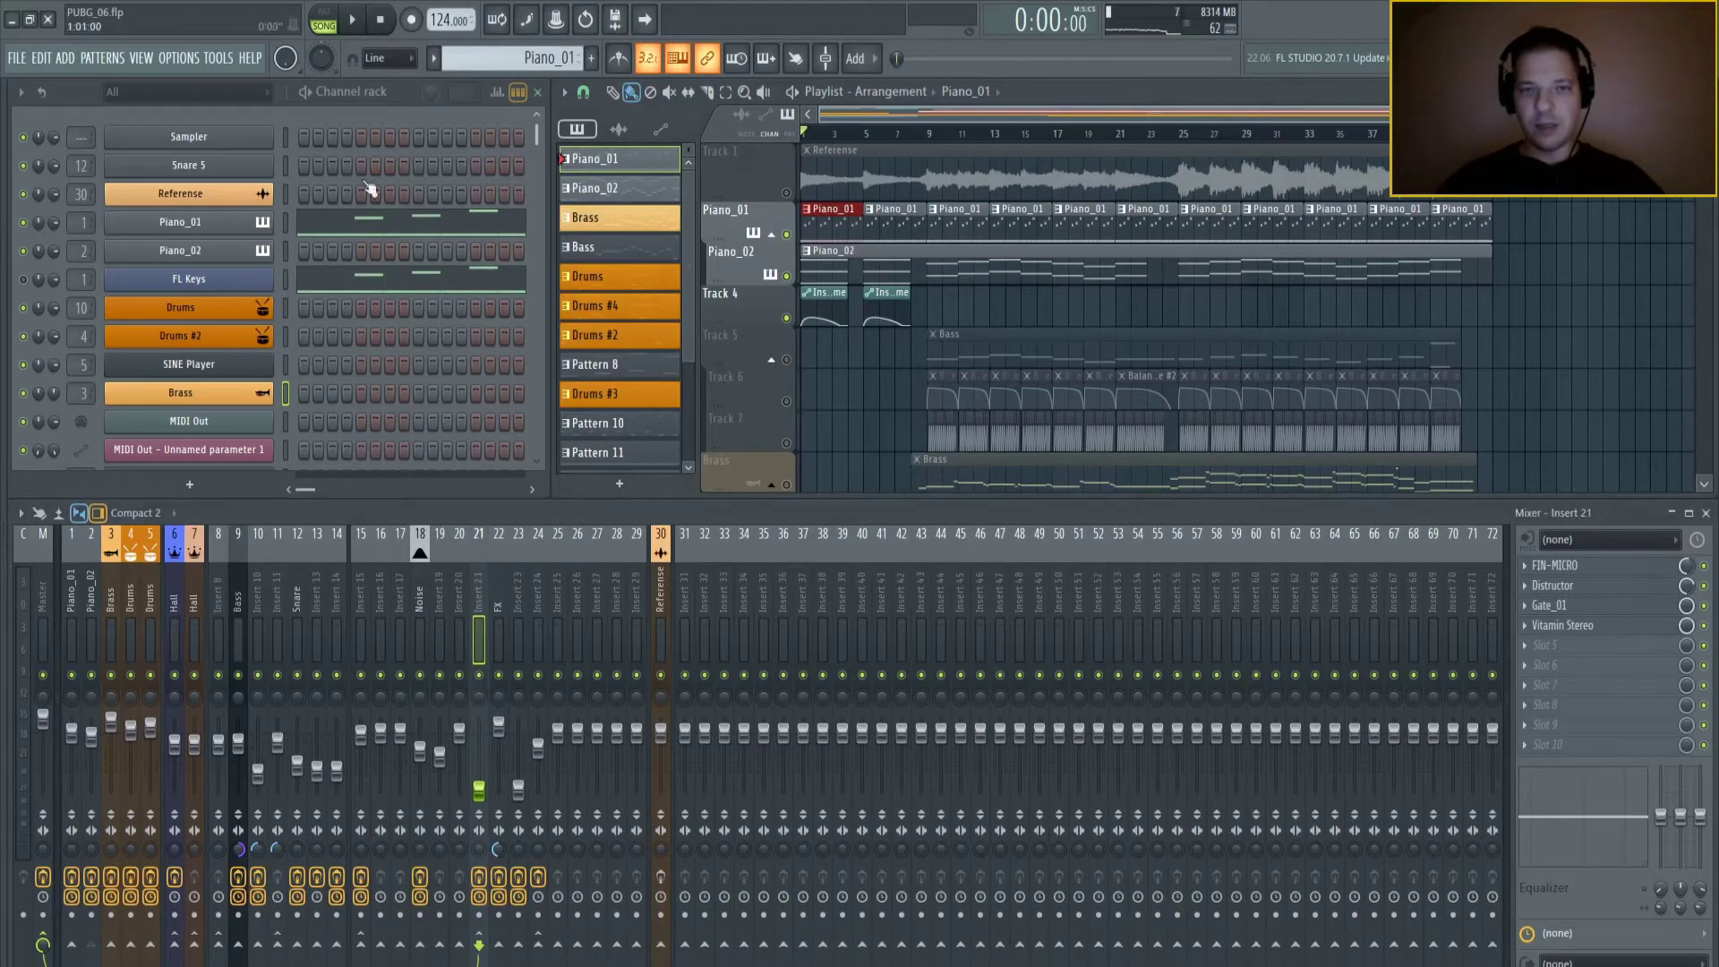
- Enlarge Track 4 in the playlist, raise the peak of the Insert 21 volume automation curve, and audition the change
key("space")
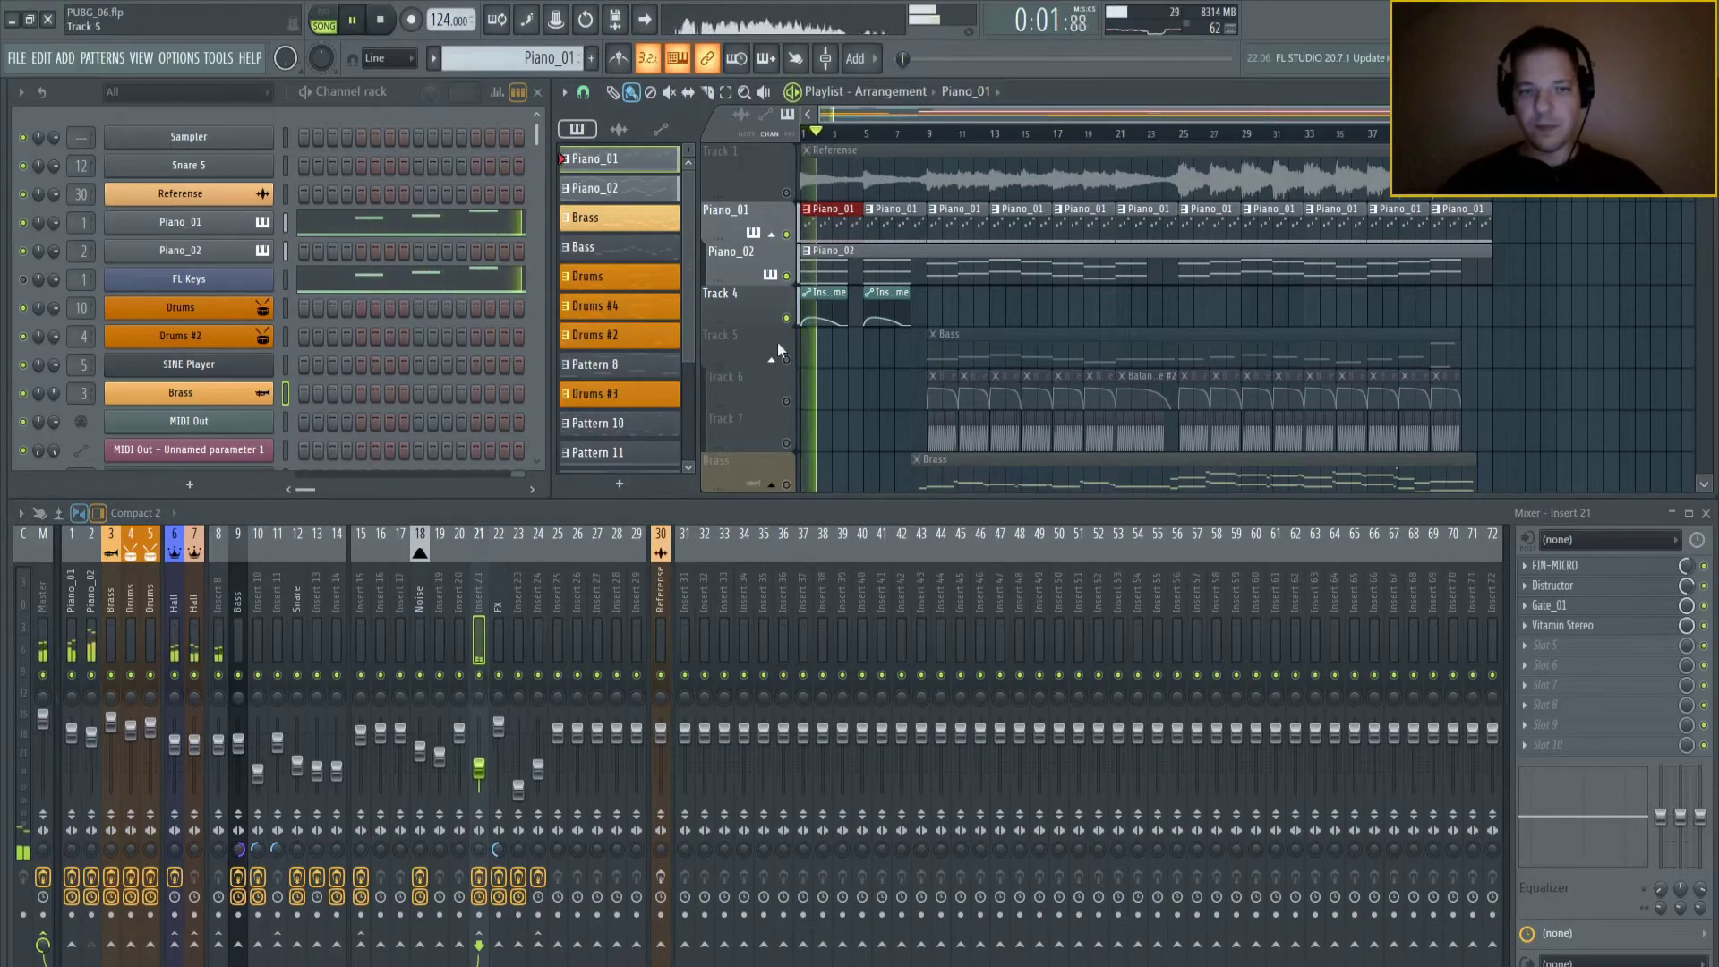
left_click_drag(746, 318, 746, 483)
scroll(814, 385, "up", 5)
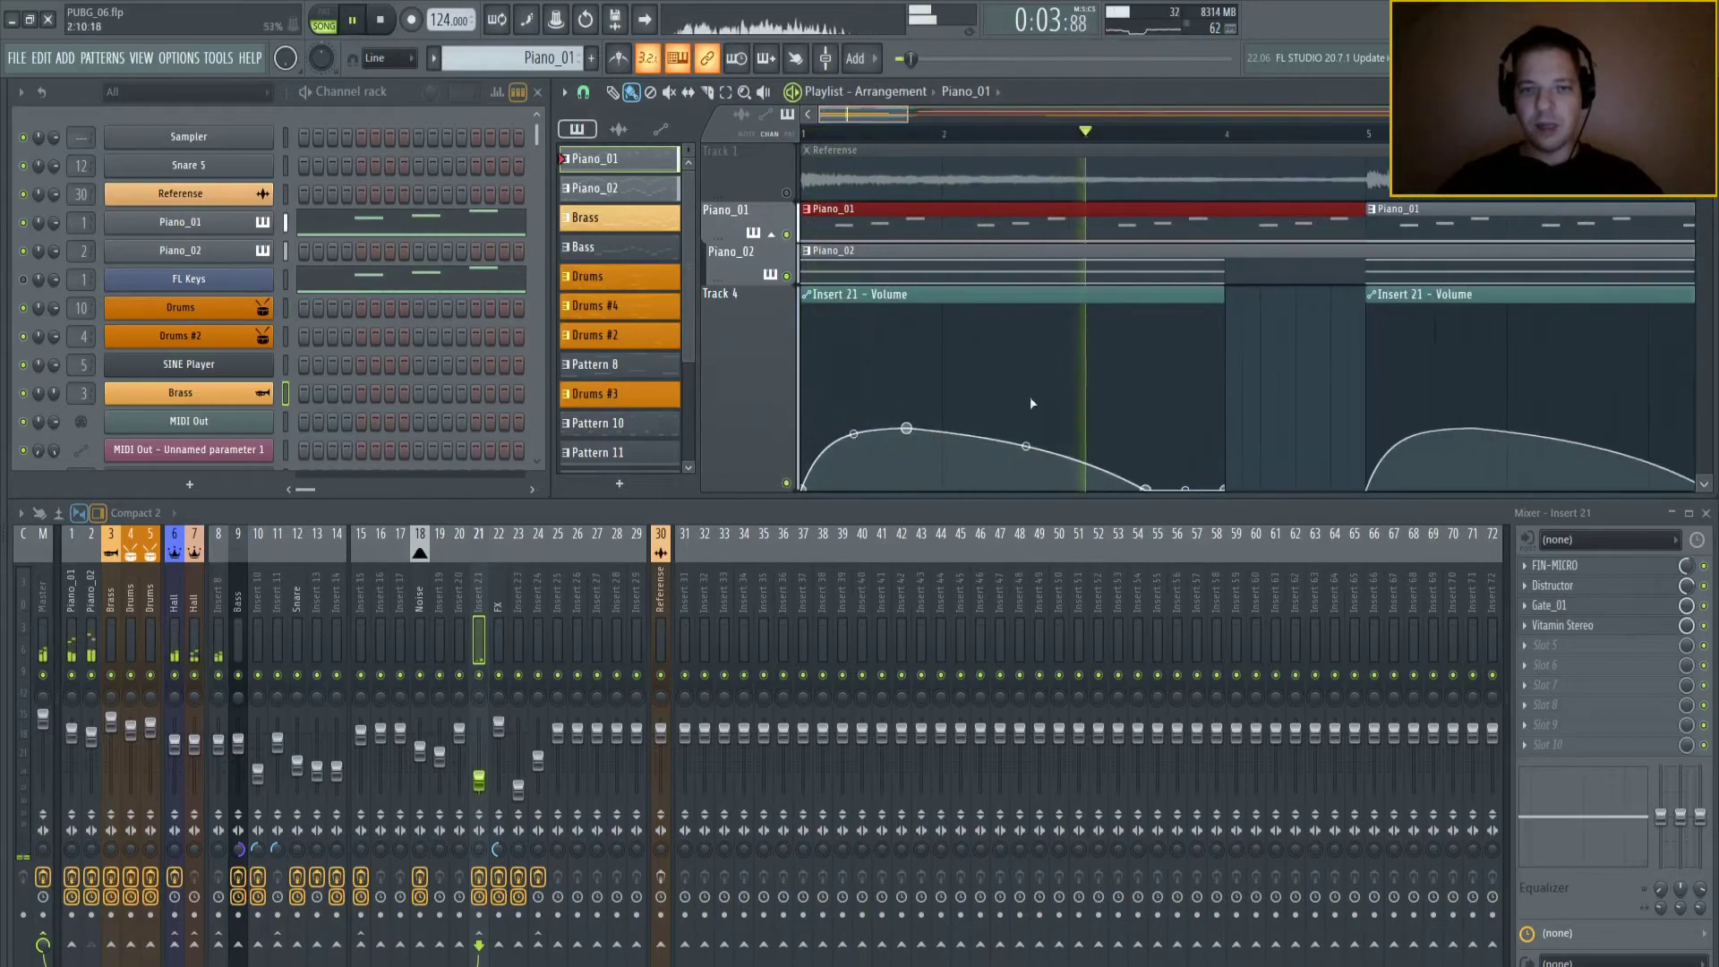
key("space")
left_click_drag(907, 431, 900, 331)
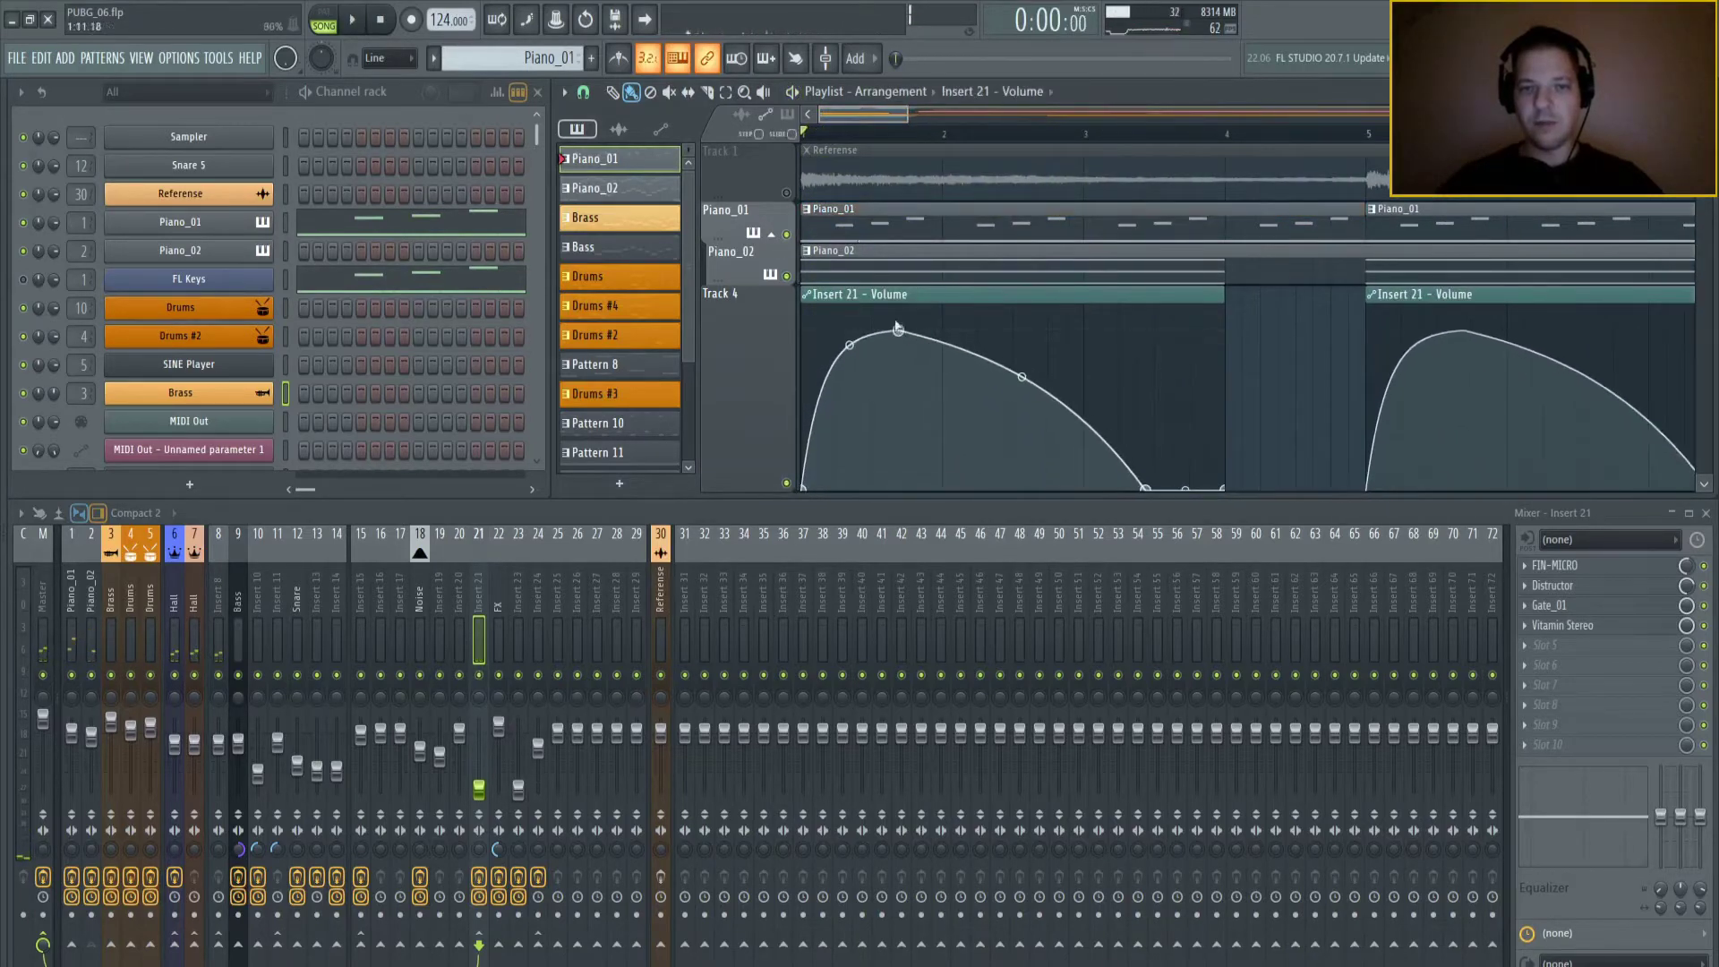
key("space")
key("space")
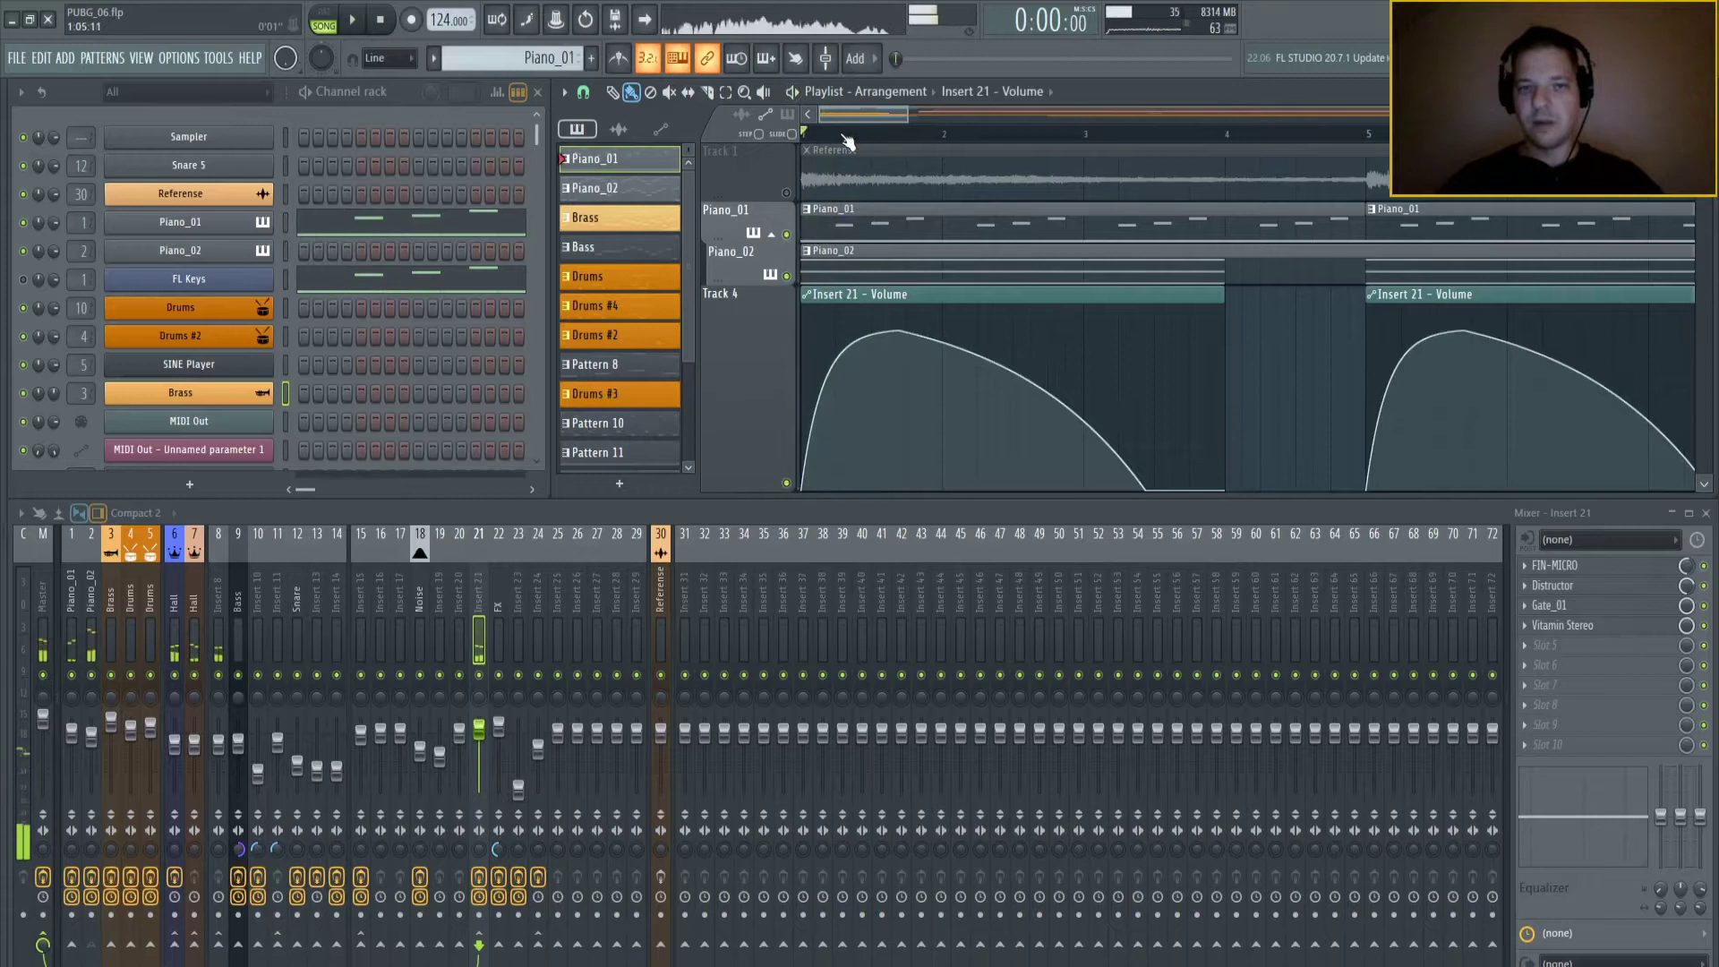
- Place the playback start early in bar 1 and check the mixer routing of the Piano_01 and Piano_02 inserts
left_click(845, 134)
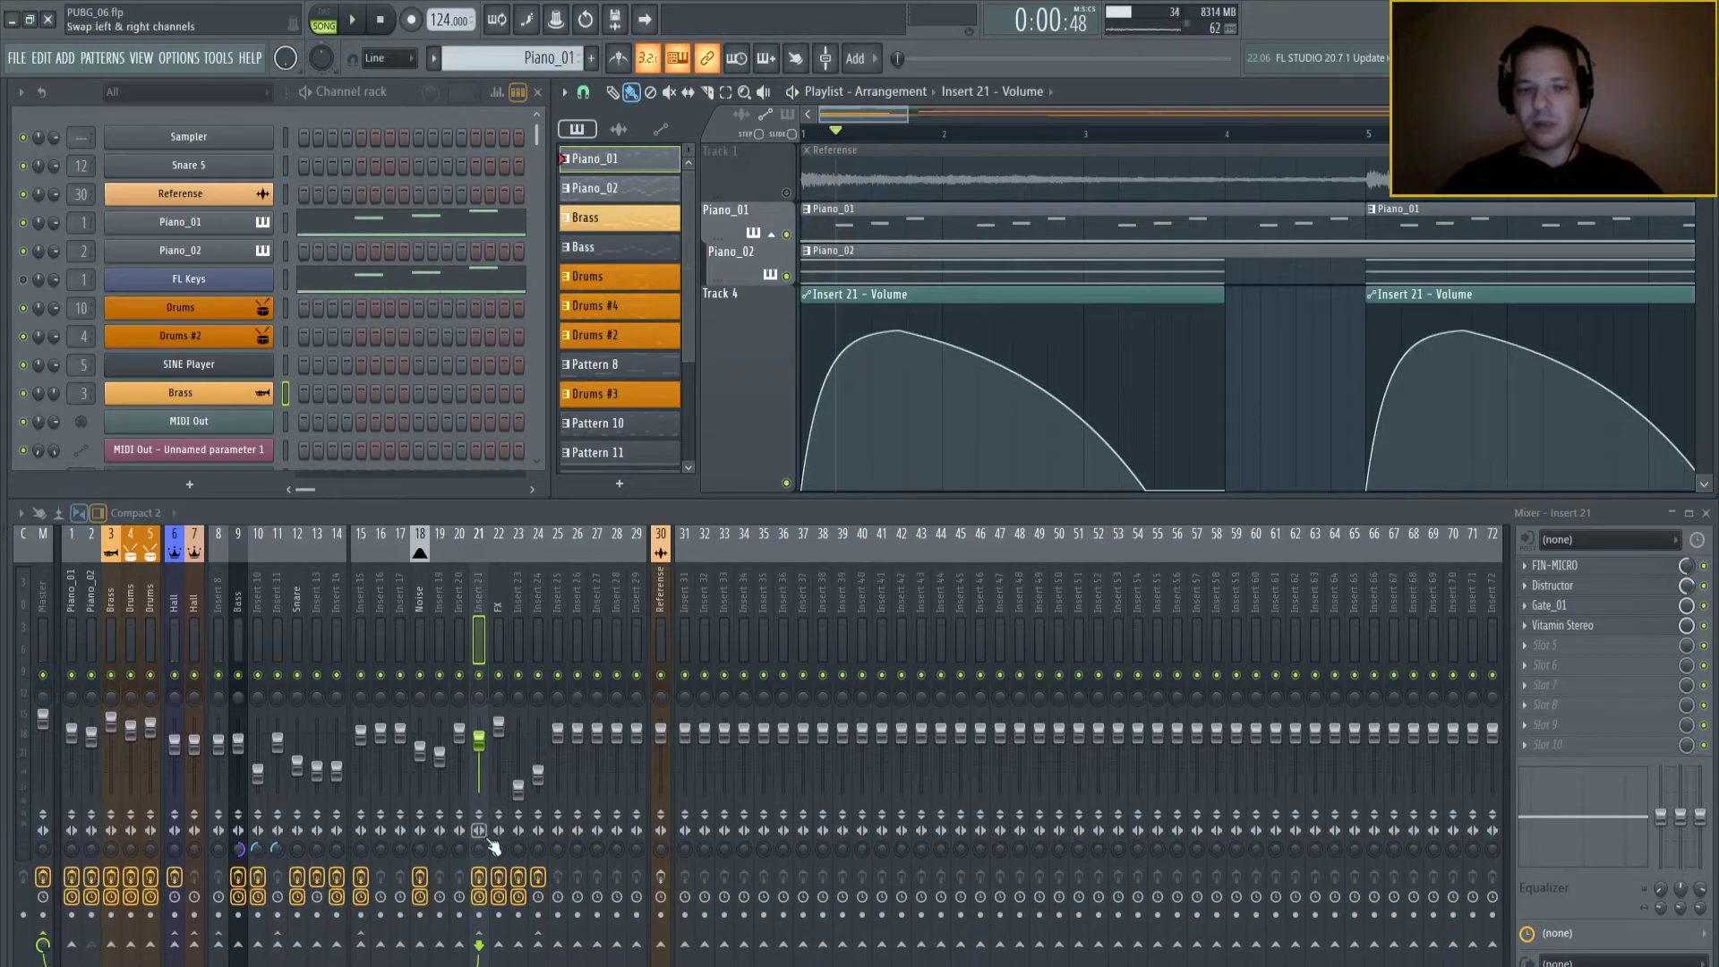
left_click(68, 578)
left_click(91, 582)
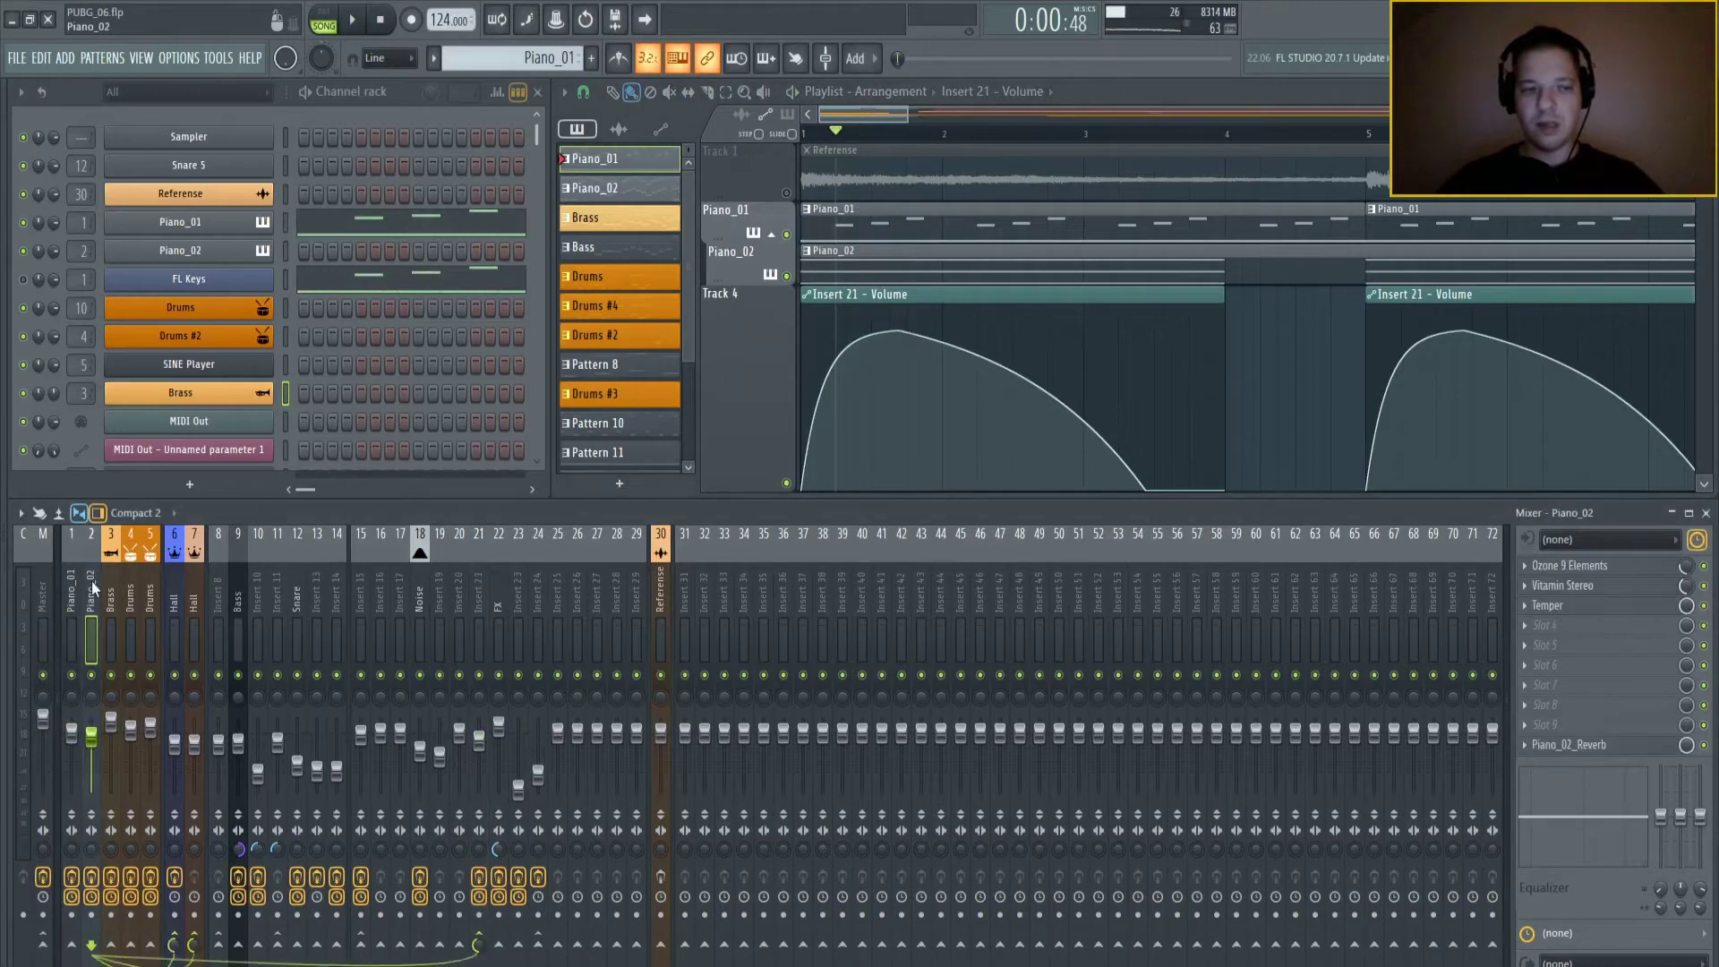
- Bypass FIN-MICRO, Distructor, Gate_01 and Vitamin Stereo on Insert 21 and listen to the dry sound
left_click(480, 604)
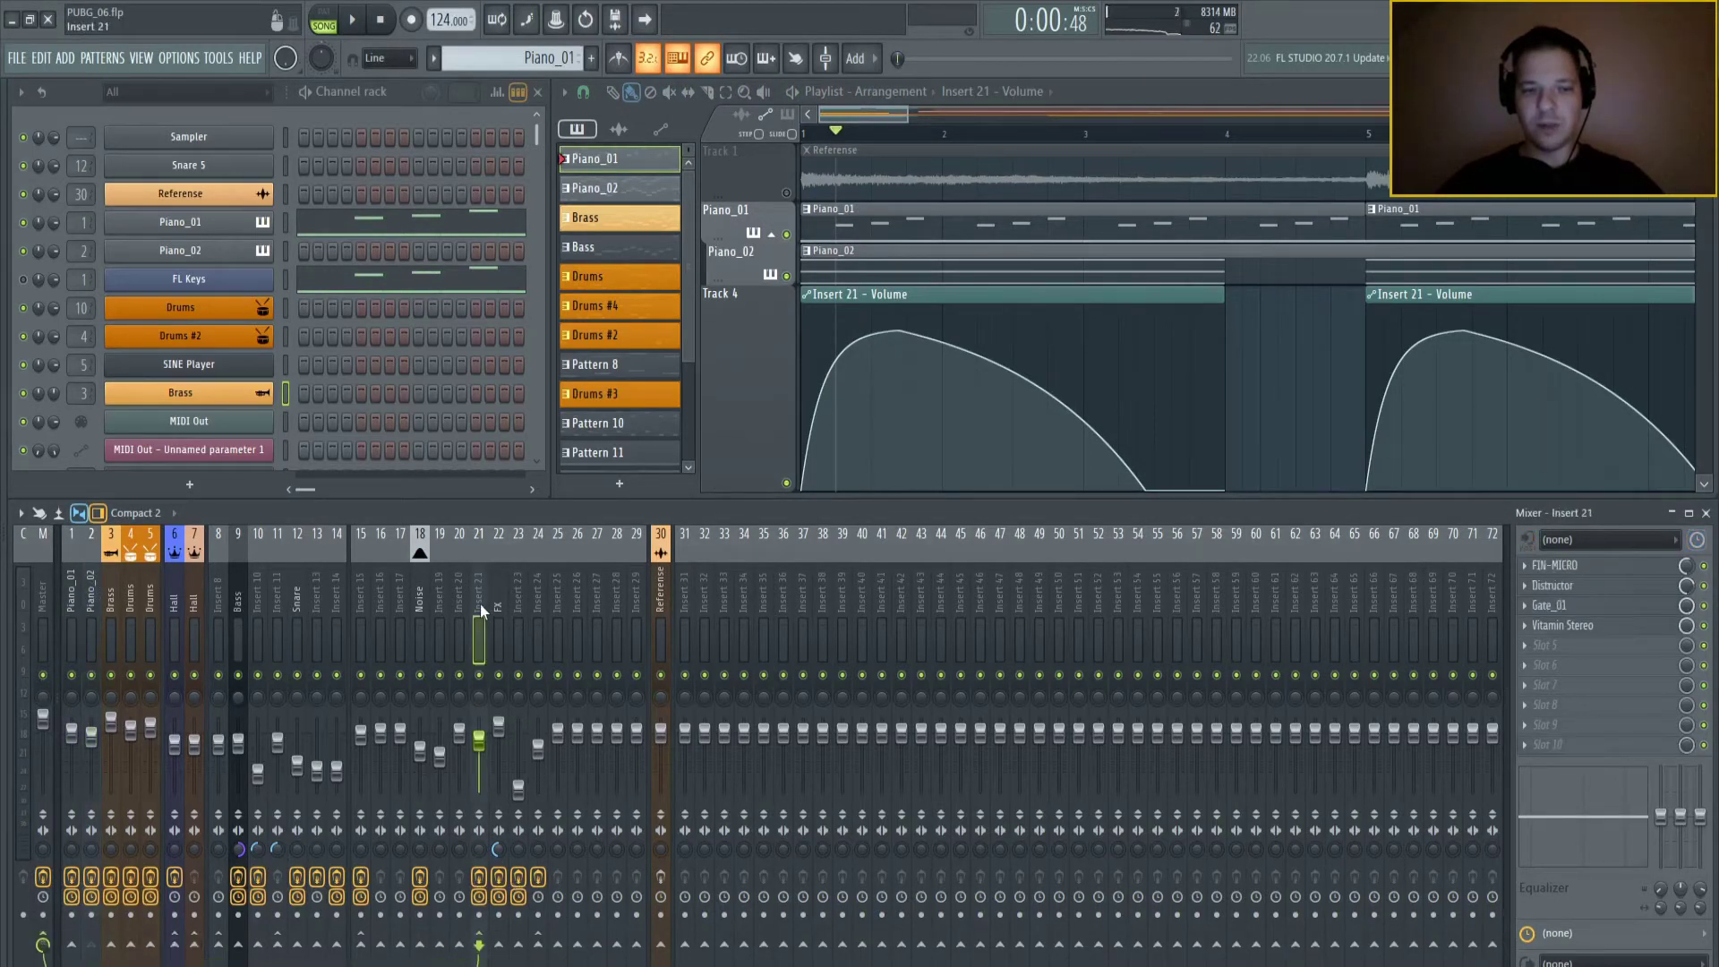
left_click(1704, 605)
left_click(1704, 586)
left_click(1704, 566)
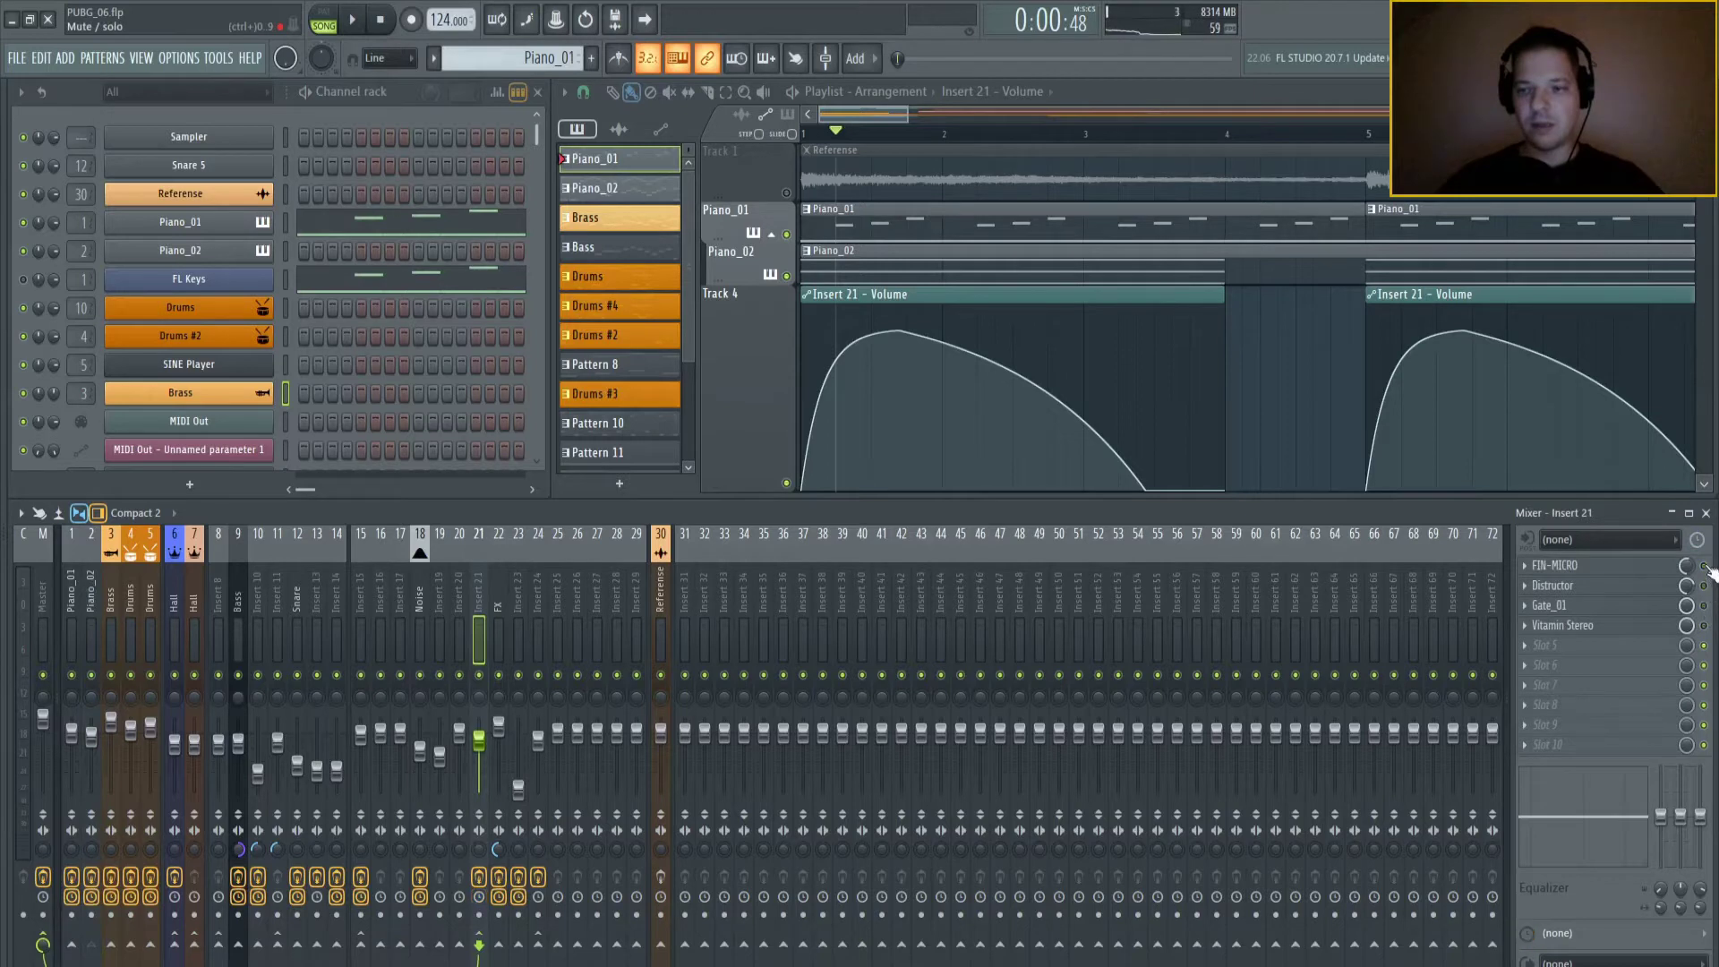
key("space")
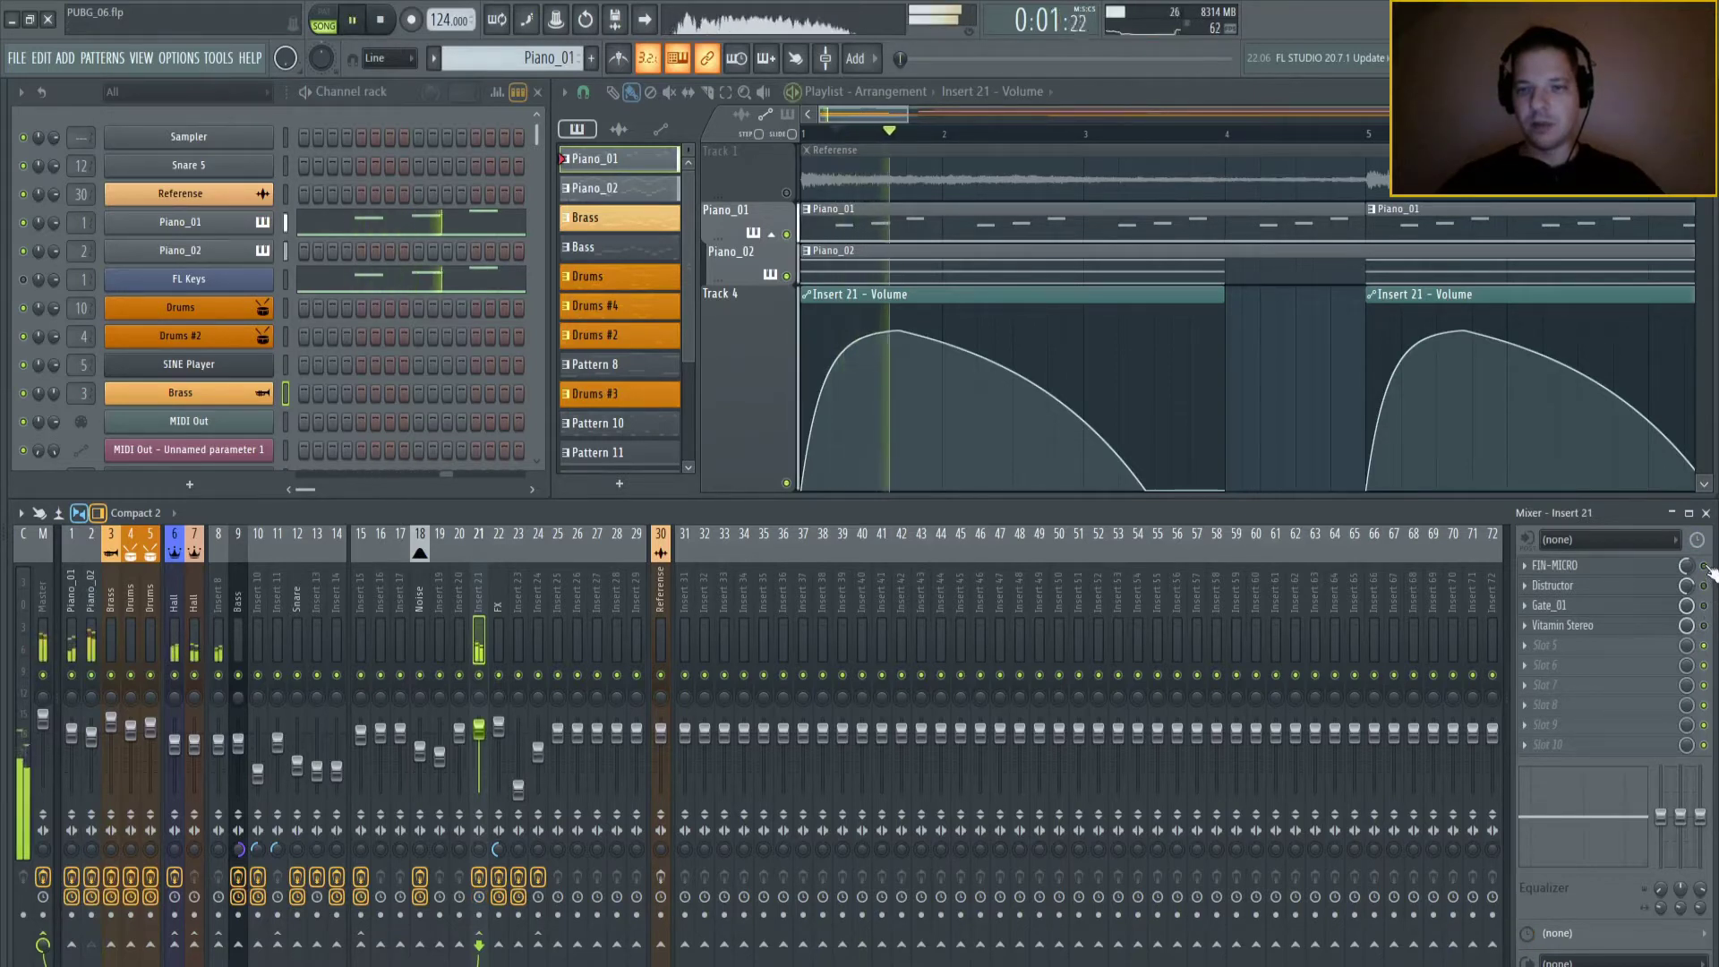
key("space")
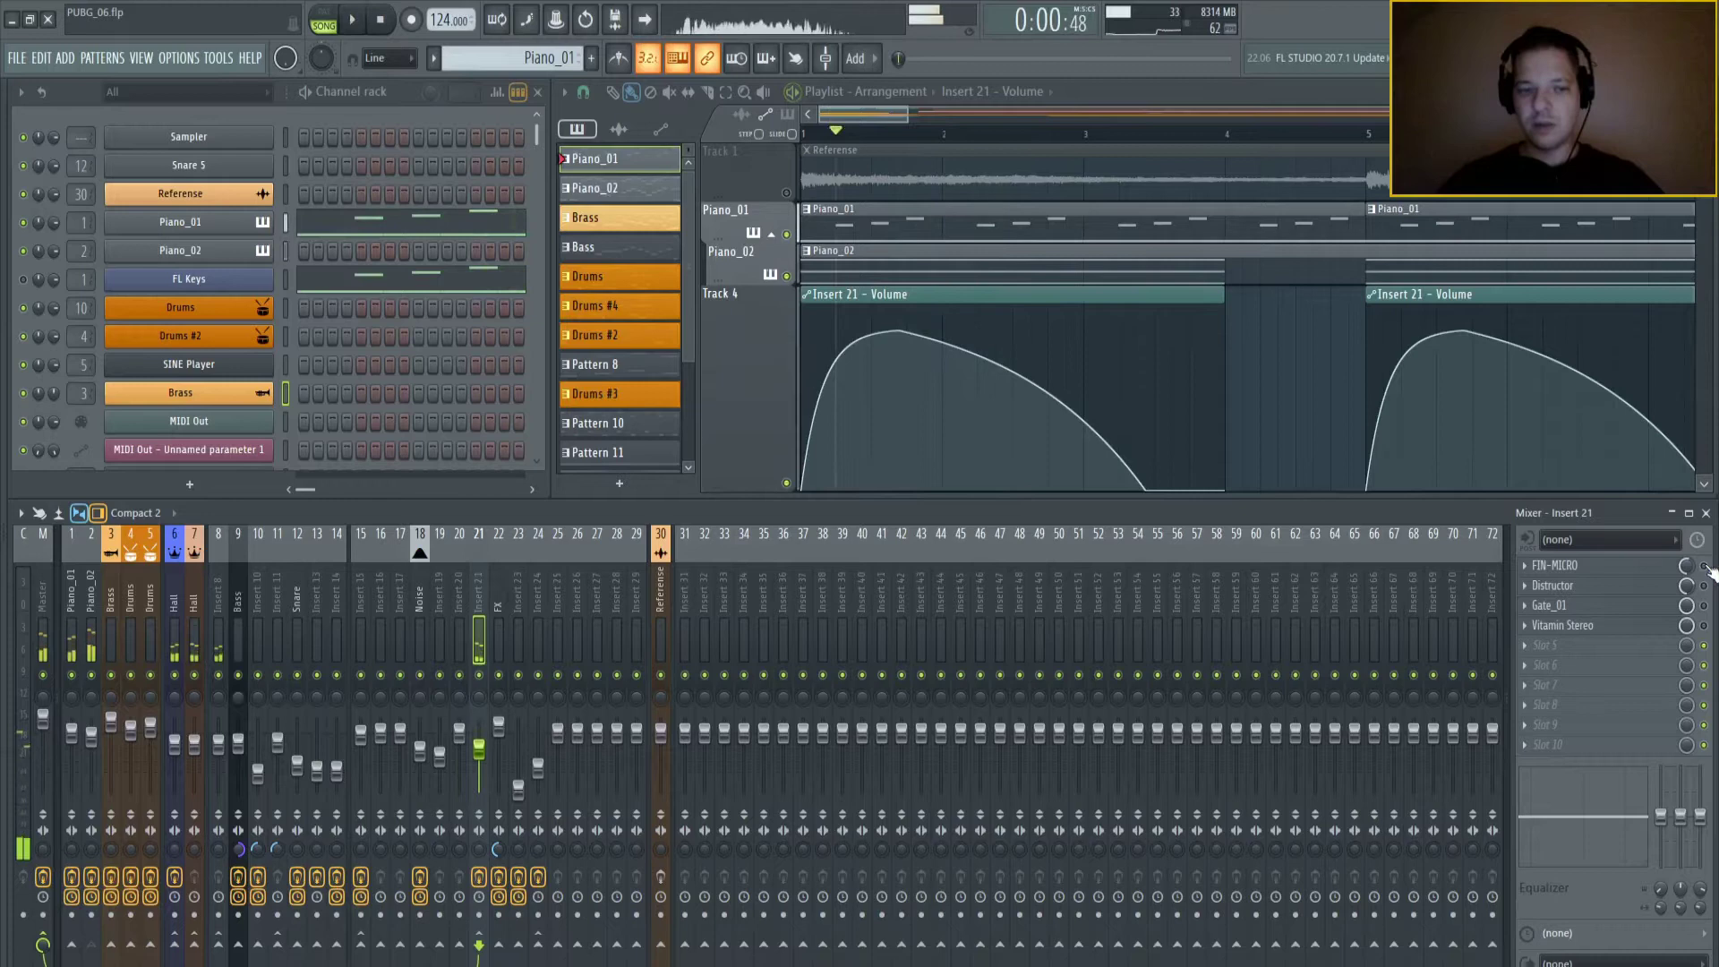
- Re-enable FIN-MICRO on Insert 21, lower its Amount to 41, and audition the result
key("space")
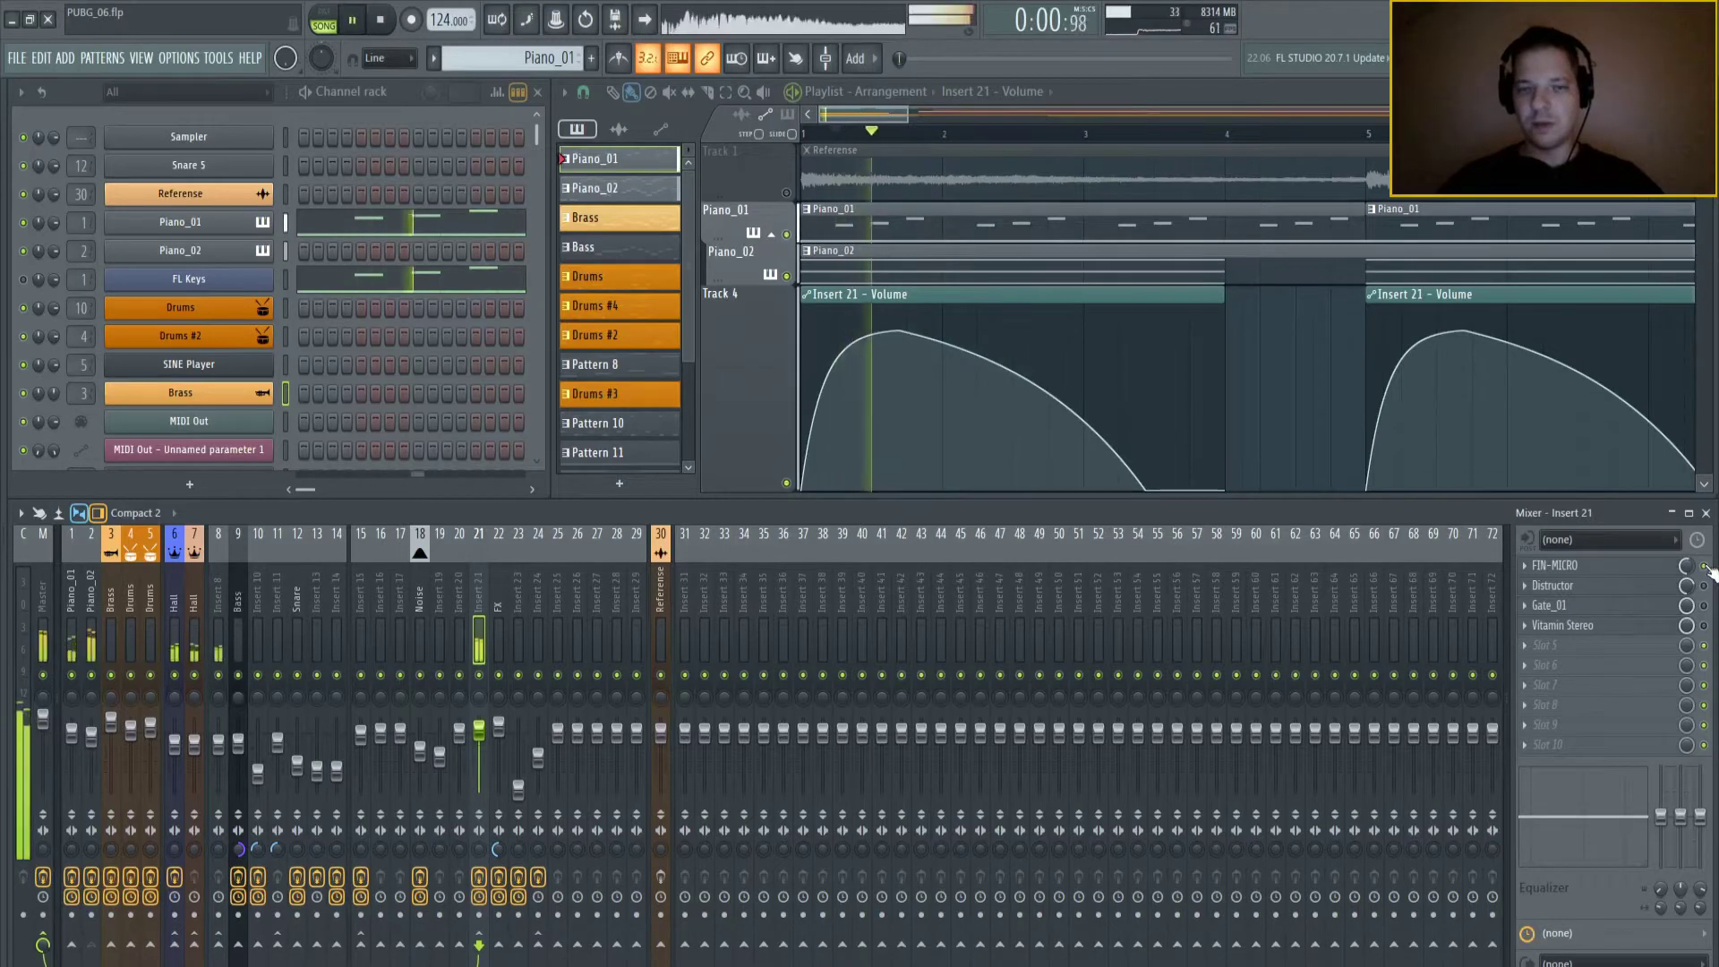
key("space")
left_click(1583, 566)
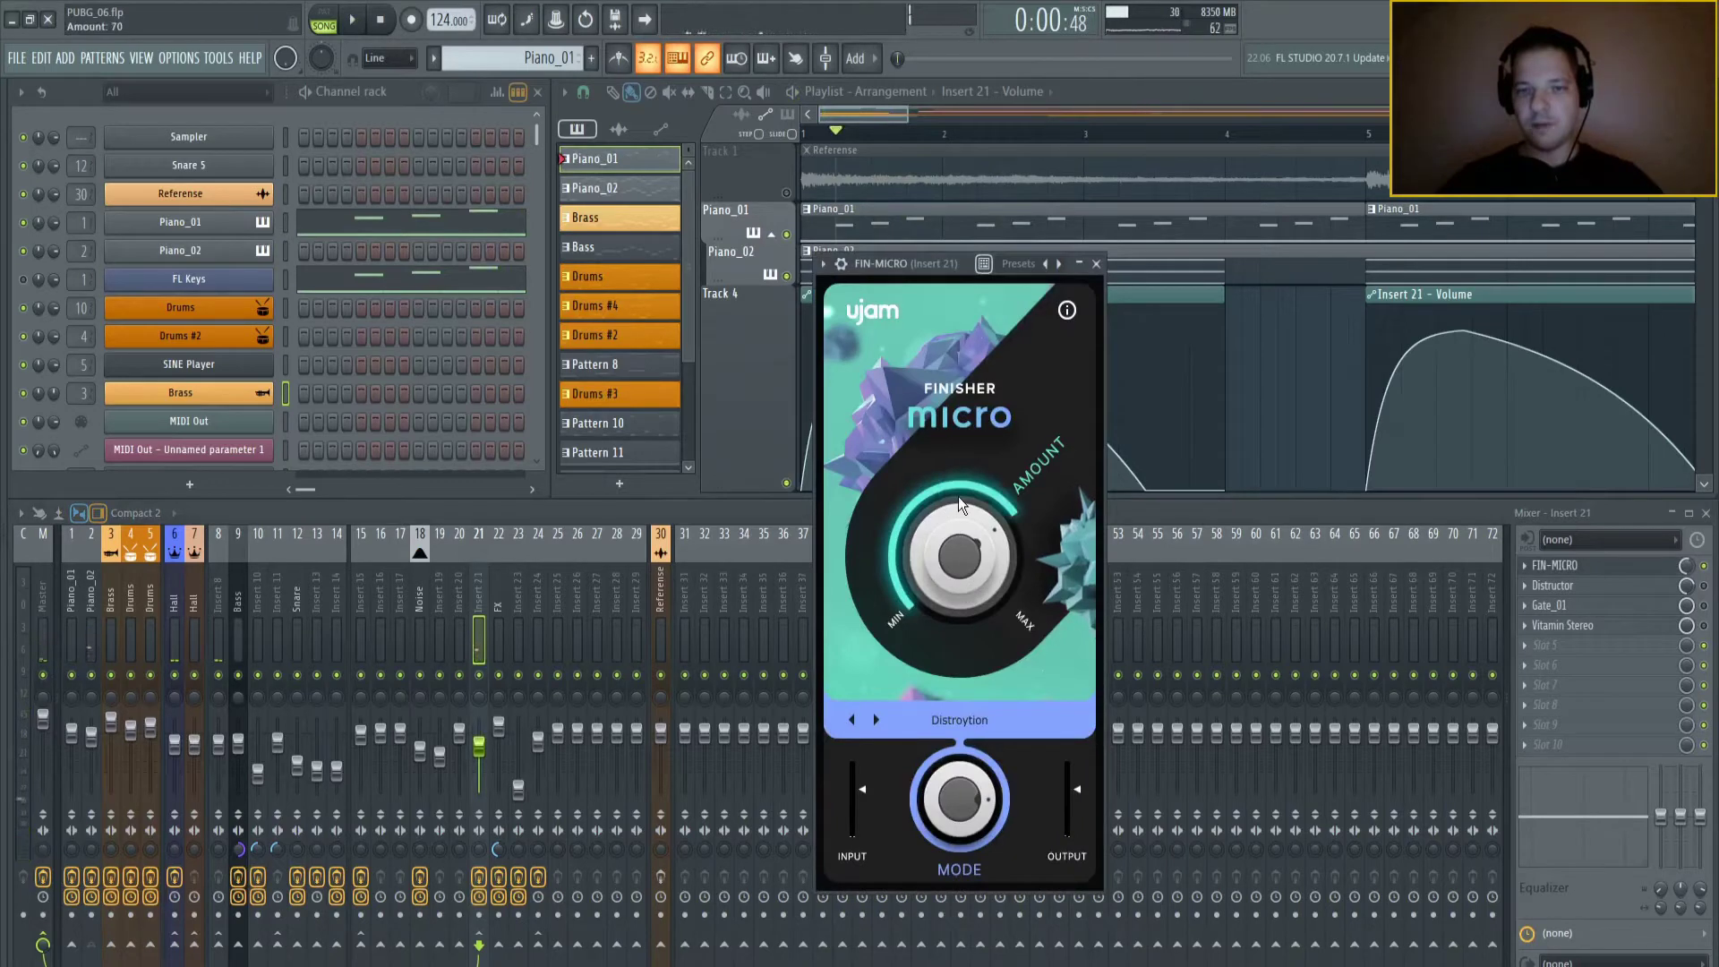
left_click_drag(958, 496, 949, 561)
key("space")
key("space")
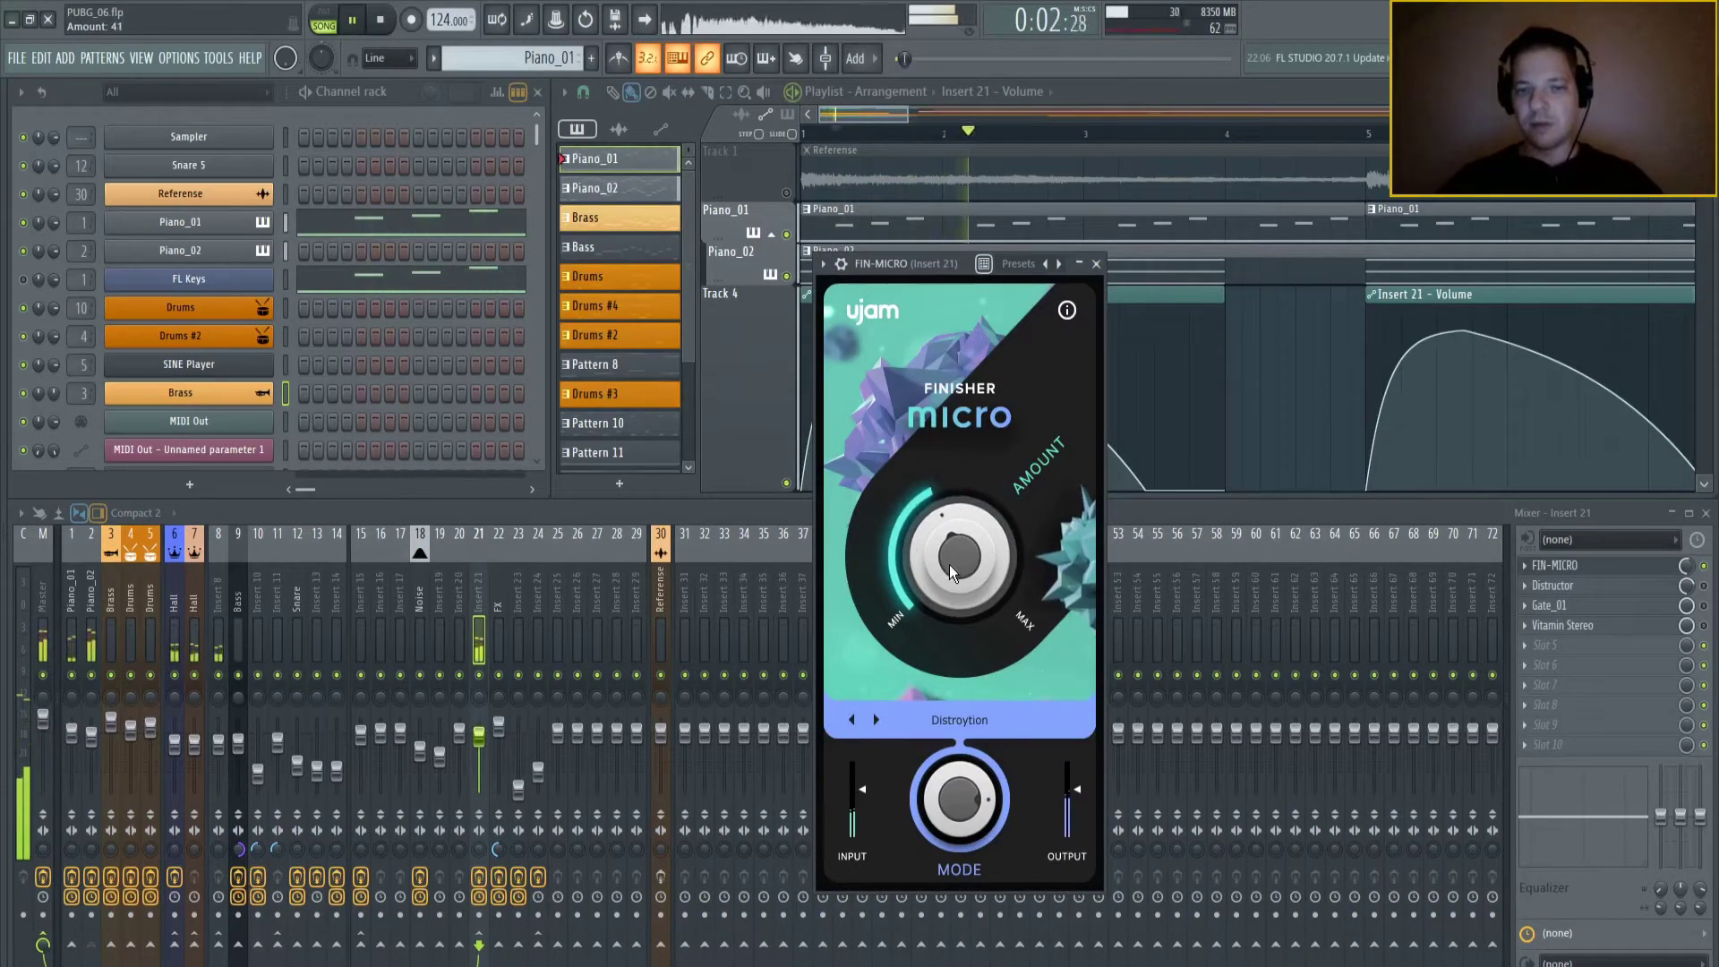
left_click(1096, 263)
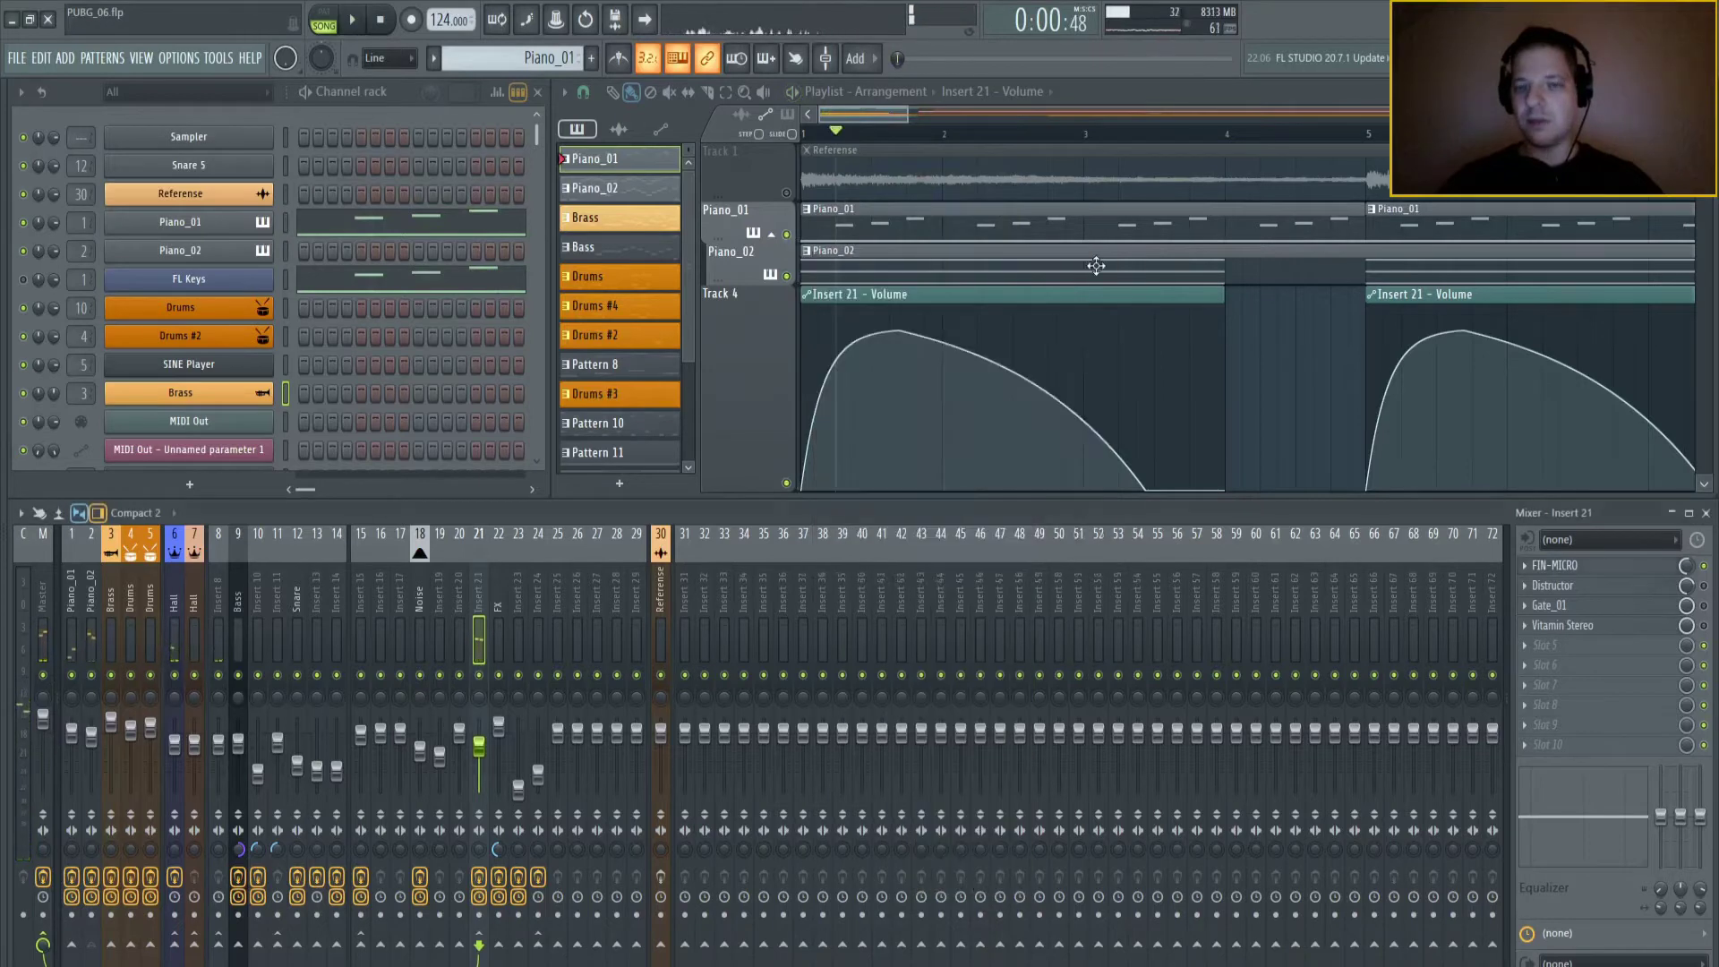
- Re-enable Distructor on Insert 21 and audition its Vowel filter on the piano intro
left_click(1558, 586)
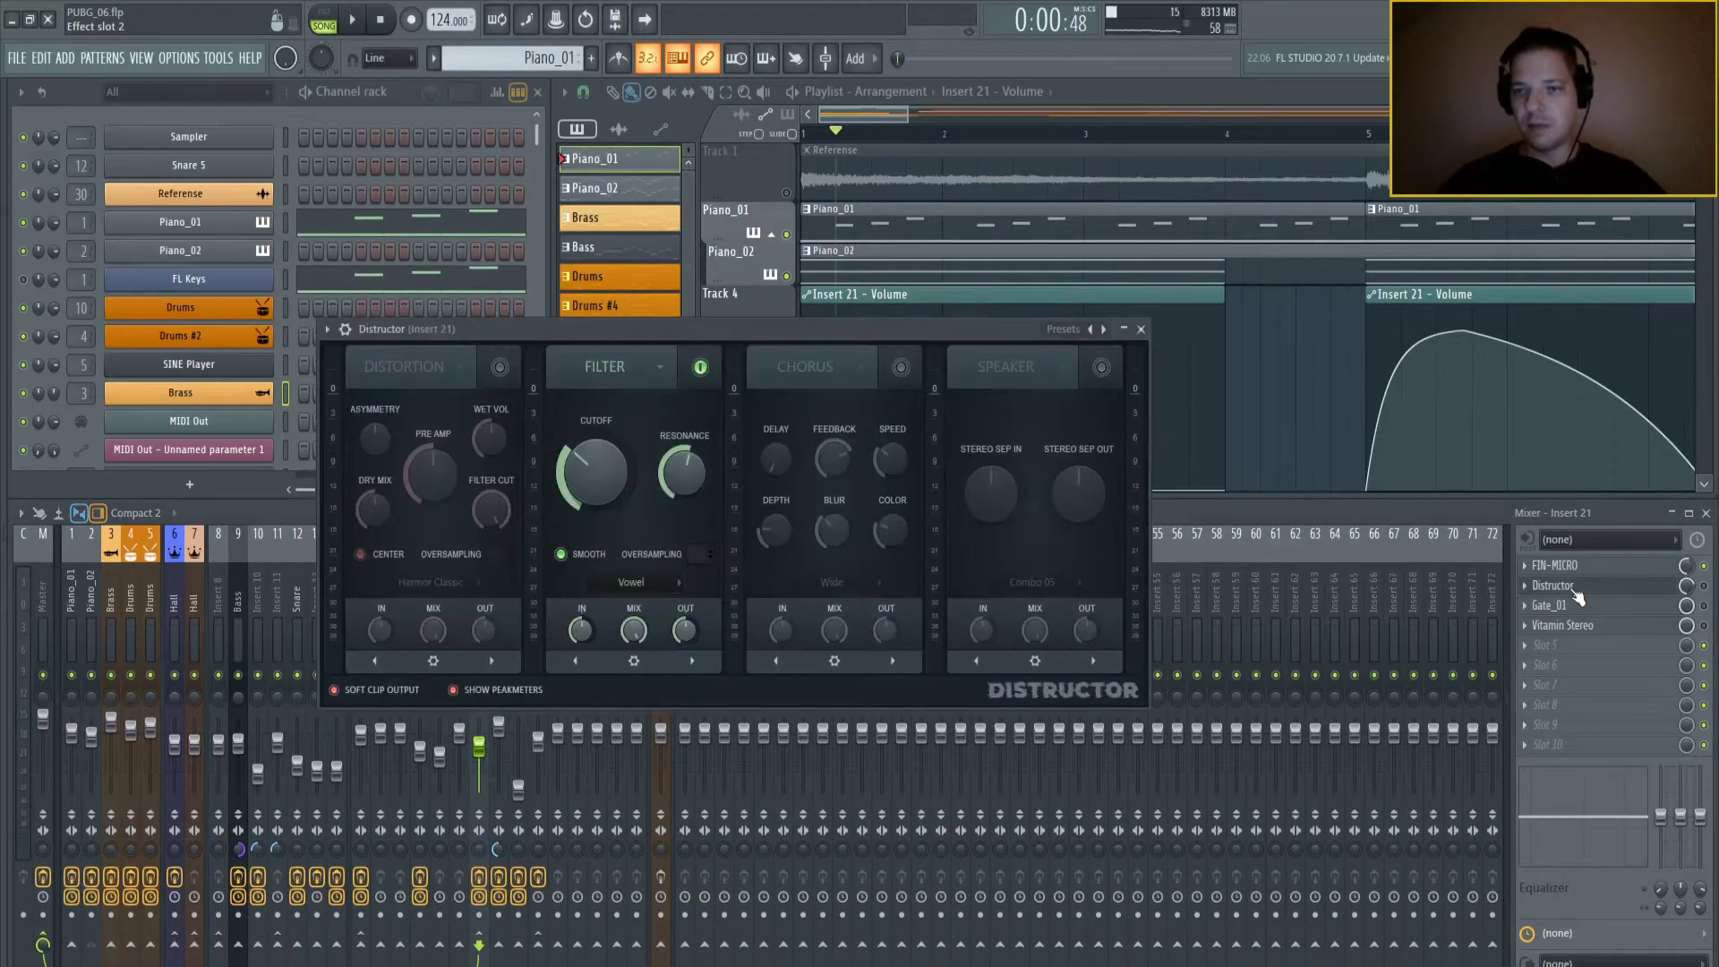
left_click(1704, 586)
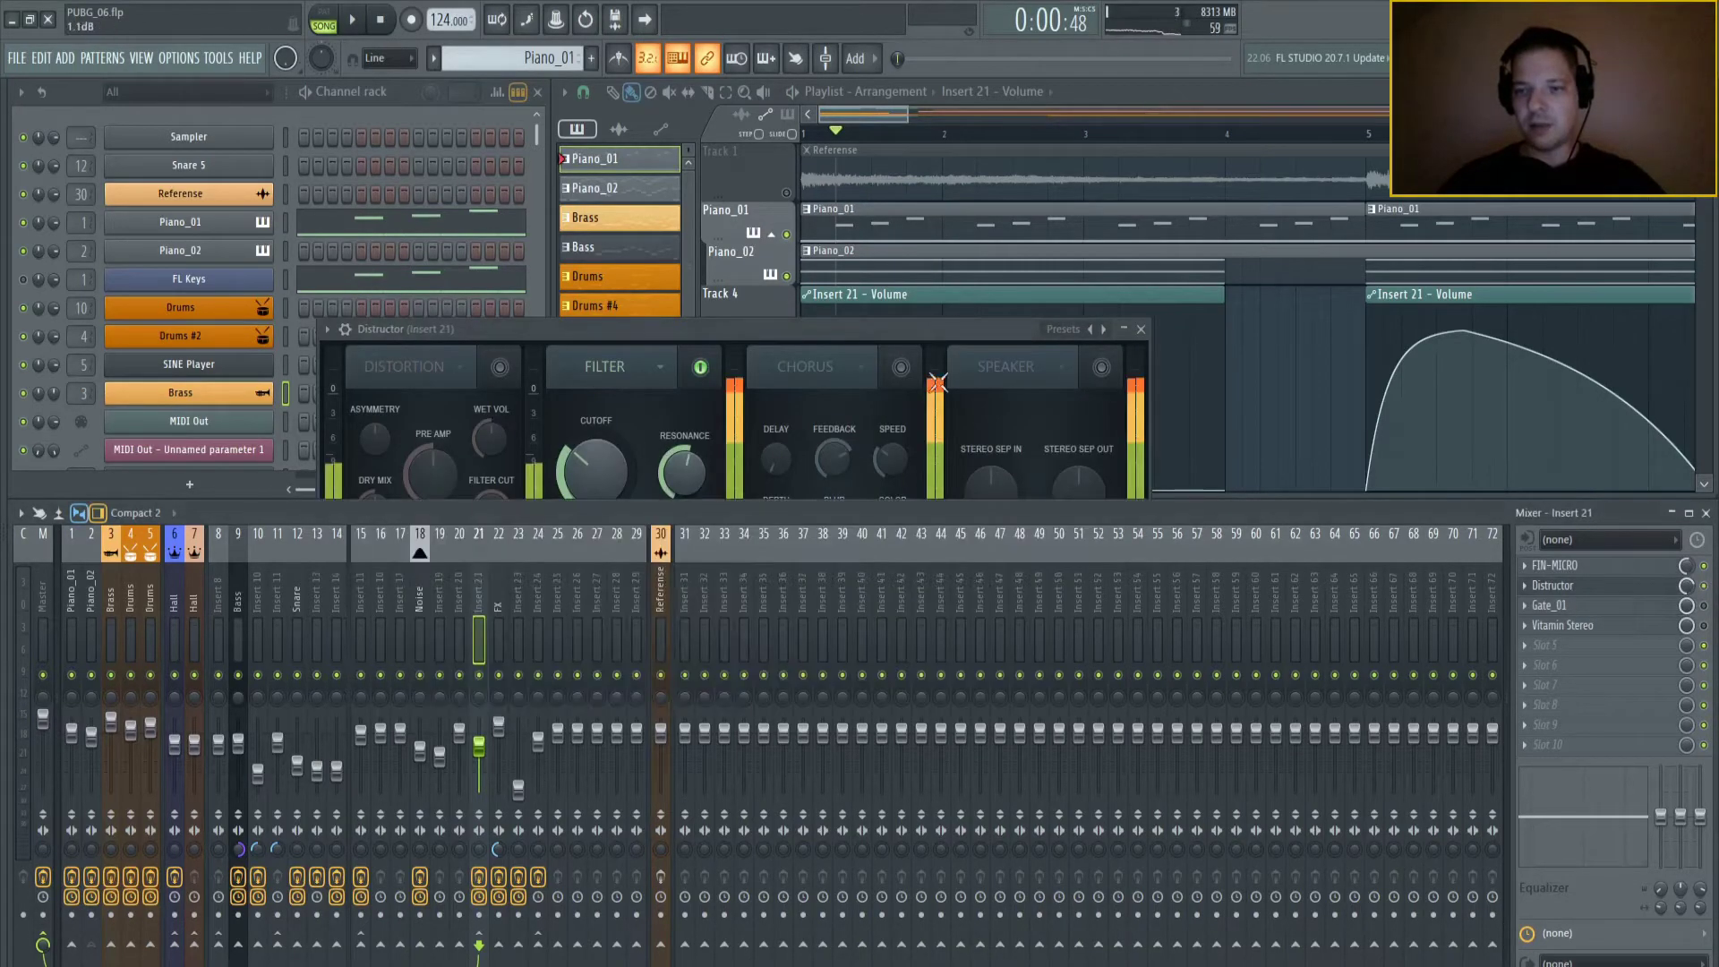
left_click(885, 349)
key("space")
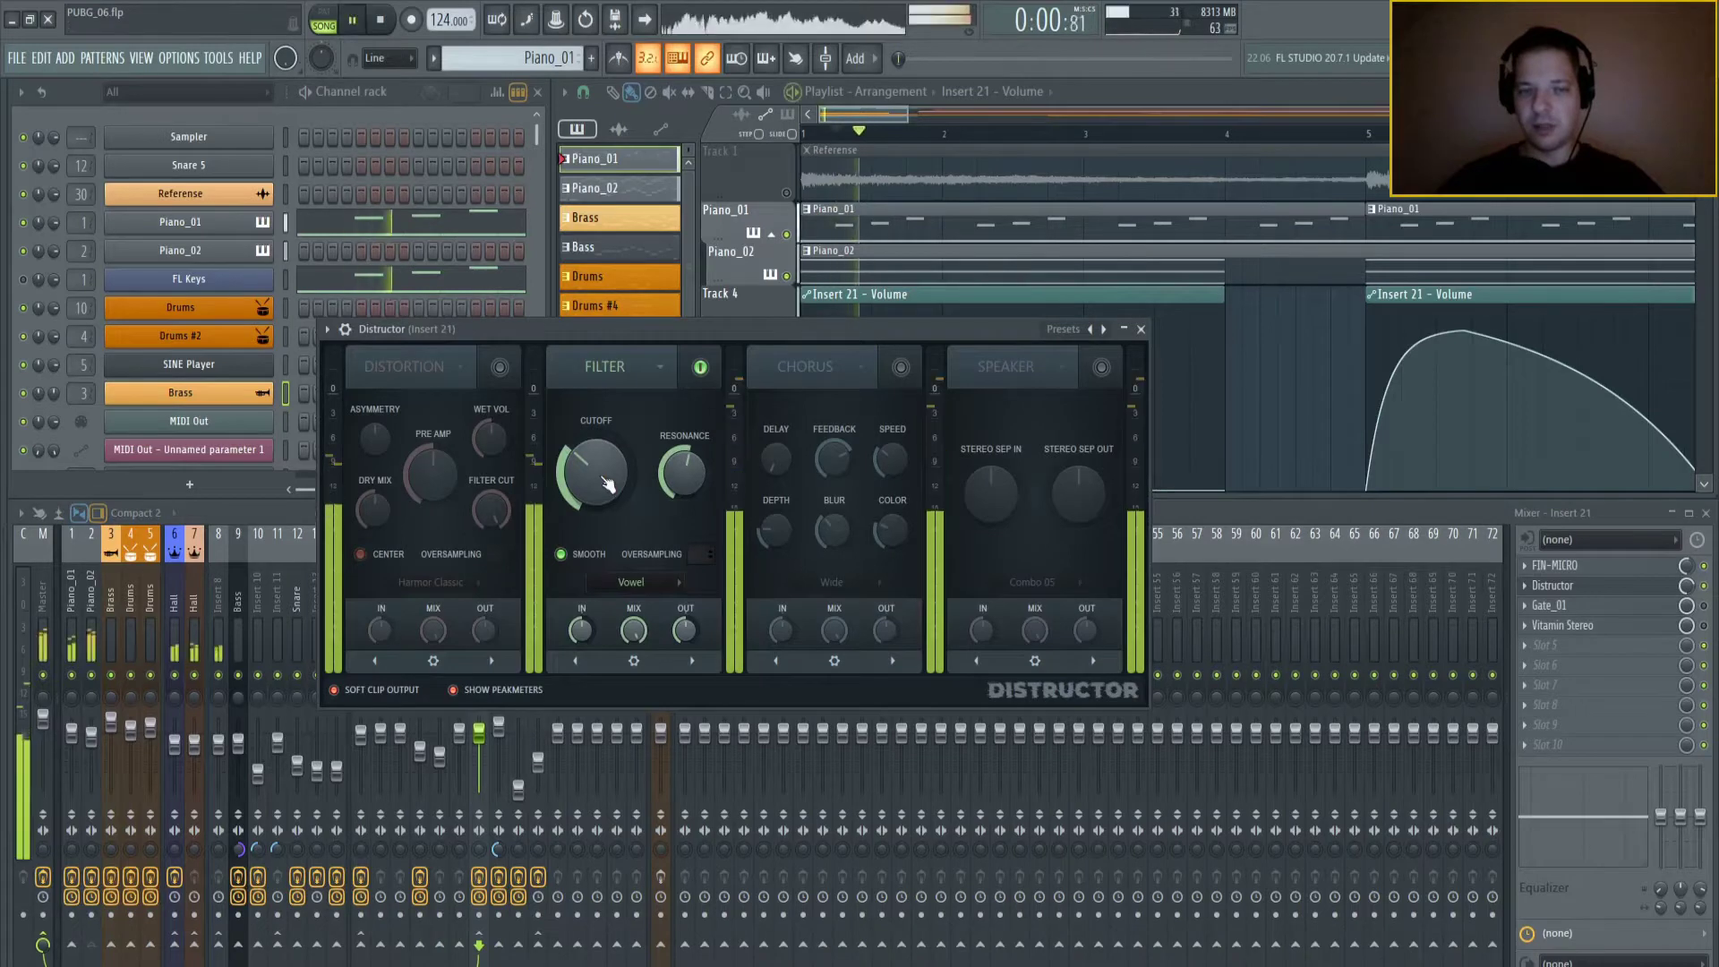
key("space")
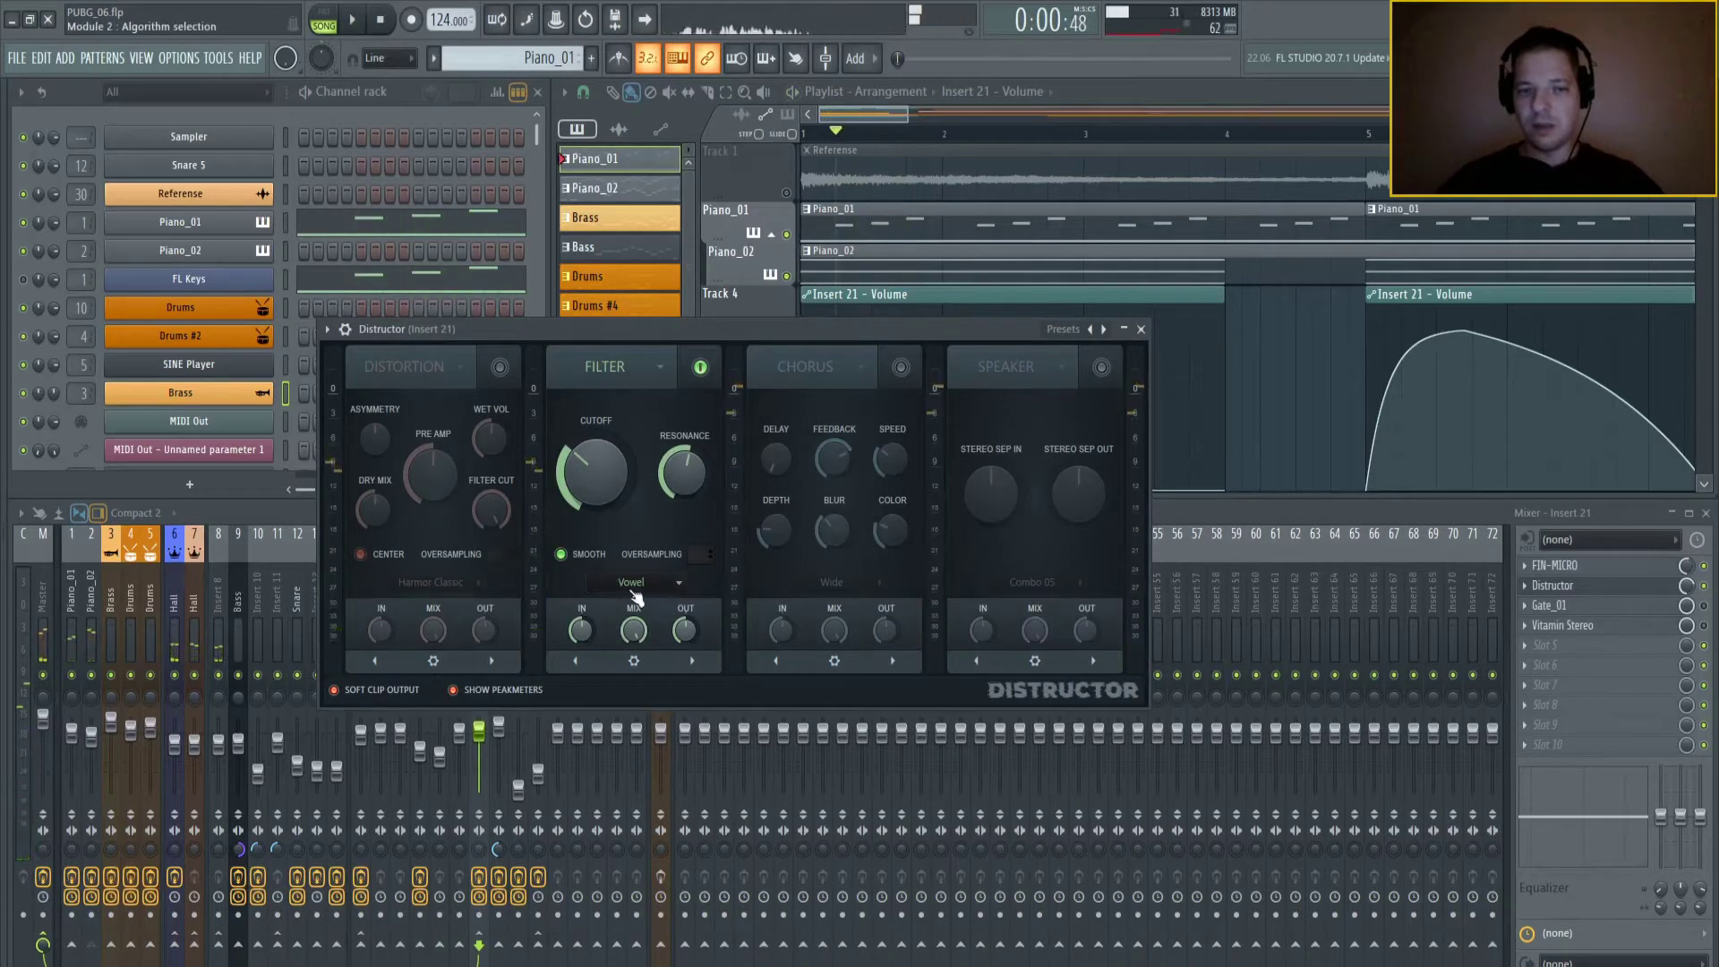
key("space")
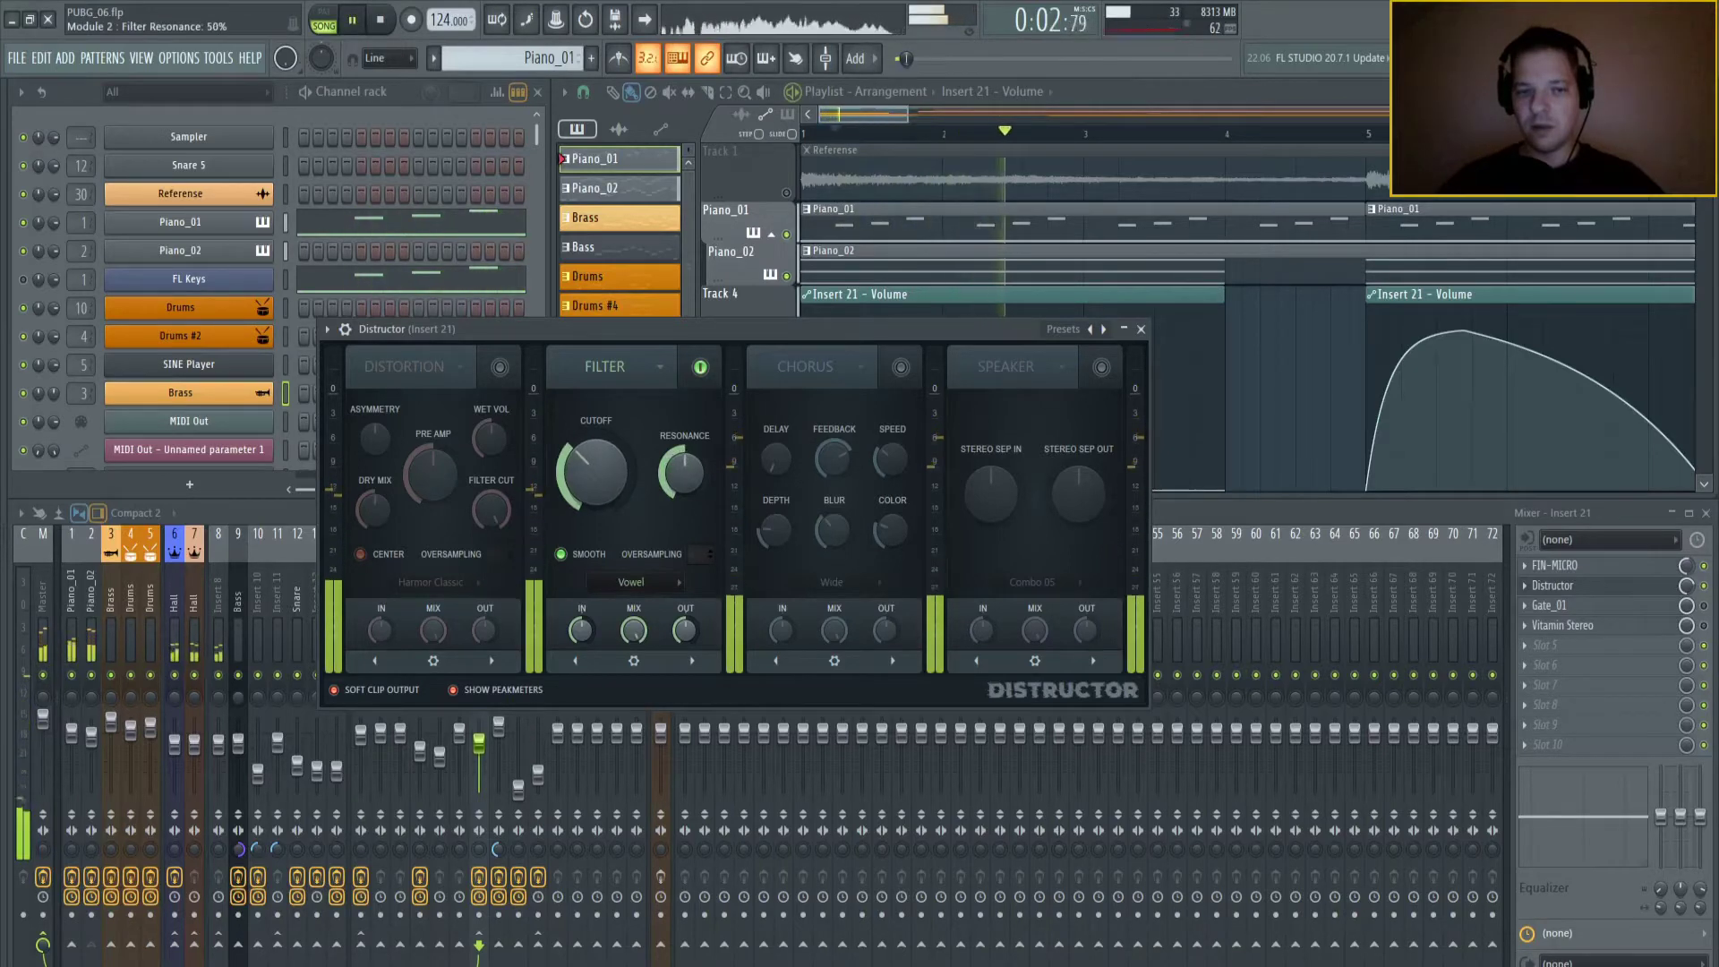
key("space")
left_click(1141, 328)
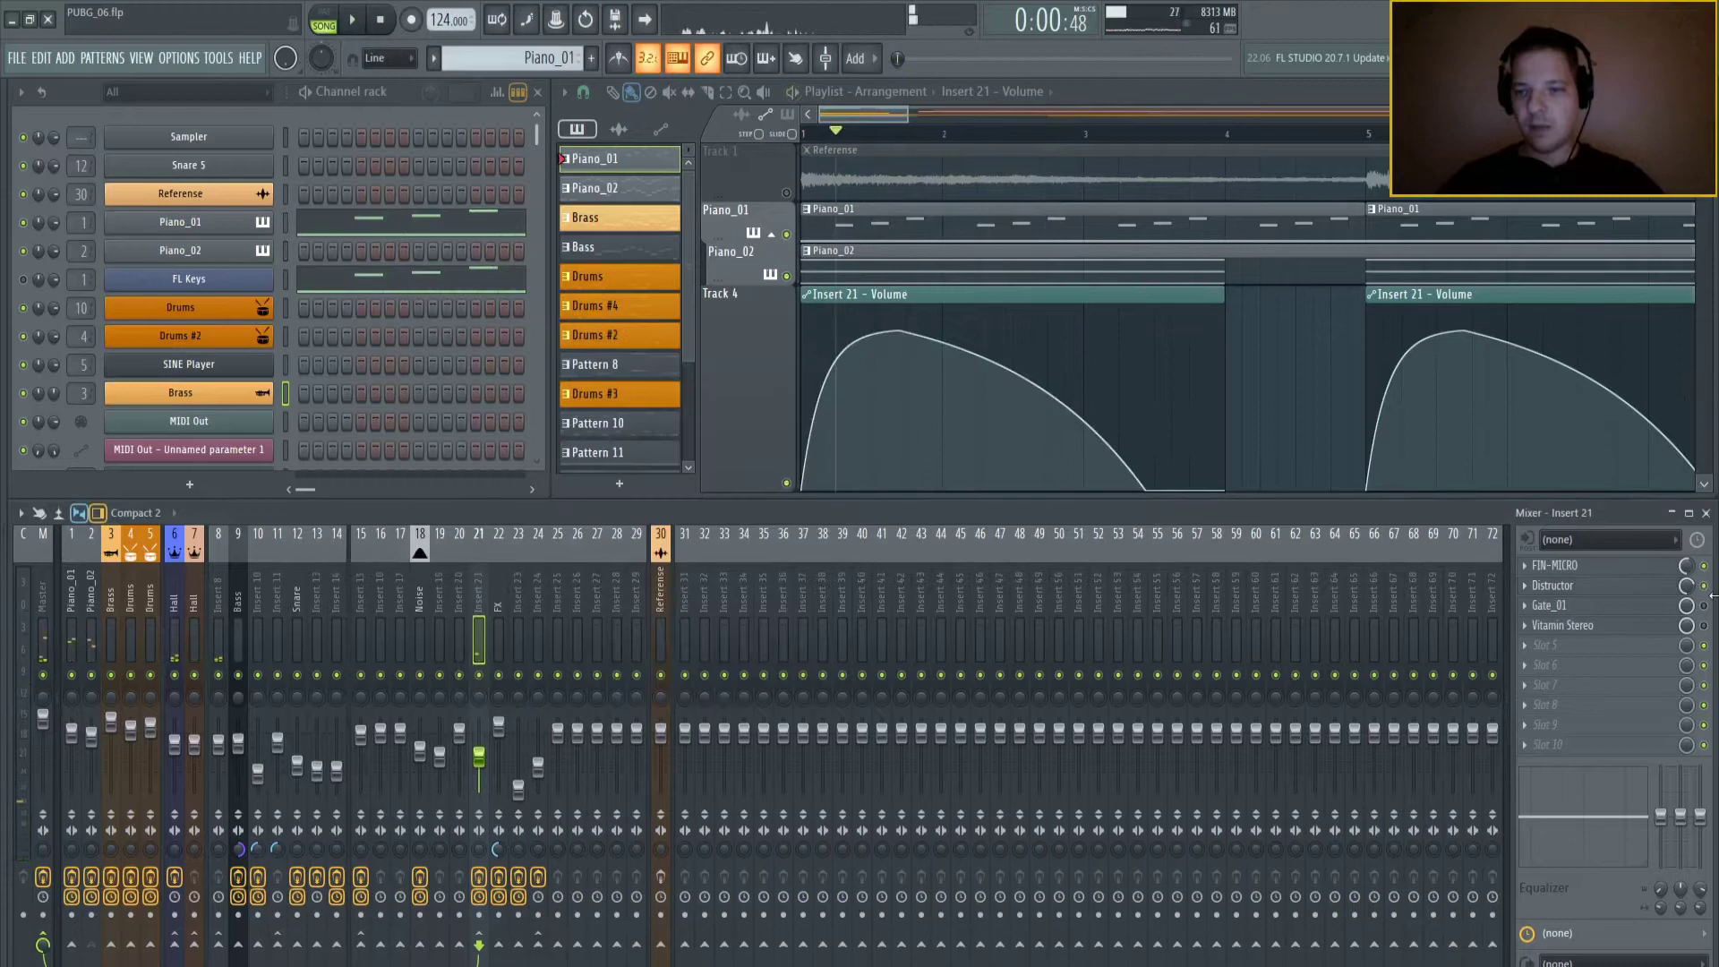
- Re-enable Gate_01 on Insert 21, audition its gating on the piano intro, and close the plugin
left_click(1653, 613)
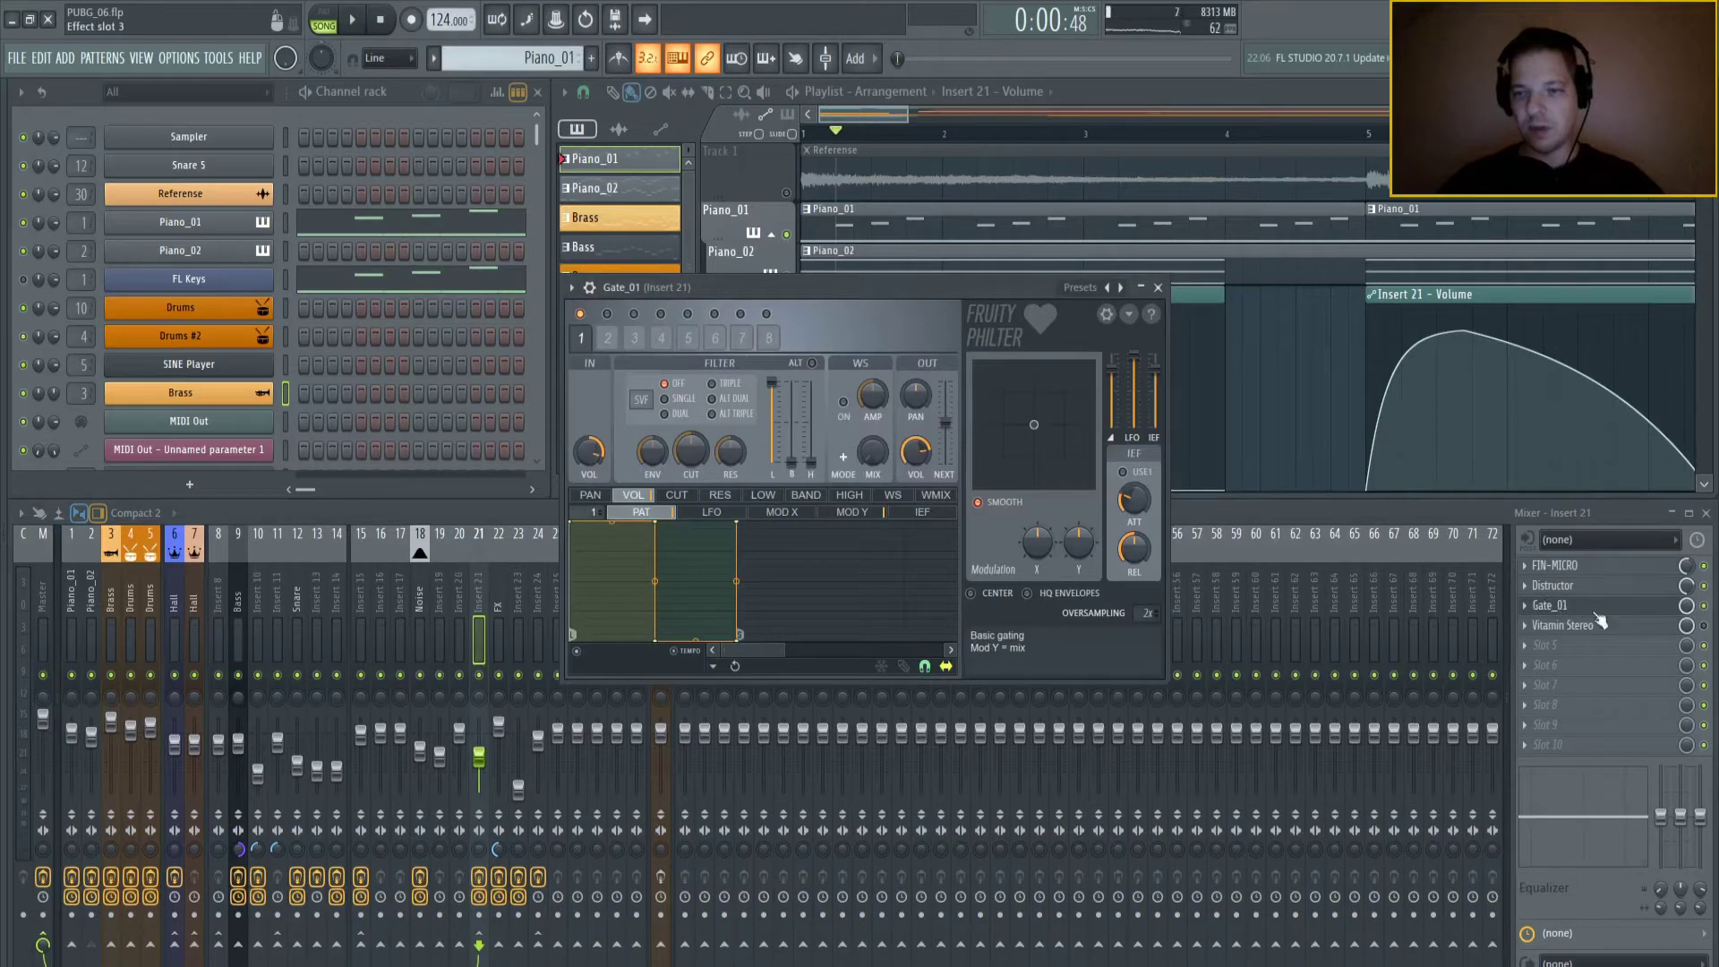
key("space")
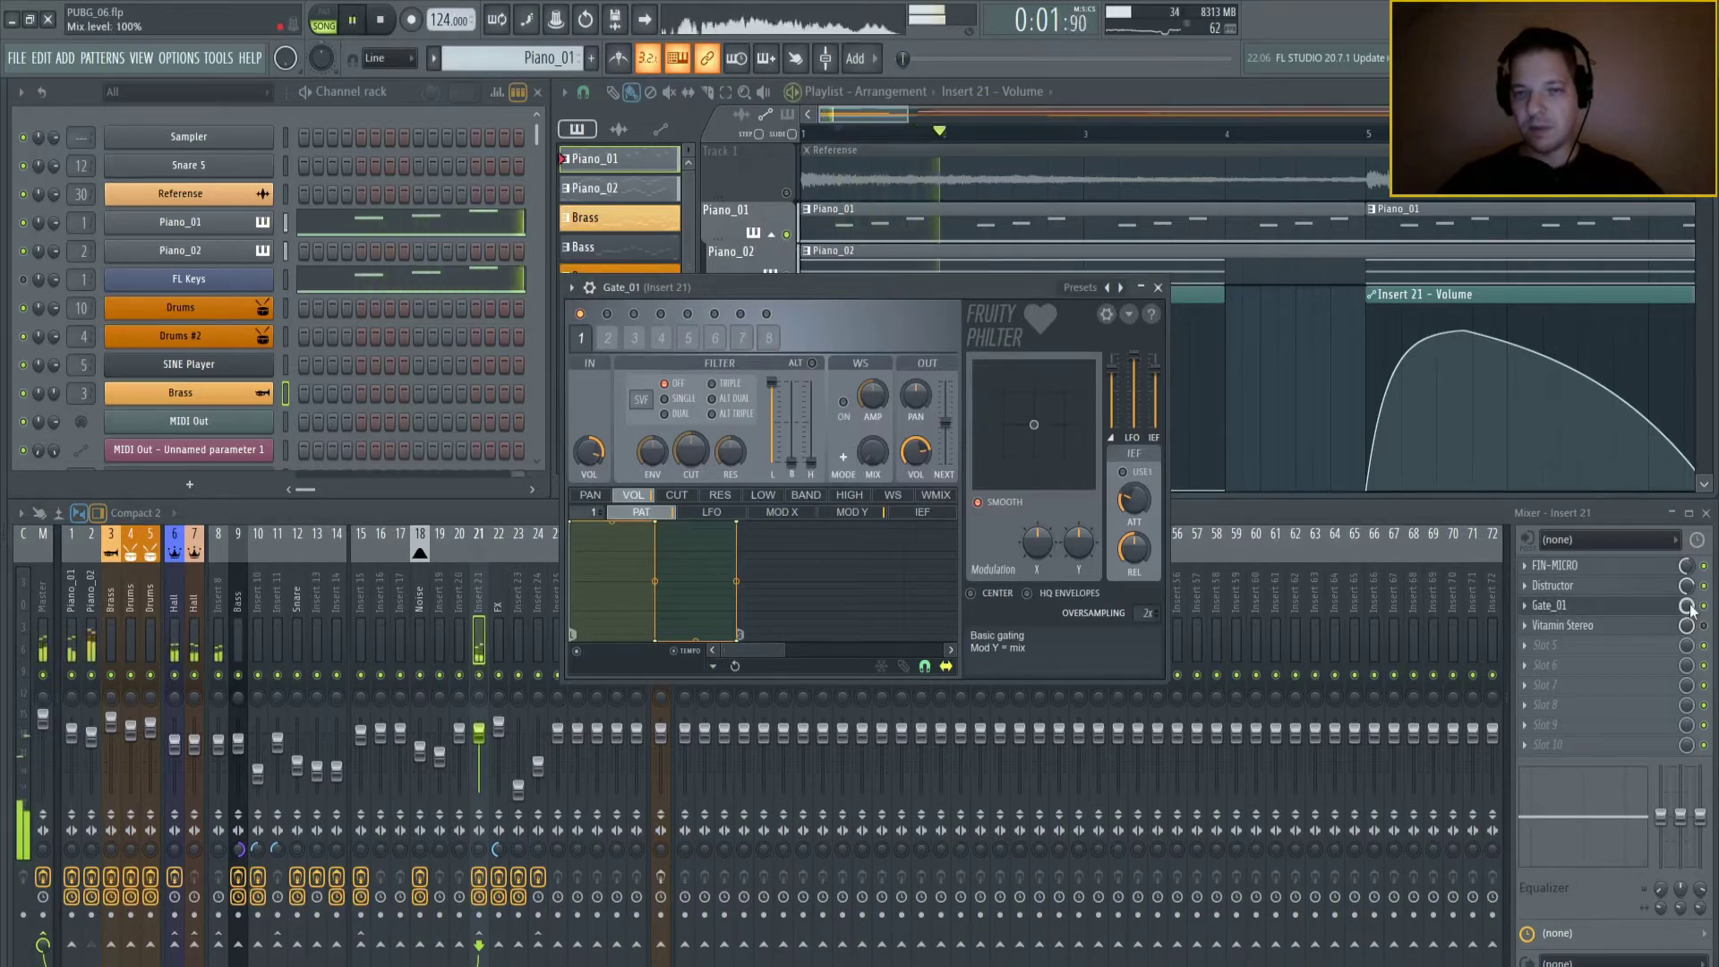
key("space")
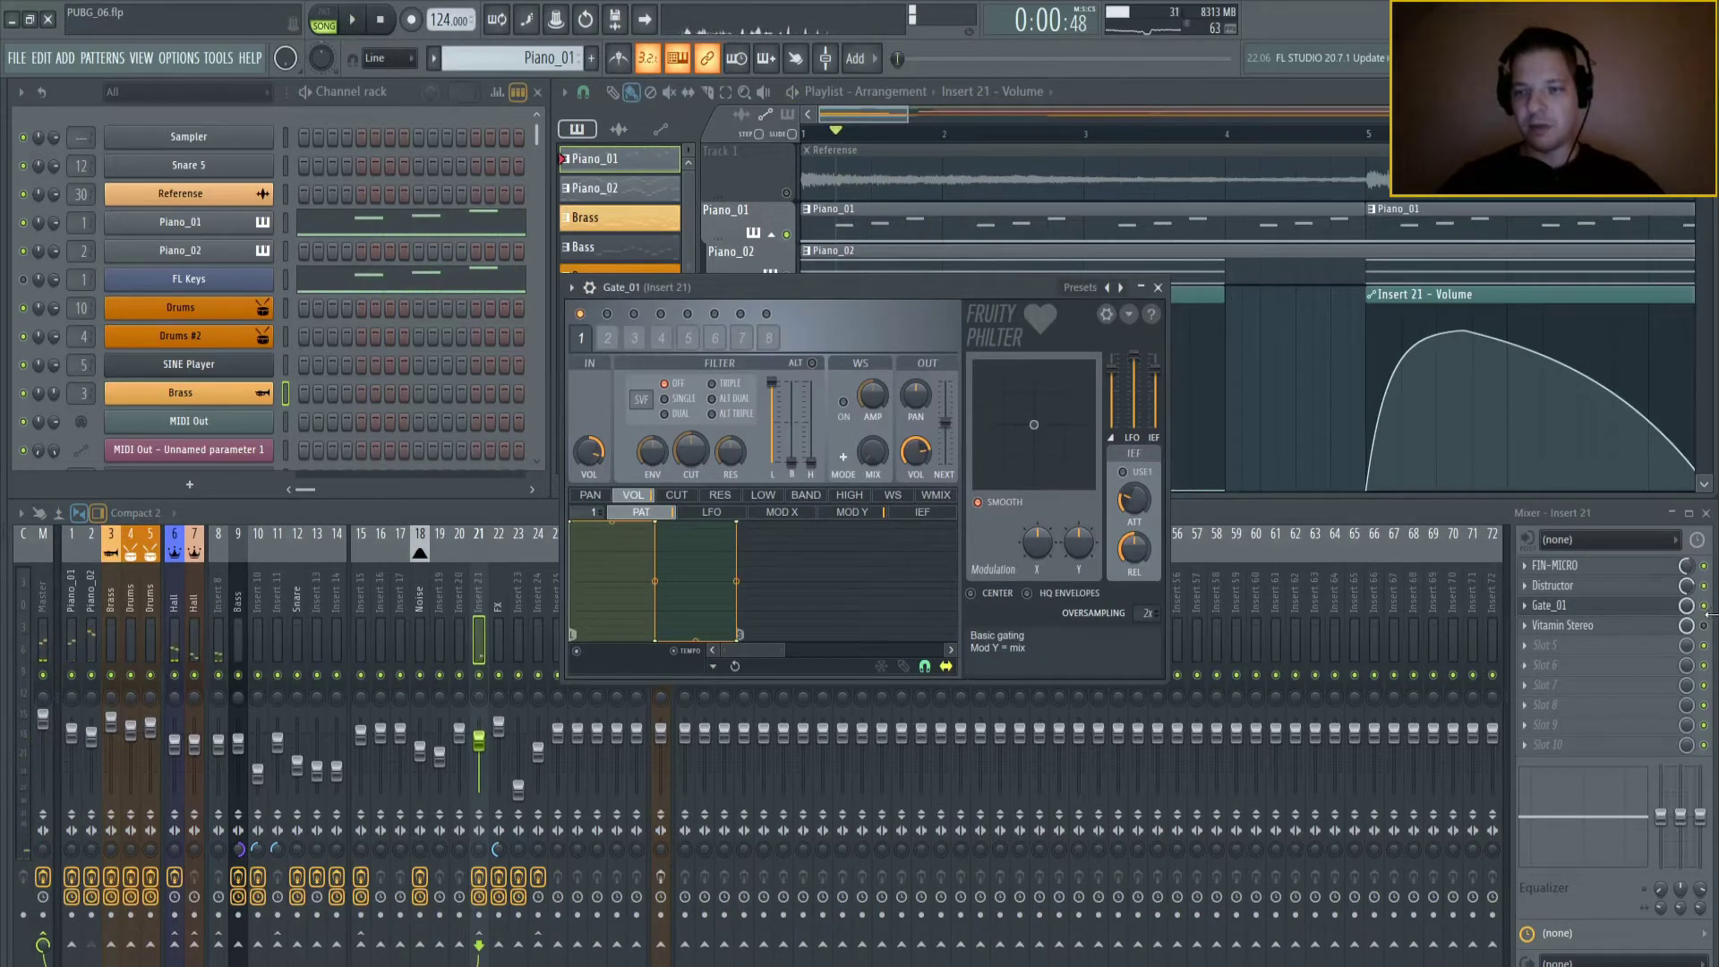
left_click(1159, 287)
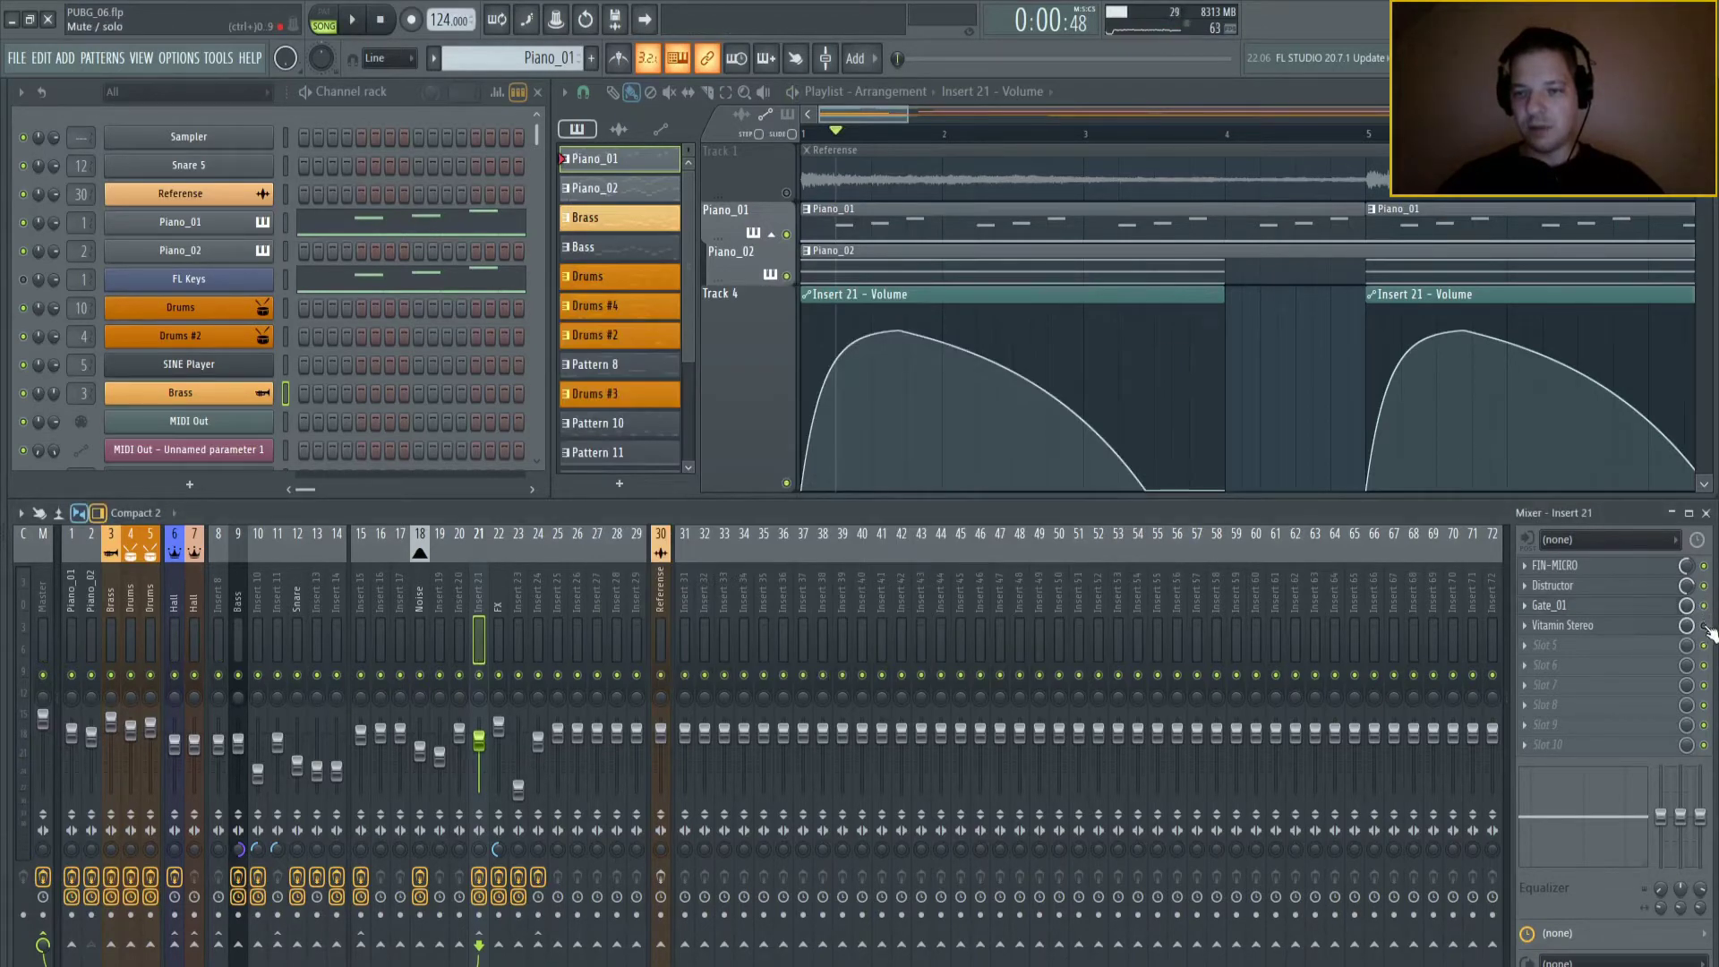
- Re-enable Vitamin Stereo on Insert 21, audition it on the piano intro, and check its band width settings
left_click(1619, 628)
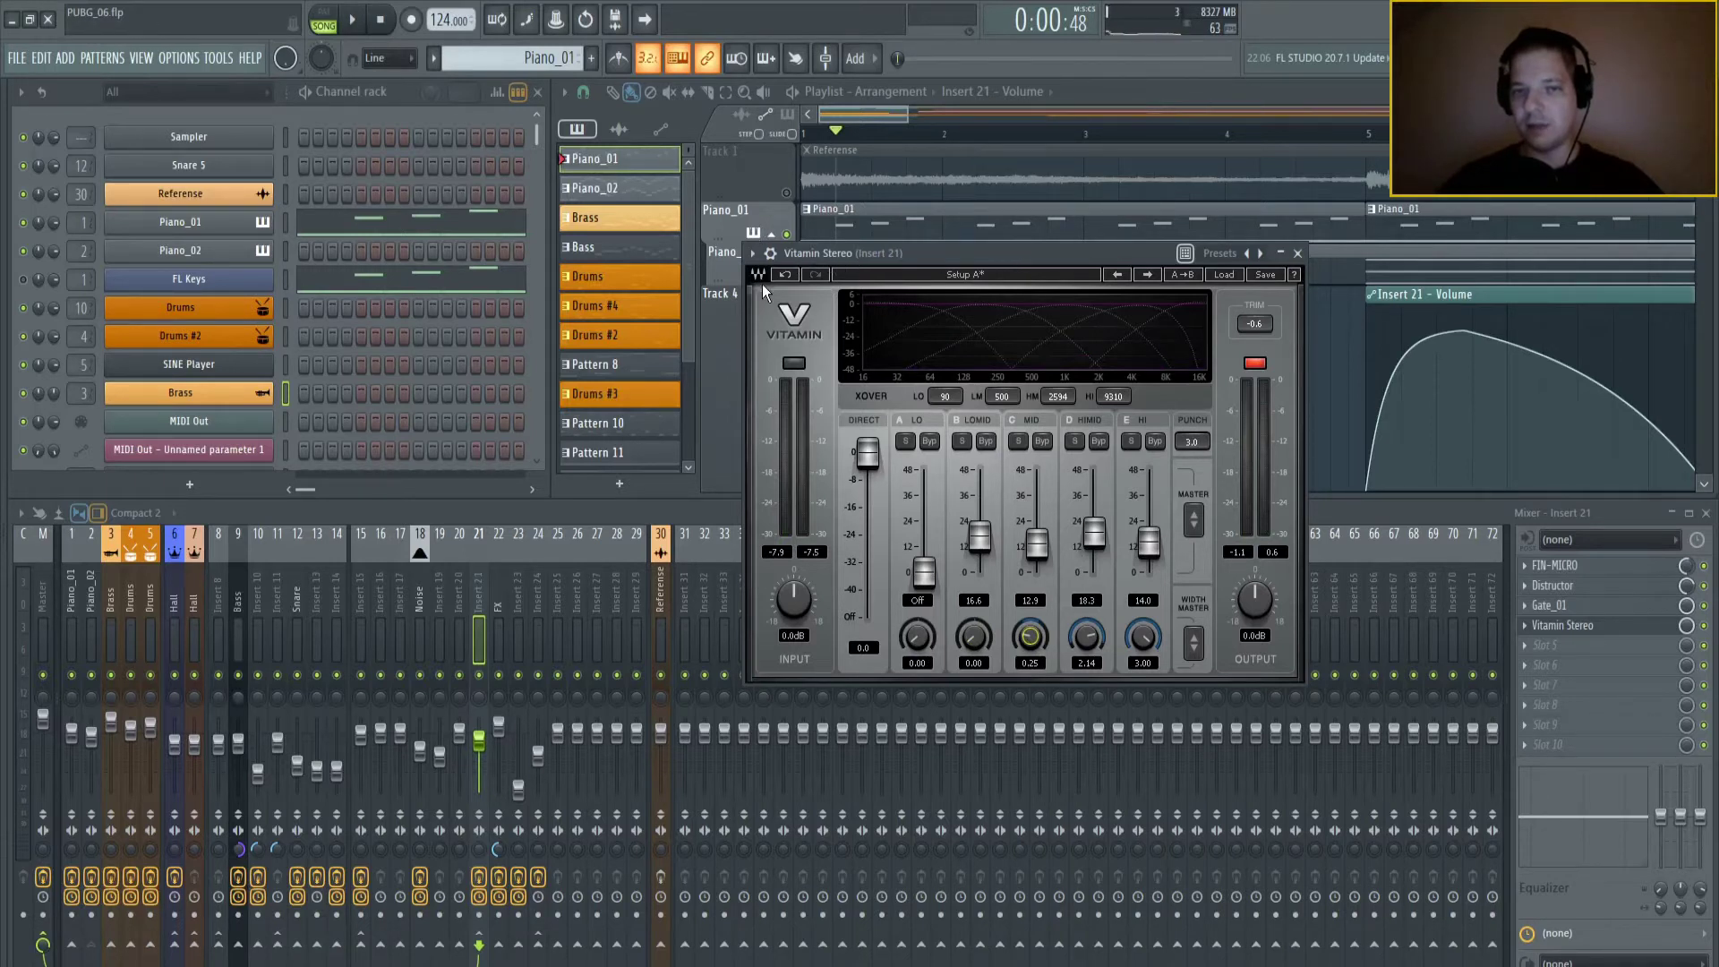
key("space")
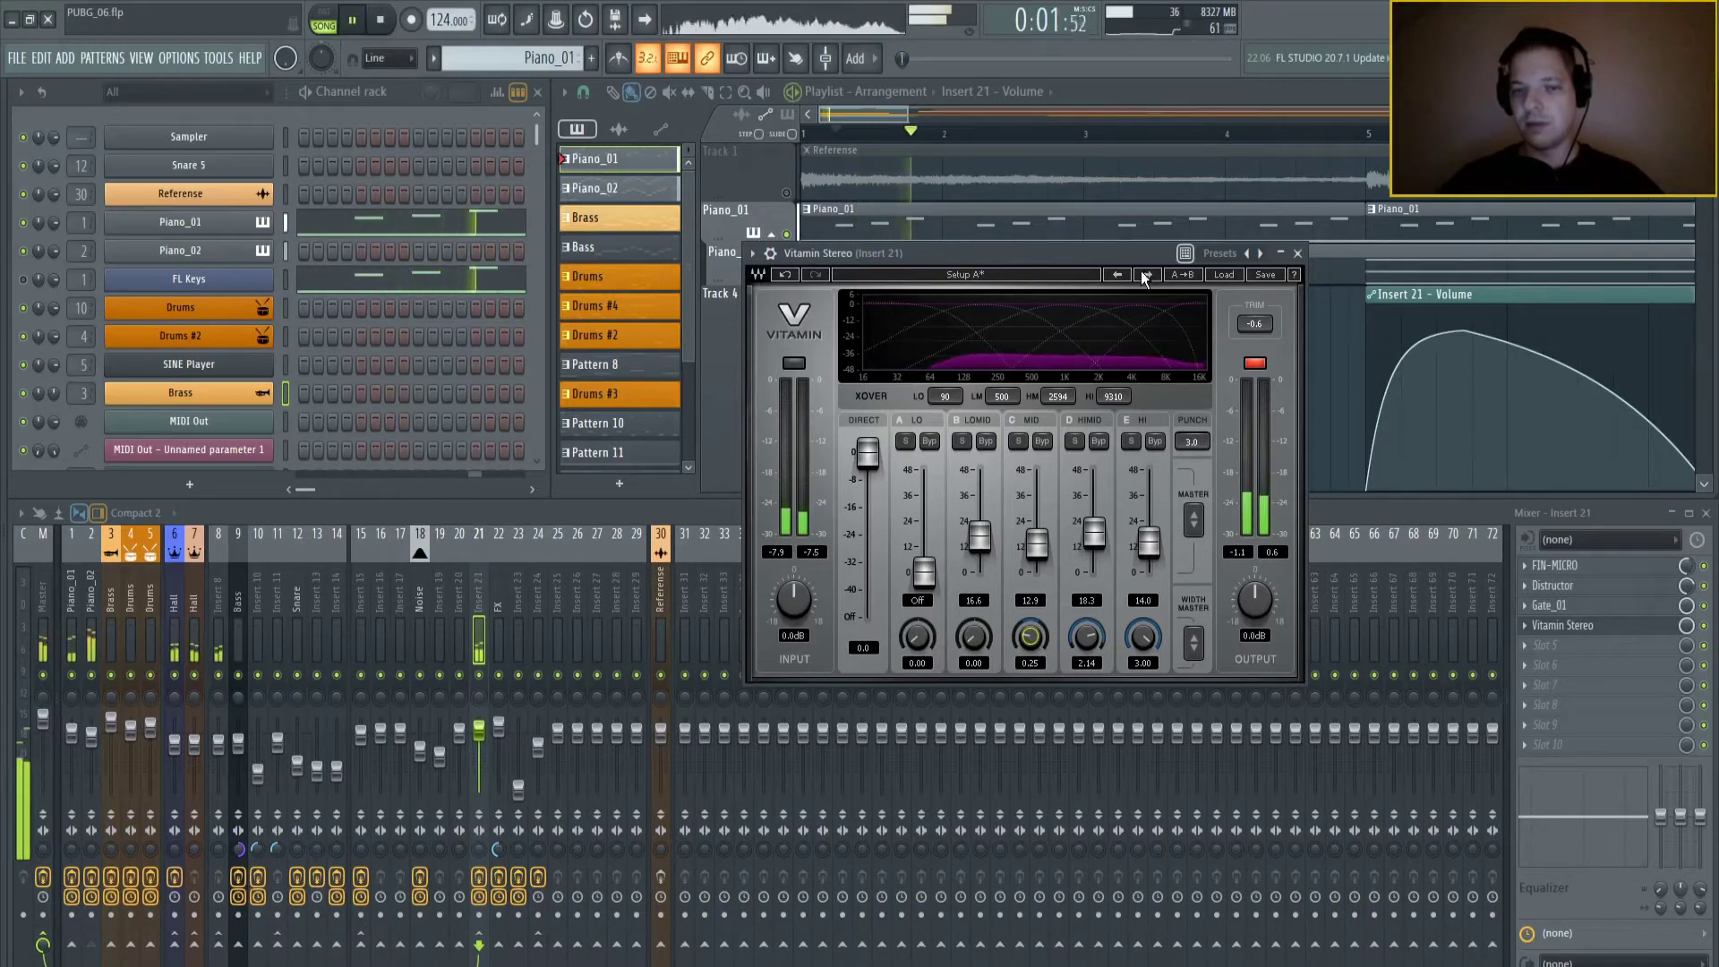
key("space")
left_click(1148, 632)
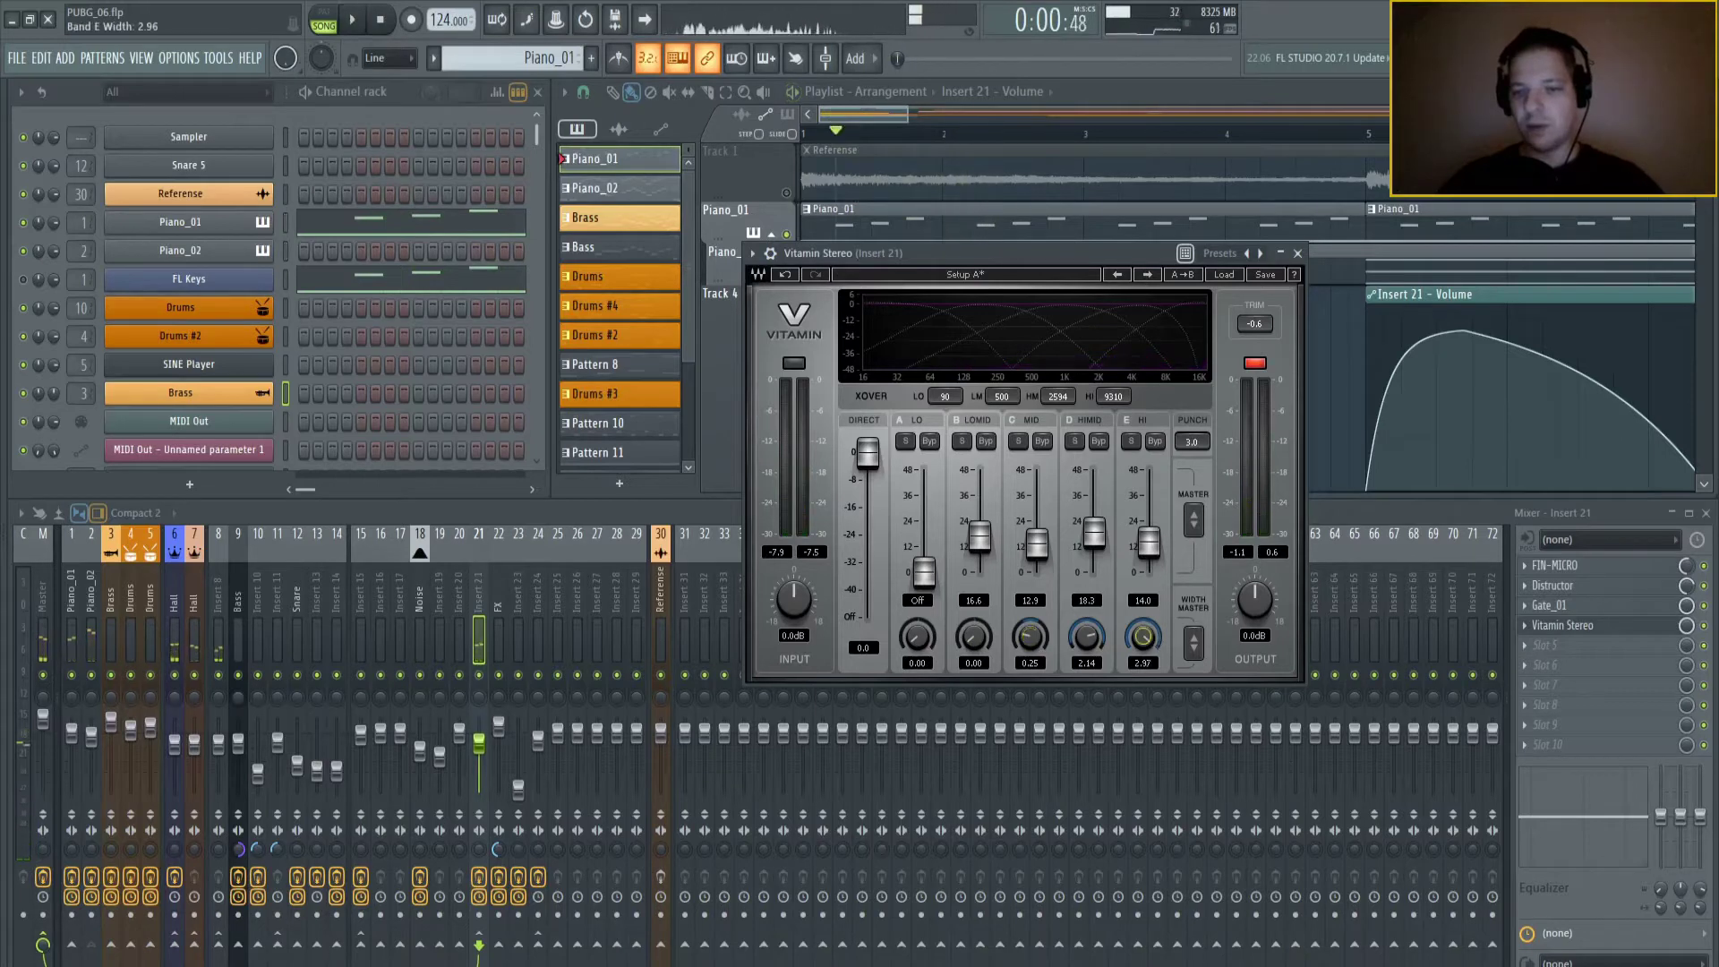
left_click(1030, 636)
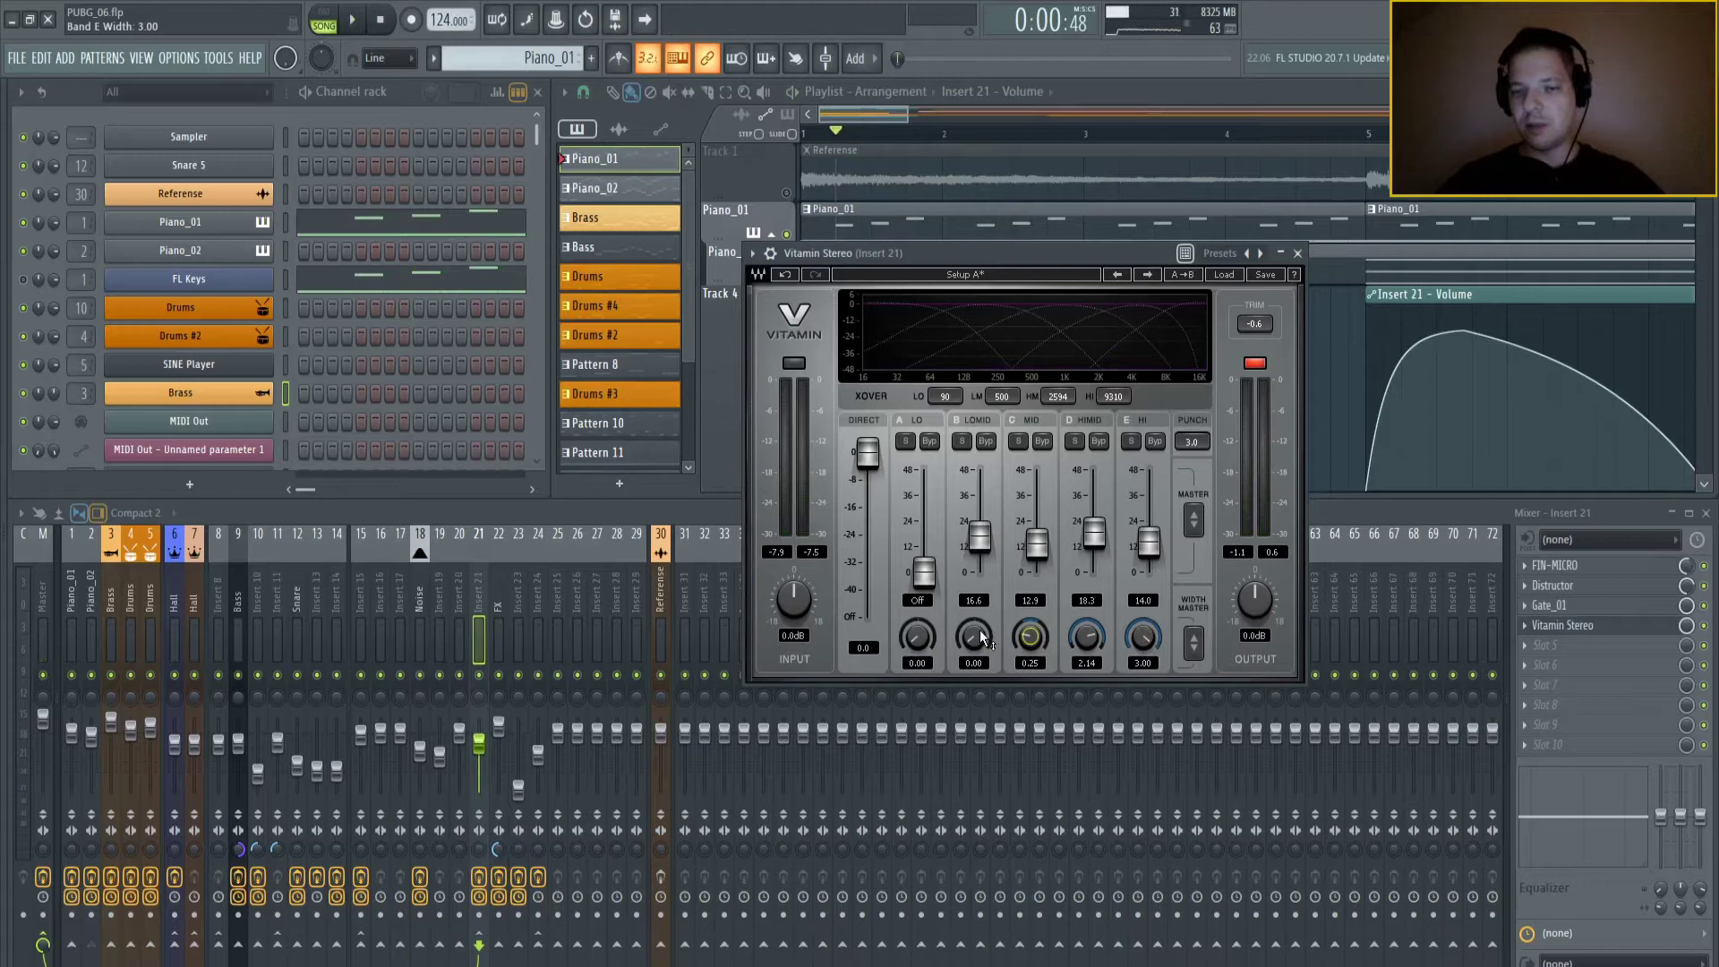
- Raise Vitamin Stereo's low band gain to 5.9 during playback and close the plugin
key("space")
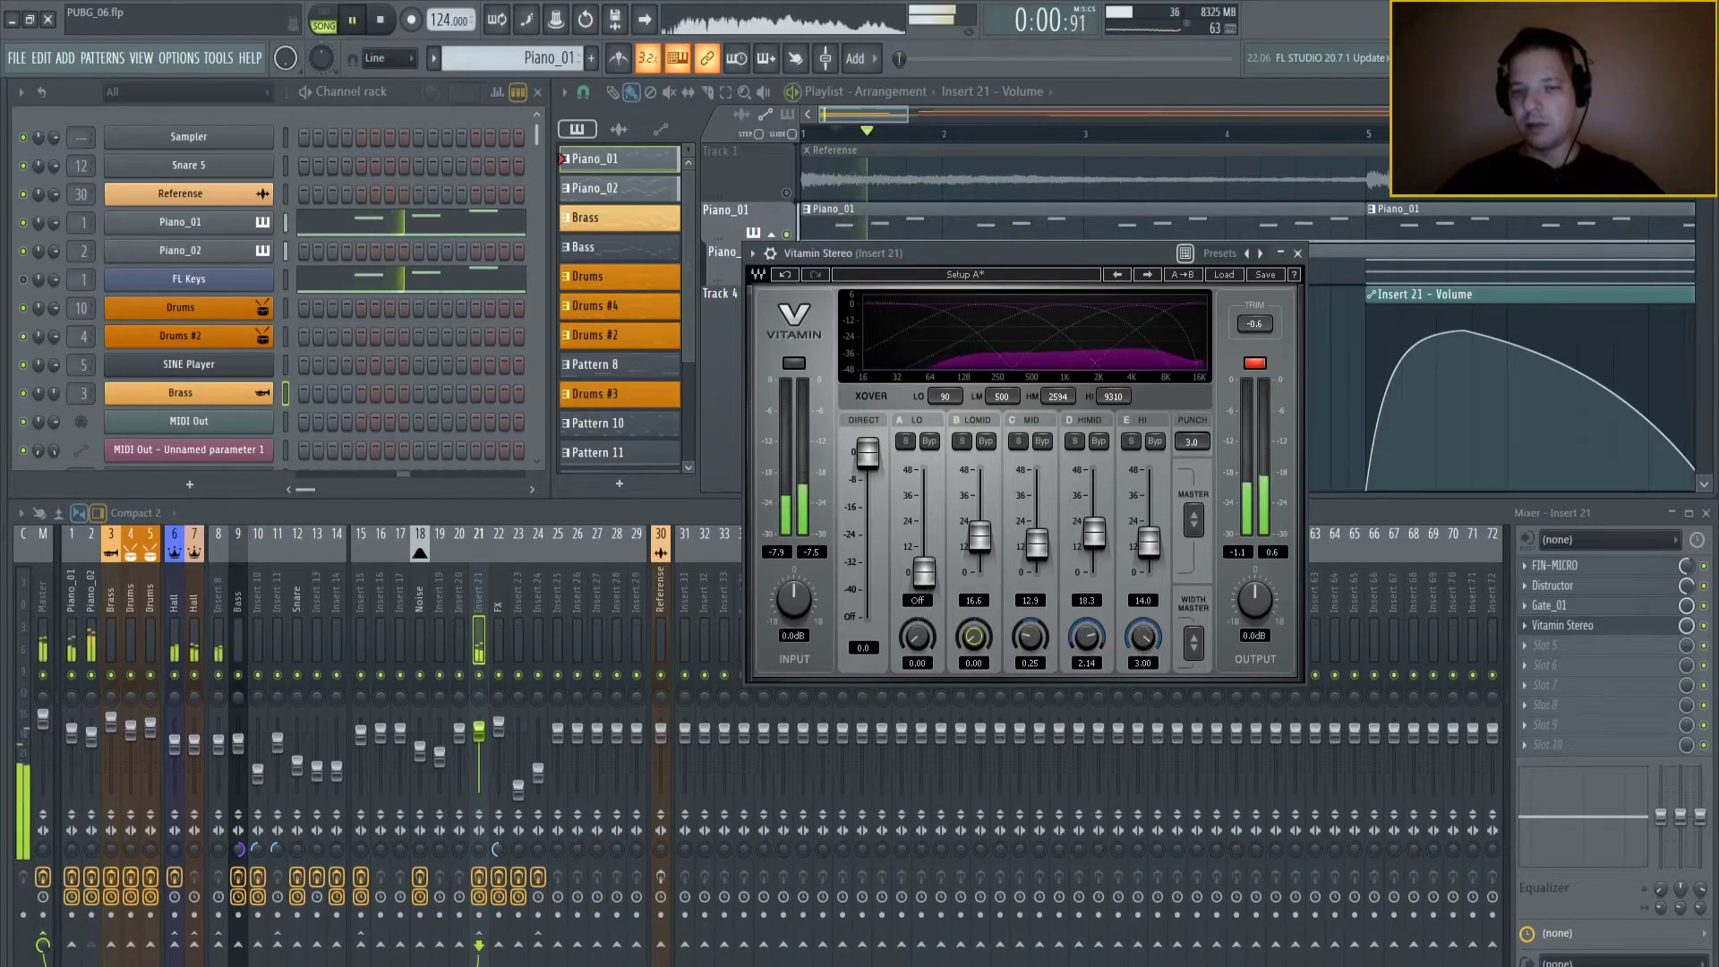
left_click_drag(926, 594, 926, 563)
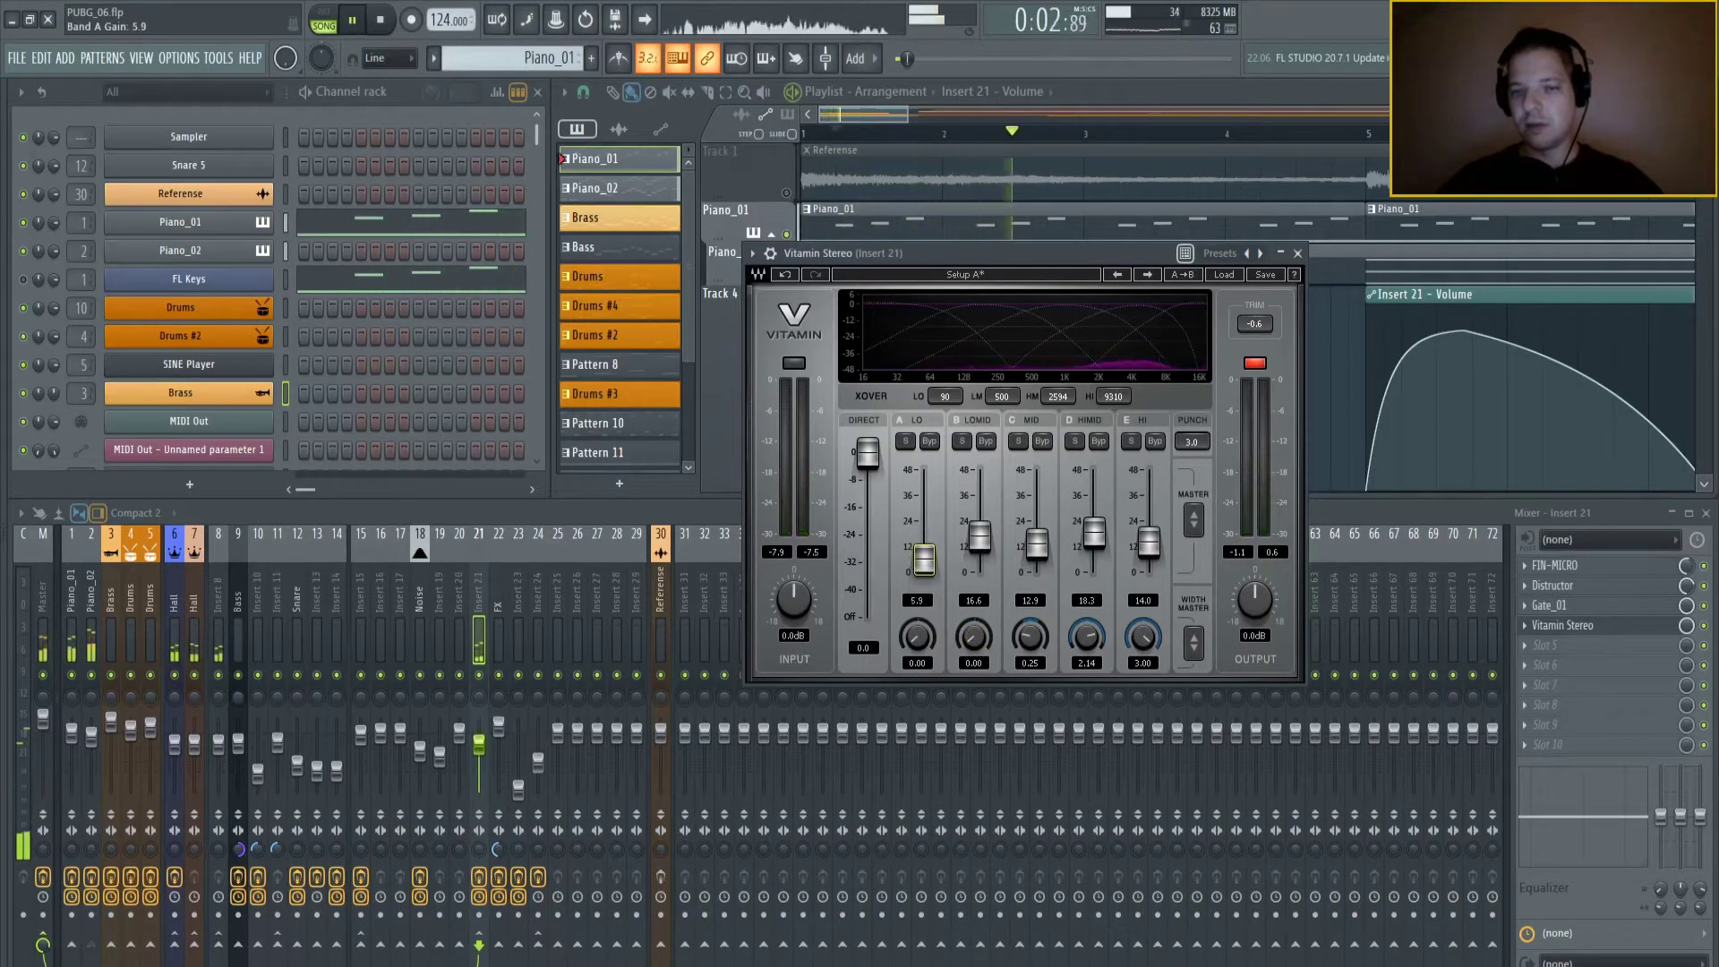
key("space")
left_click(1297, 253)
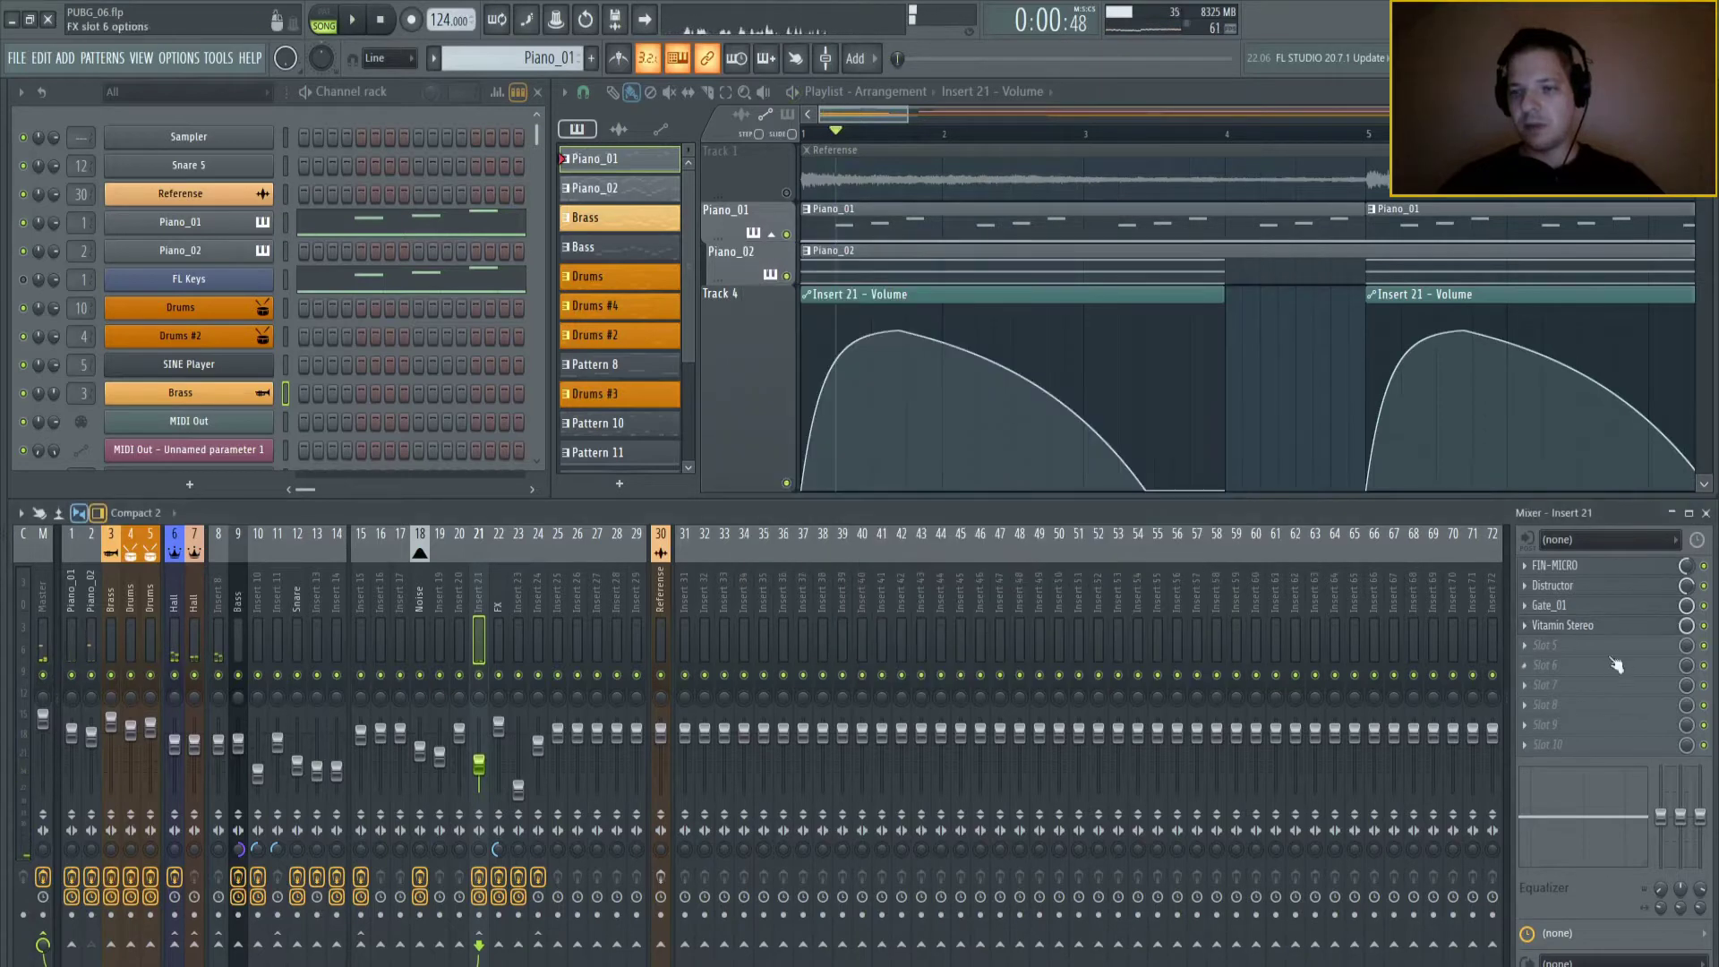
- Check the effects and routing of the Piano_02 insert, both Hall inserts and Insert 21 in the mixer
left_click(89, 550)
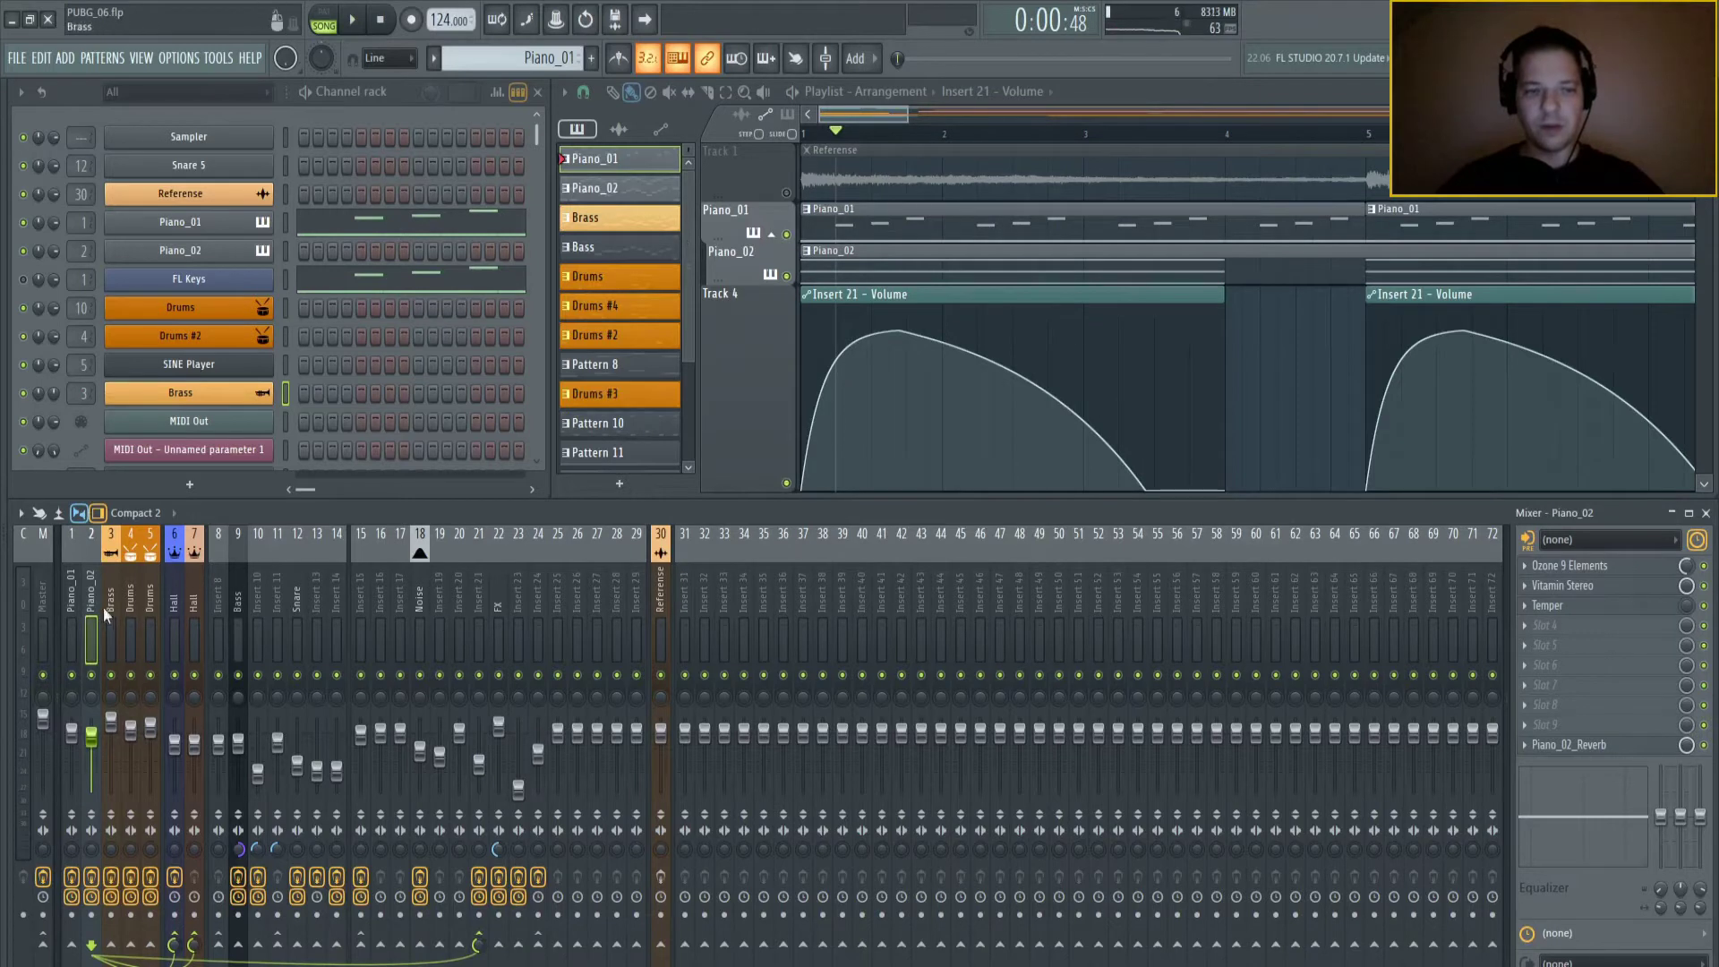
left_click(169, 588)
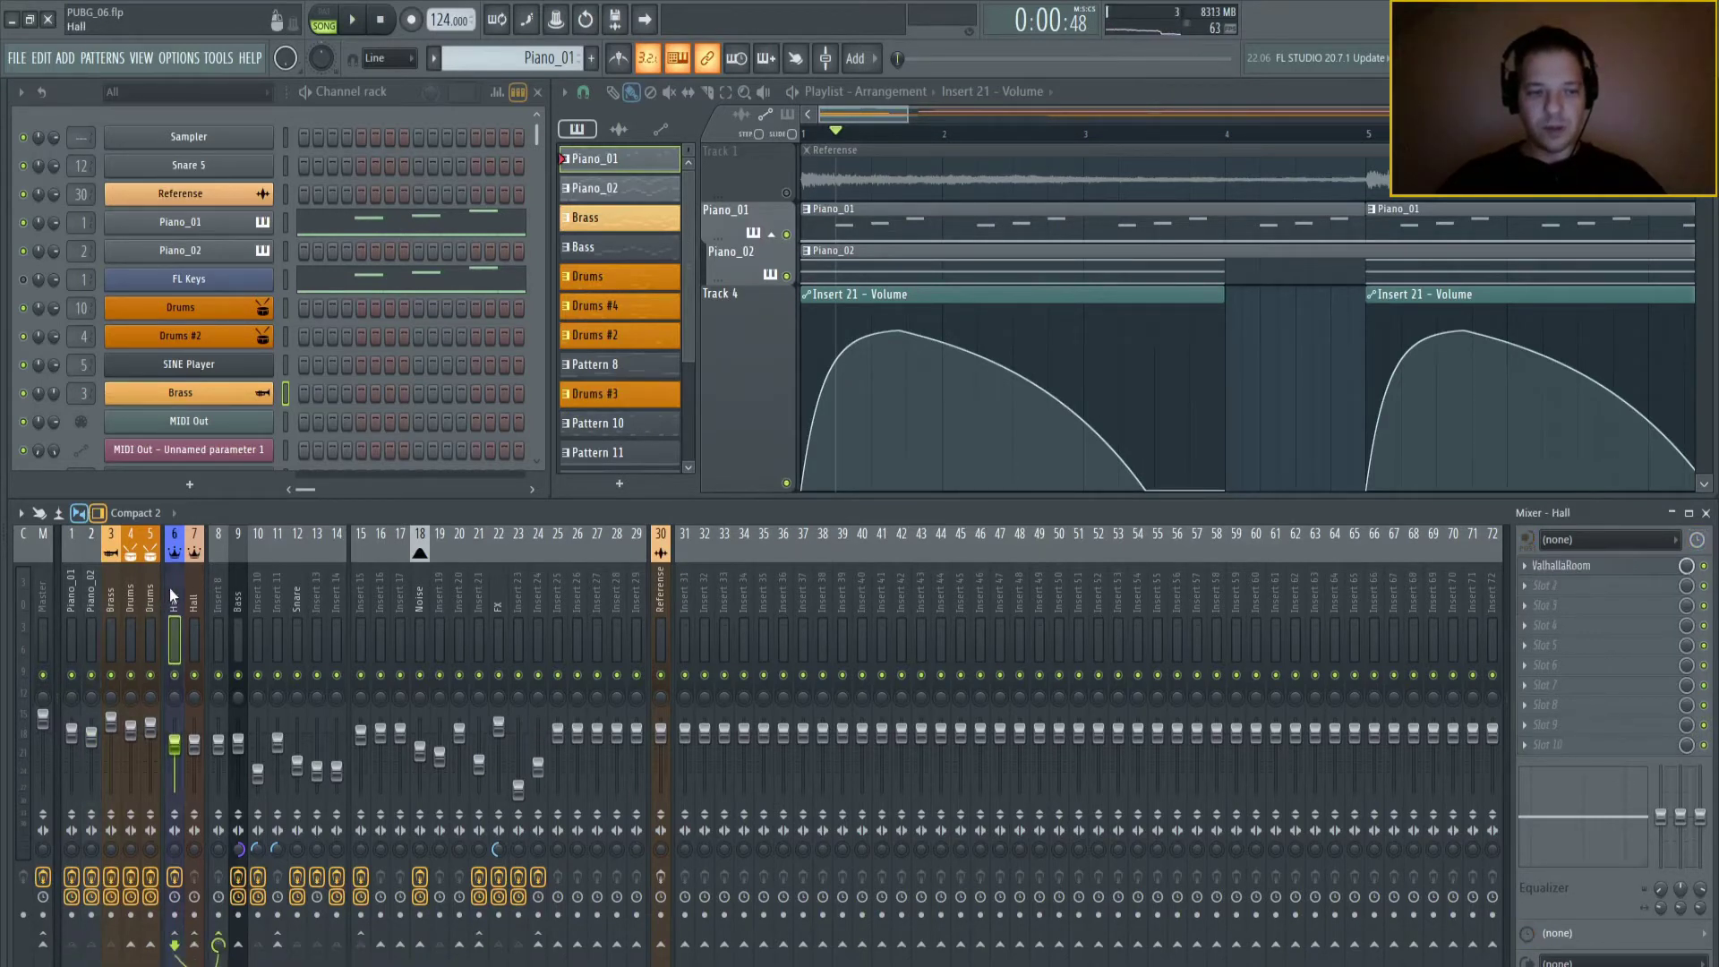
left_click(186, 587)
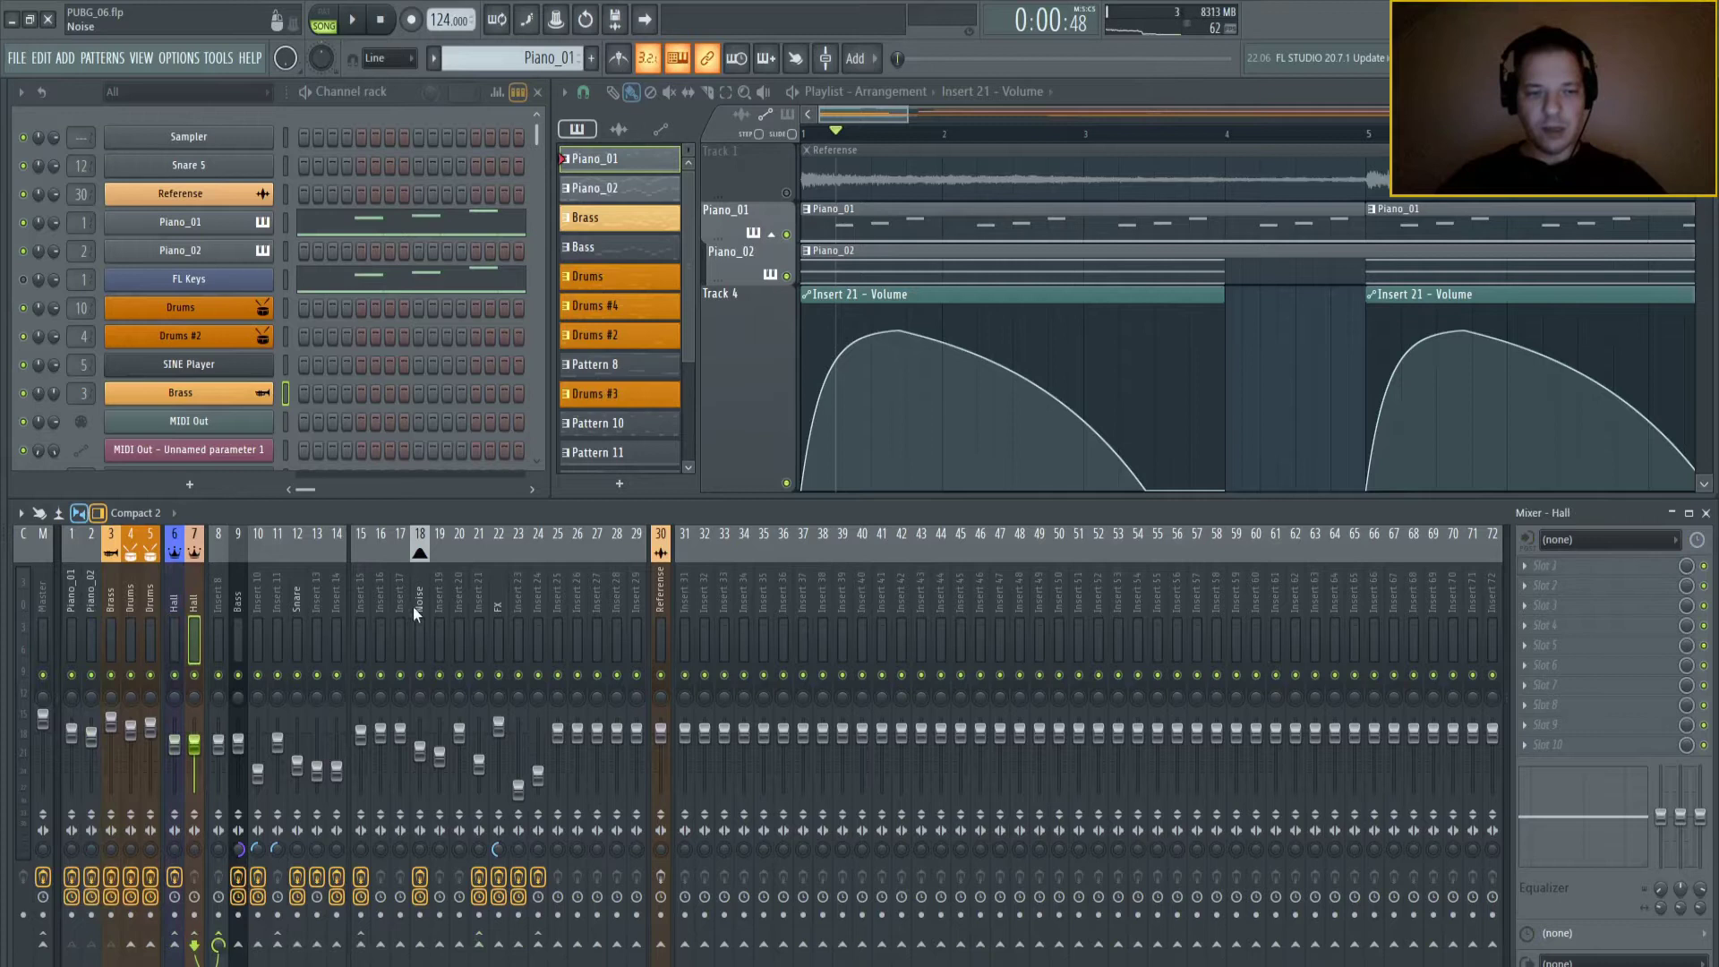
left_click(481, 598)
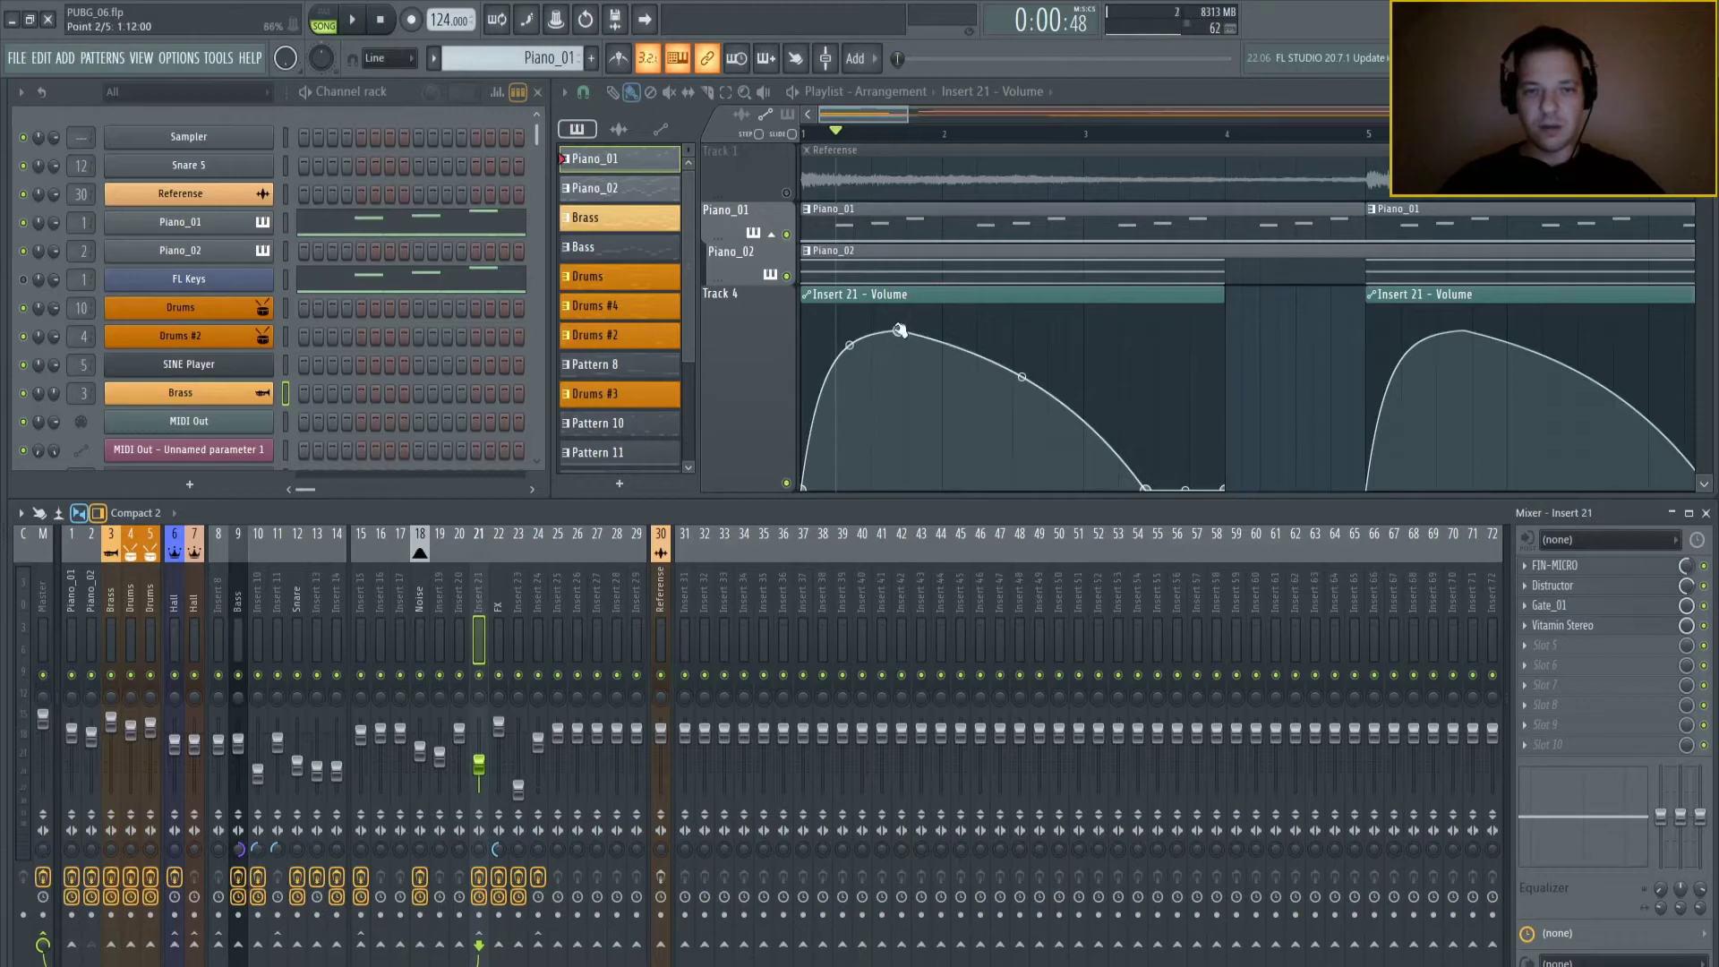
- Lower the peak point of the first Insert 21 volume automation clip on Track 4 to near its base
scroll(898, 305, "down", 1)
left_click_drag(898, 291, 906, 414)
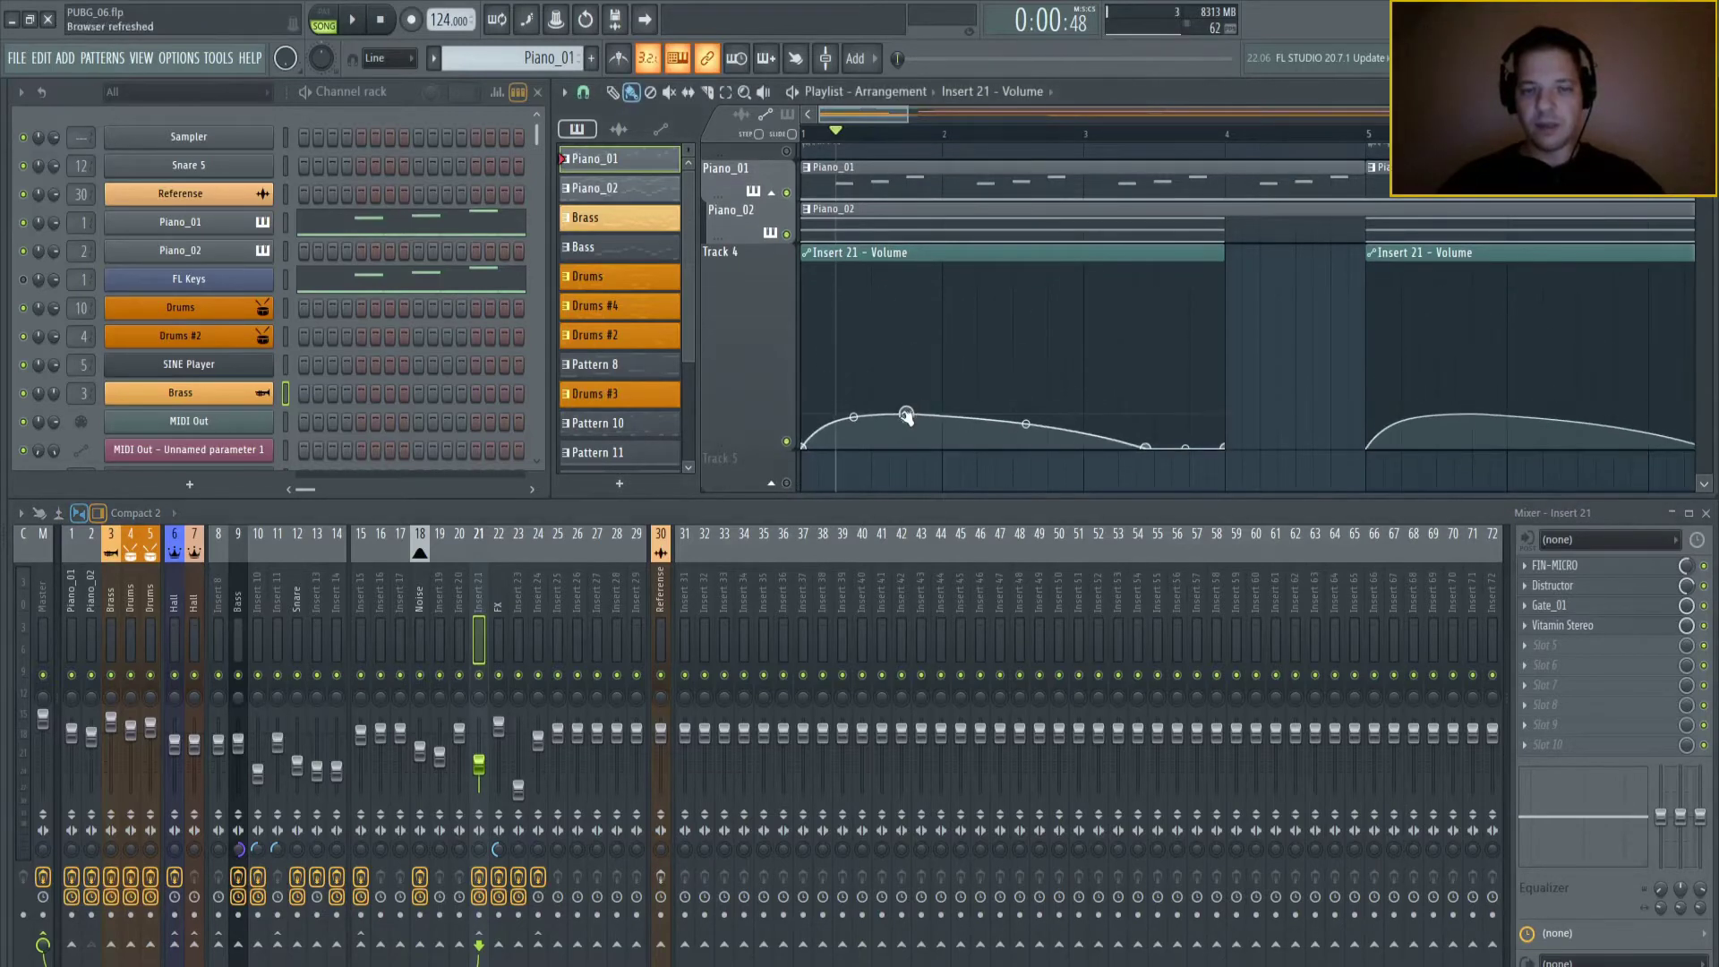
left_click_drag(906, 416, 901, 418)
- Examine the Piano_02 notes in the piano roll, audition the A3 and D4 keys, and close it
double_click(839, 221)
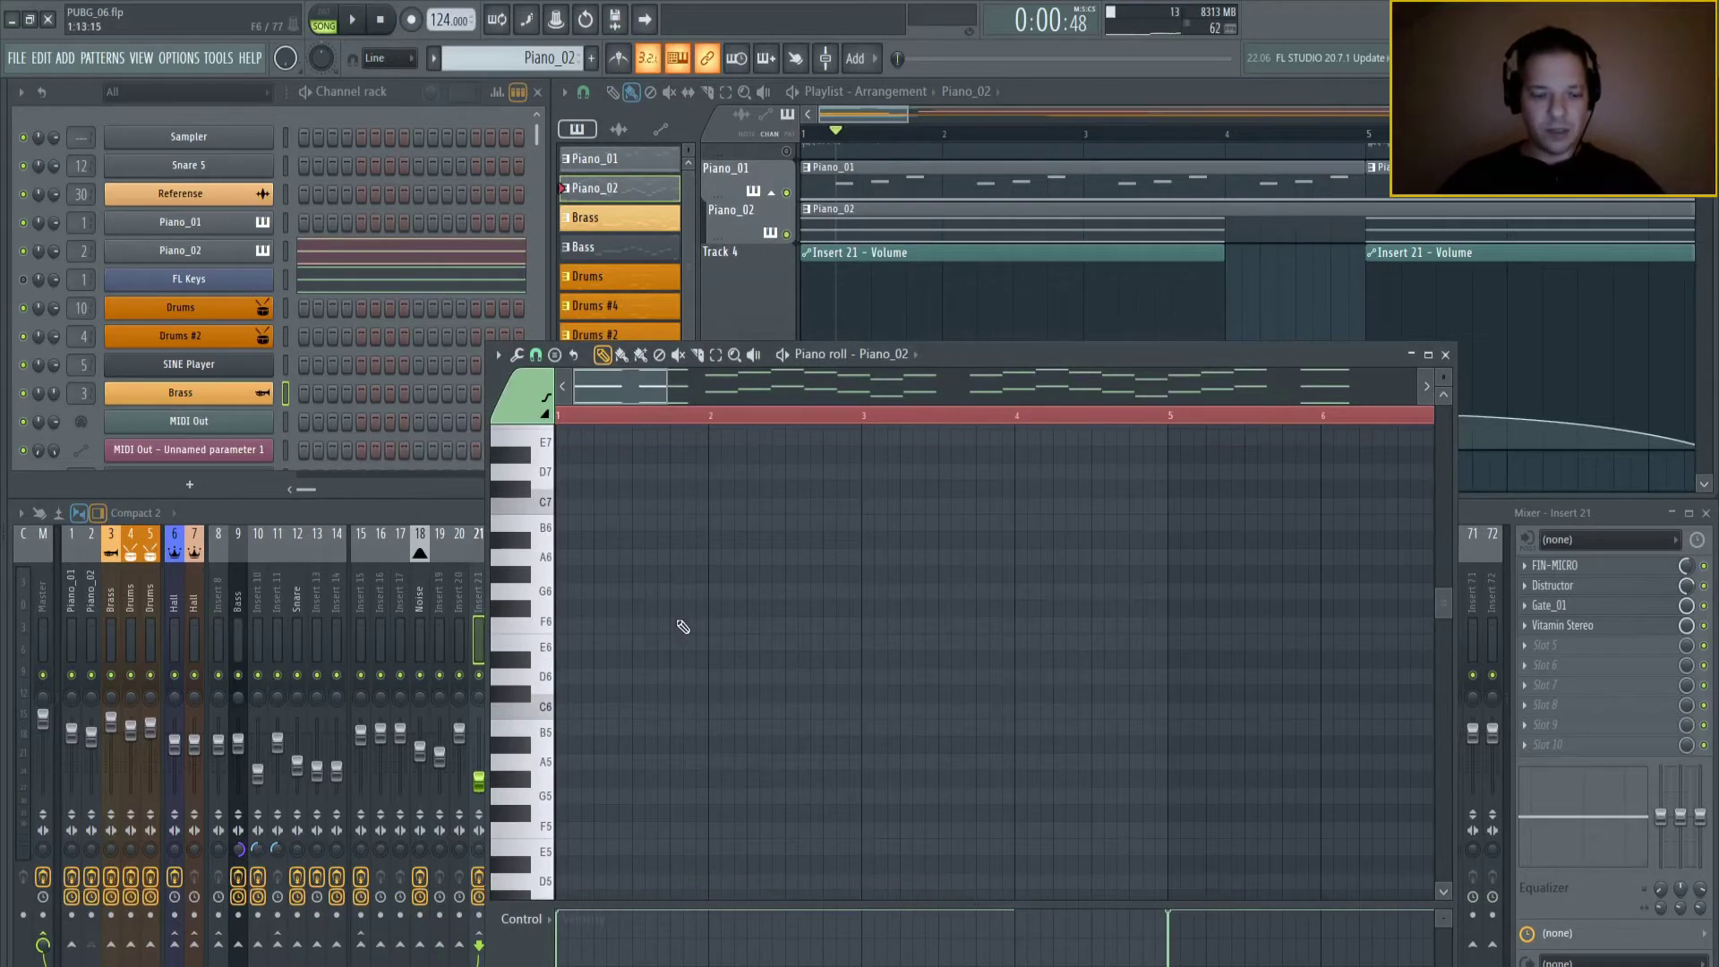
scroll(652, 630, "up", 5)
scroll(650, 631, "down", 12)
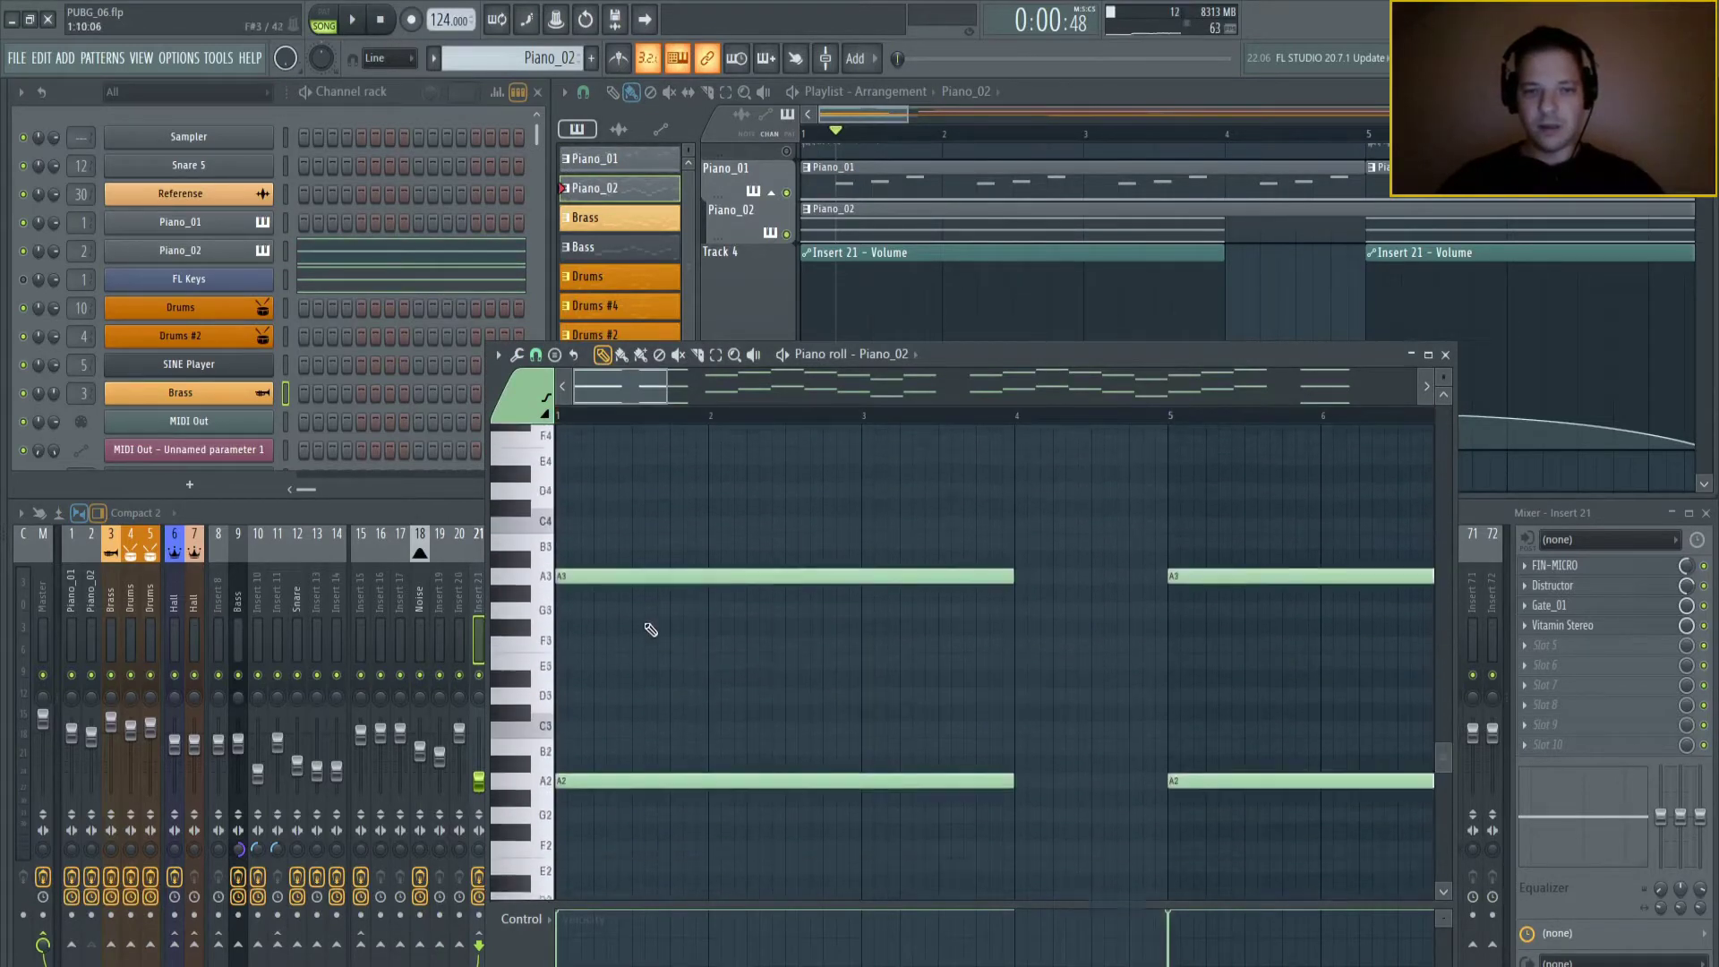
left_click(547, 561)
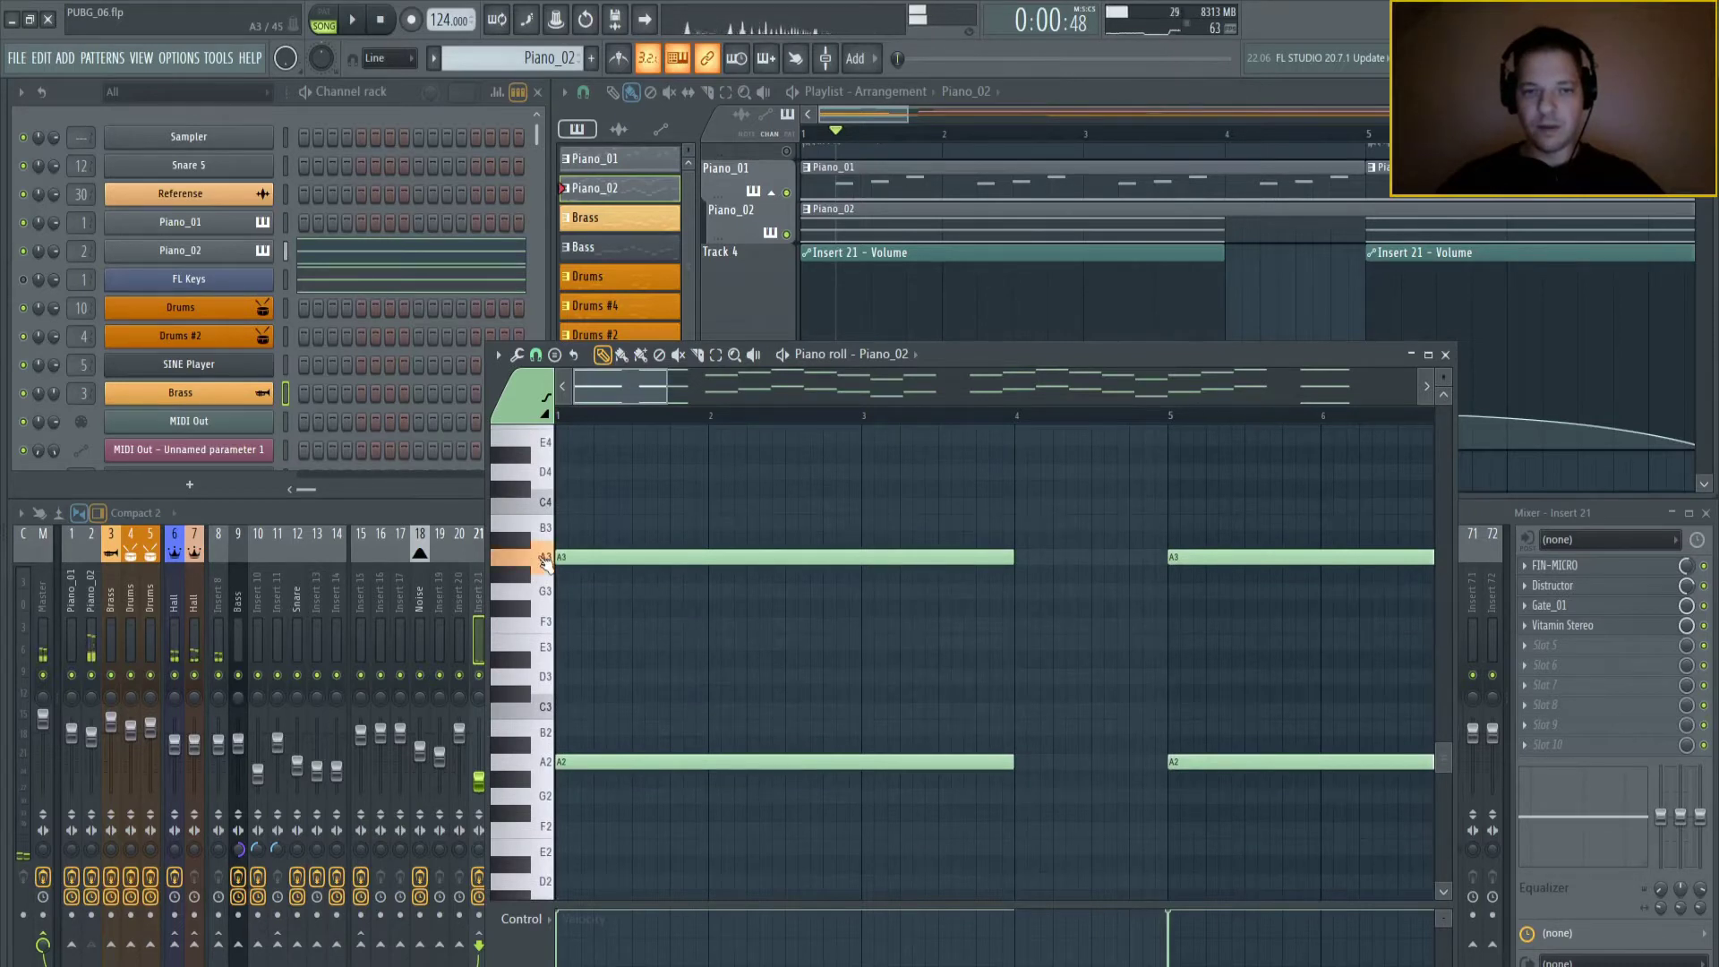
left_click(544, 466)
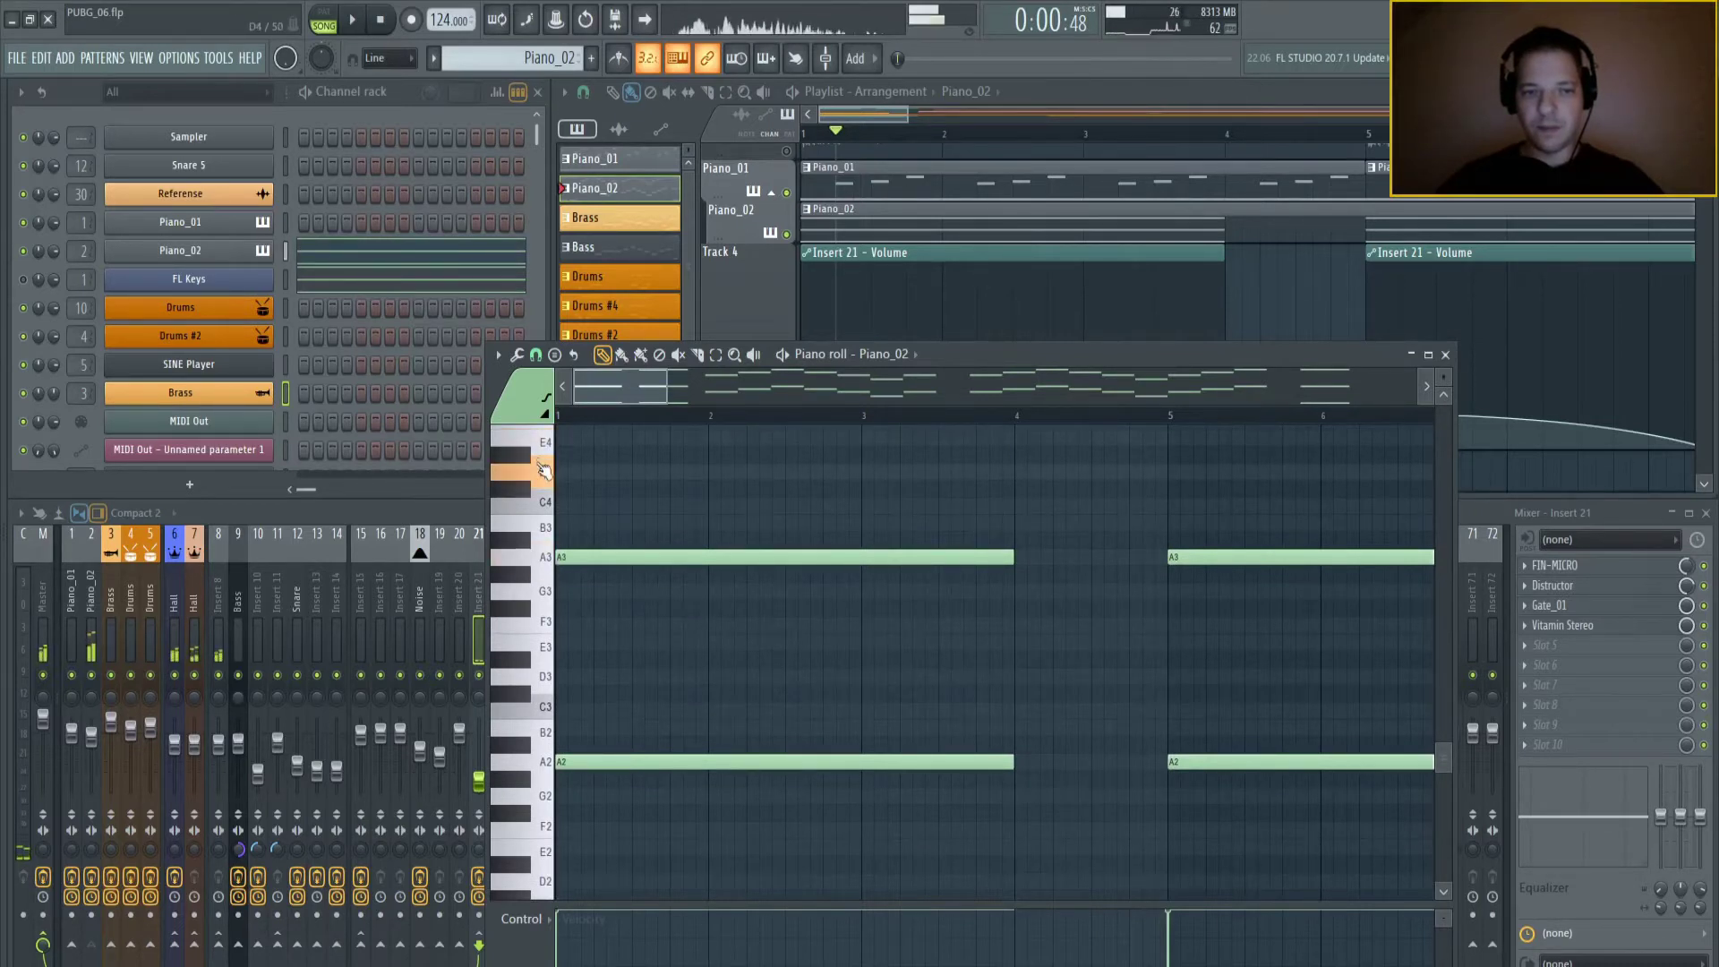
scroll(660, 547, "up", 1)
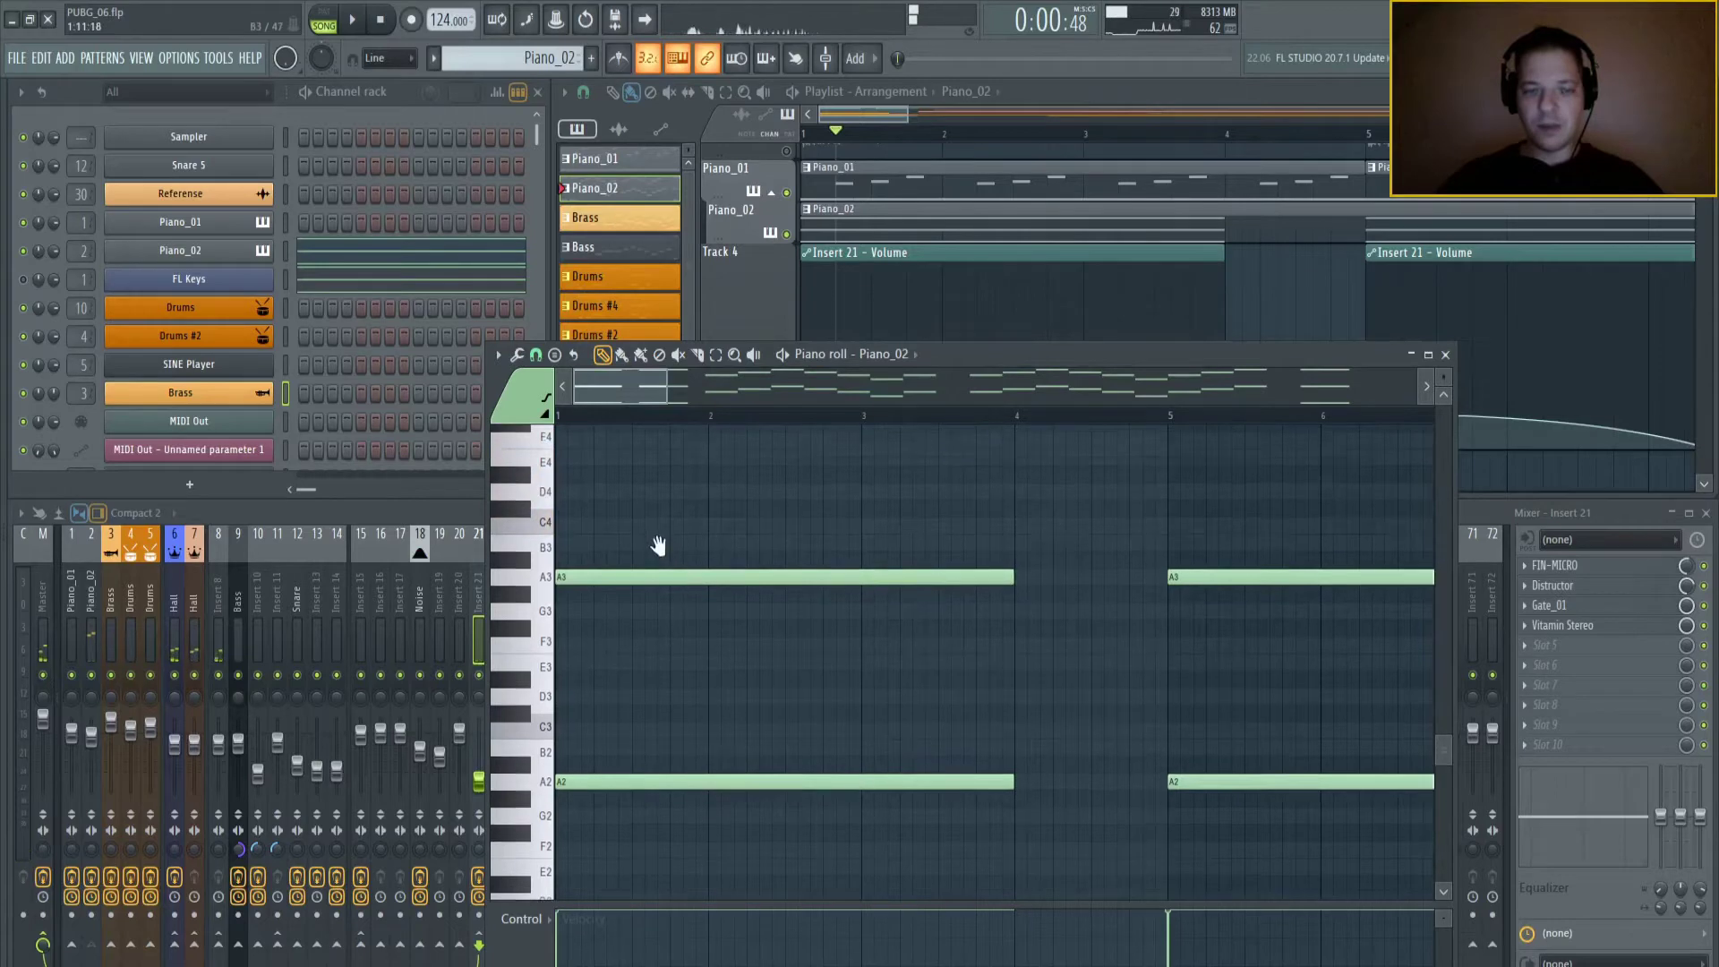
left_click(1447, 355)
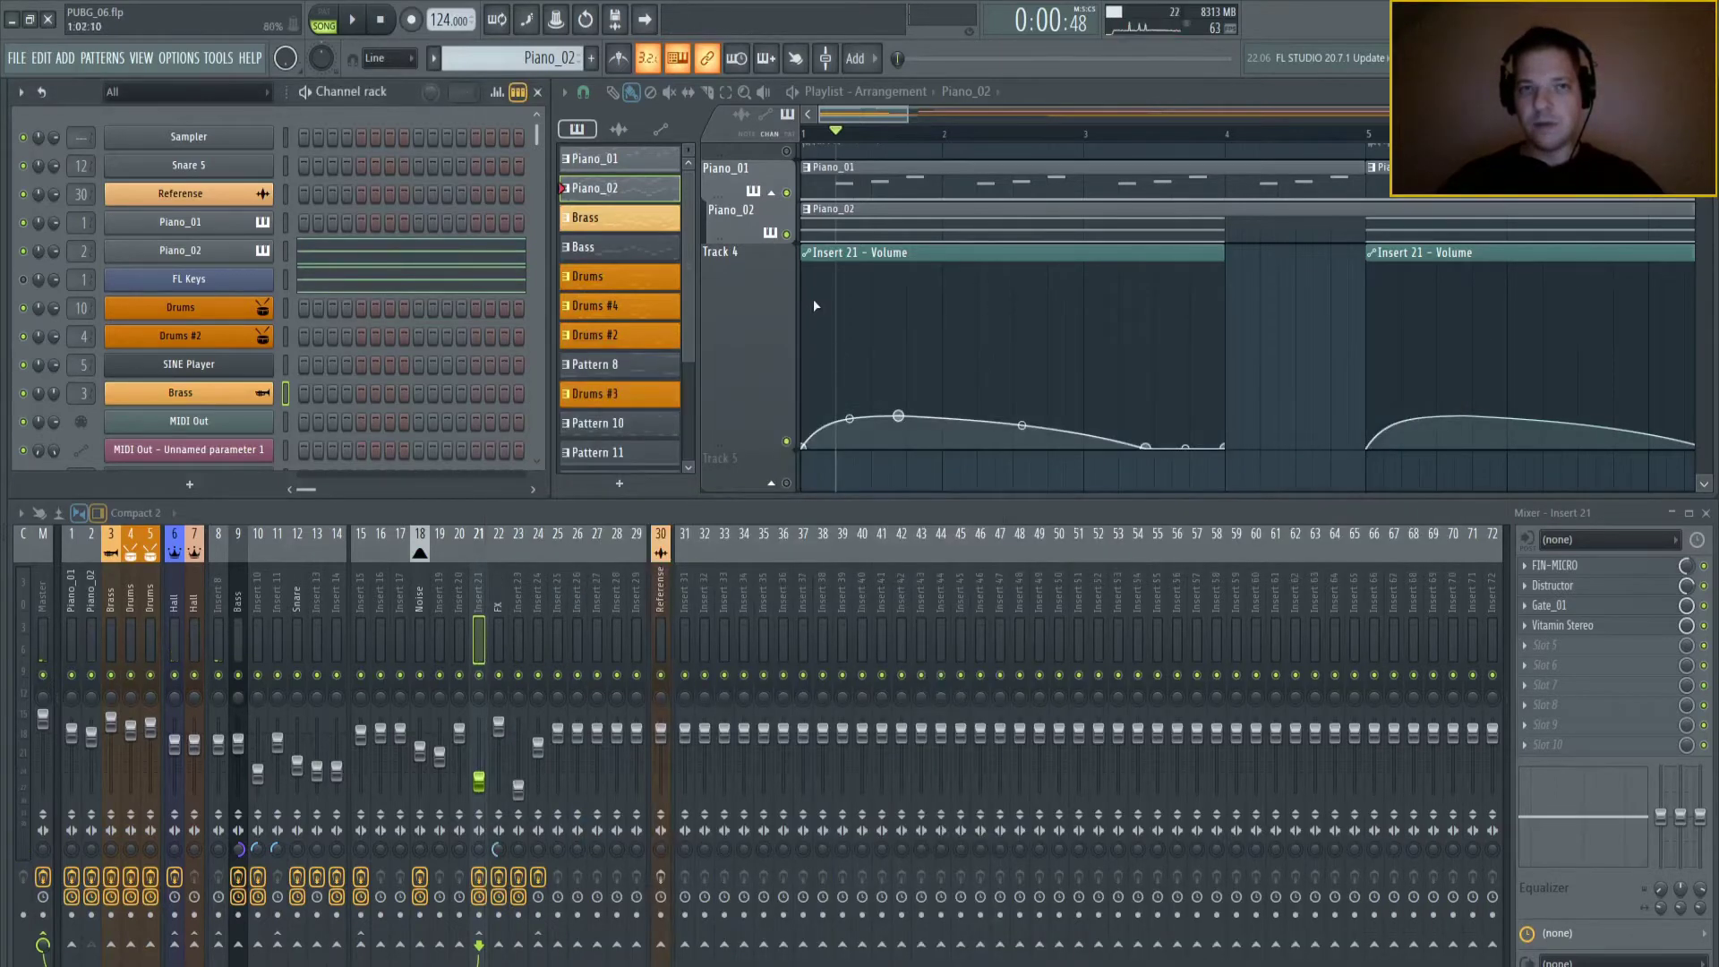
- Raise the peak of the Insert 21 volume automation to about 24% and audition the piano intro
scroll(883, 326, "up", 1)
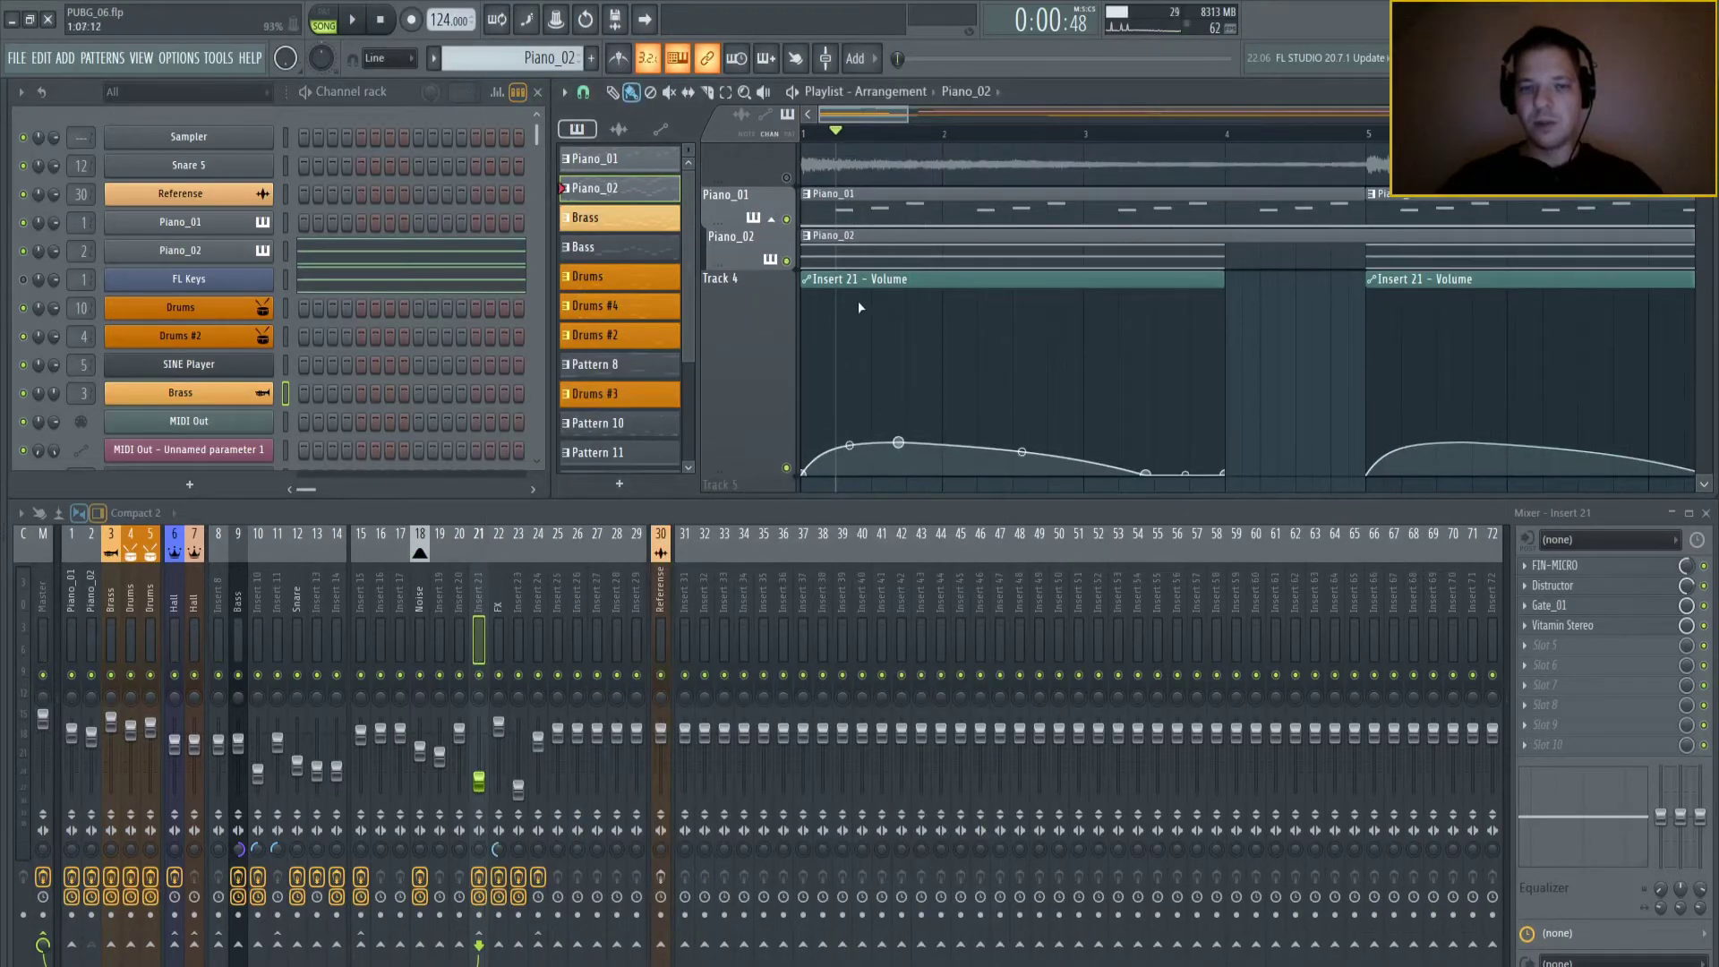
scroll(931, 406, "down", 7)
left_click_drag(834, 232, 833, 224)
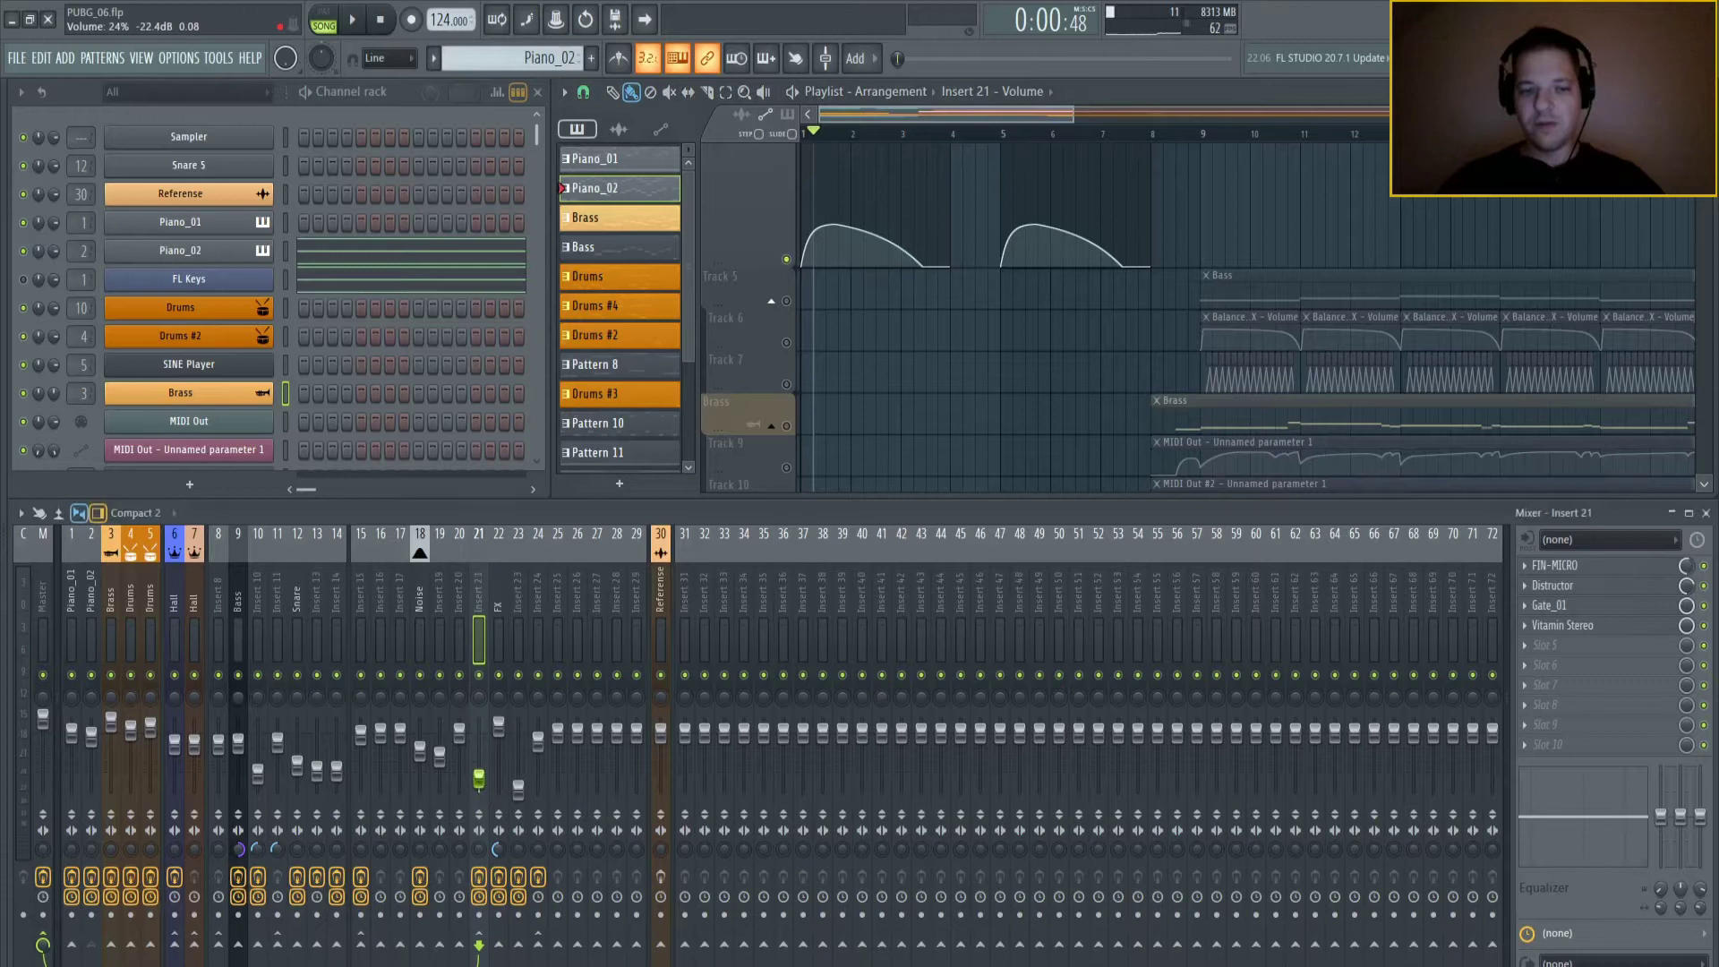
mouse_move(846, 263)
left_mouse_down()
mouse_move(836, 331)
mouse_move(838, 290)
left_mouse_up()
key("space")
key("space")
key("space")
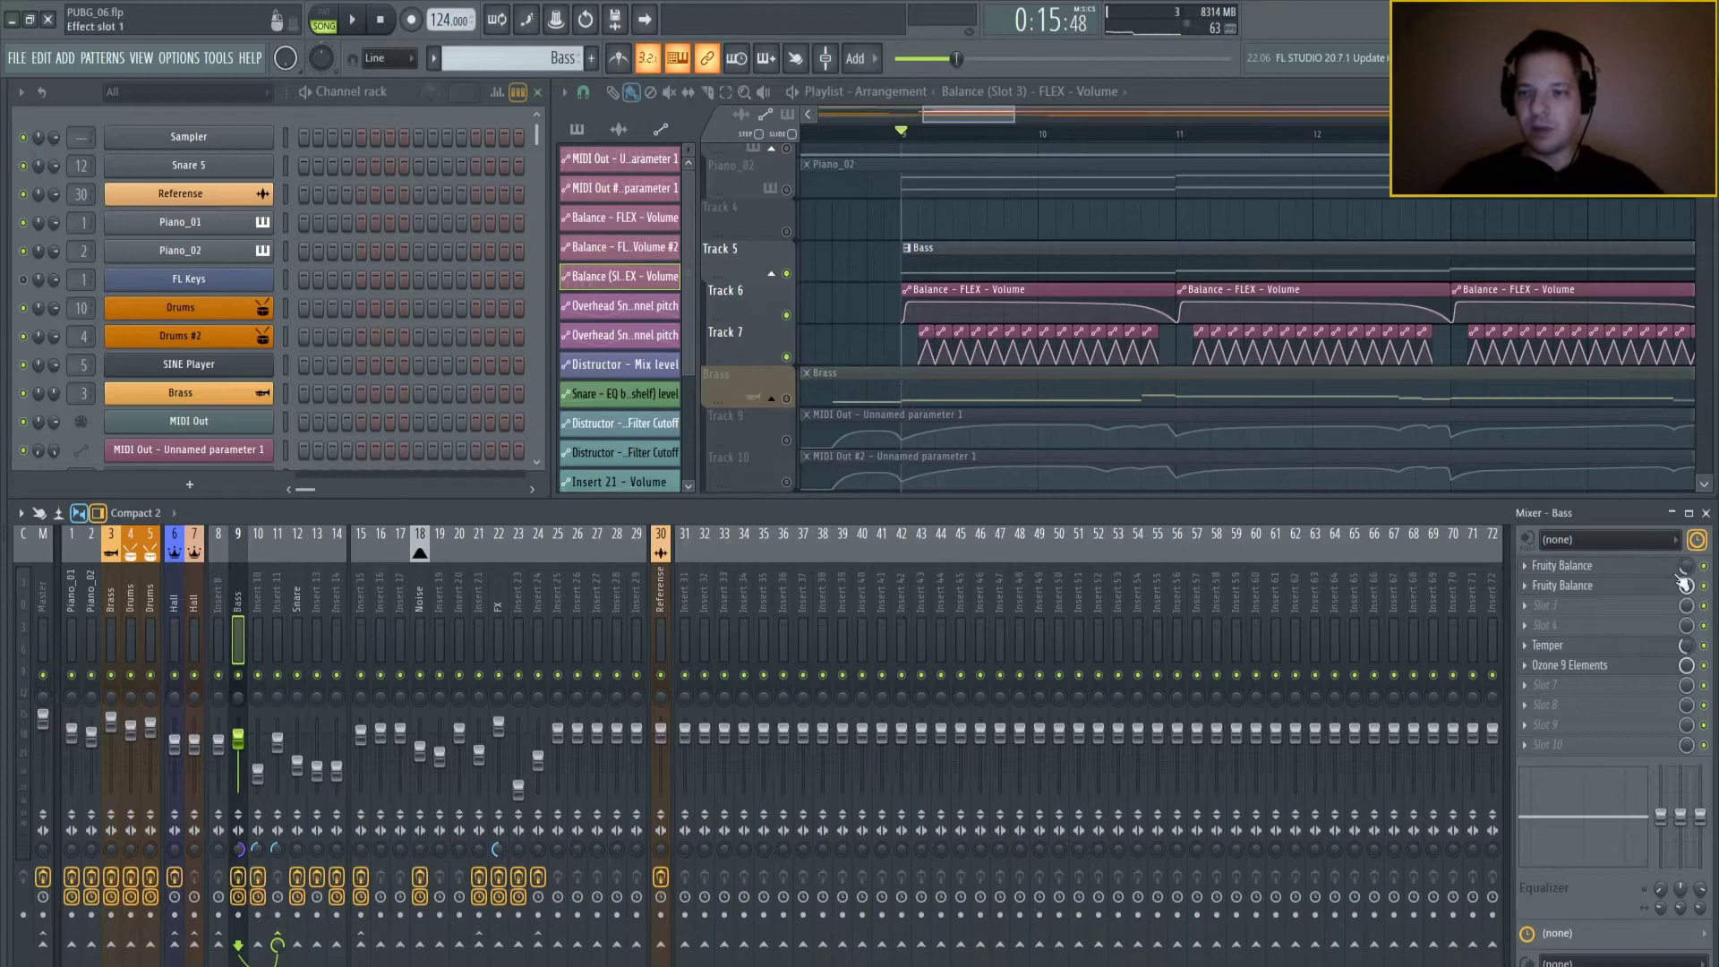
- Play the bass section from bar 9 and watch the first Fruity Balance on the Bass insert follow its volume automation
key("space")
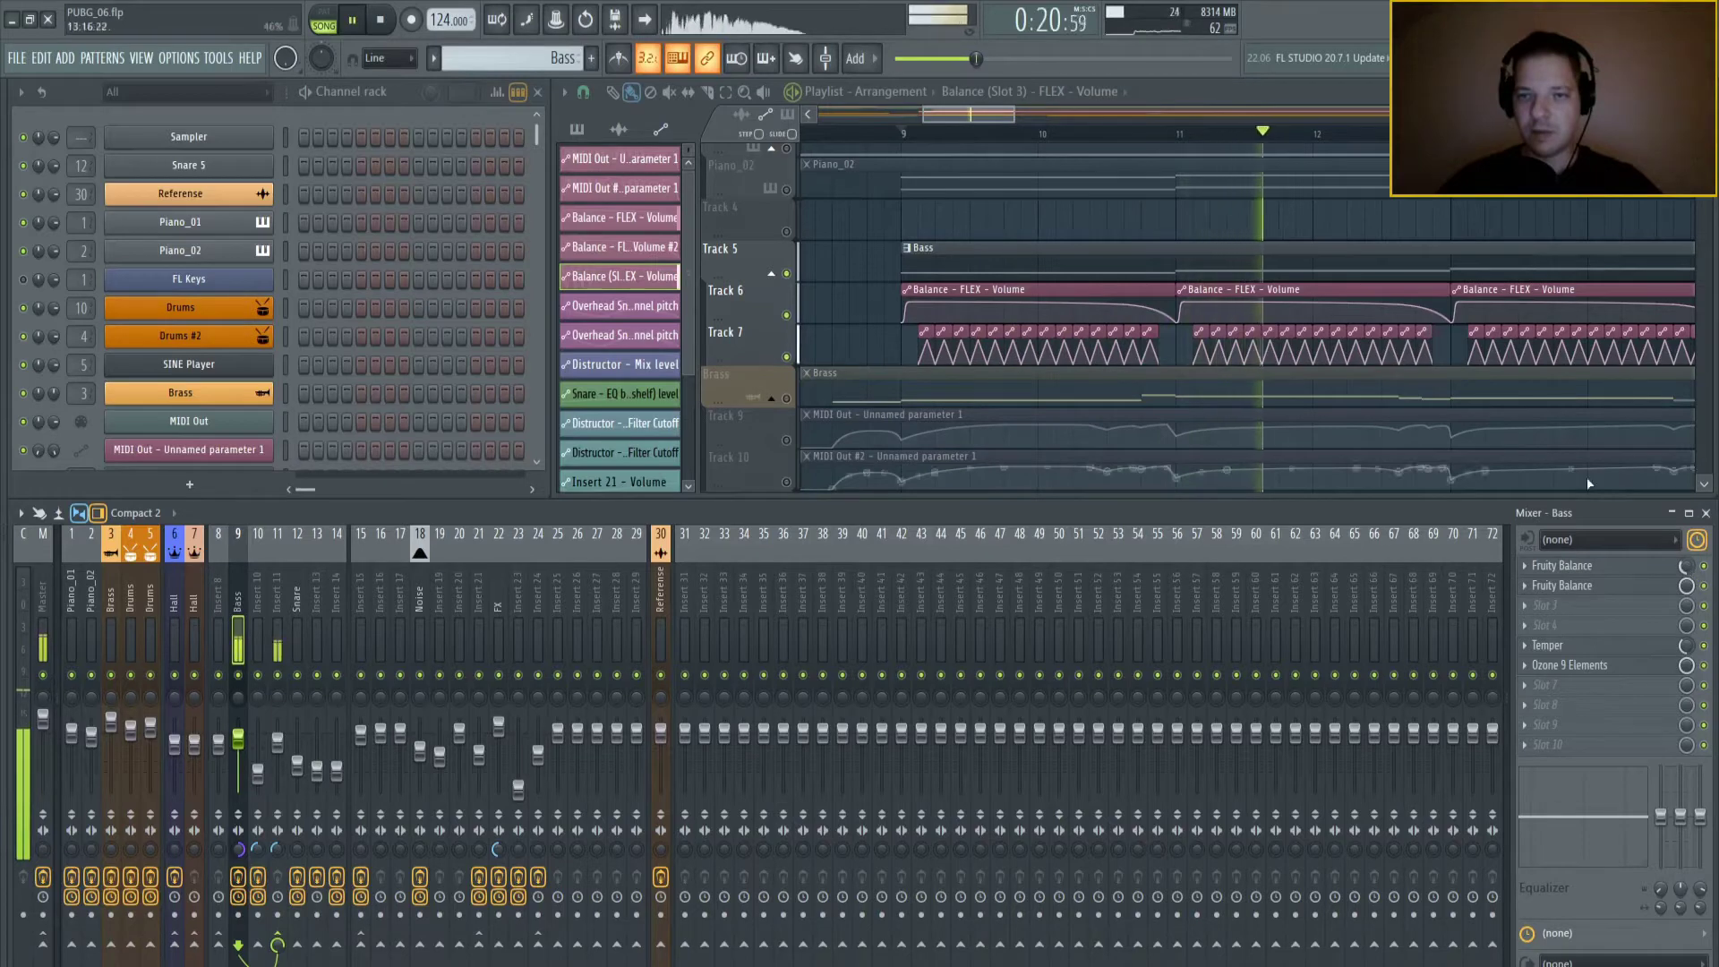
left_click(1603, 565)
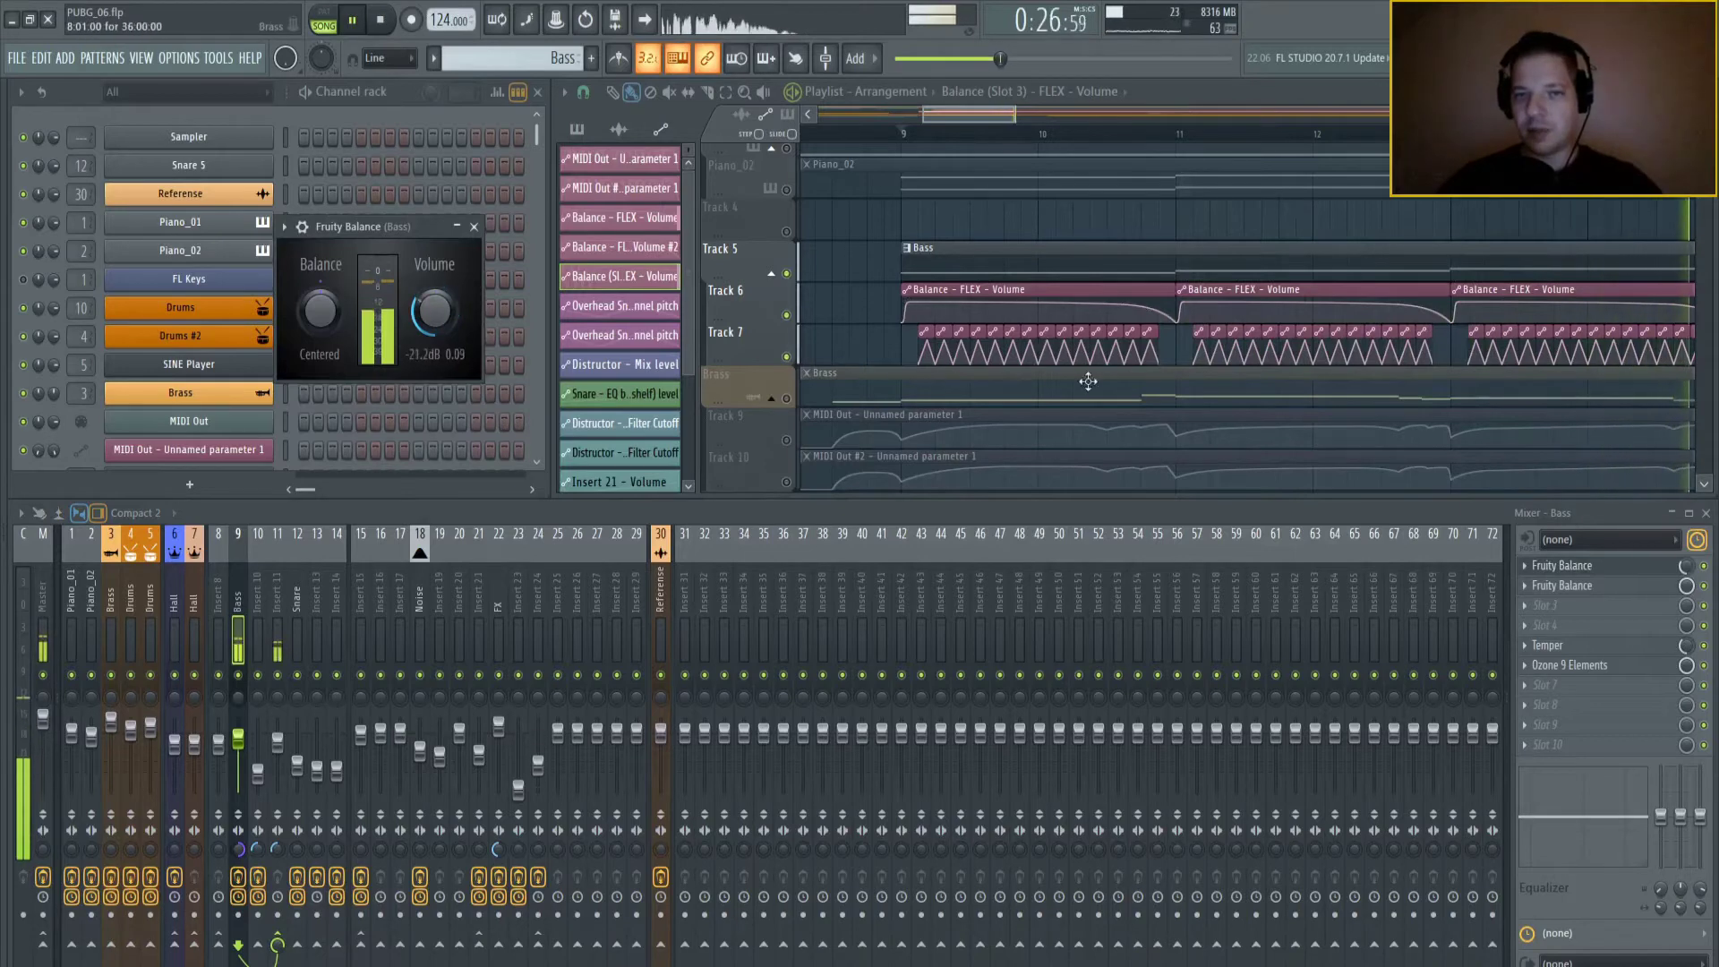
key("space")
key("Escape")
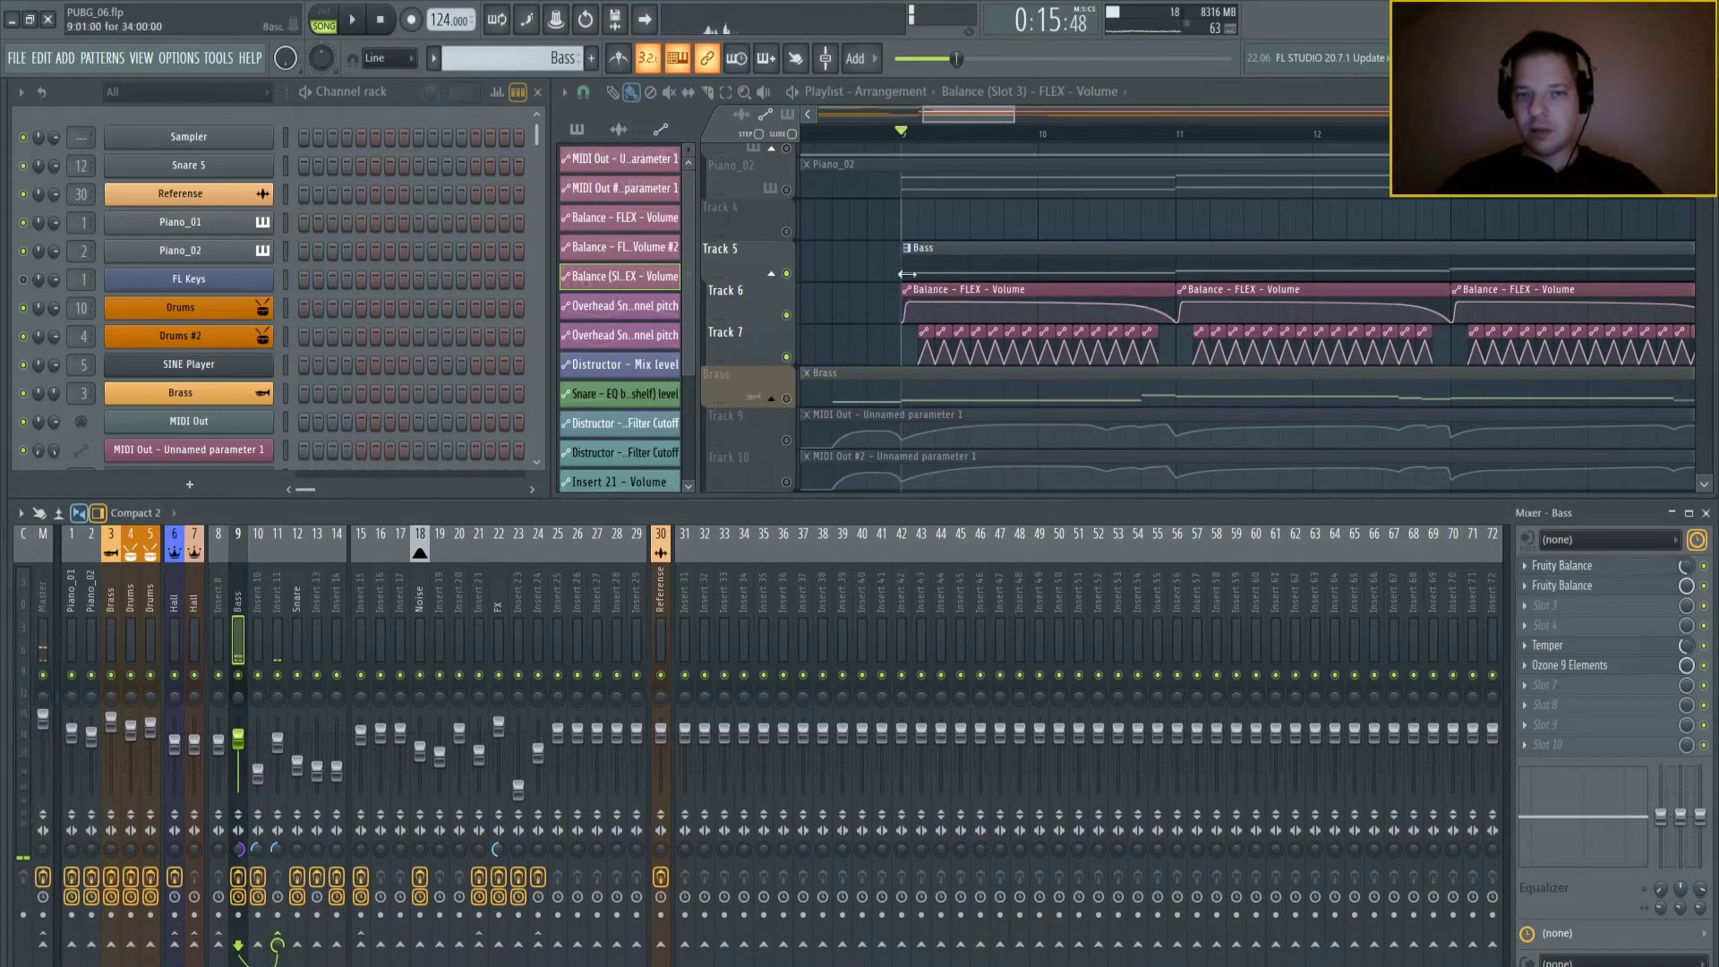
- Replay the start of the bass section, select the Bass pattern on Track 5, and open the Bass_FLEX instrument
scroll(932, 147, "down", 6)
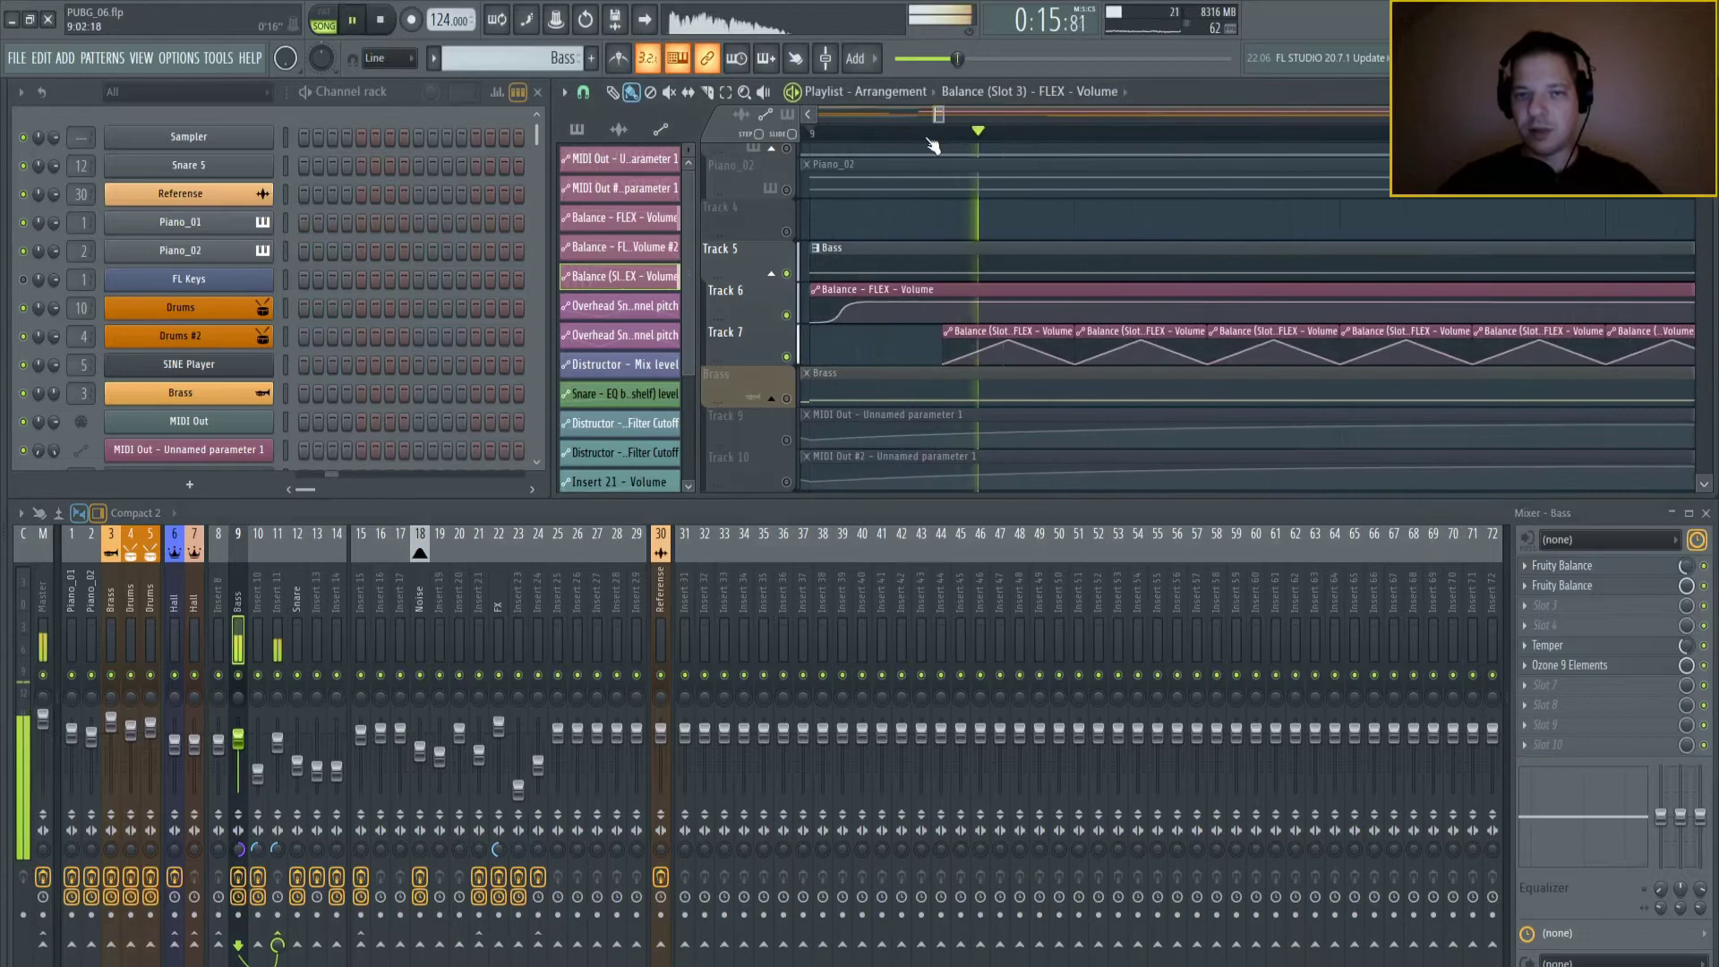
scroll(1399, 408, "down", 3)
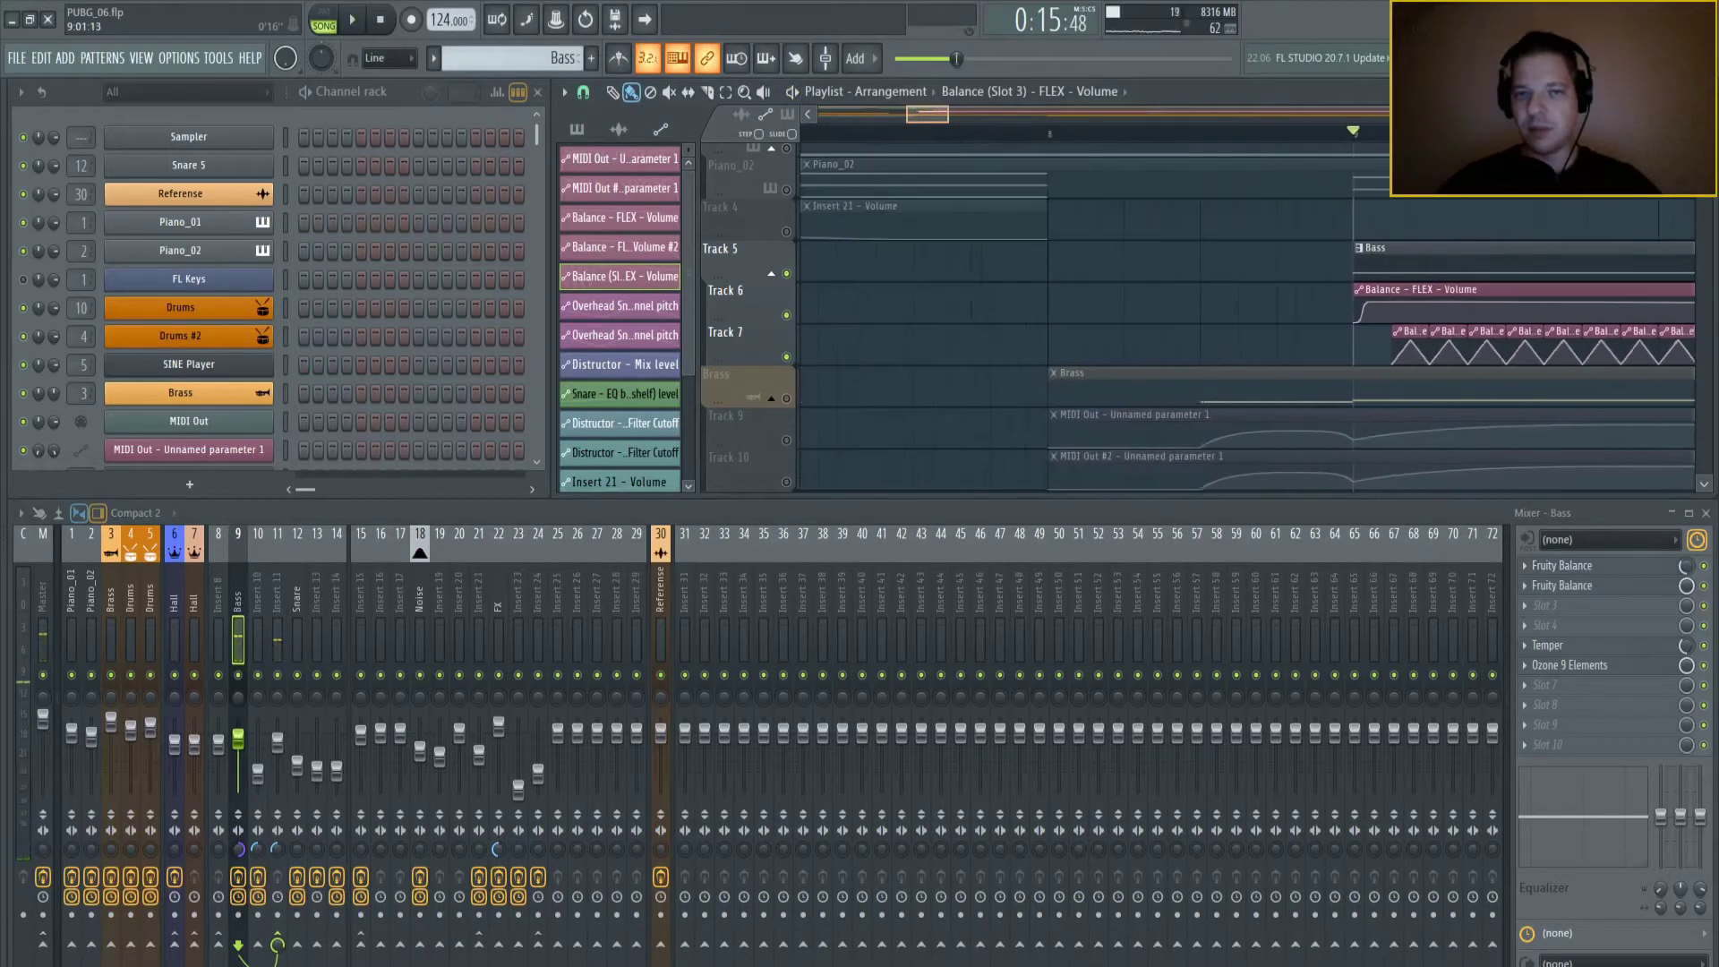
scroll(1039, 315, "right", 3)
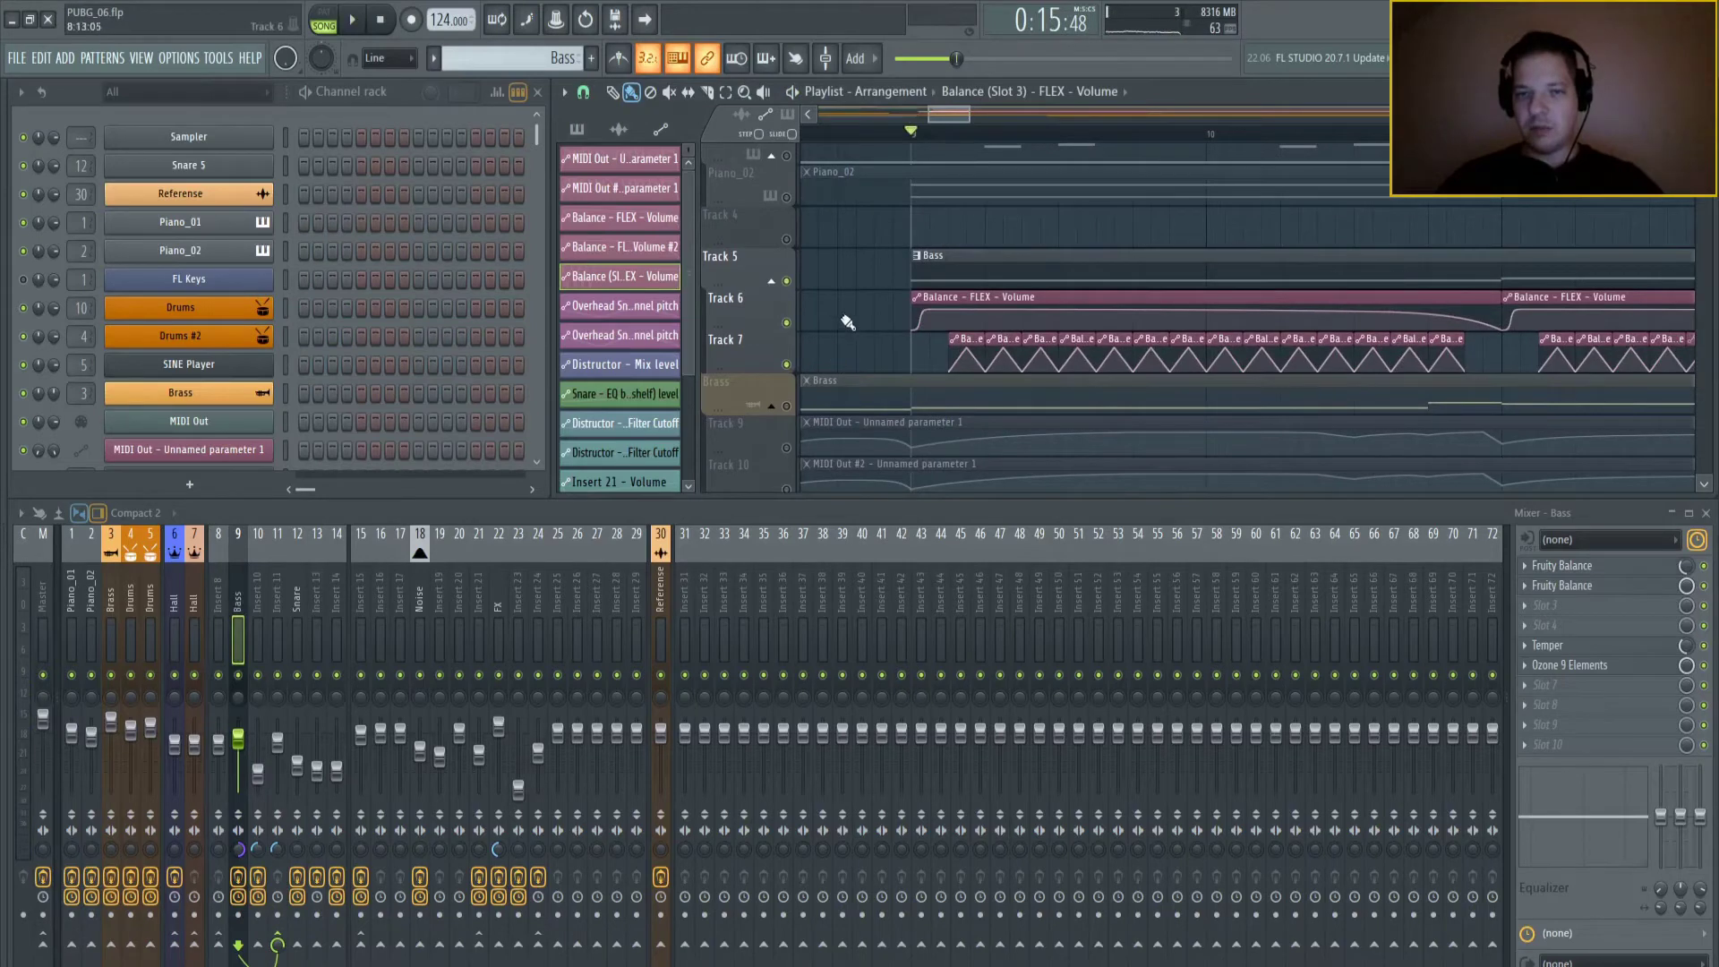
left_click(934, 279)
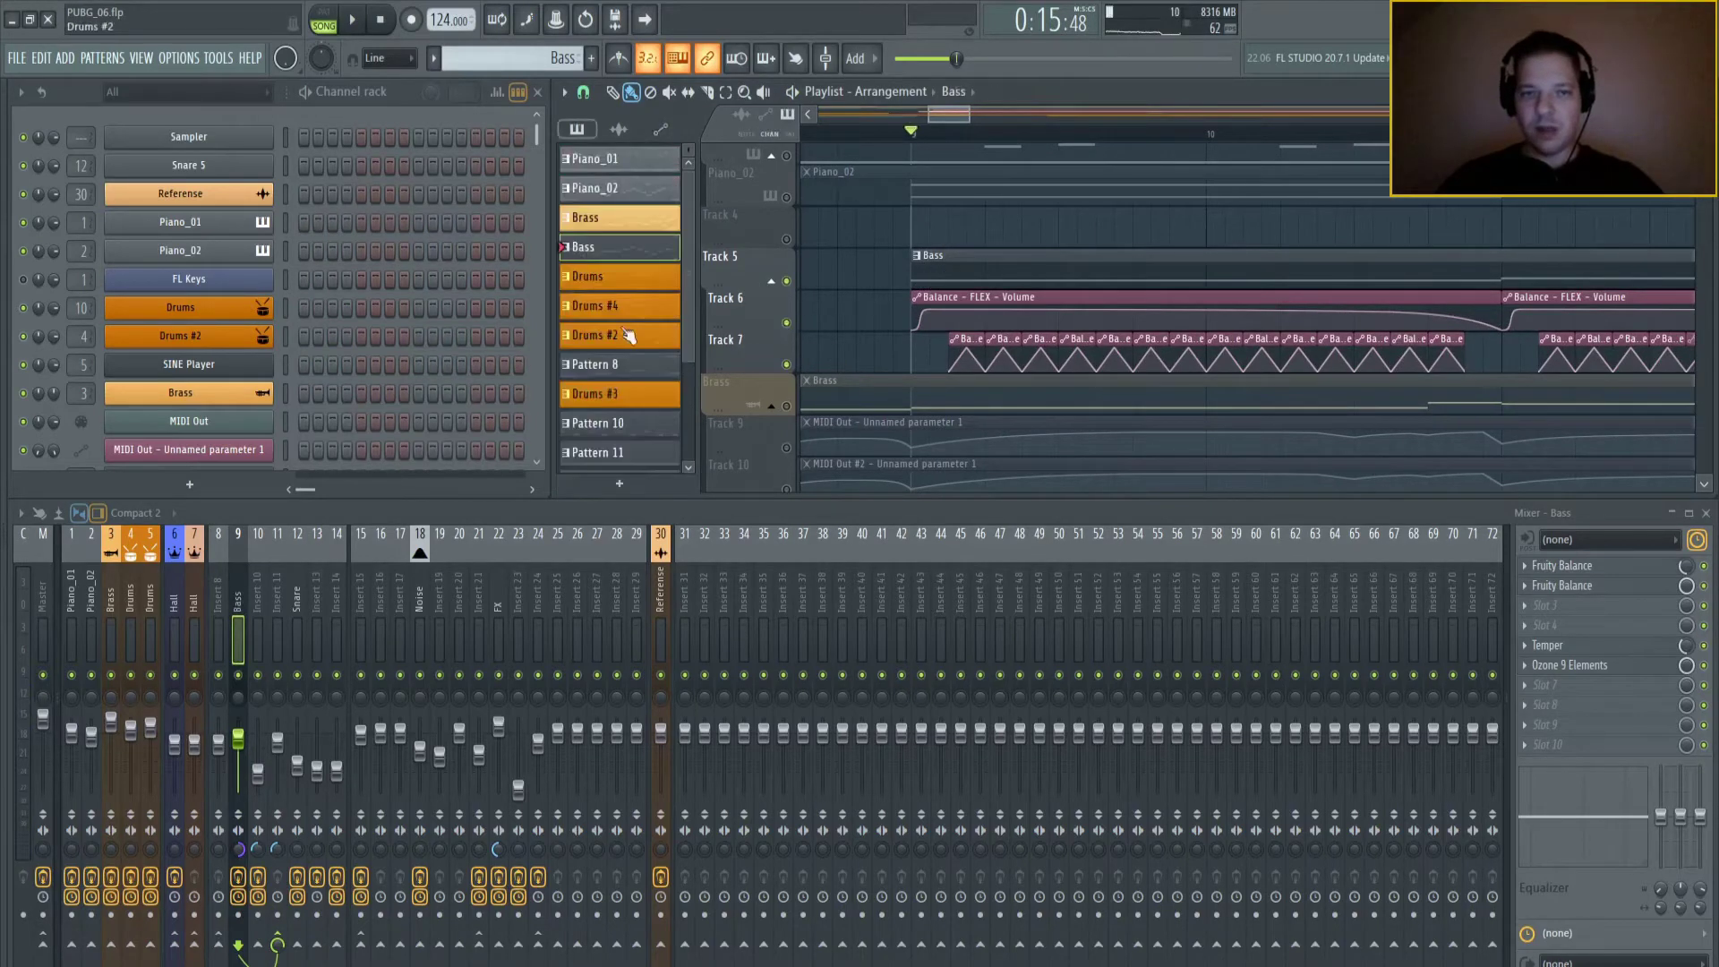
scroll(540, 261, "down", 5)
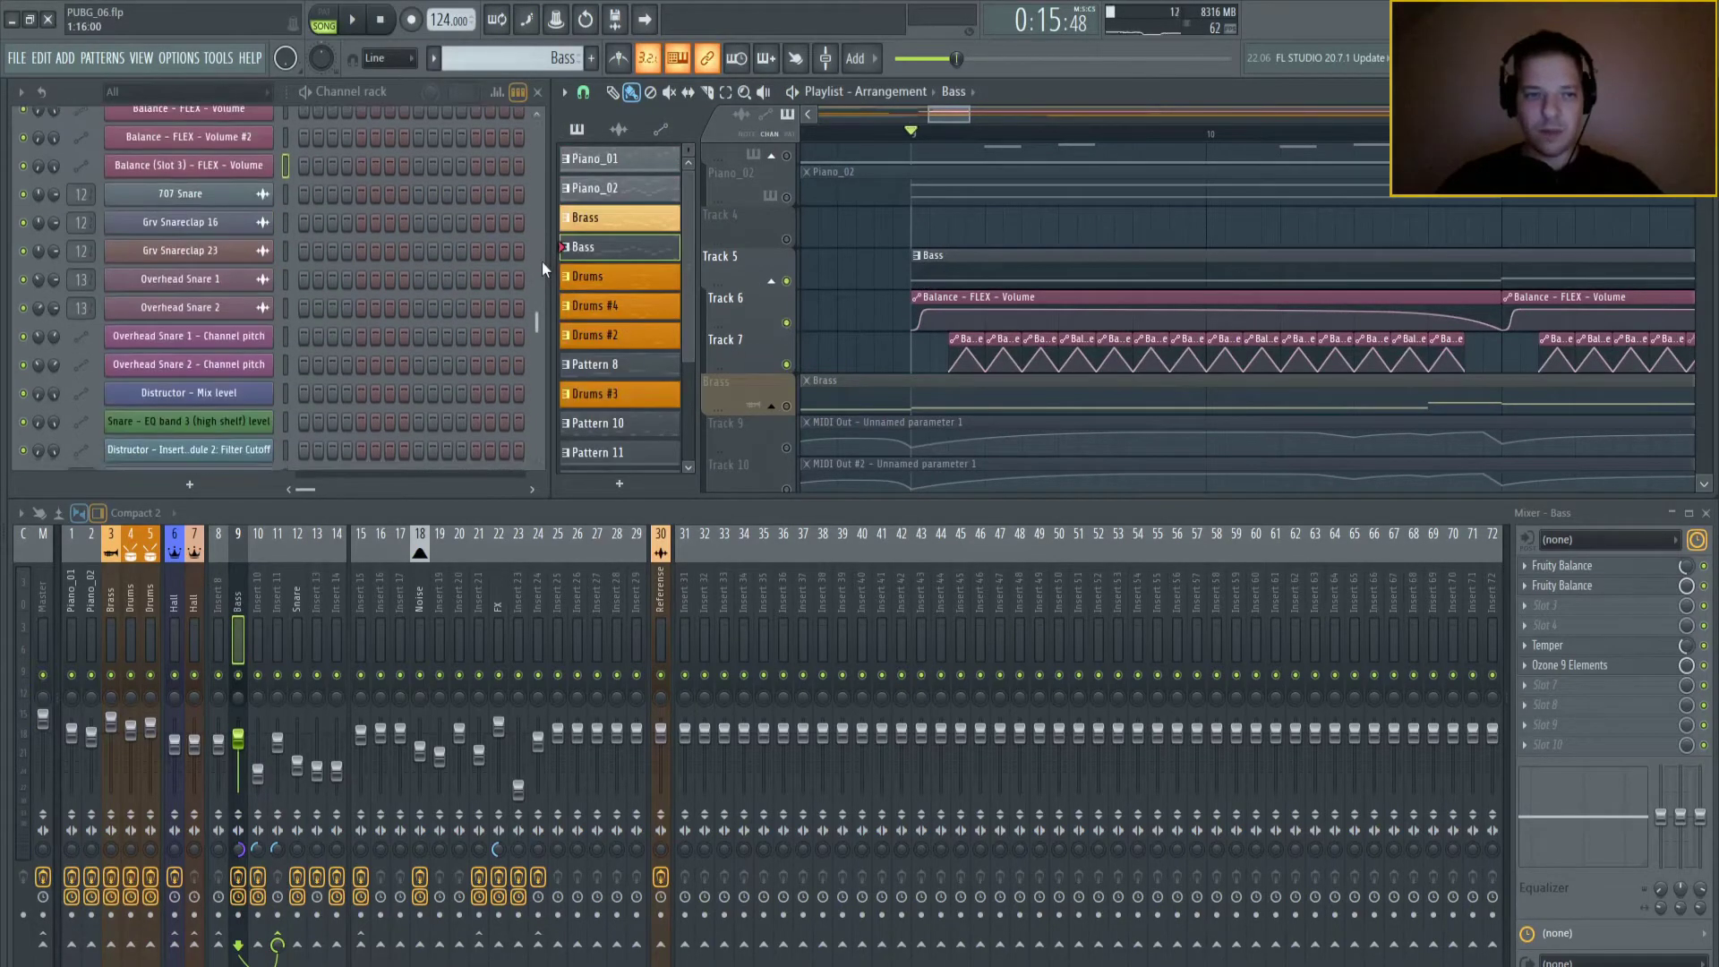
scroll(541, 262, "up", 1)
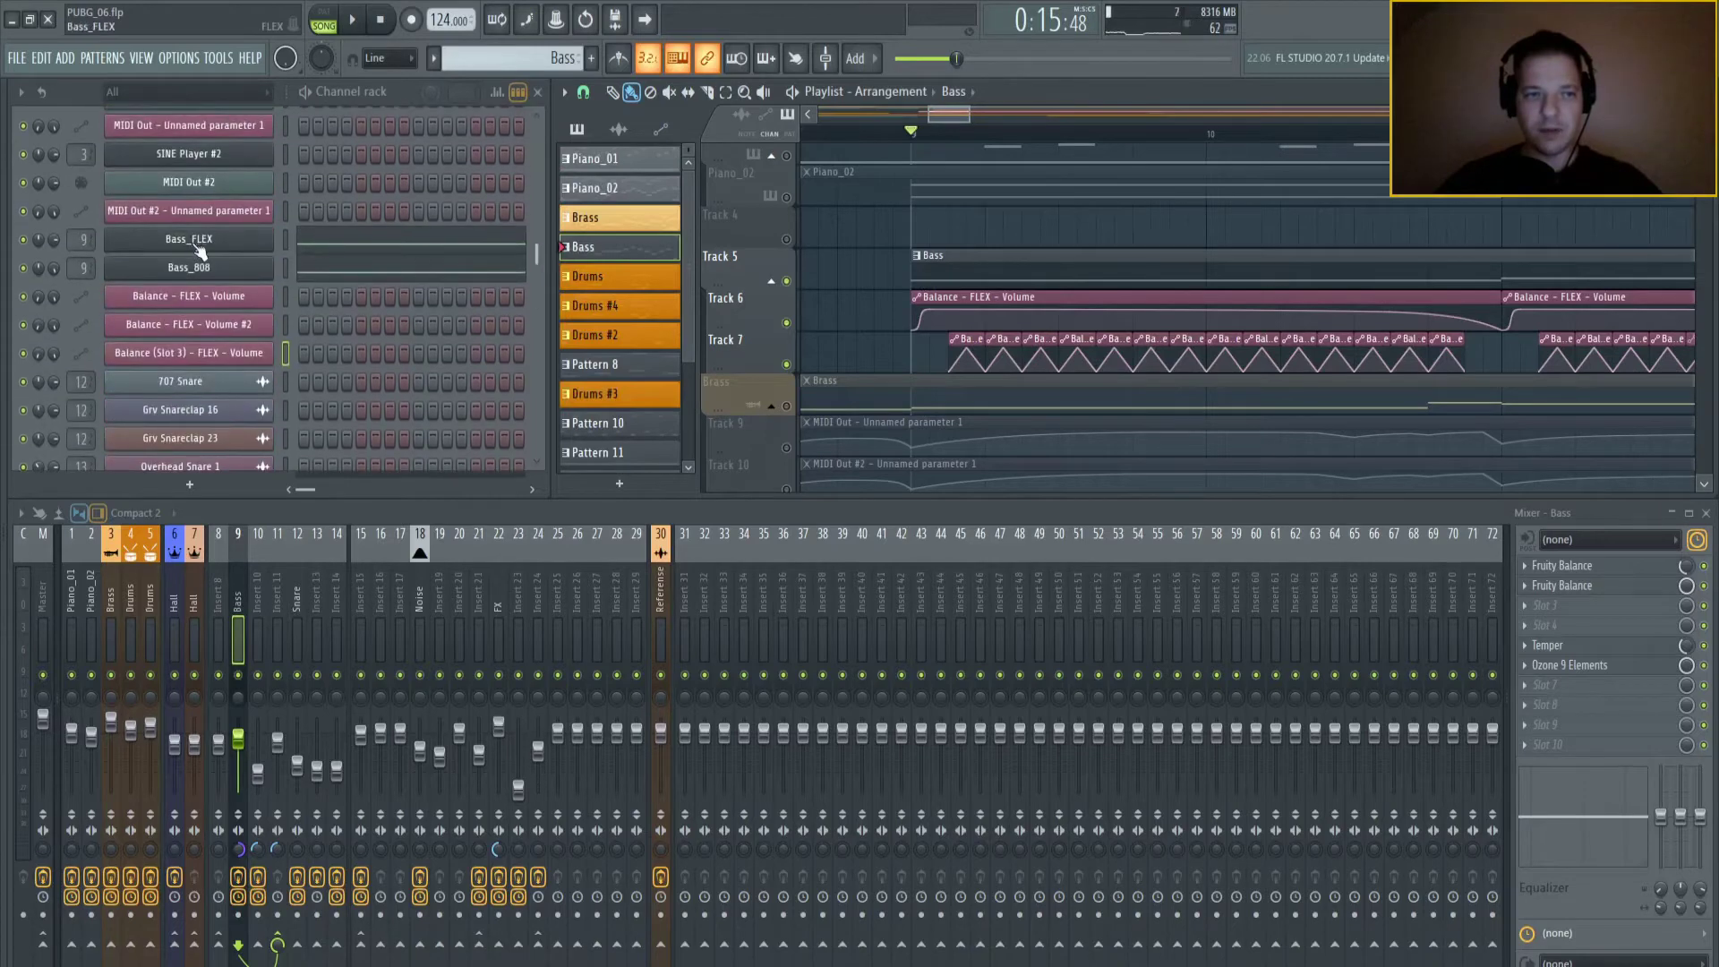
left_click(198, 250)
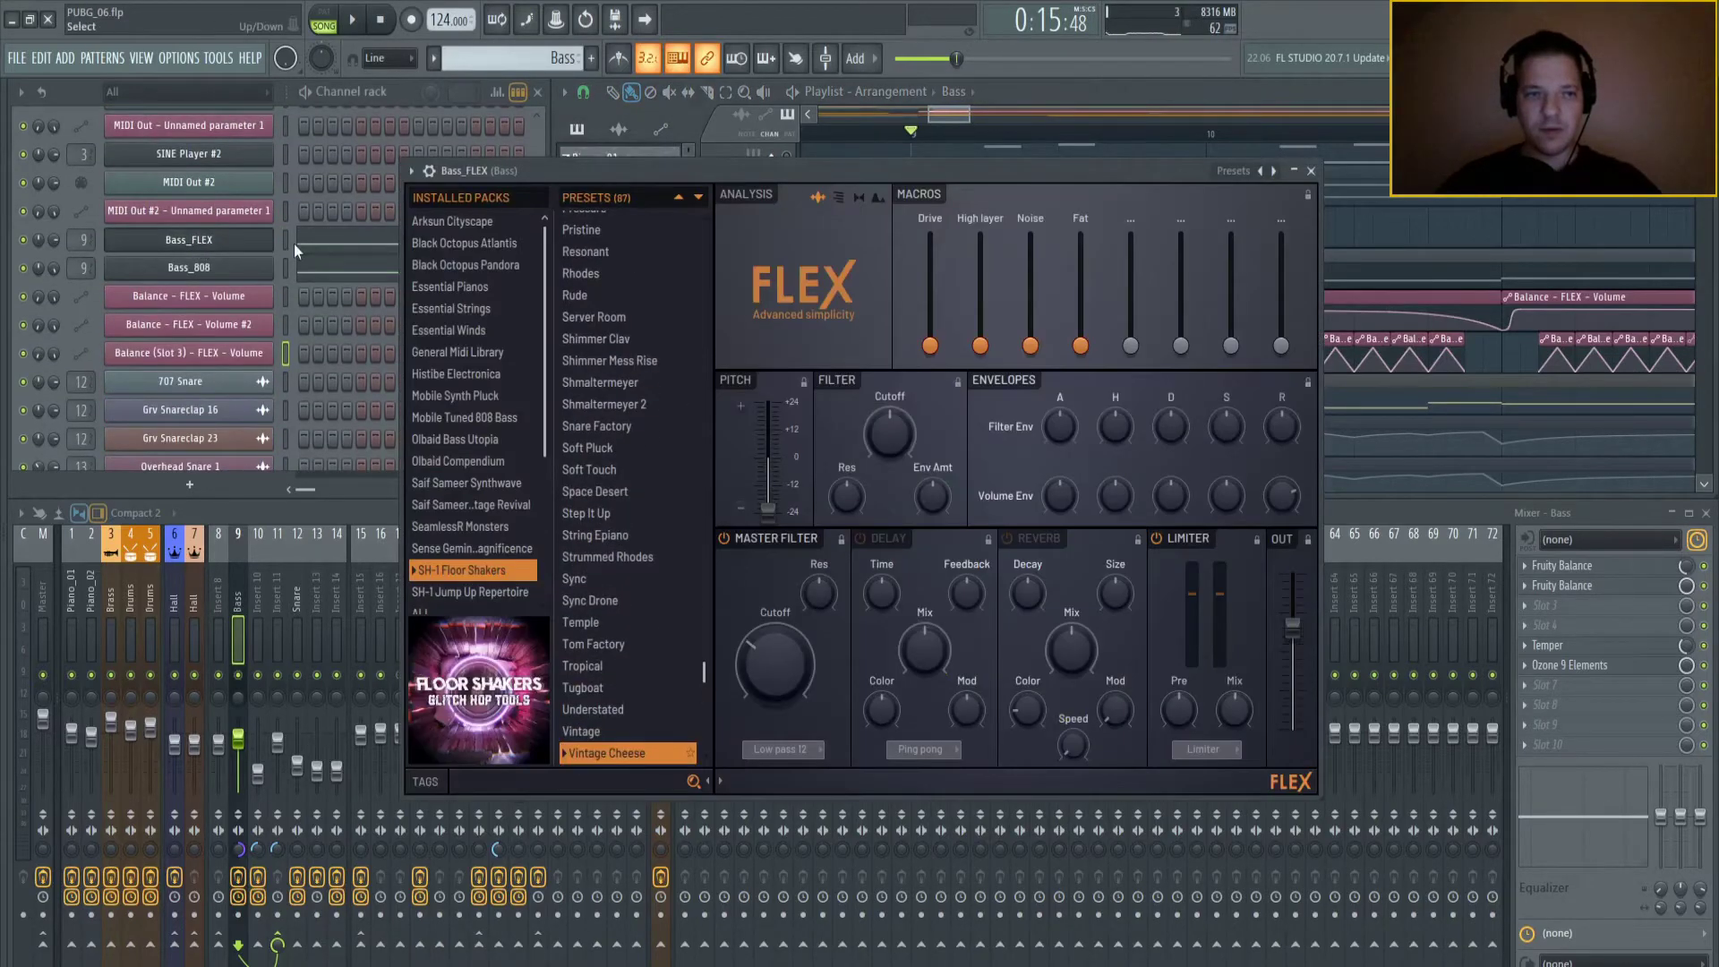
- Select the Bass_FLEX channel and audition its Vintage Cheese preset on its own
left_click(290, 244)
left_click(870, 166)
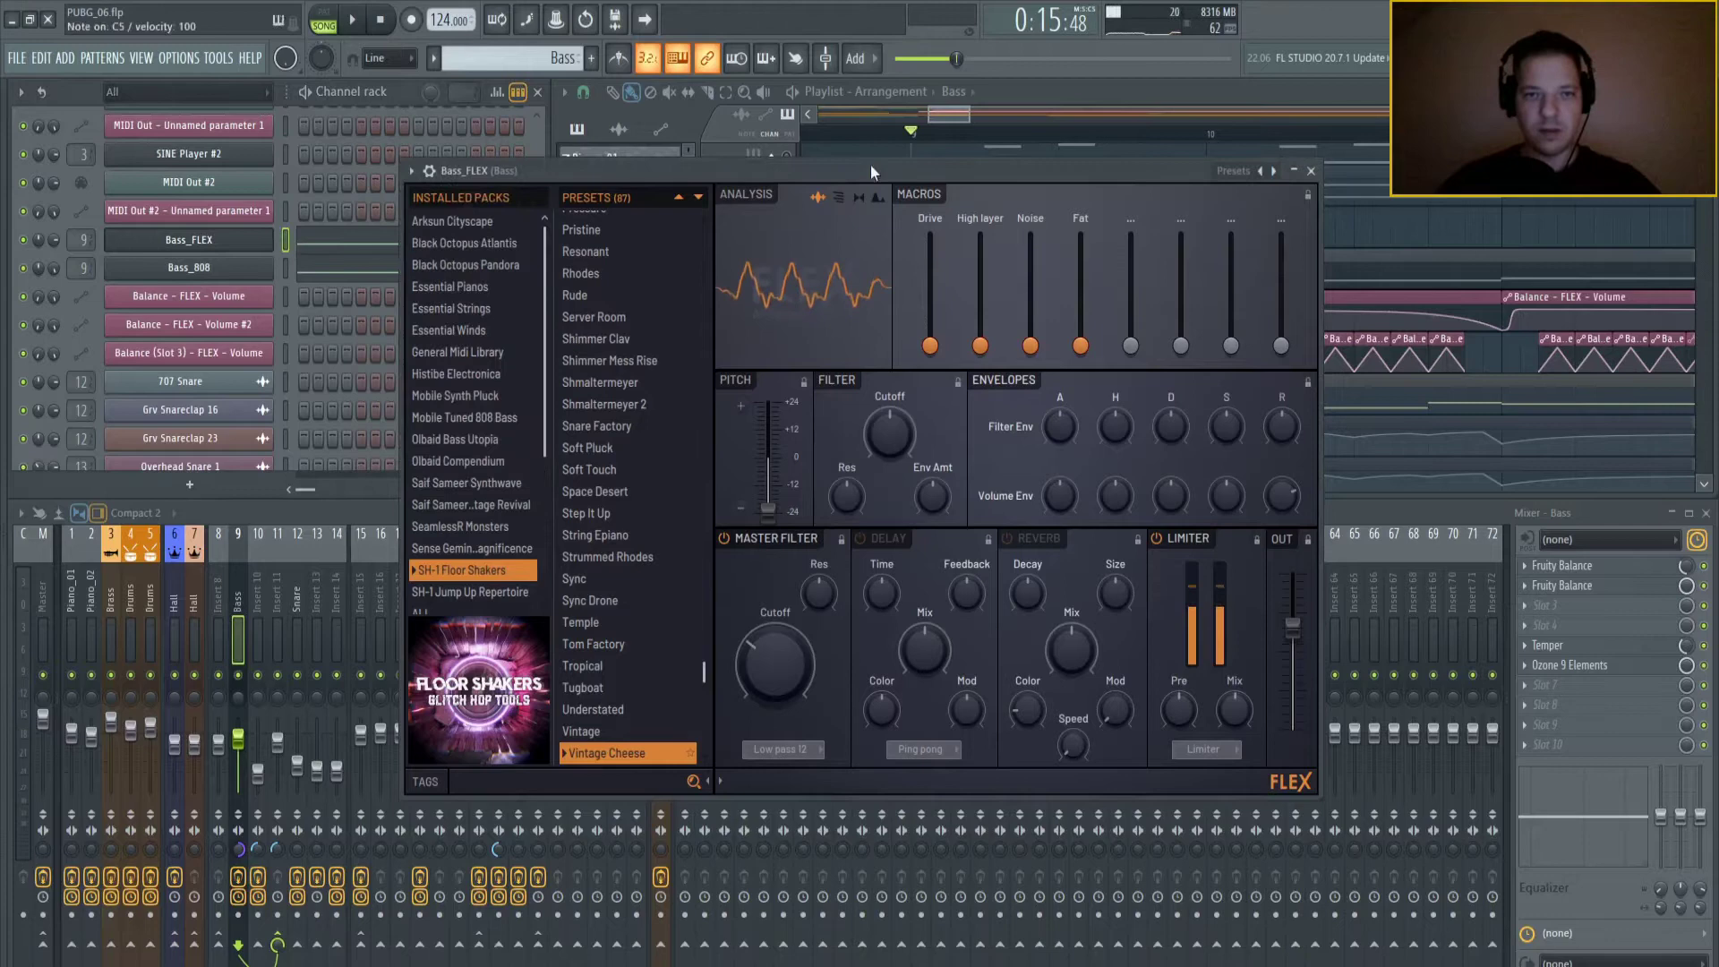
left_click(985, 133)
left_click(523, 168)
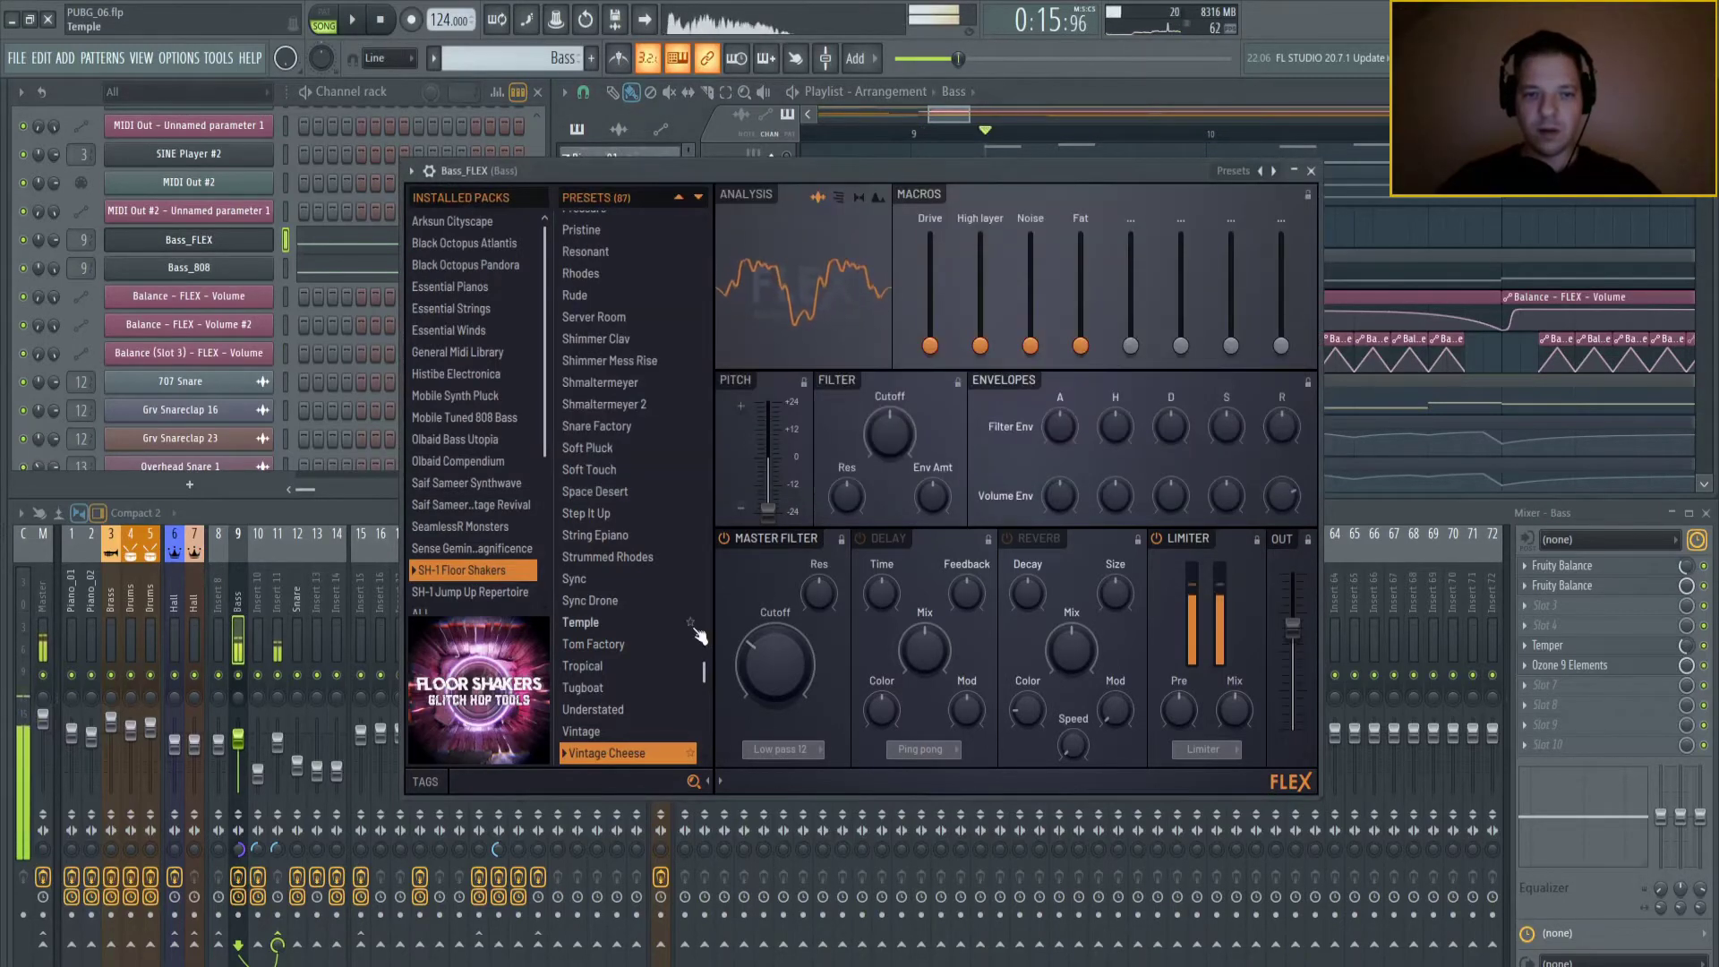
- Select the Bass_808 channel, open its Bass Module with the 39-Gnaeus_Long 808 preset, audition a few notes and close it
left_click(288, 264)
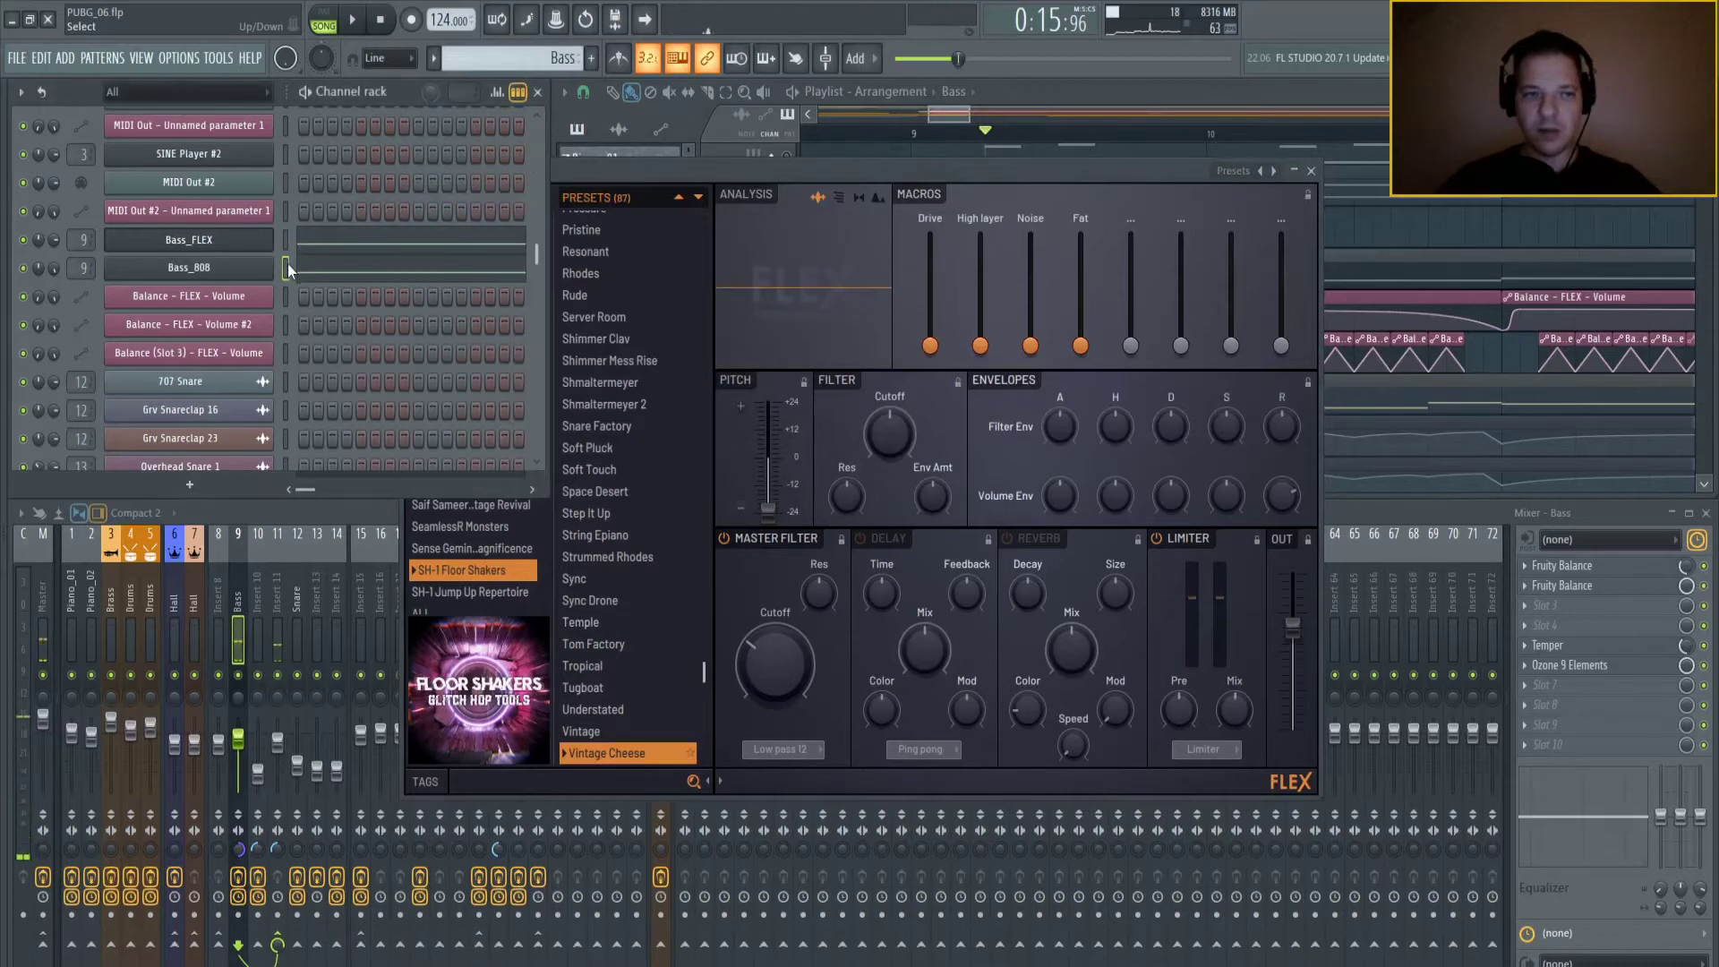
left_click(267, 267)
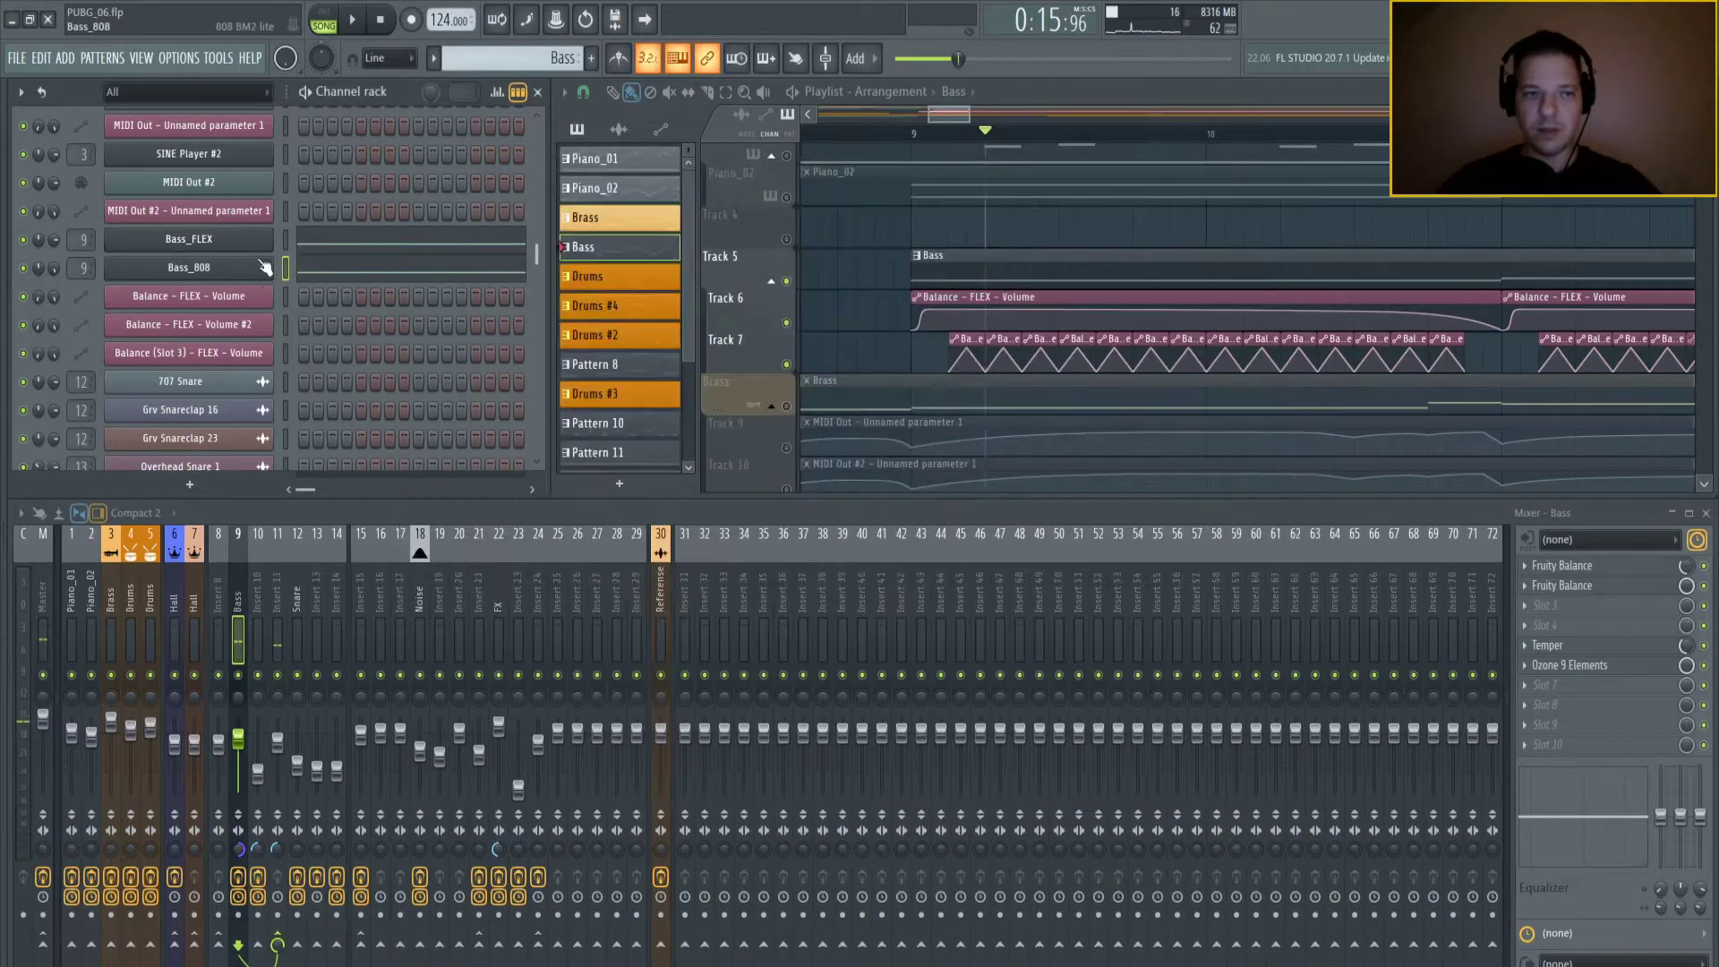
left_click(267, 268)
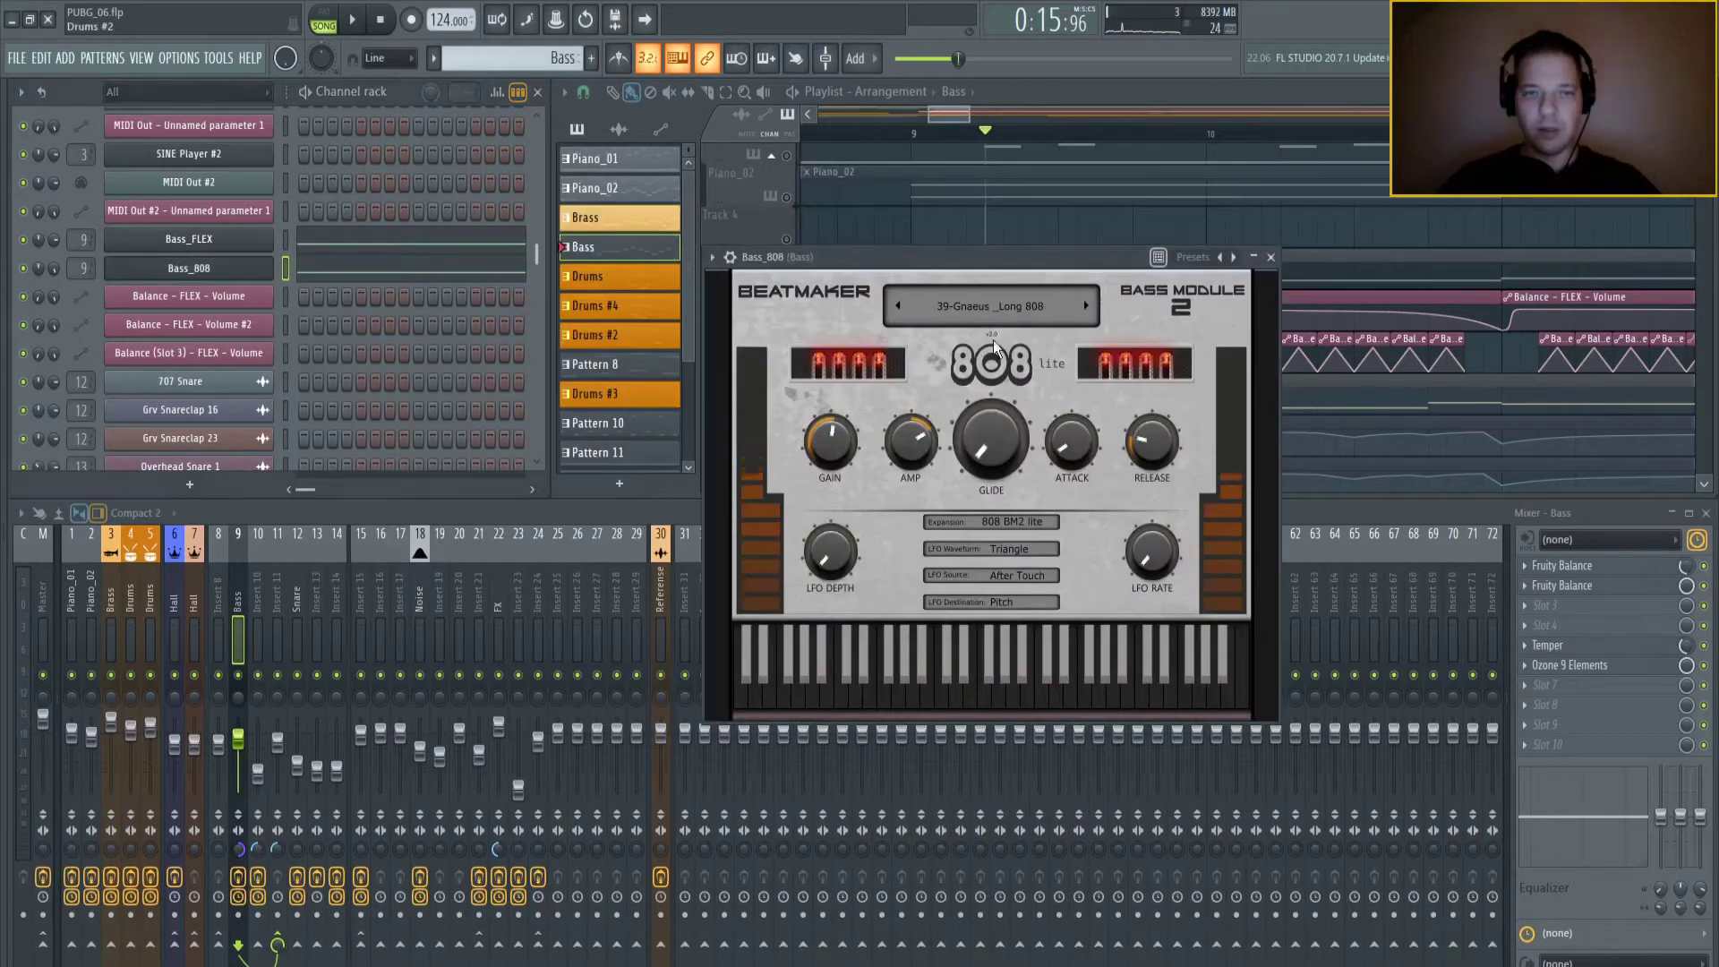
left_click(1013, 671)
left_click(988, 679)
key("q")
key("z")
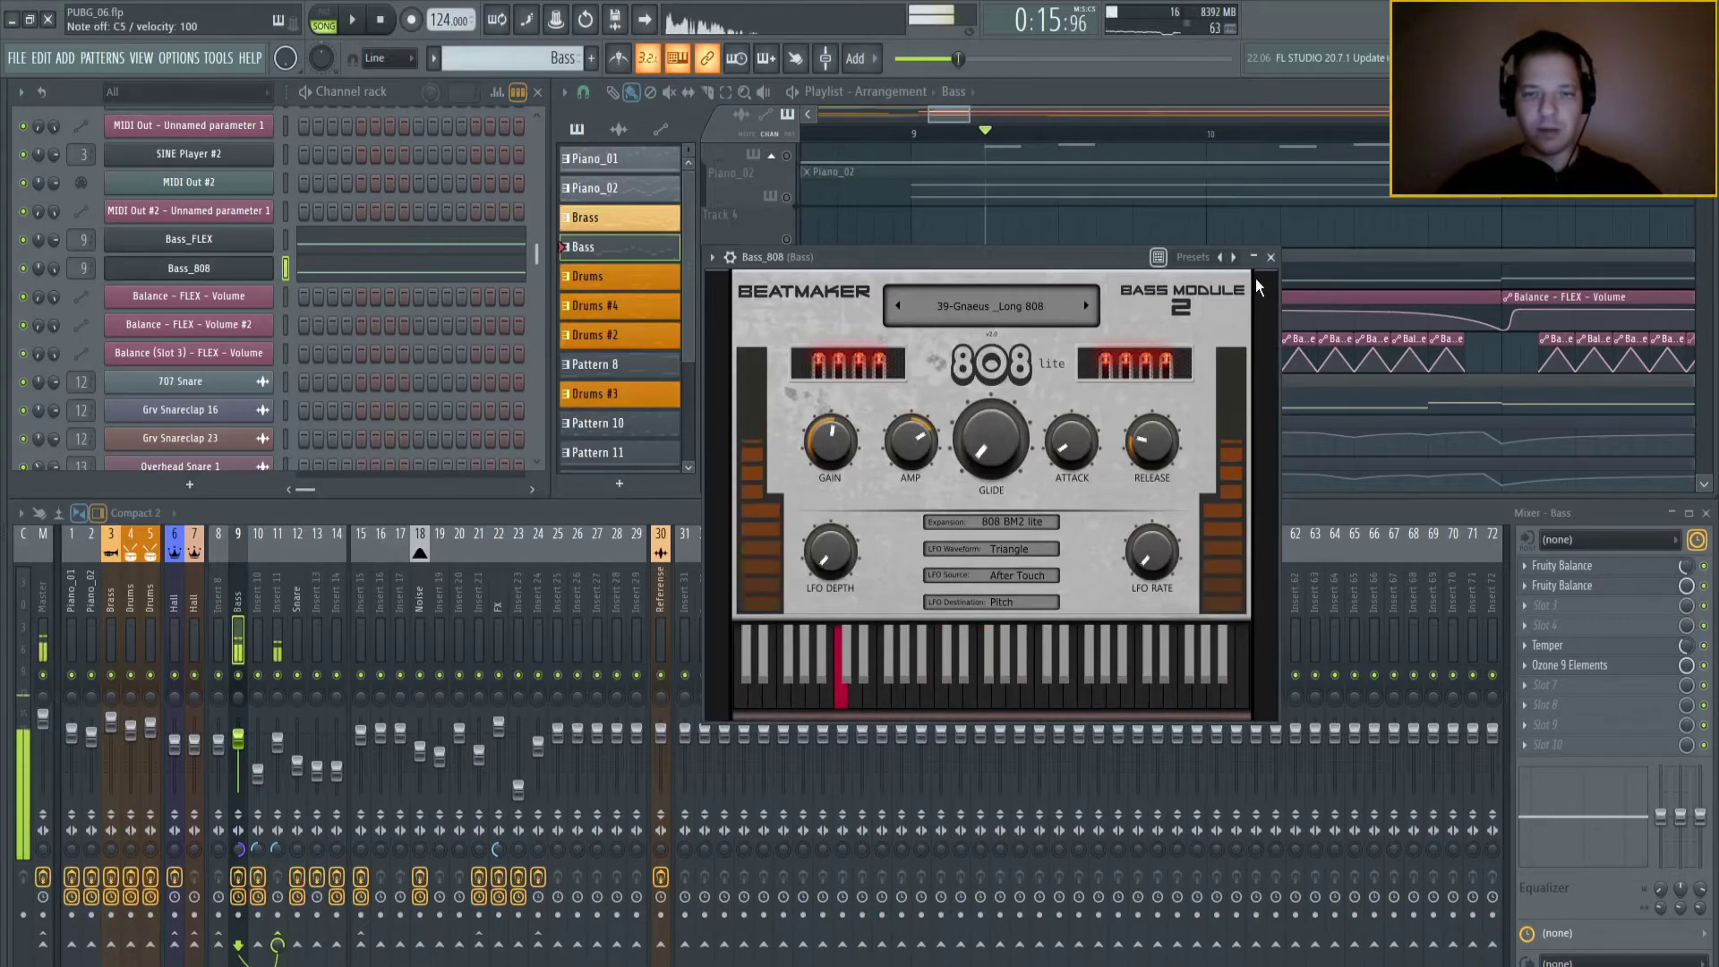
left_click(1271, 260)
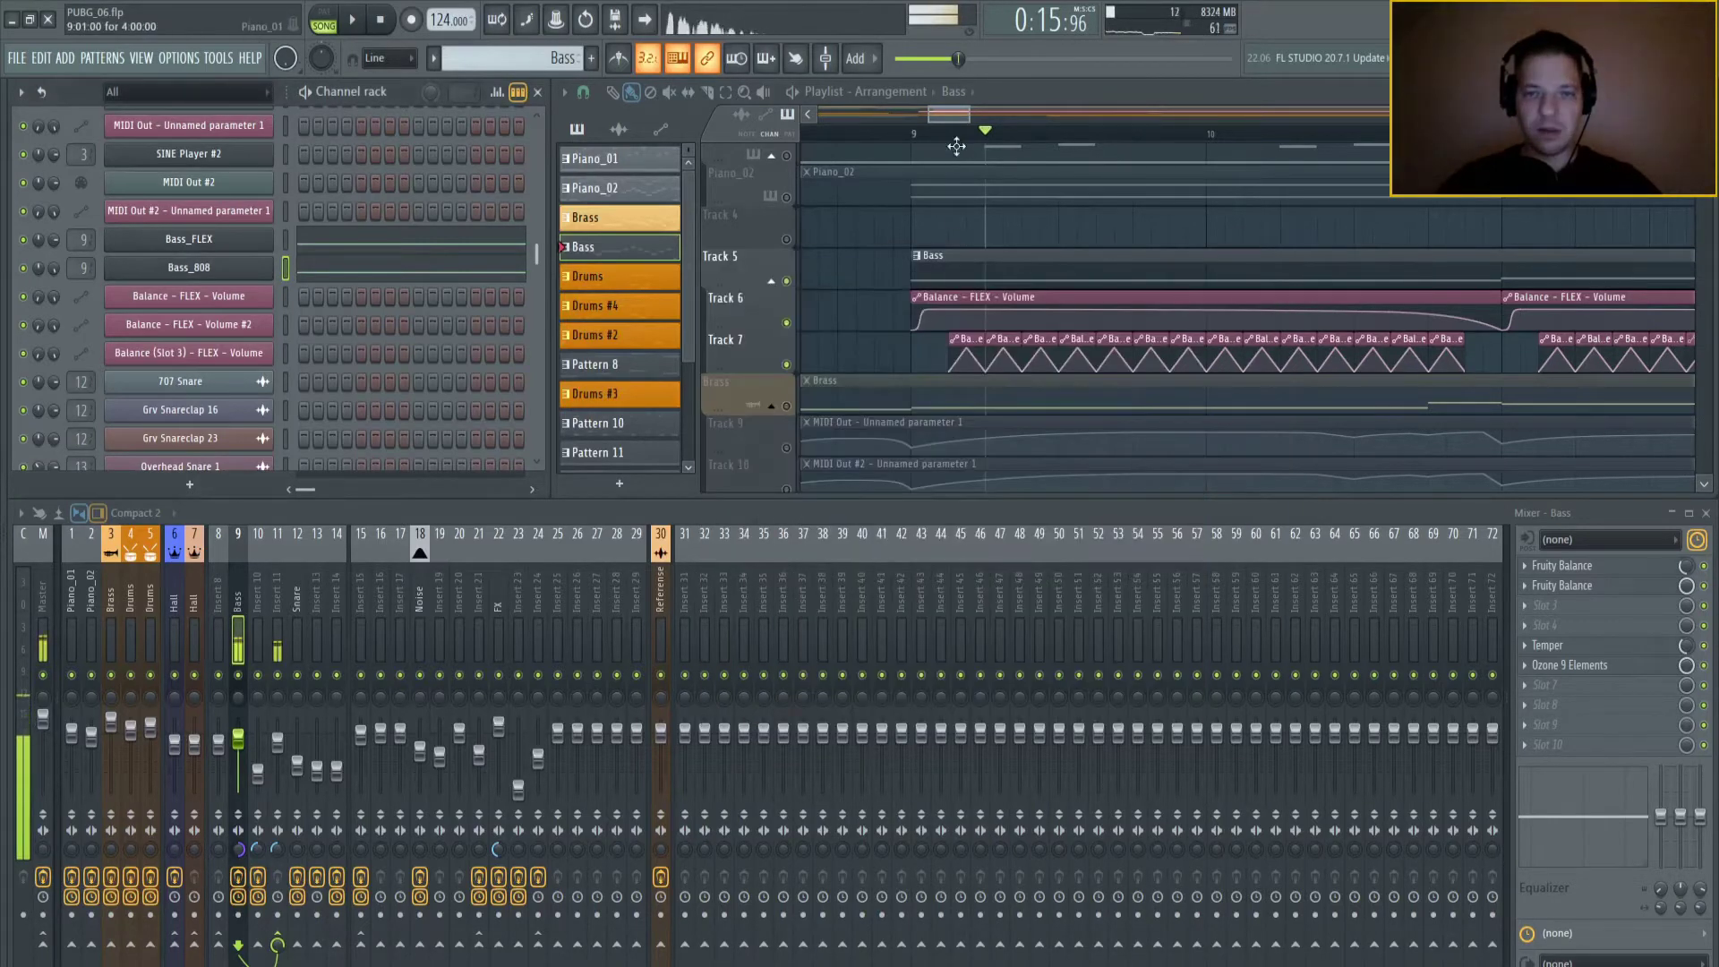
- Play the bass section and adjust the Bass_808 and Bass_FLEX channel volumes and the Bass insert's fader by ear
key("space")
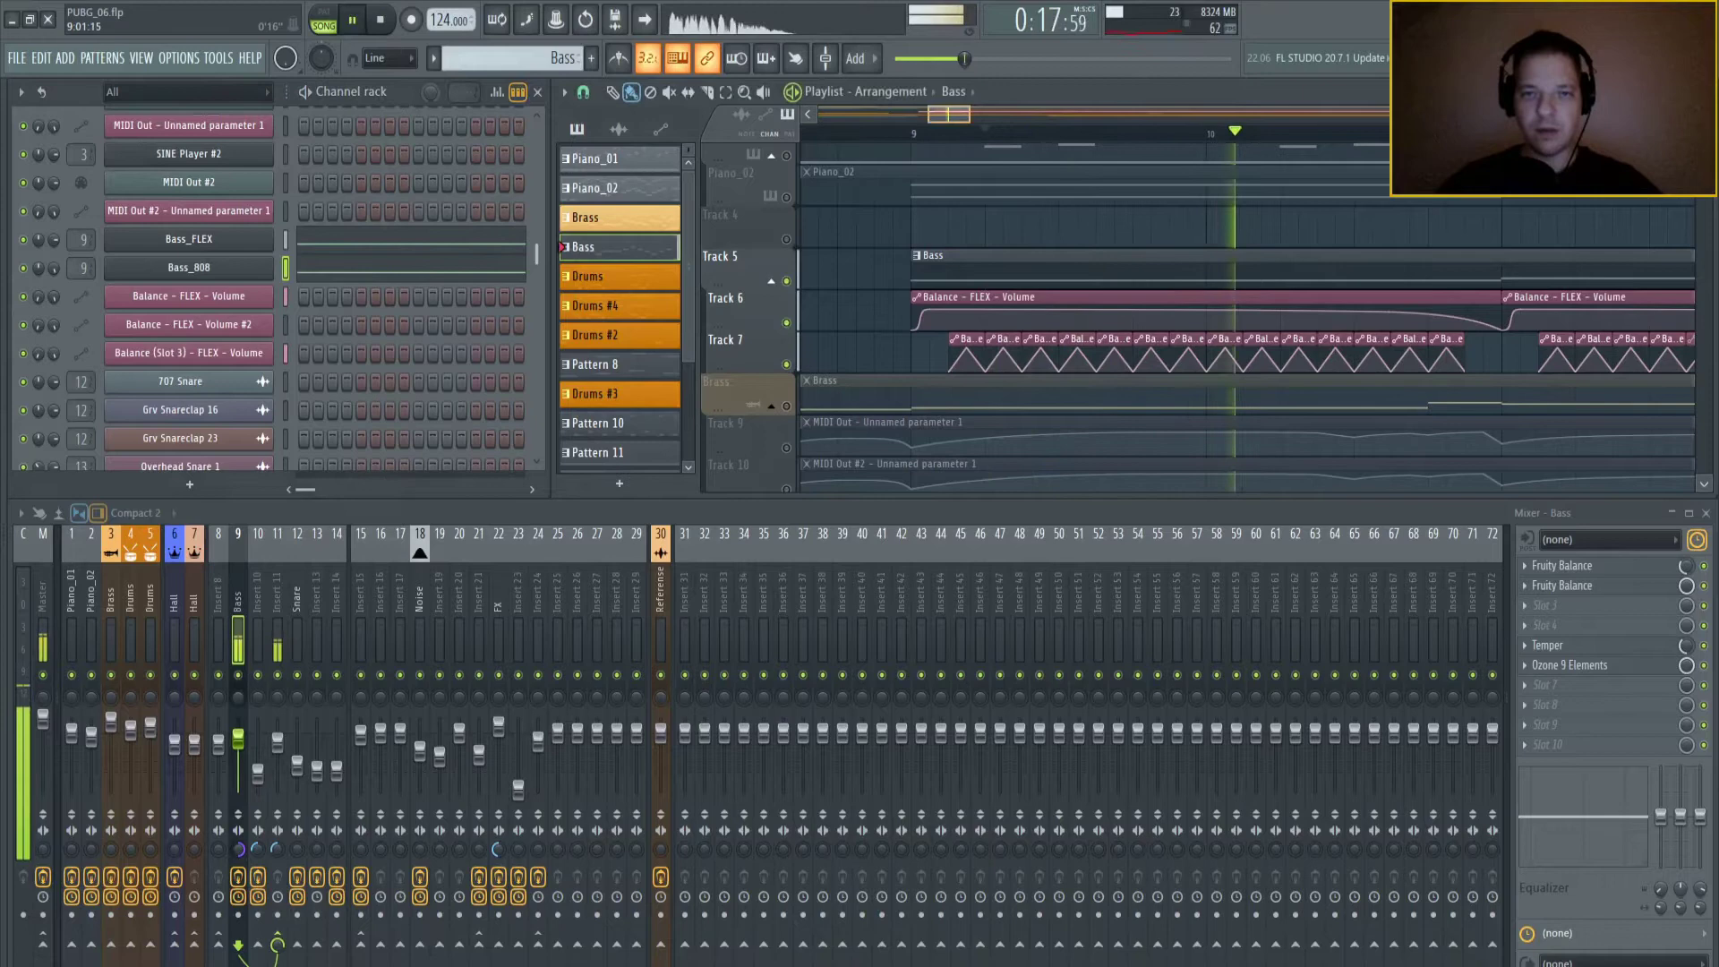
scroll(946, 152, "down", 2)
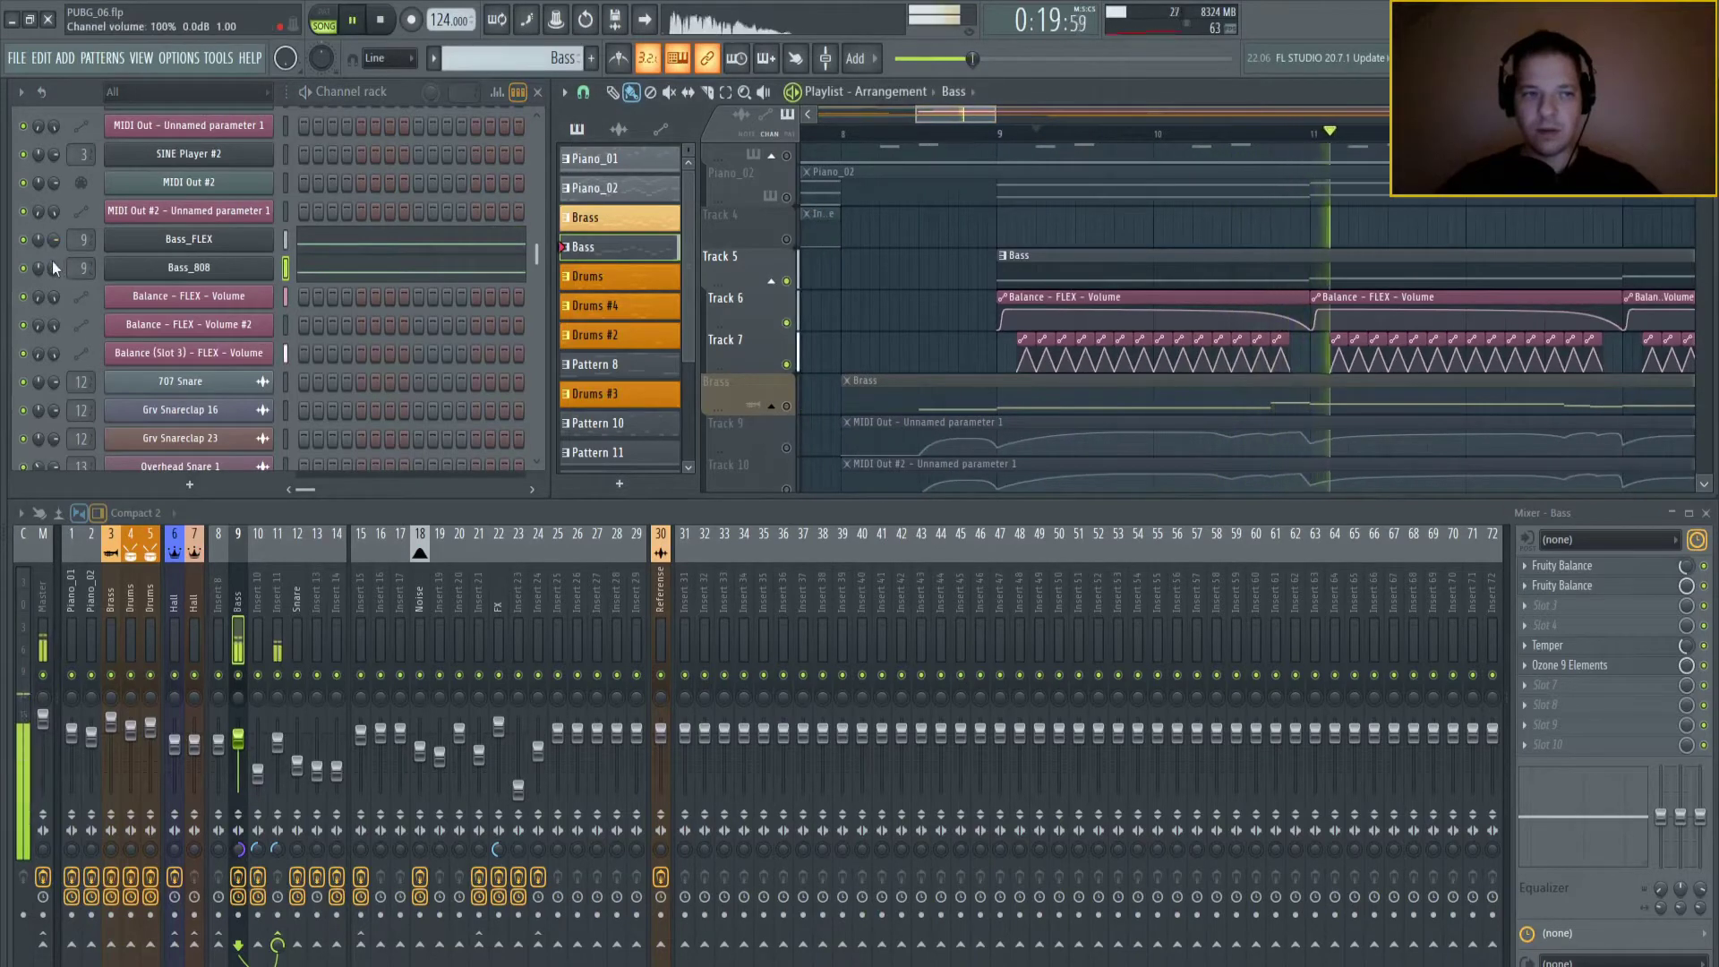
left_click_drag(52, 266, 53, 302)
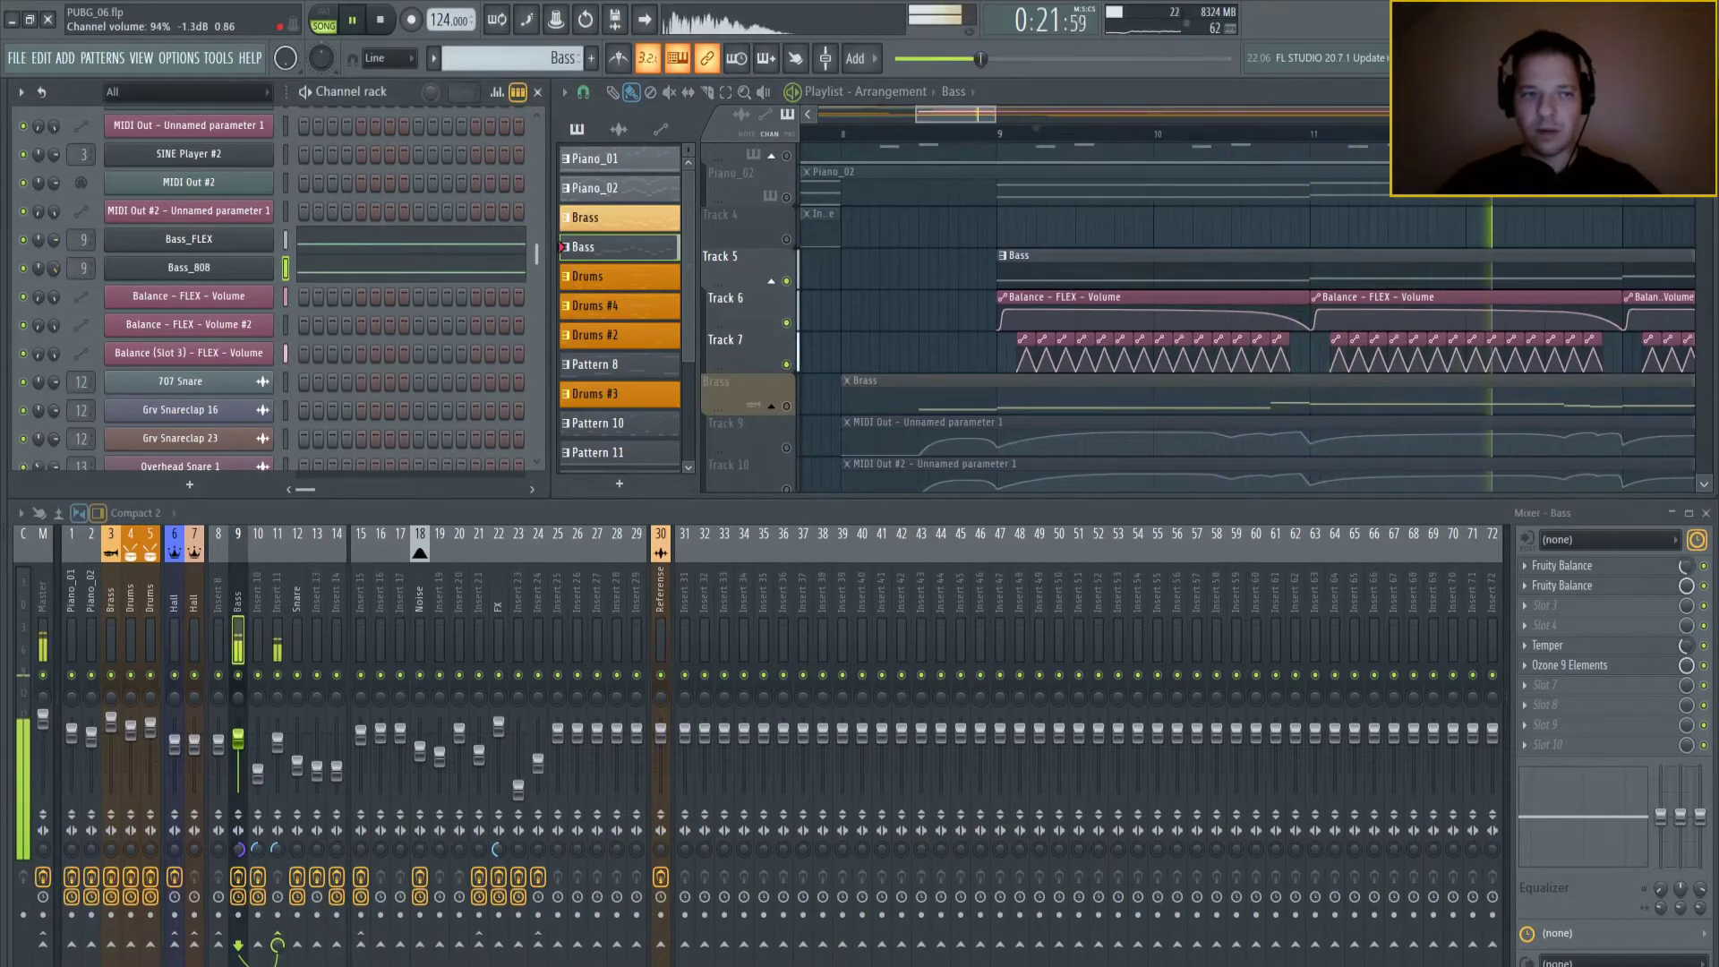
left_click_drag(51, 238, 52, 226)
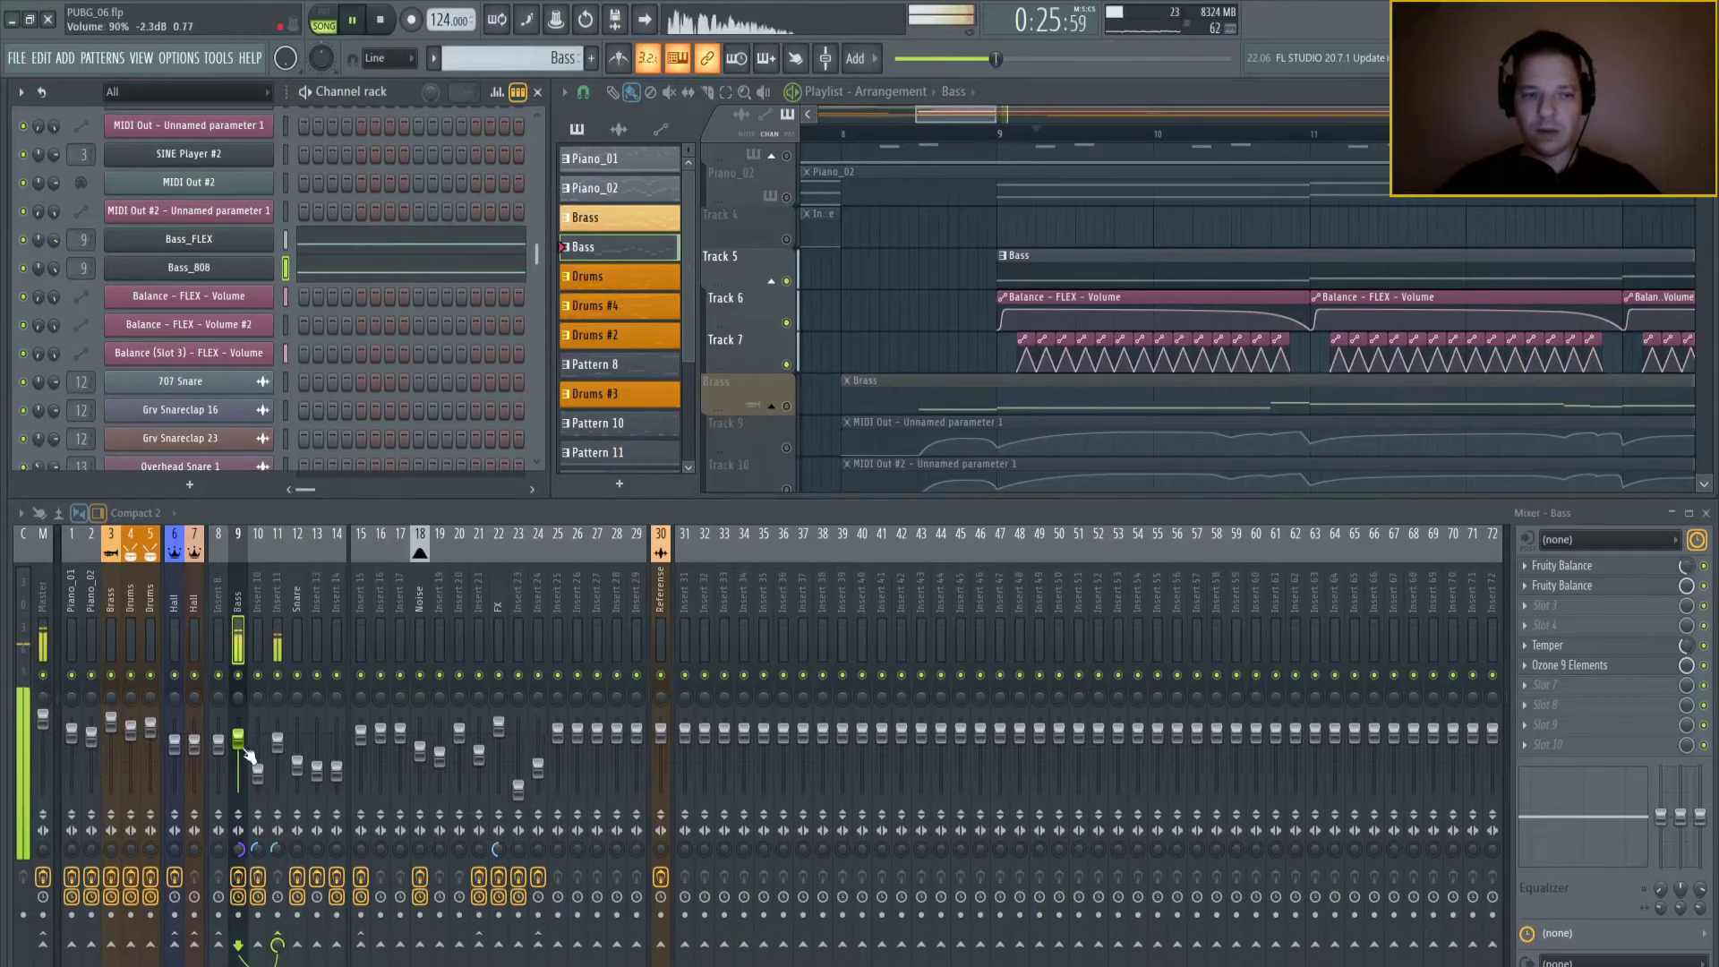
left_click_drag(240, 740, 240, 746)
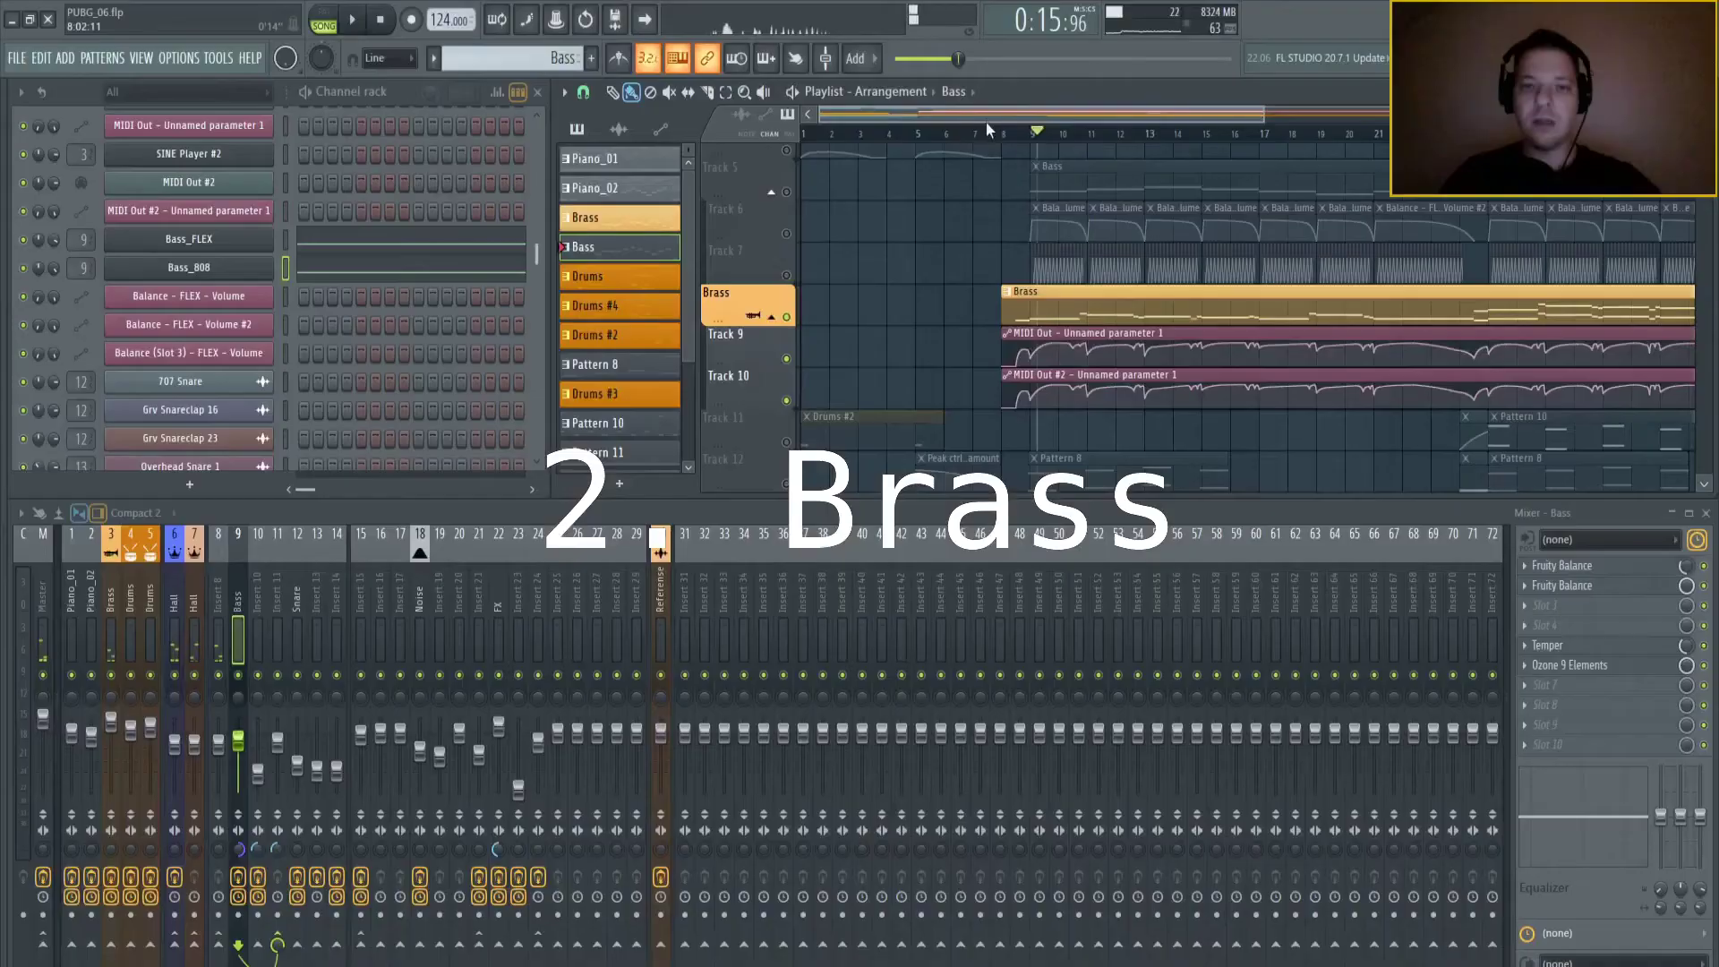
- Place the playhead just before the Brass clip, select the Brass pattern, and view the Brass channel's Tenor Trombone instrument before closing it
left_click(994, 133)
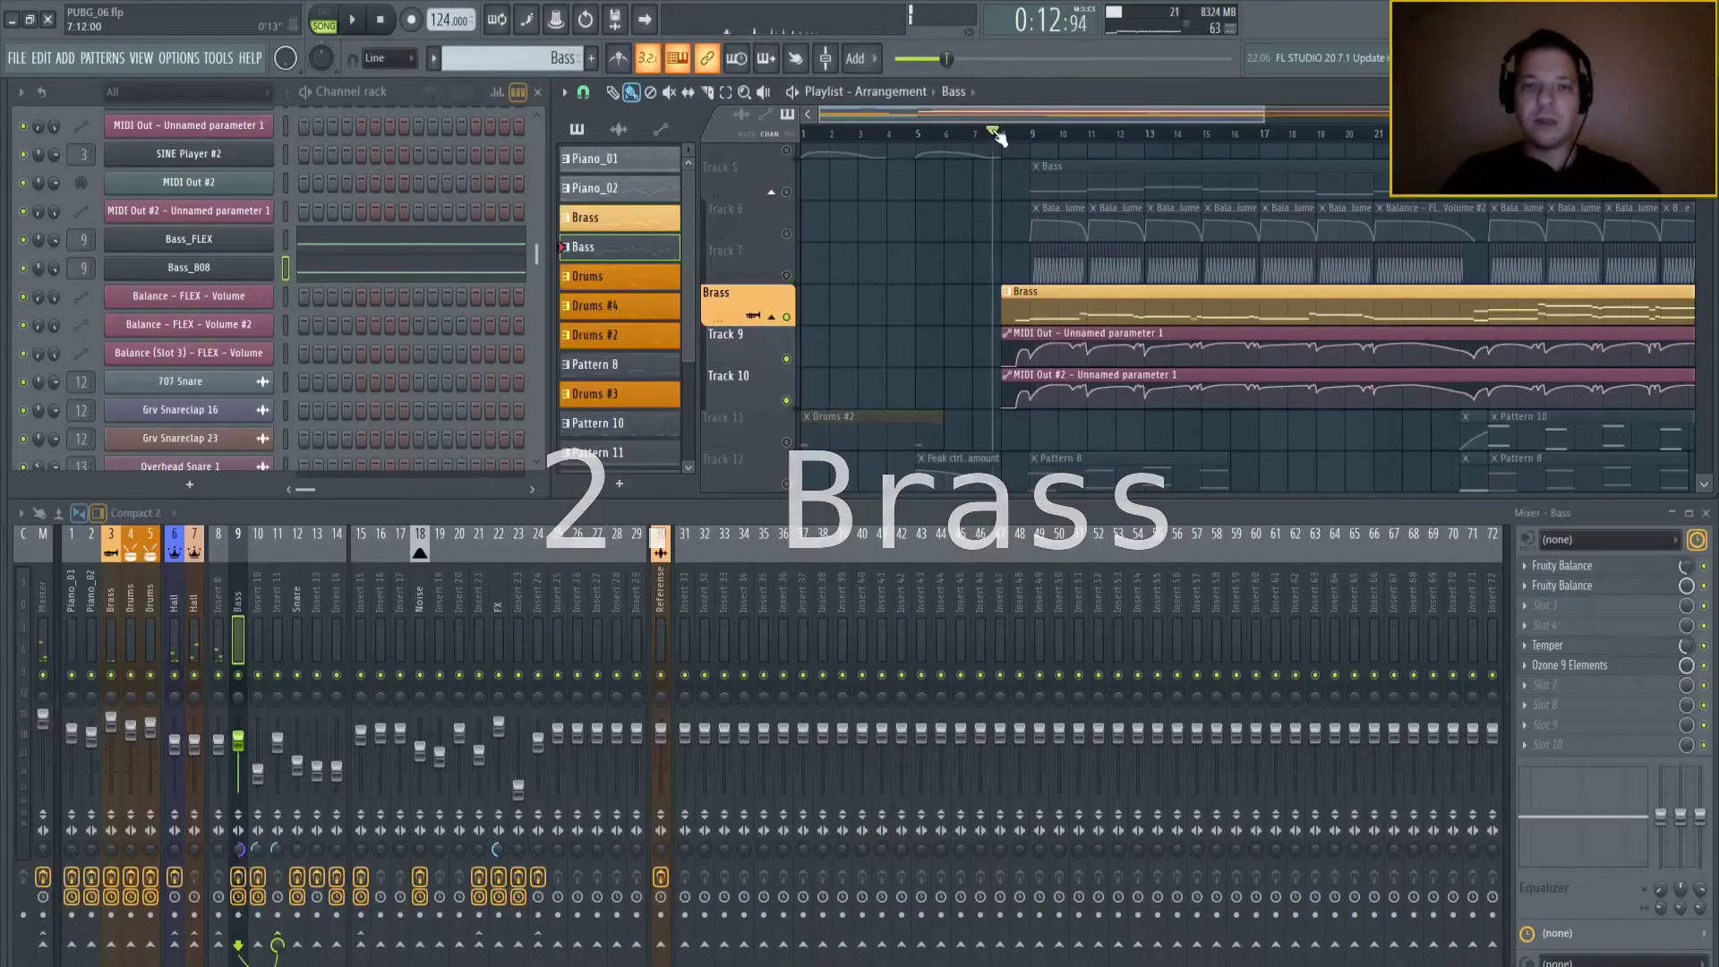
left_click(582, 220)
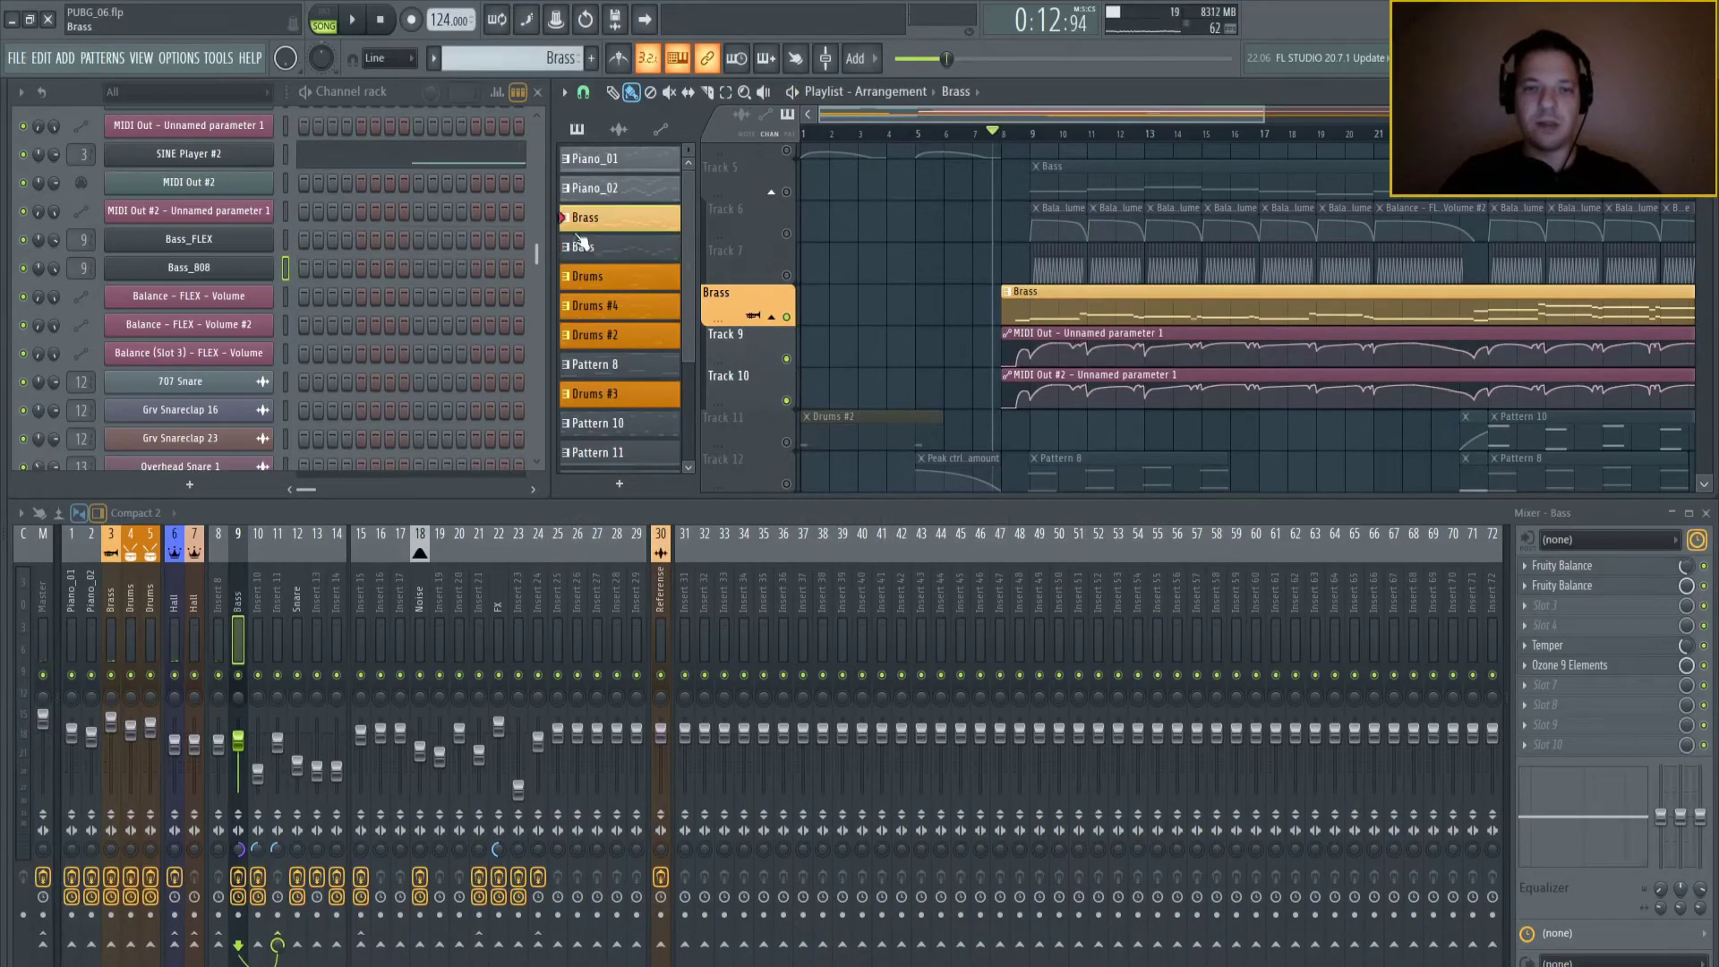
scroll(536, 299, "up", 3)
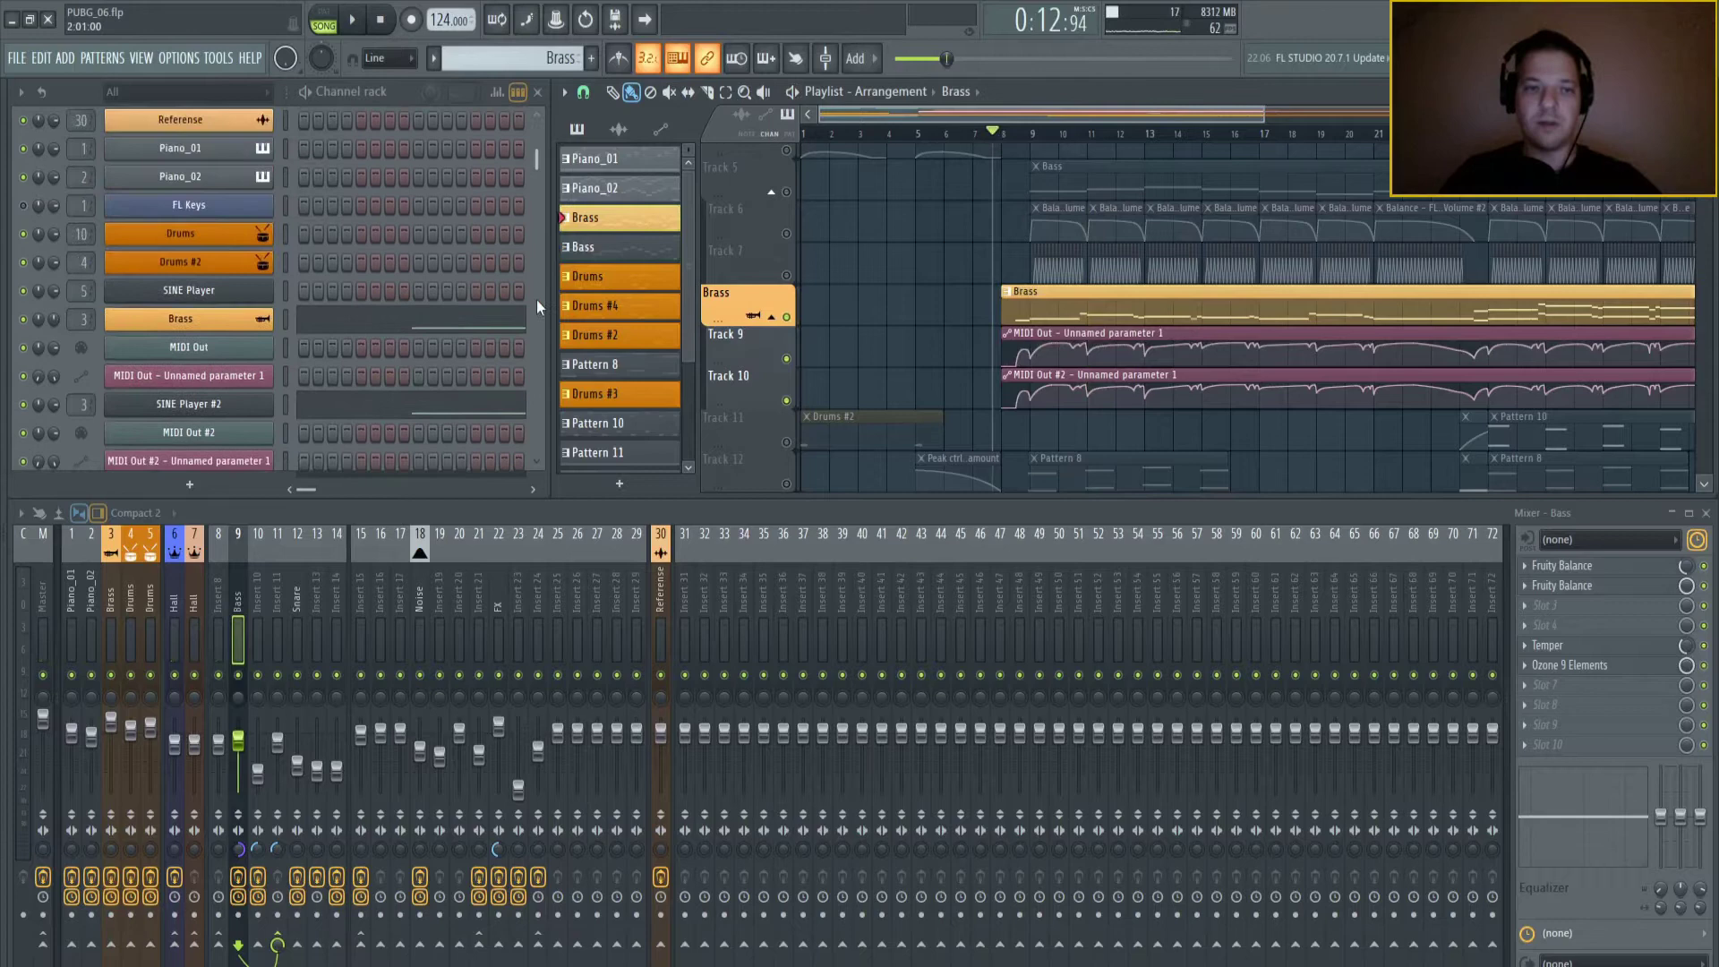
left_click(234, 319)
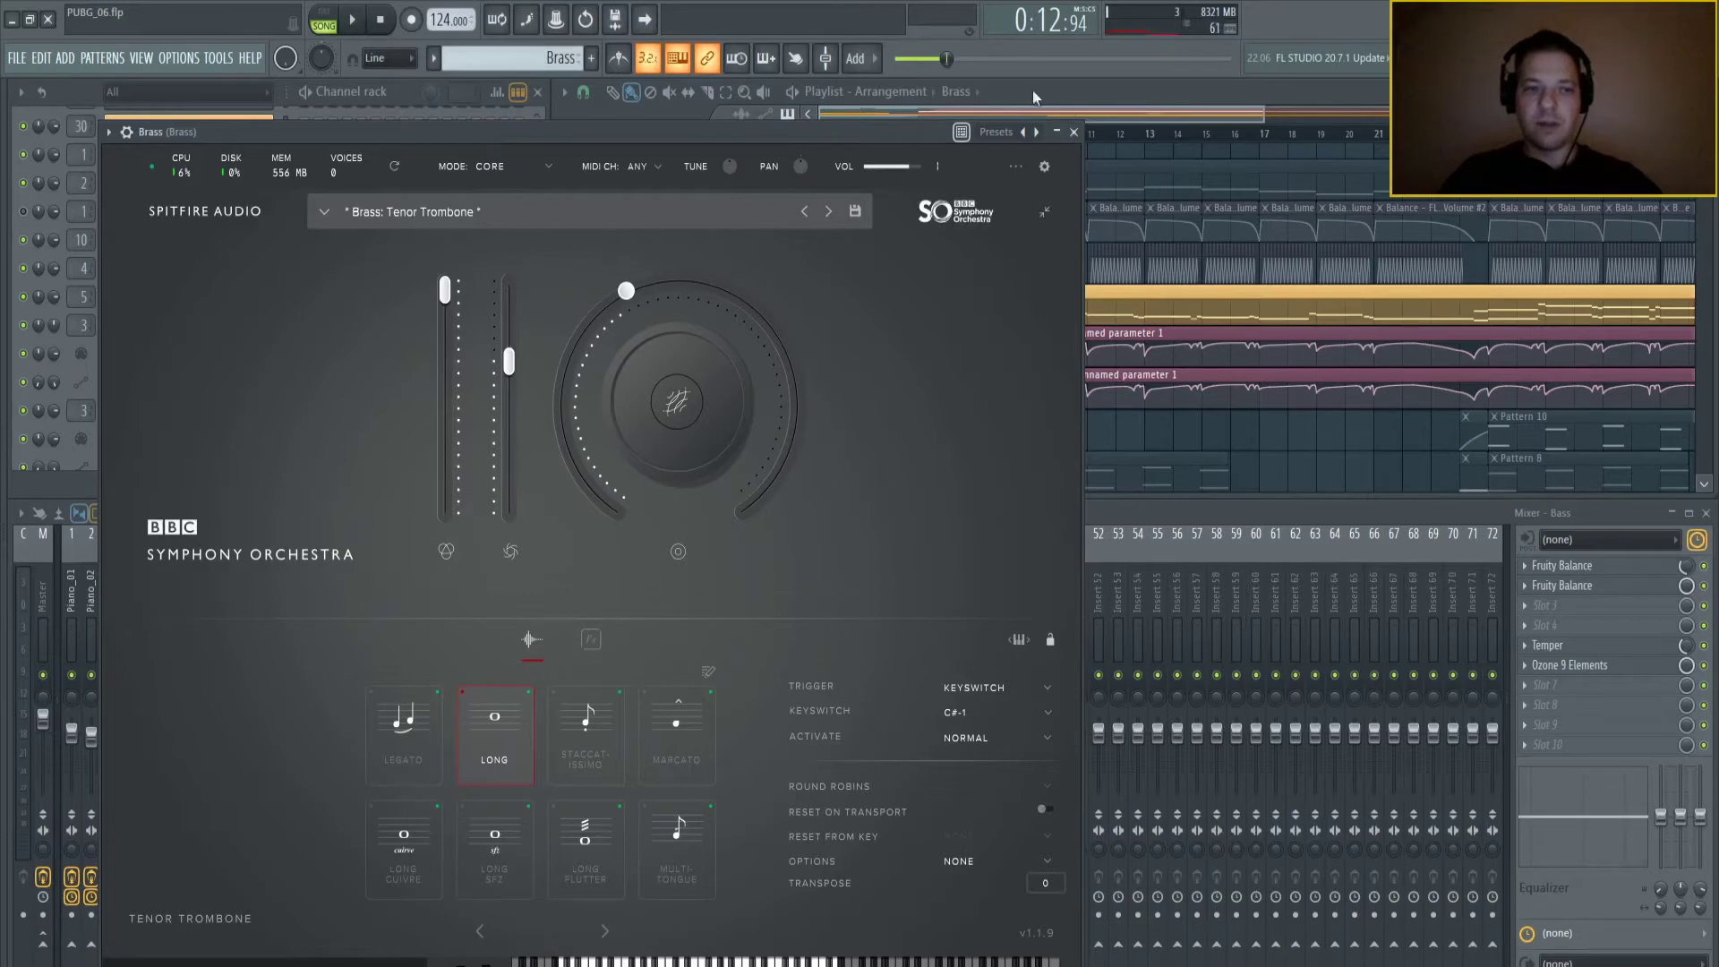
left_click(1074, 131)
- Open SINE Player #2, audition the Full Orchestra Sustains articulation with a few notes, and close the instrument
left_click(189, 410)
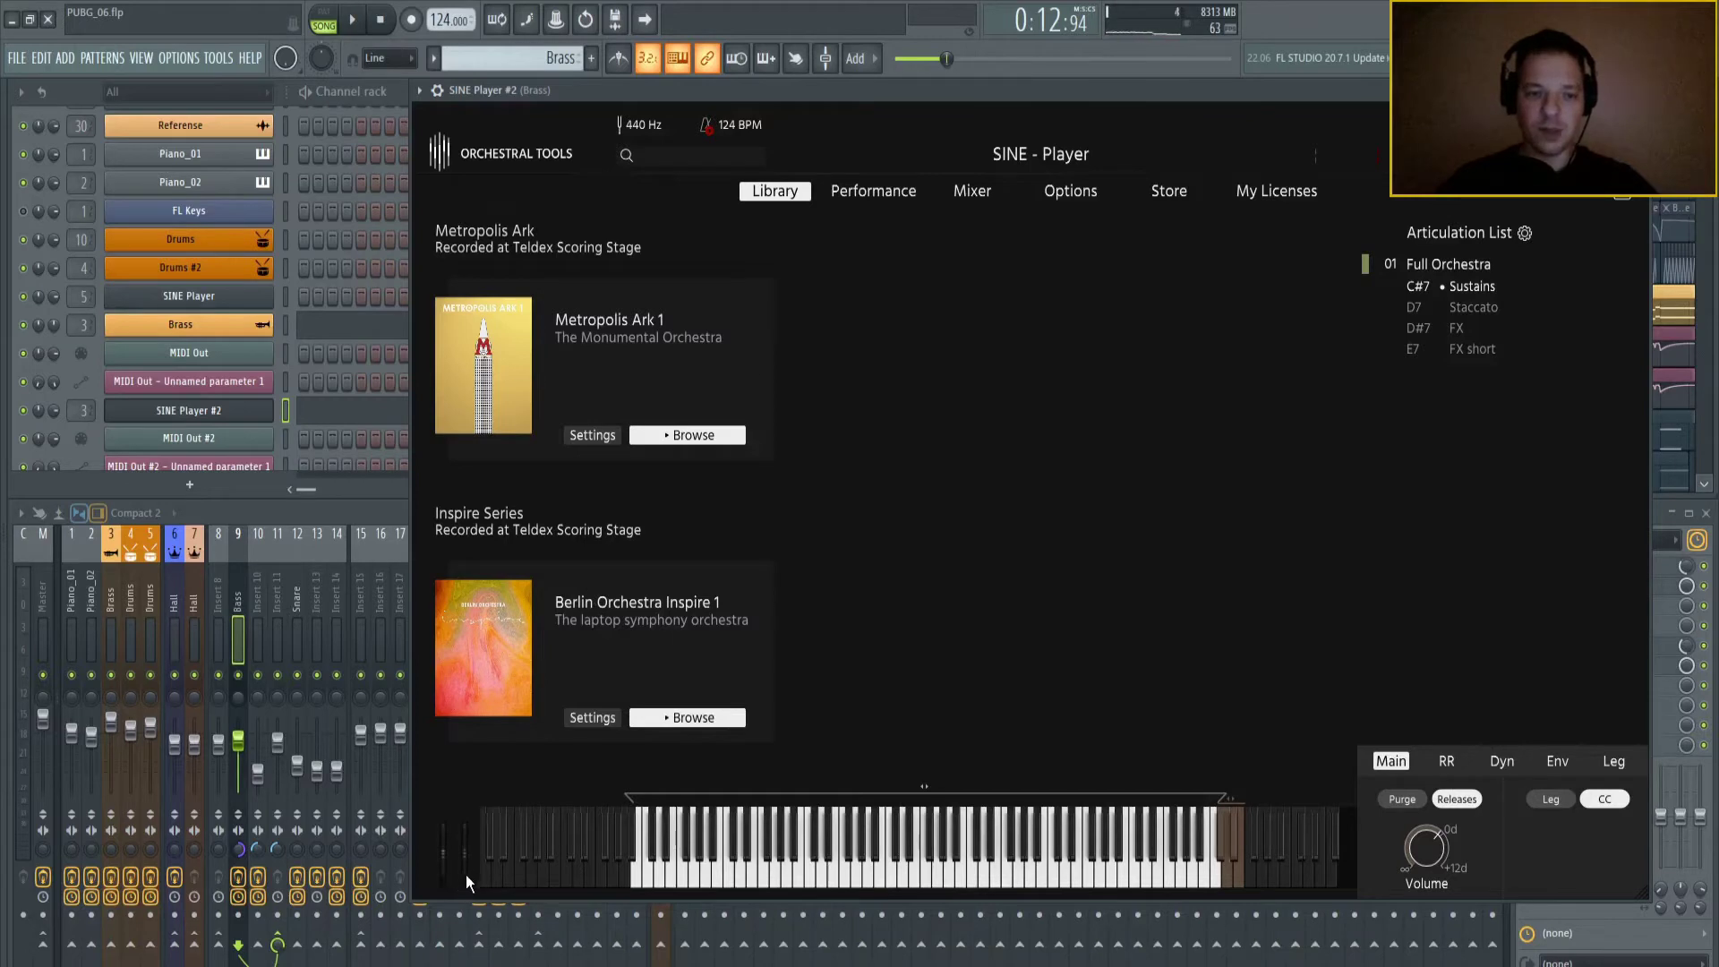
key("q")
key("z")
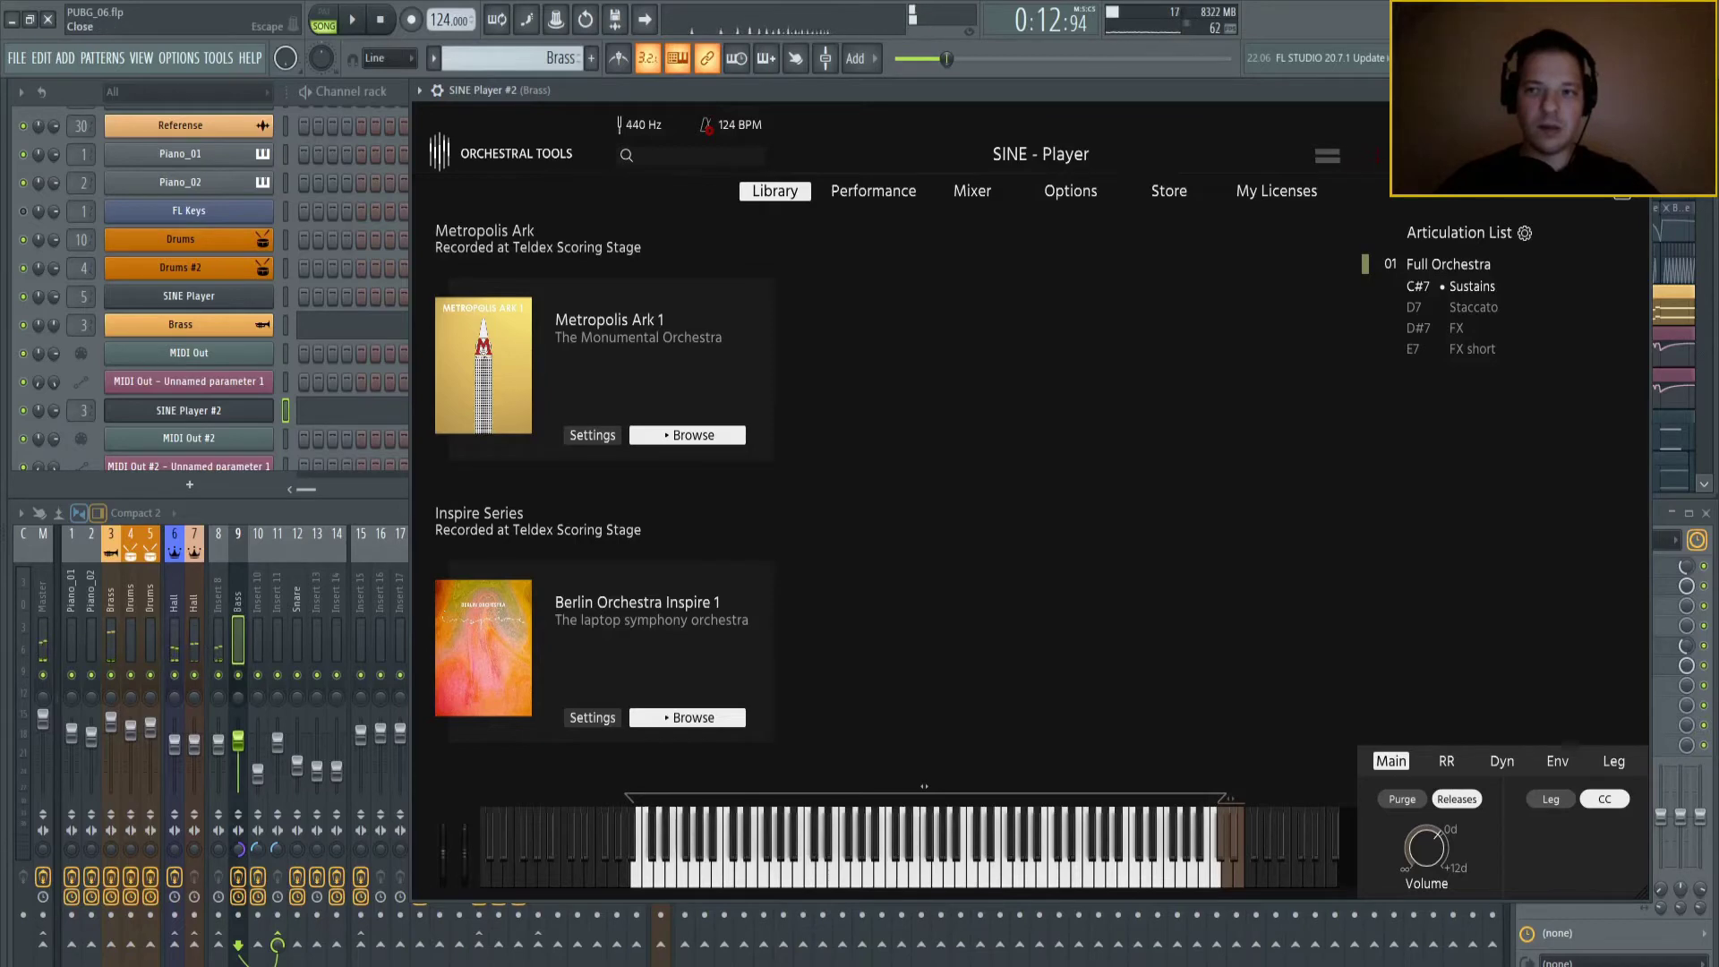
left_click(1644, 91)
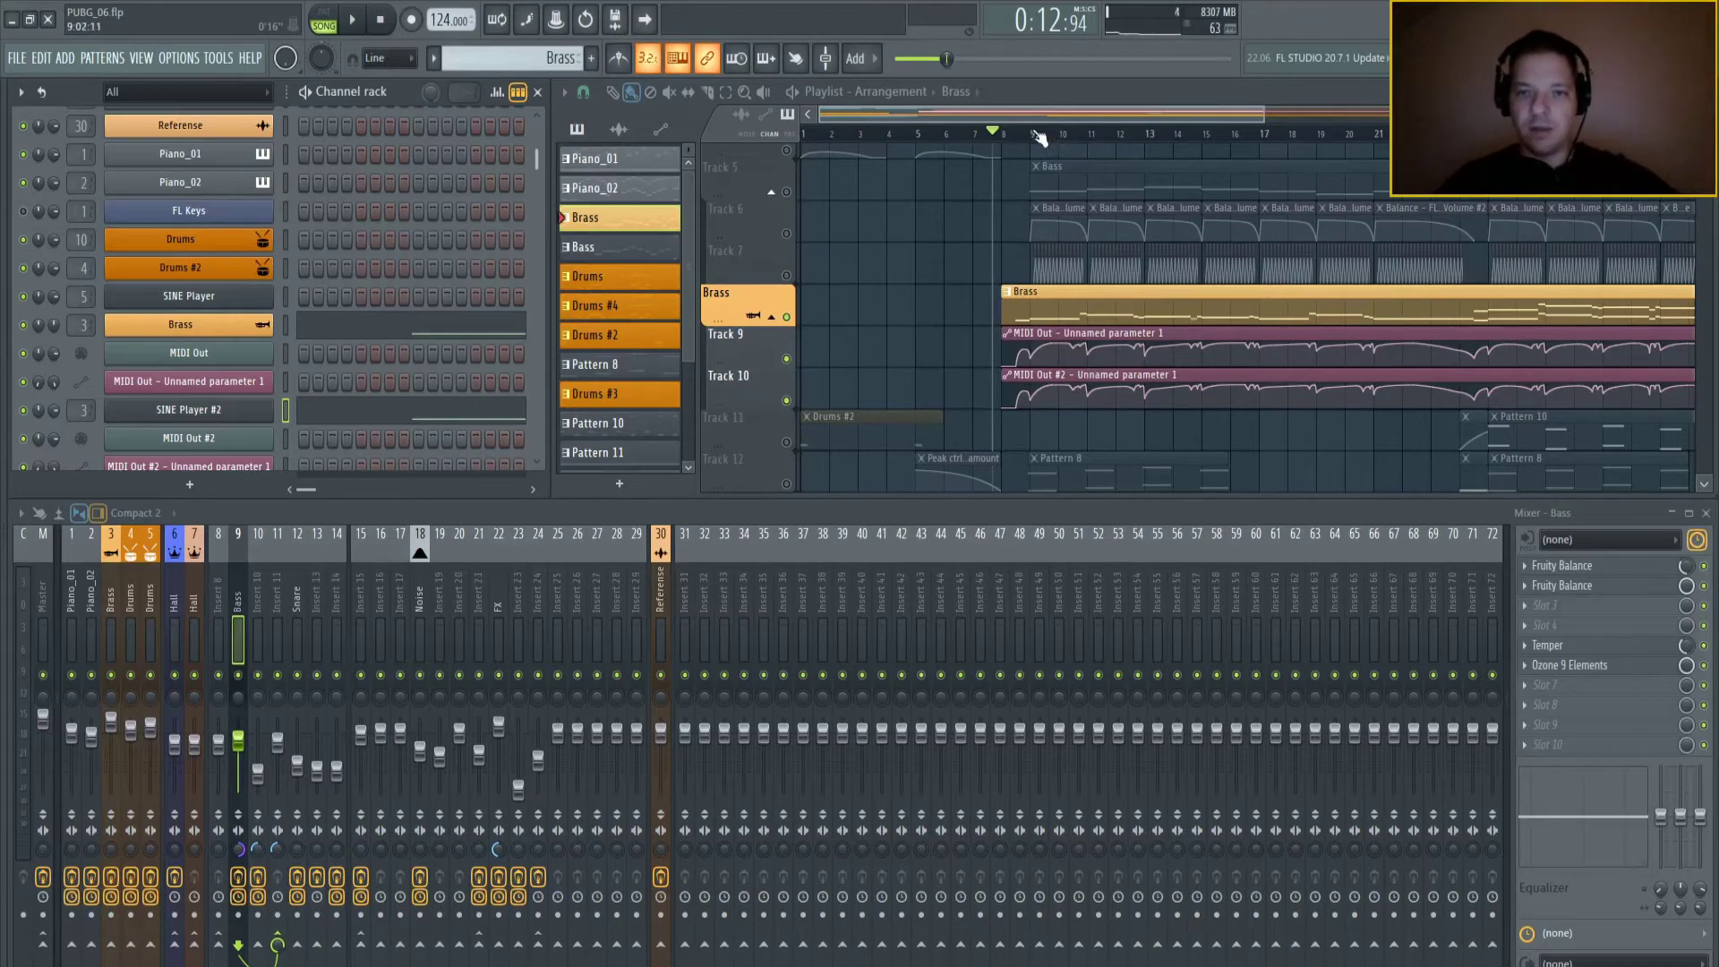
- Play the brass part from its start and skip ahead to the end of bar 22 to hear the second section
scroll(1038, 136, "down", 2)
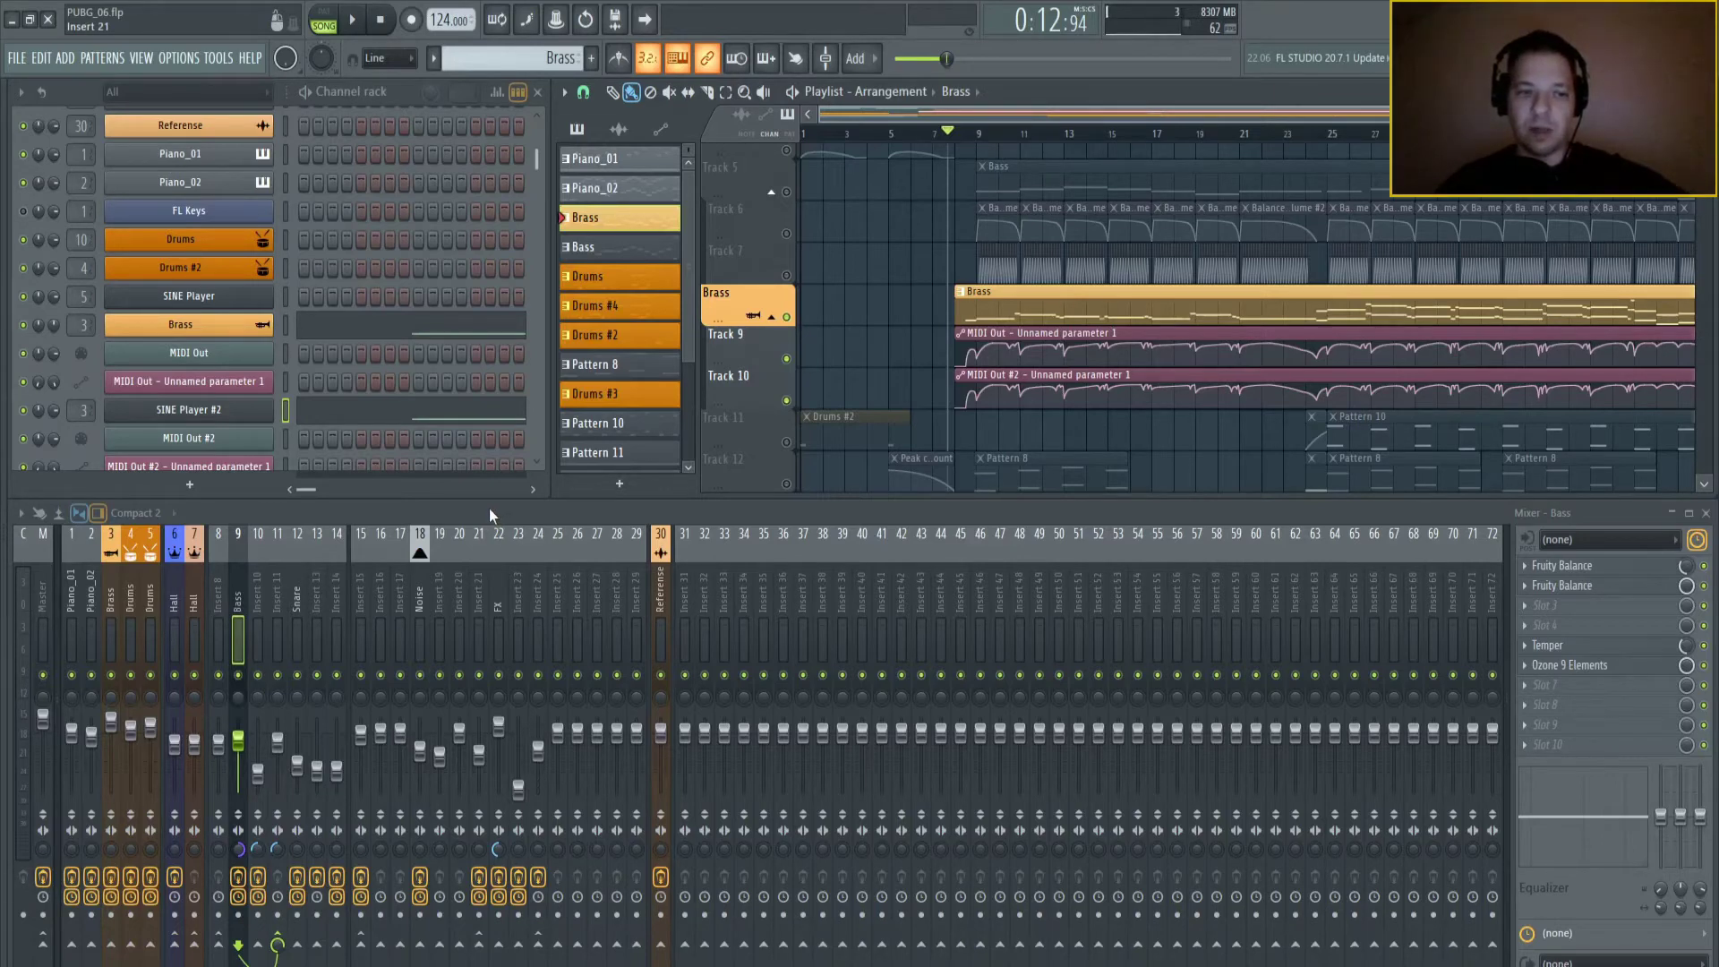
key("space")
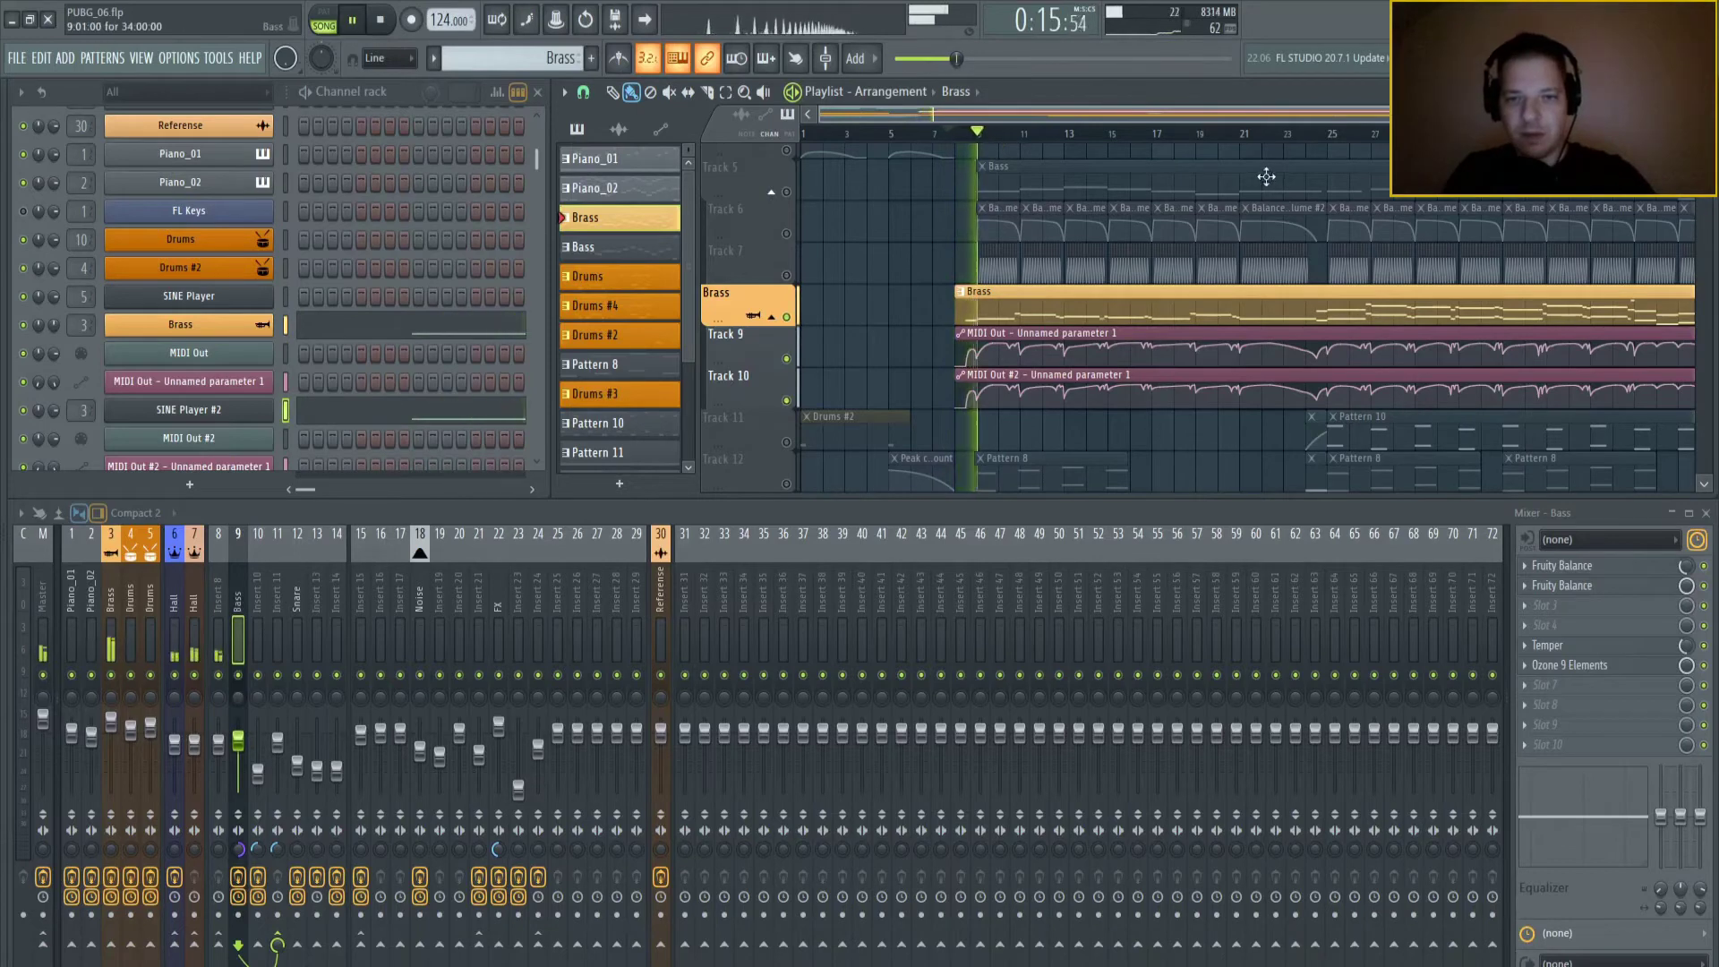
left_click(1288, 136)
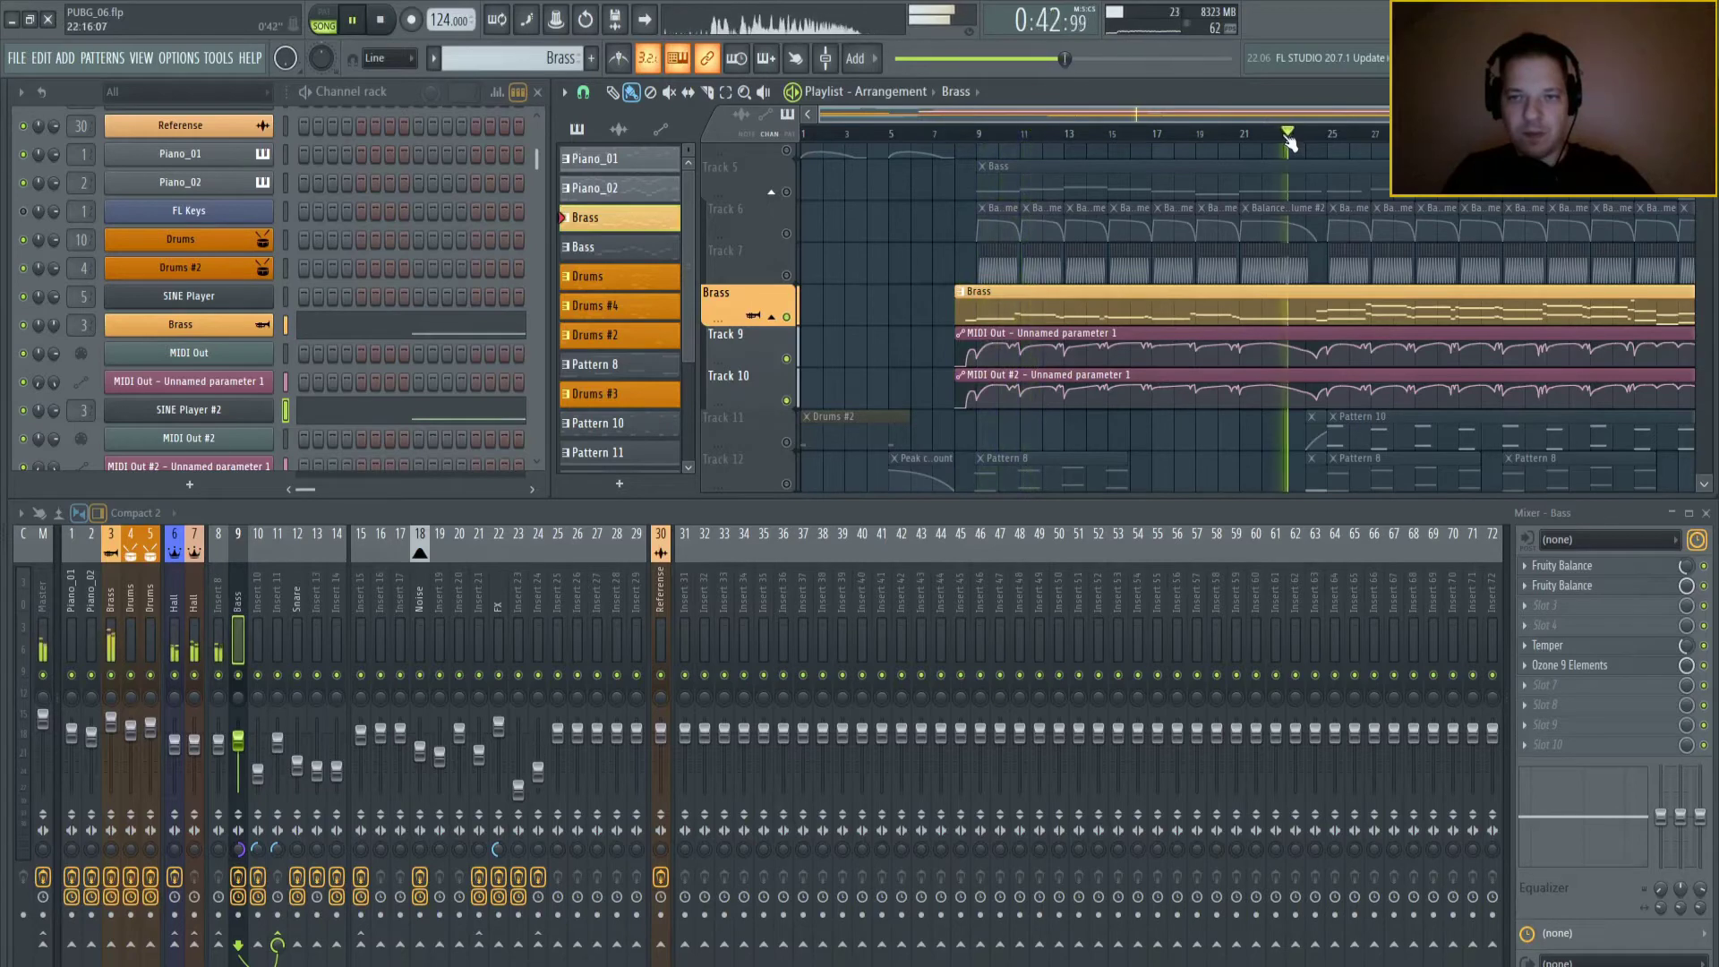
left_click_drag(1313, 225, 1028, 231)
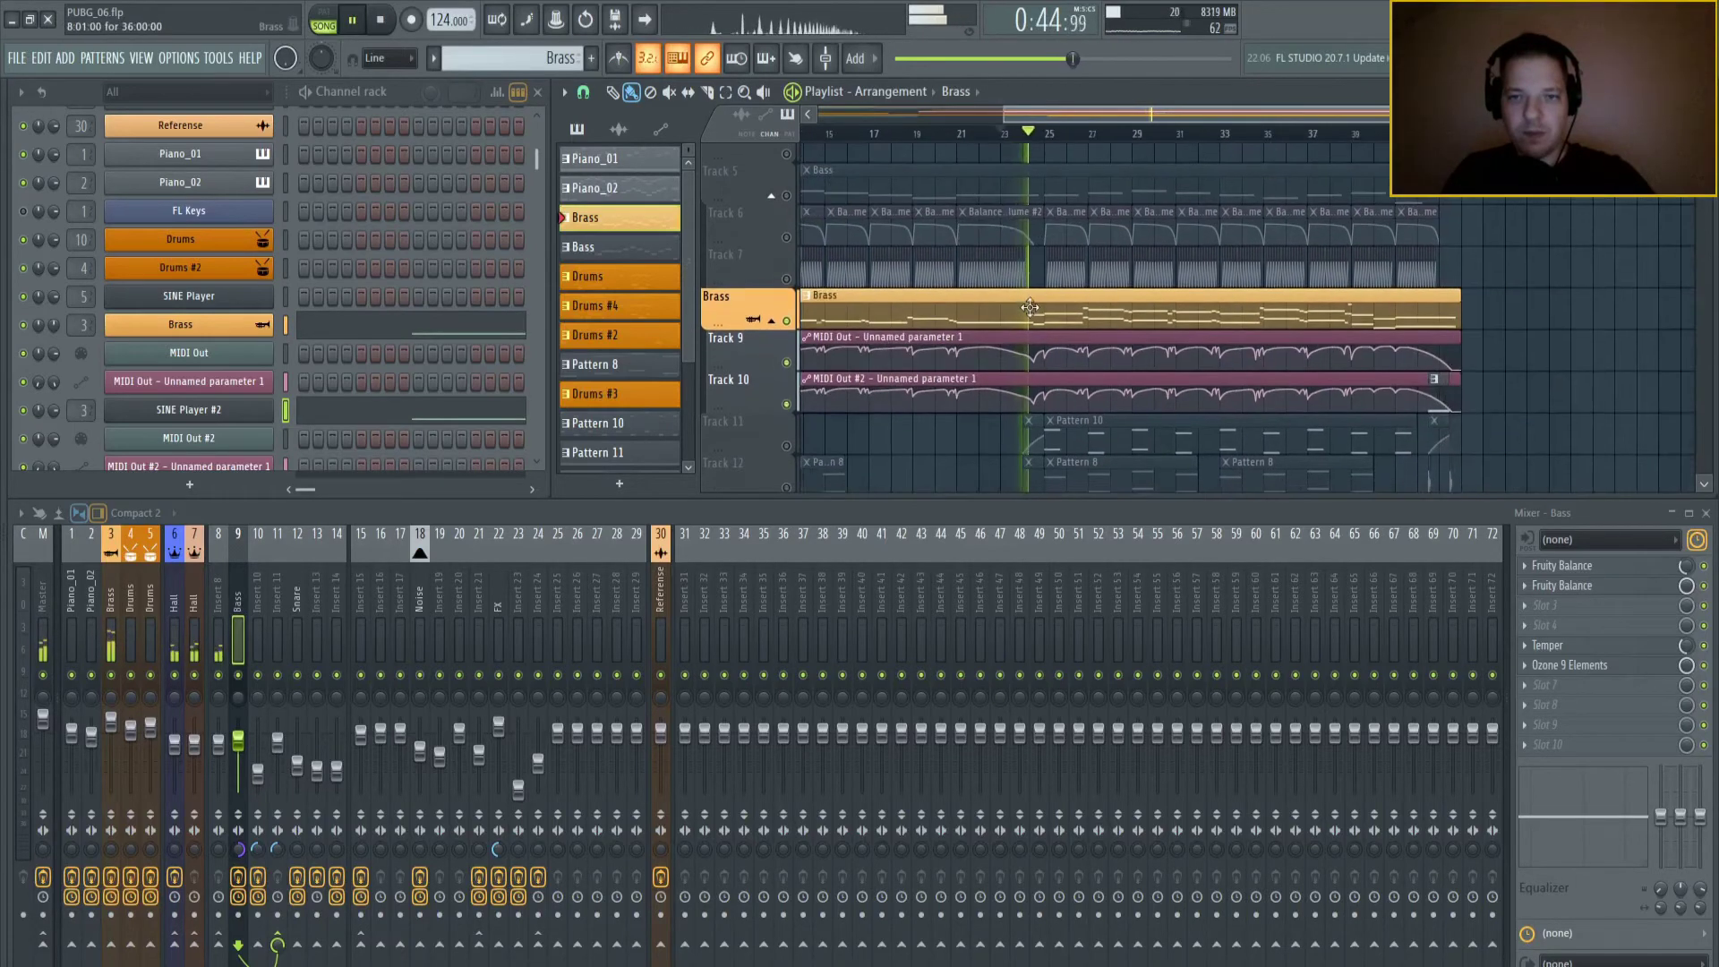
scroll(1030, 307, "up", 6)
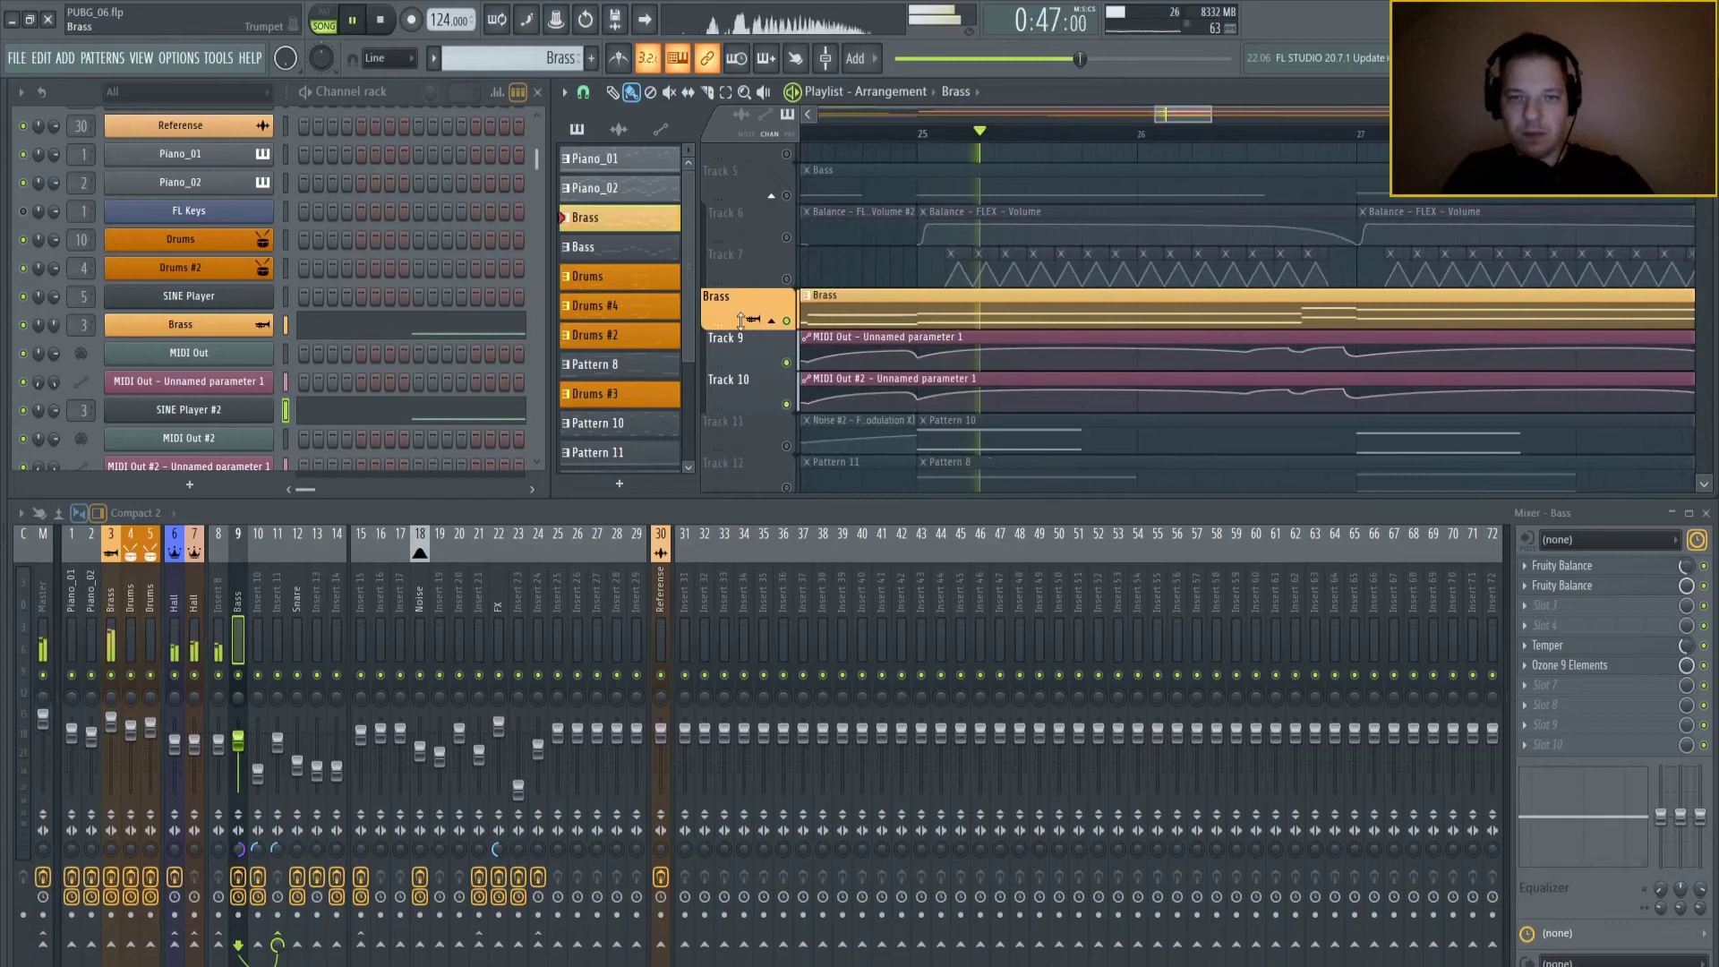
- Enlarge the Brass track, follow its notes during playback through bar 28, stop, and restore the default track height
left_click_drag(740, 321, 740, 479)
left_click_drag(1497, 376, 1089, 360)
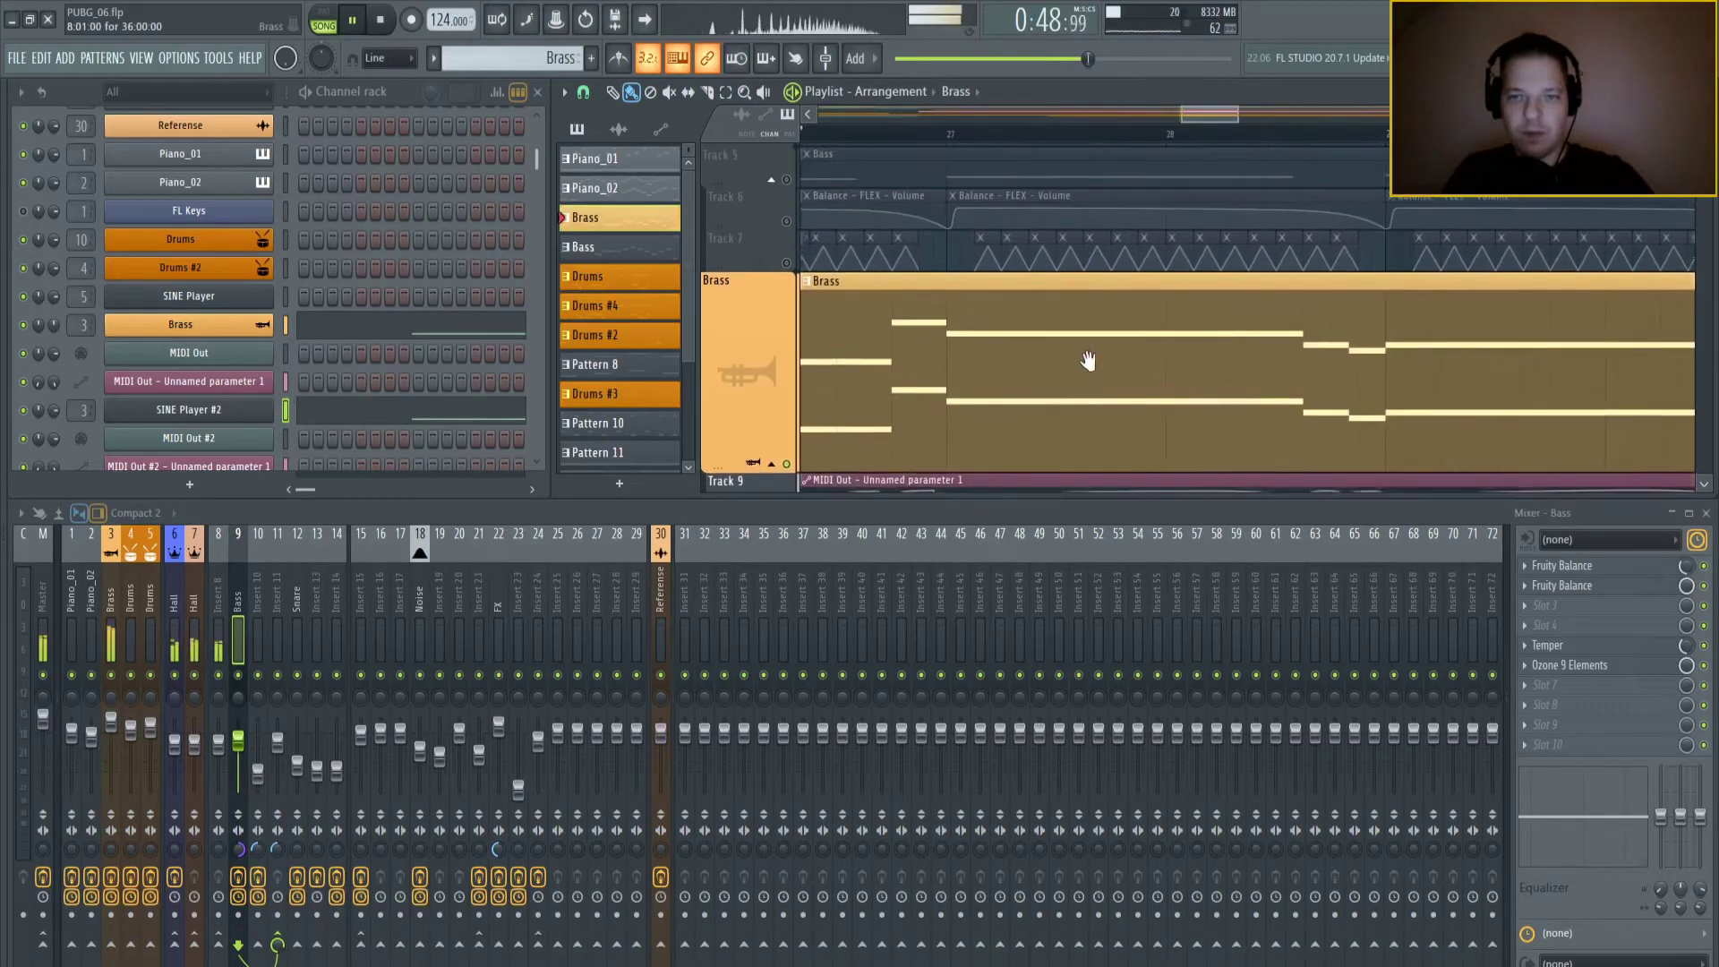
scroll(1091, 354, "down", 2)
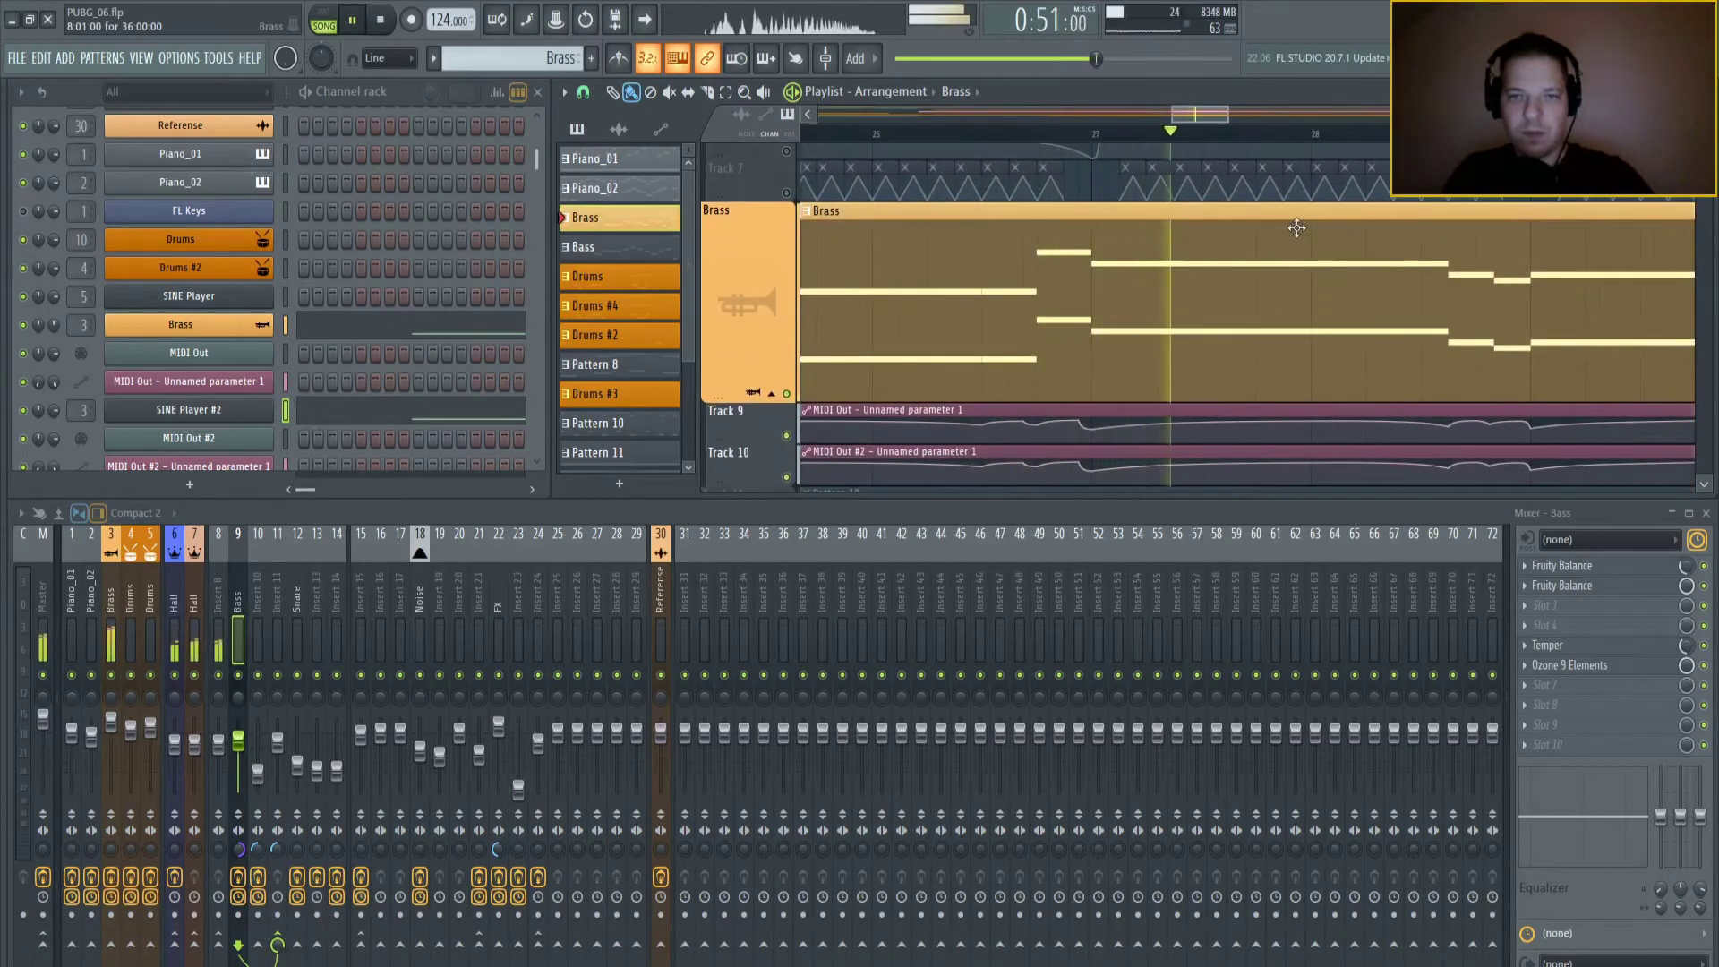
left_click_drag(1466, 376, 1031, 289)
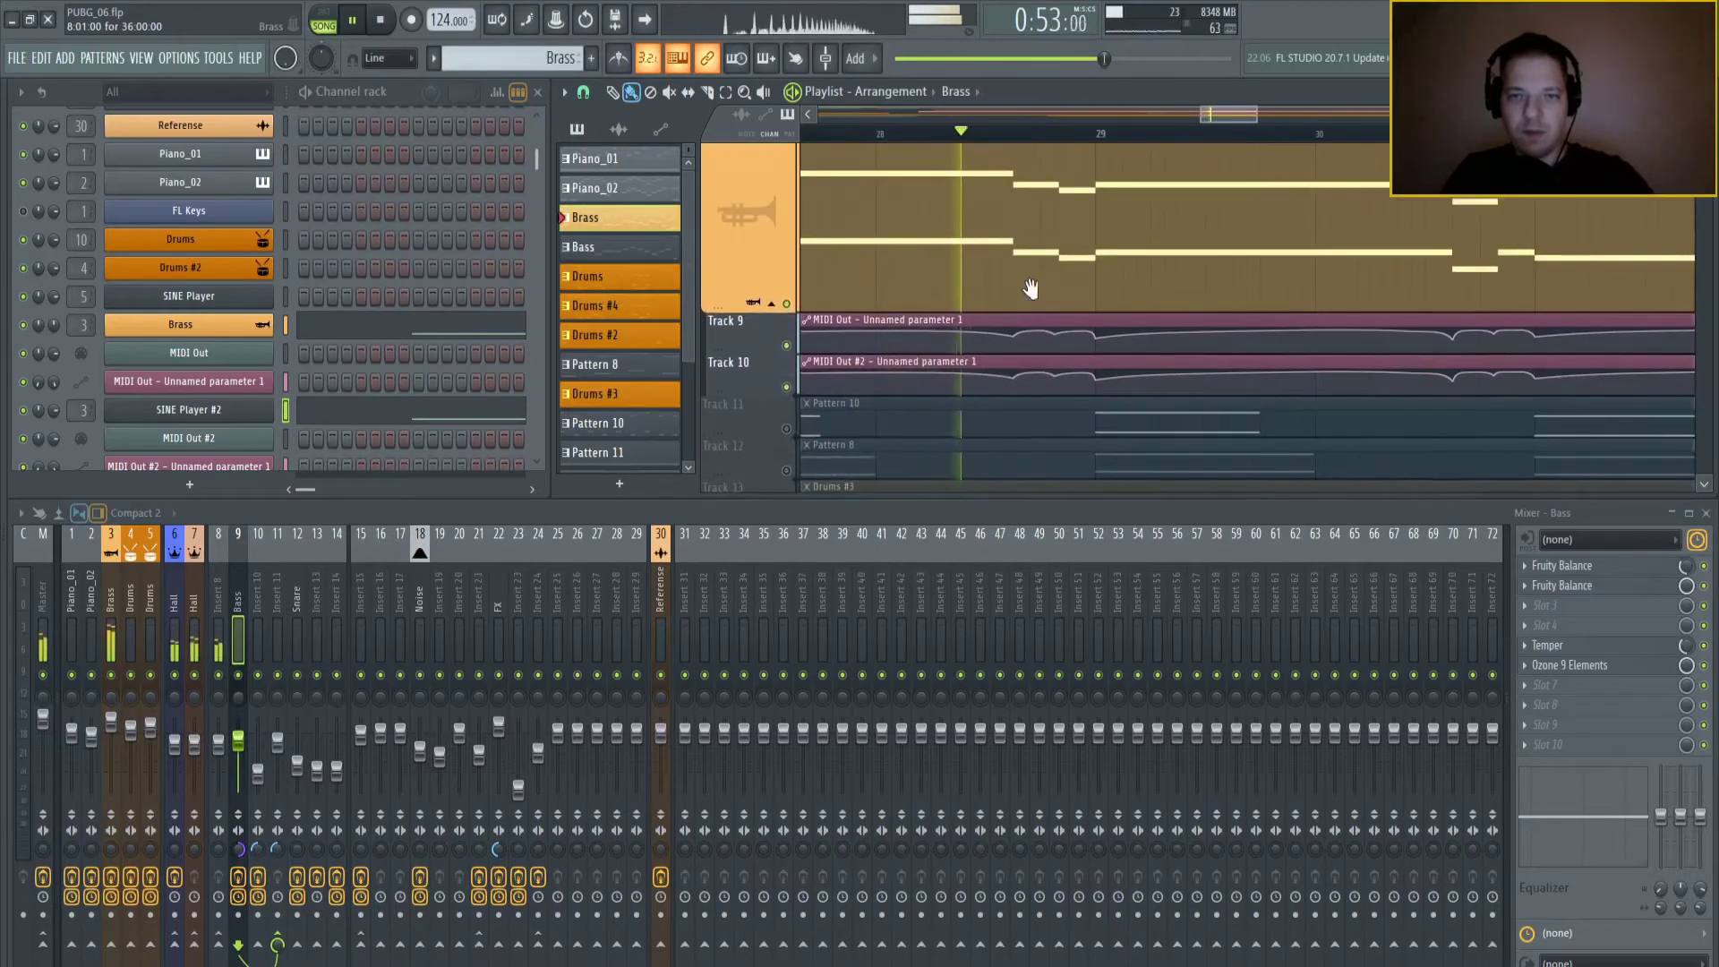
key("space")
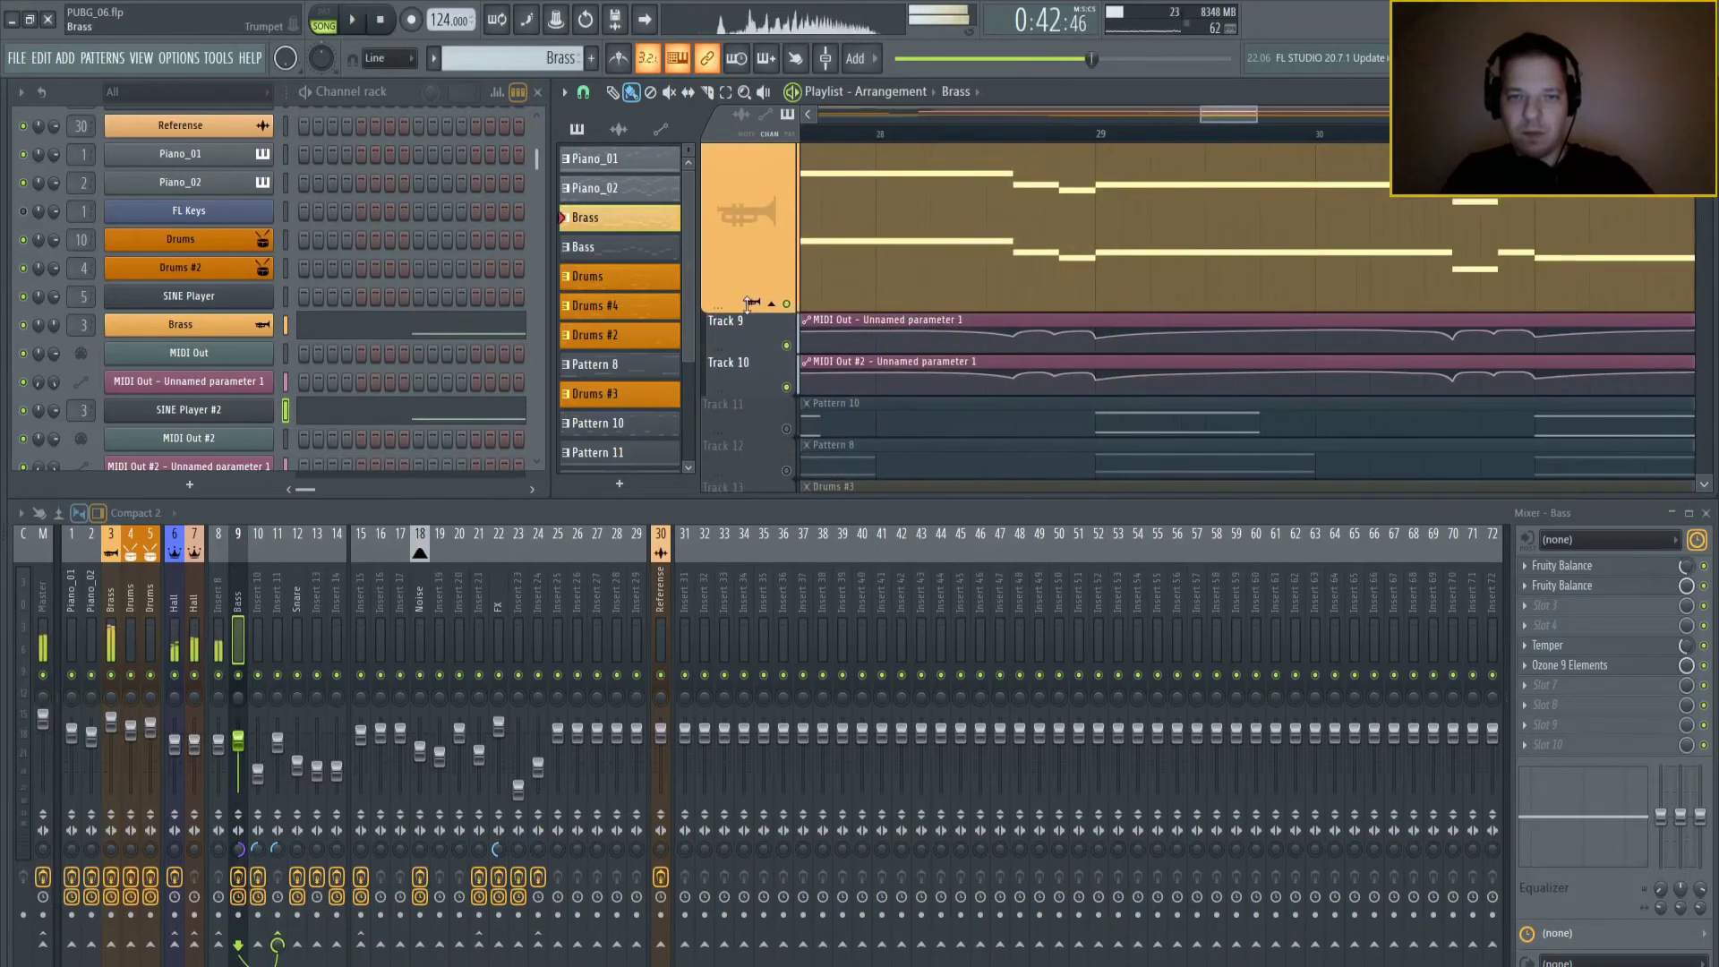
right_click(746, 304)
left_click_drag(1045, 301, 1047, 320)
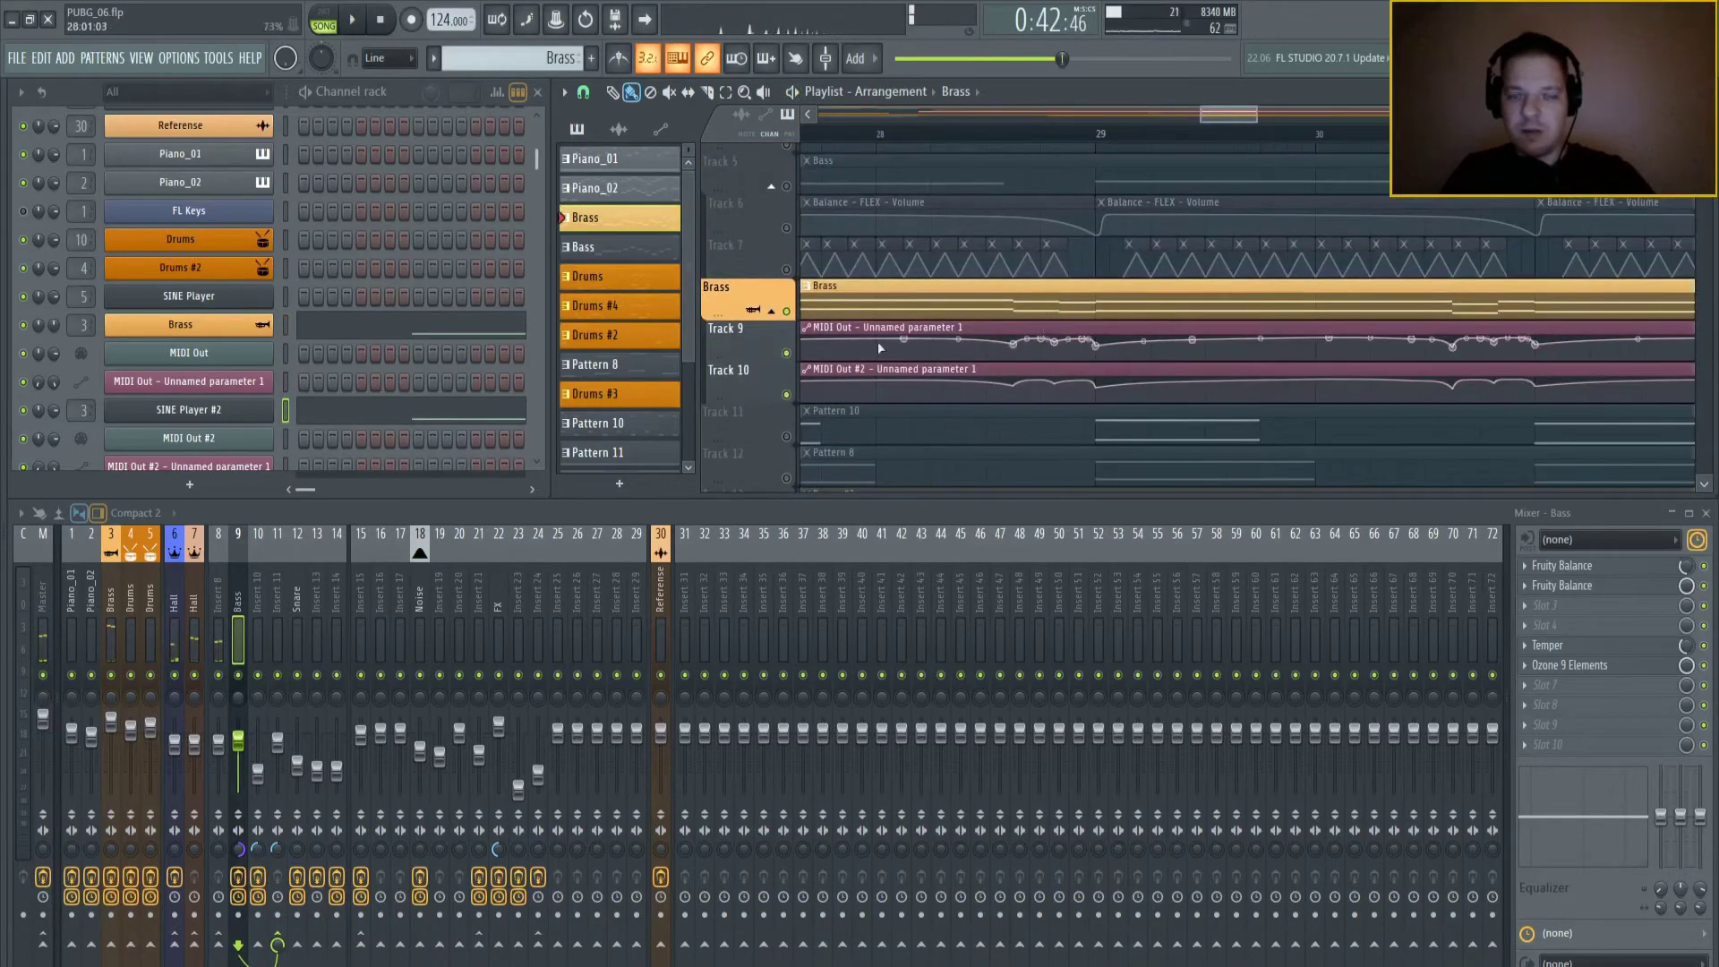
- Solo the Referense track, turn off the effects on its mixer insert, and play it from bar 24 for comparison
scroll(880, 349, "left", 5)
scroll(1006, 134, "down", 5)
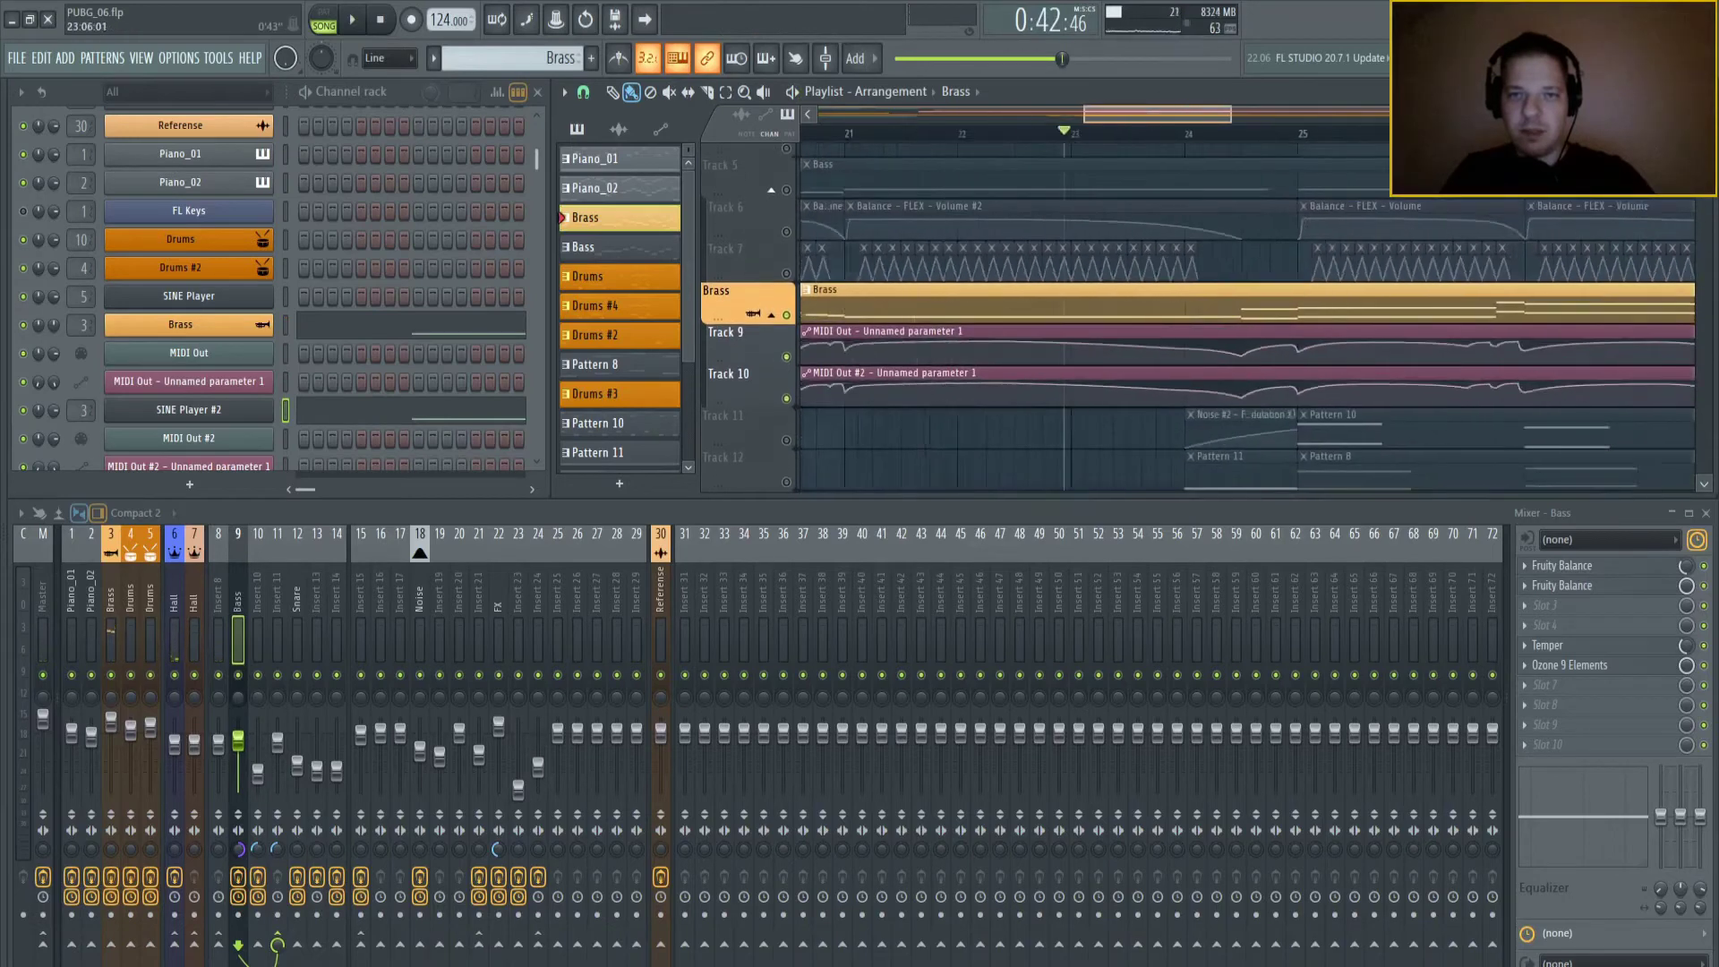
scroll(1109, 270, "up", 4)
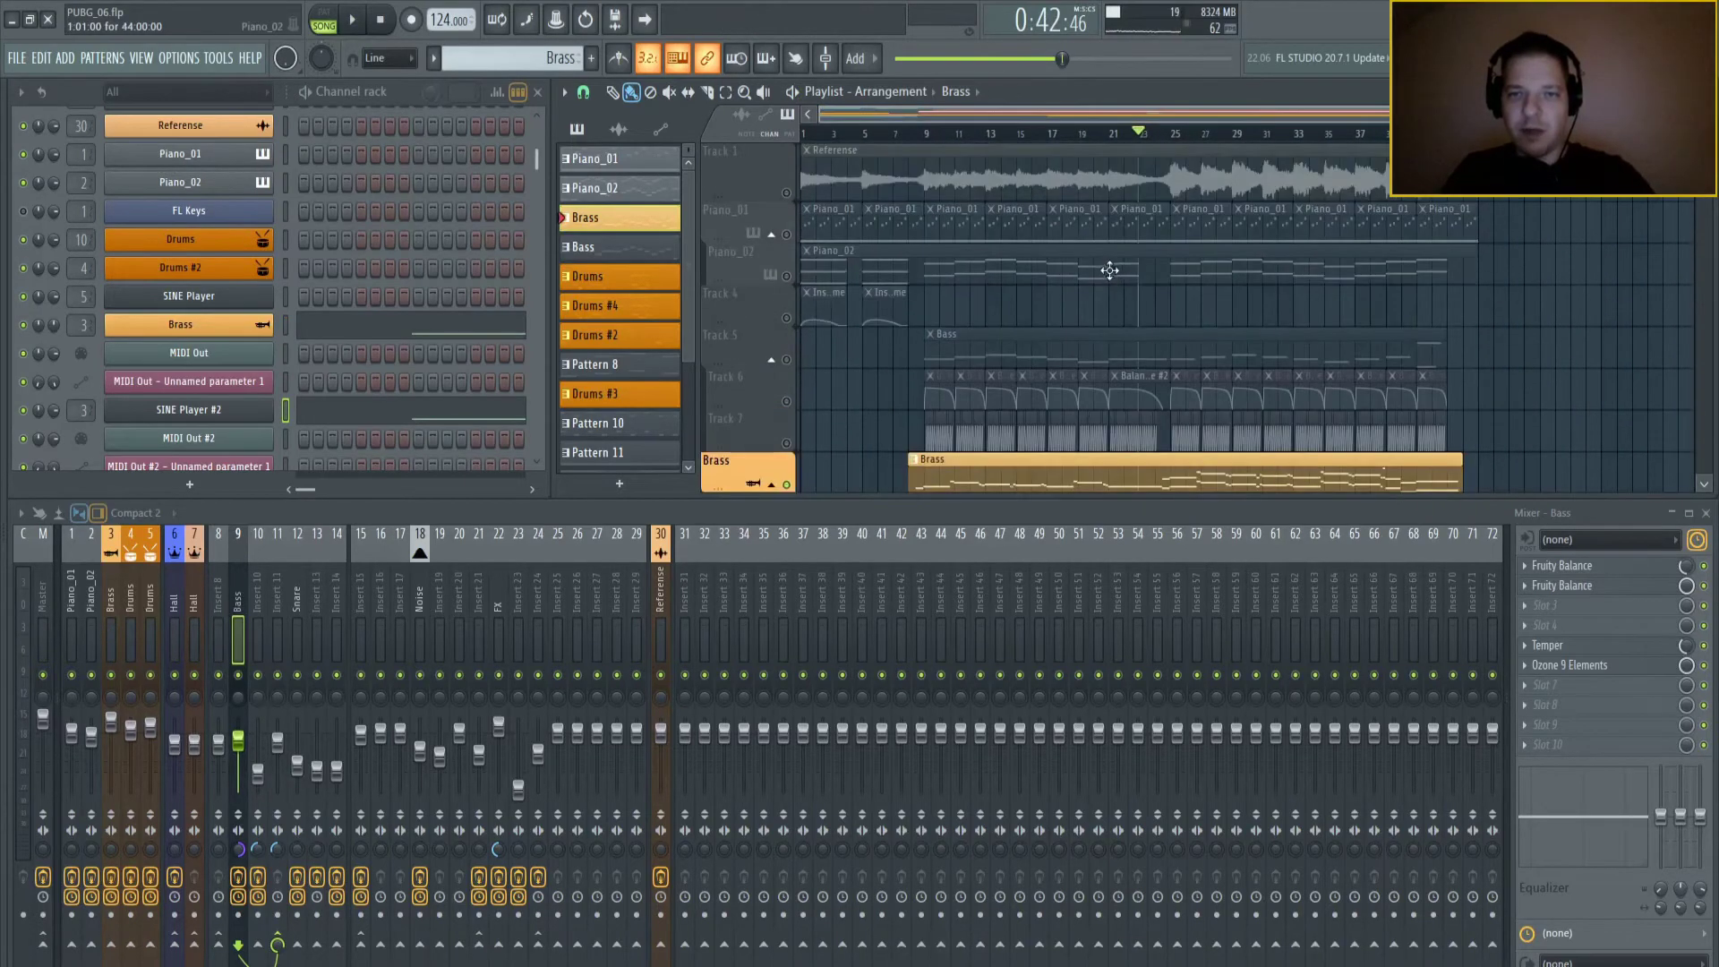
left_click(788, 193)
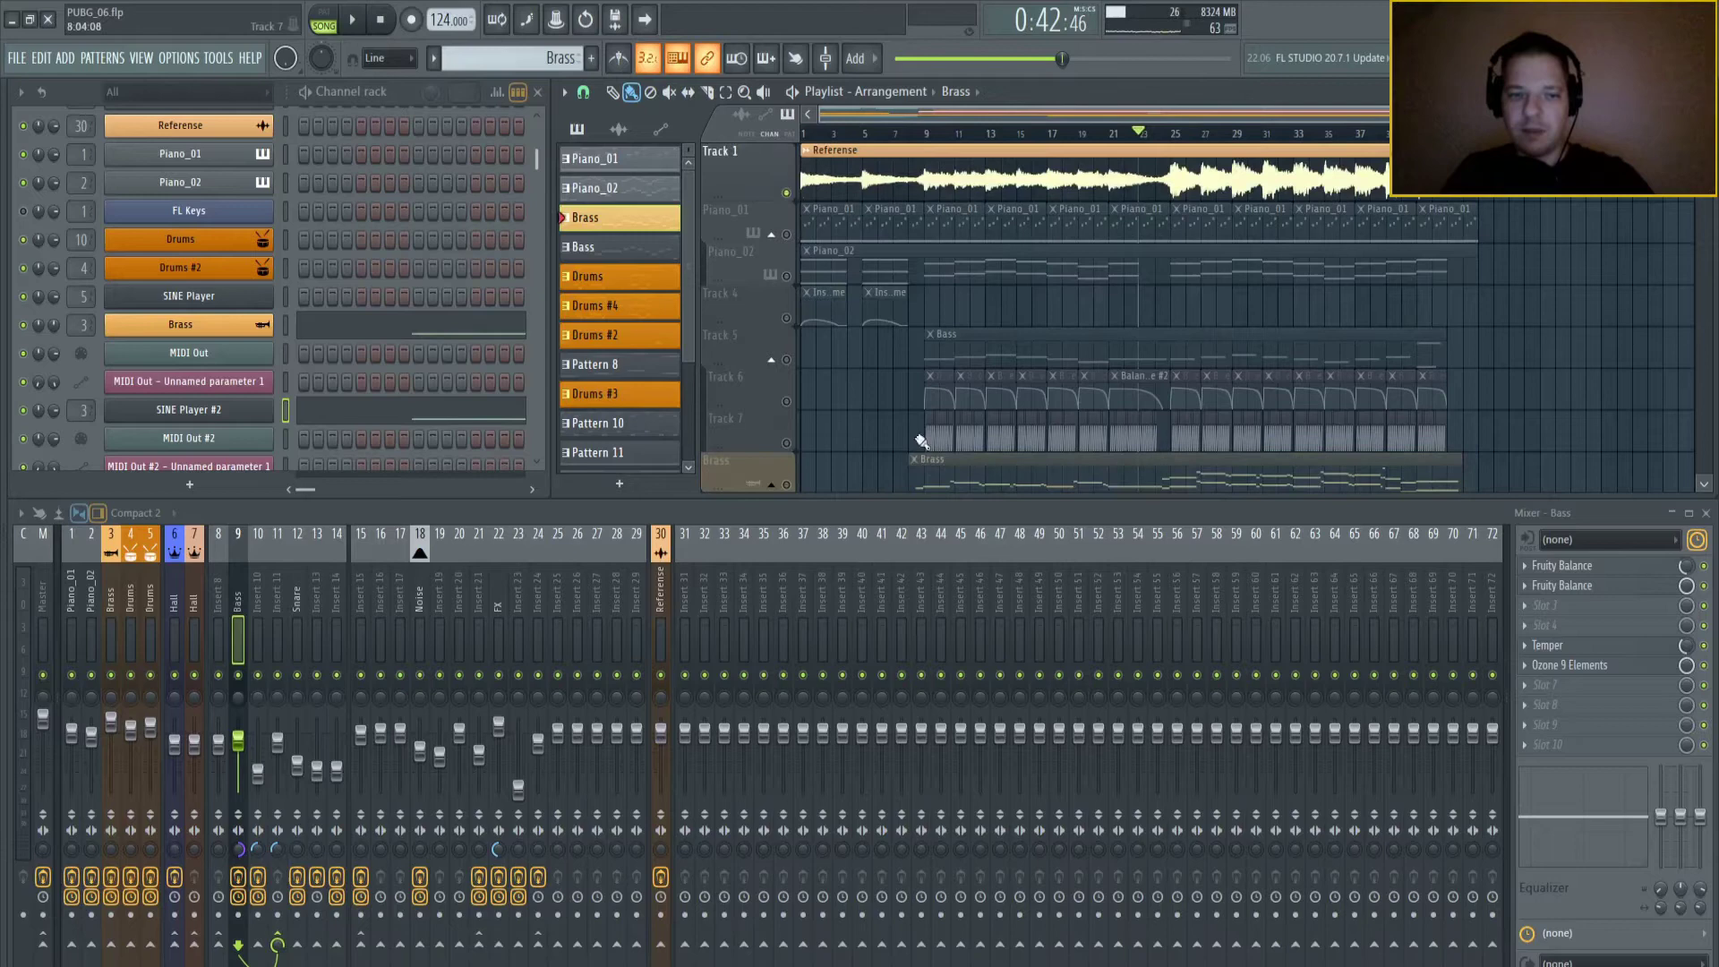
left_click(661, 877)
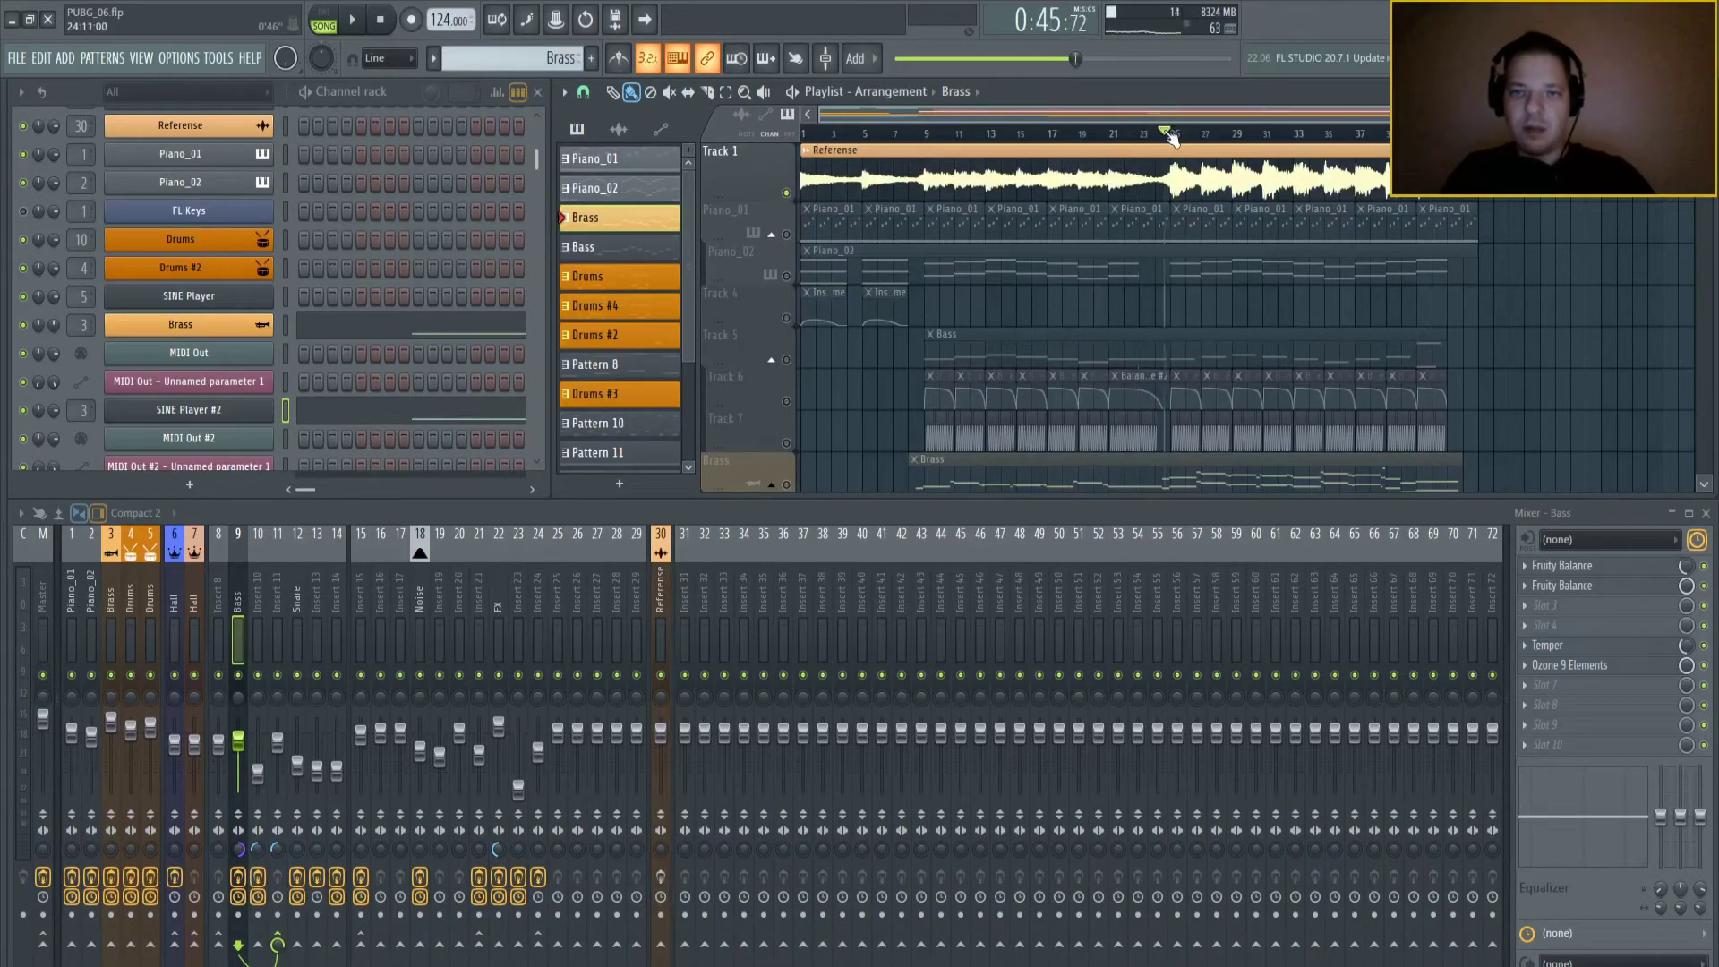
key("space")
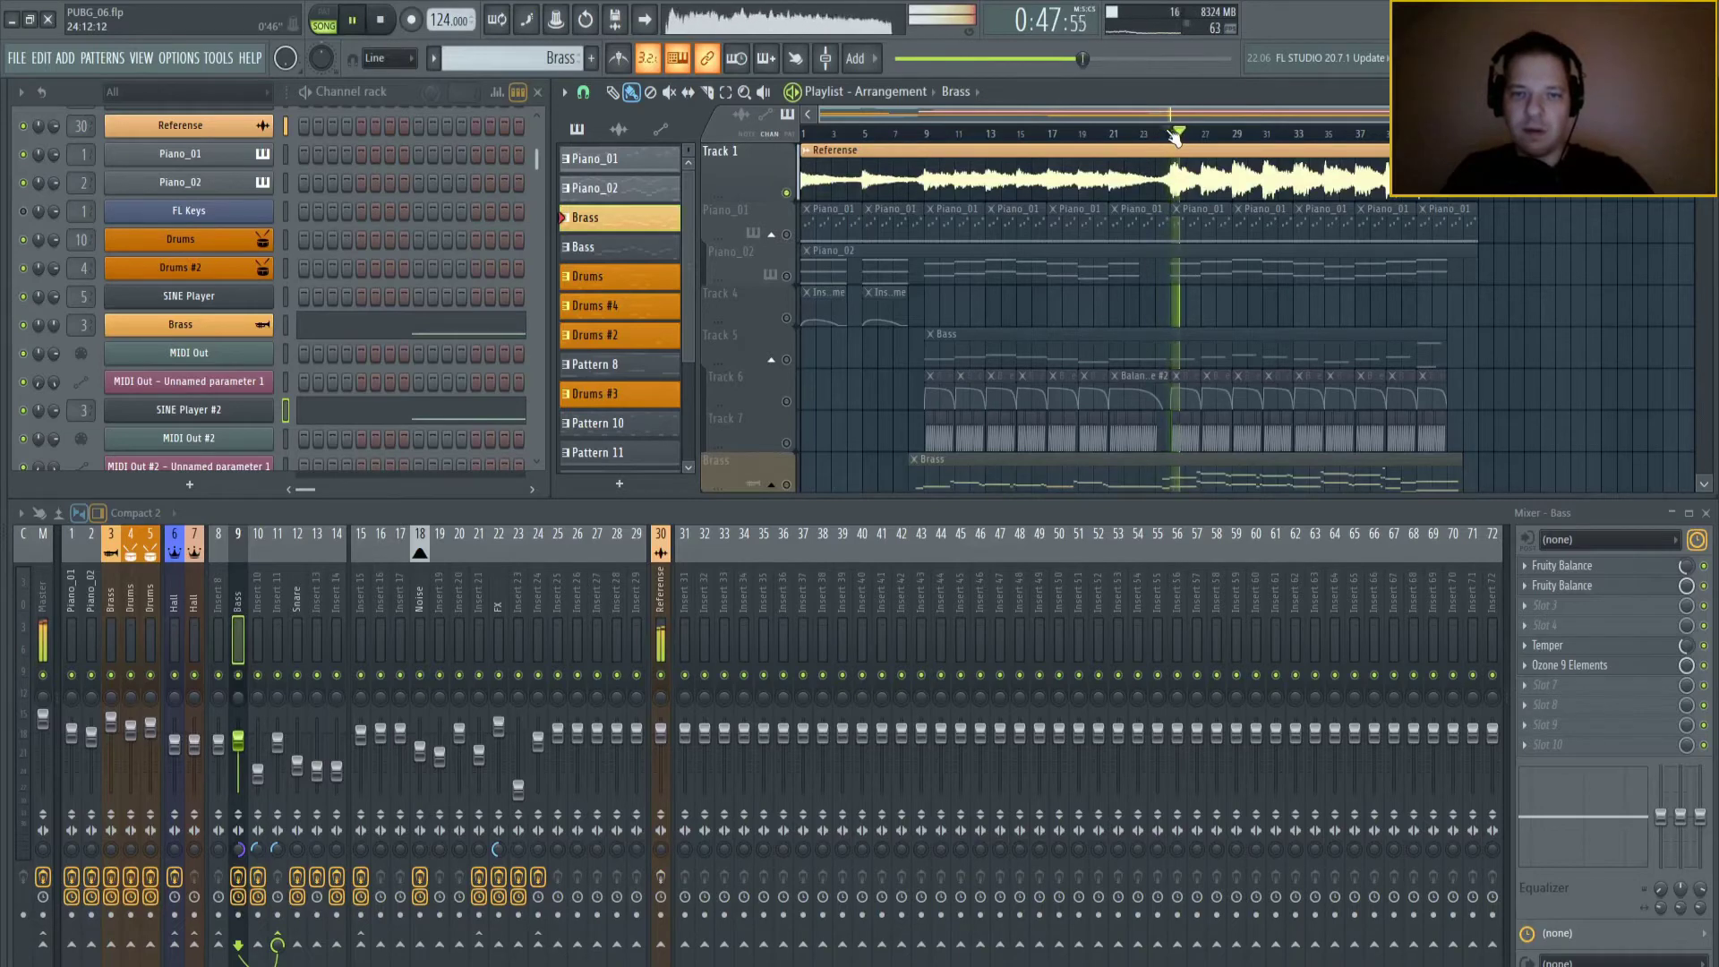
key("space")
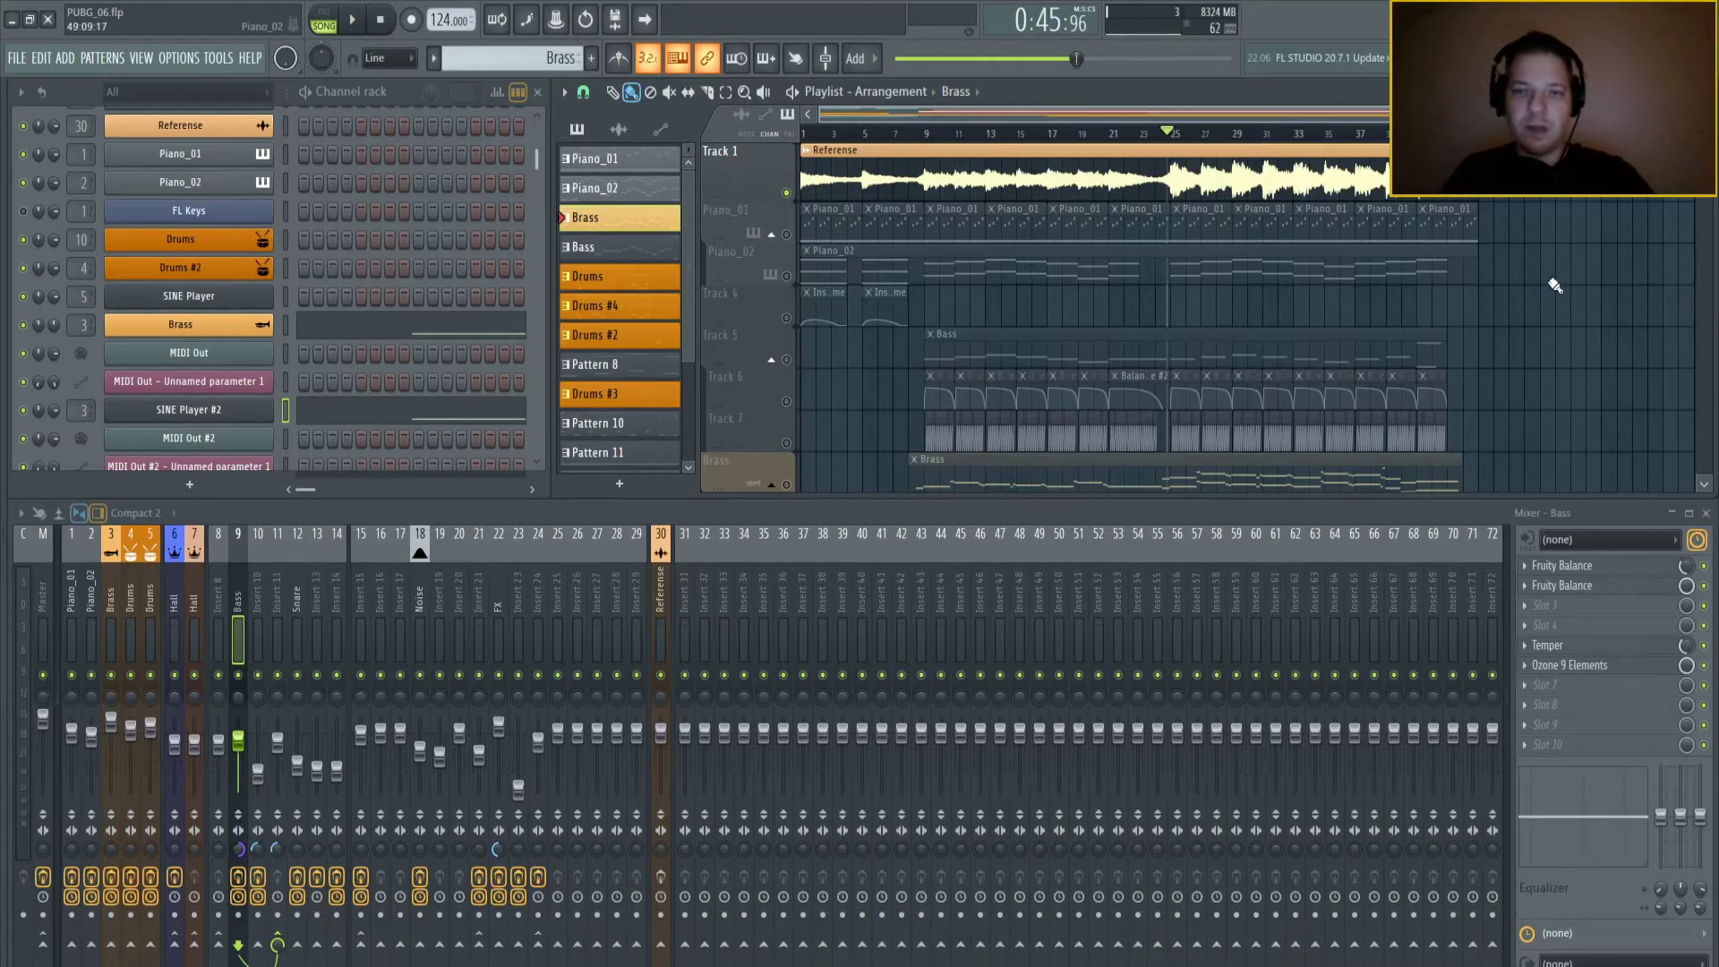
- Unmute Tracks 9, 10 and 11 in the playlist and mute the Referense insert in the mixer
scroll(1555, 284, "down", 5)
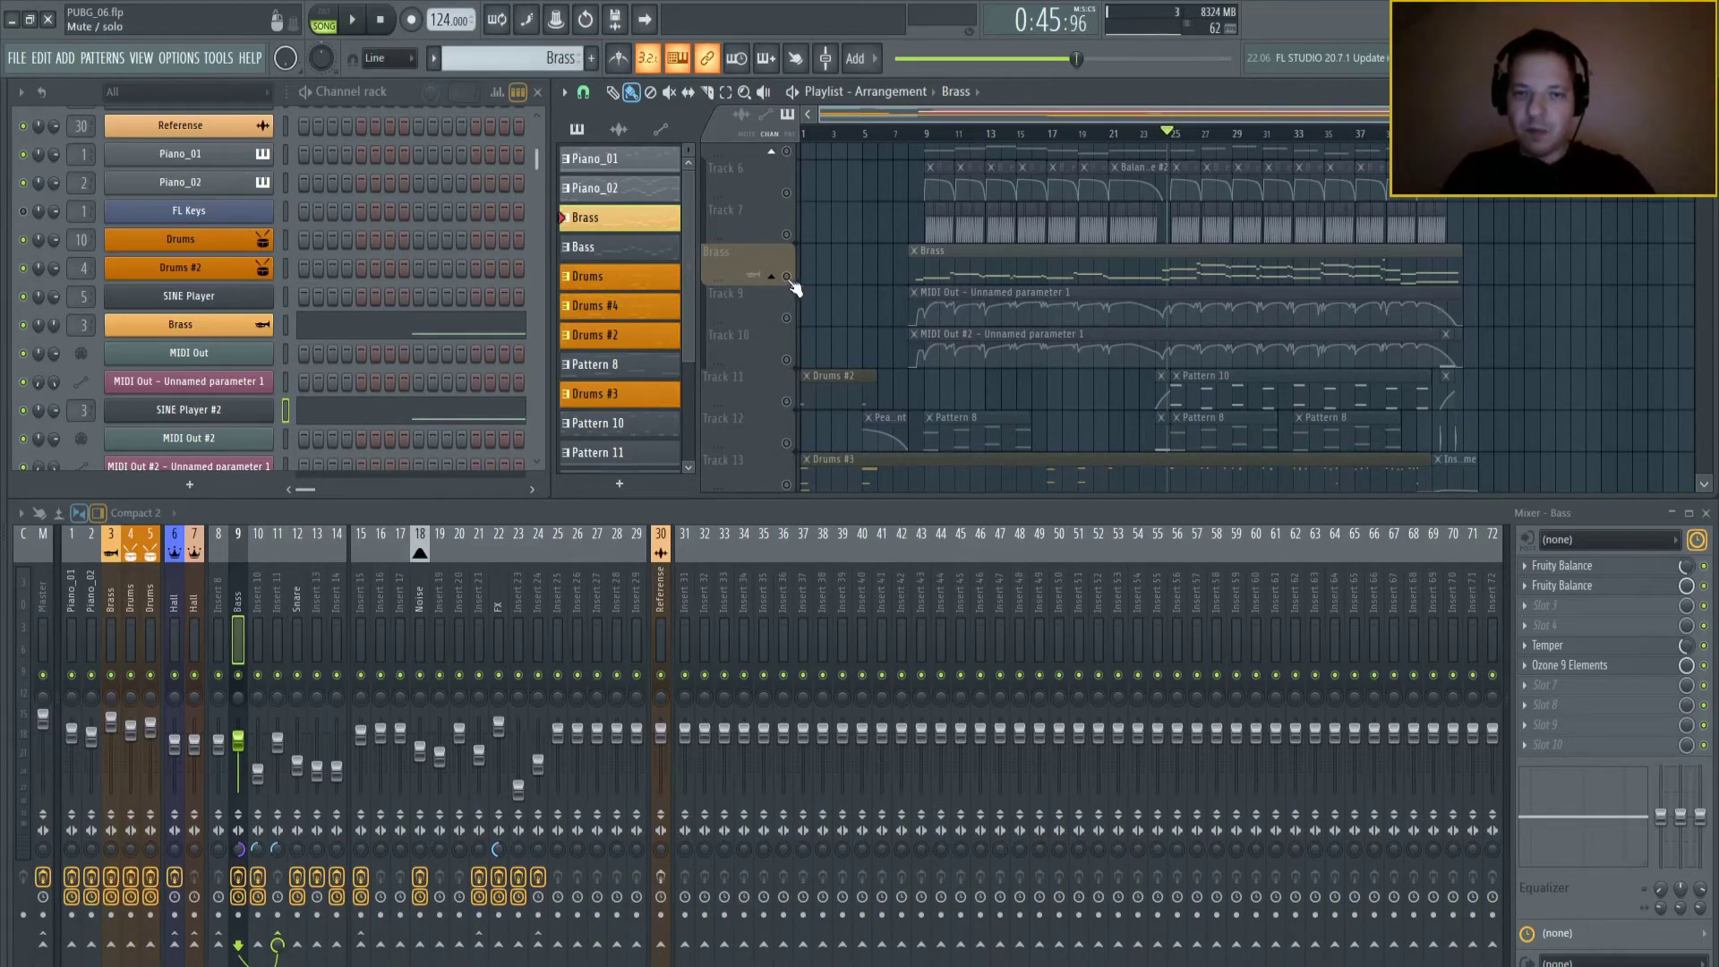
left_click(789, 375)
left_click(786, 359)
left_click(787, 318)
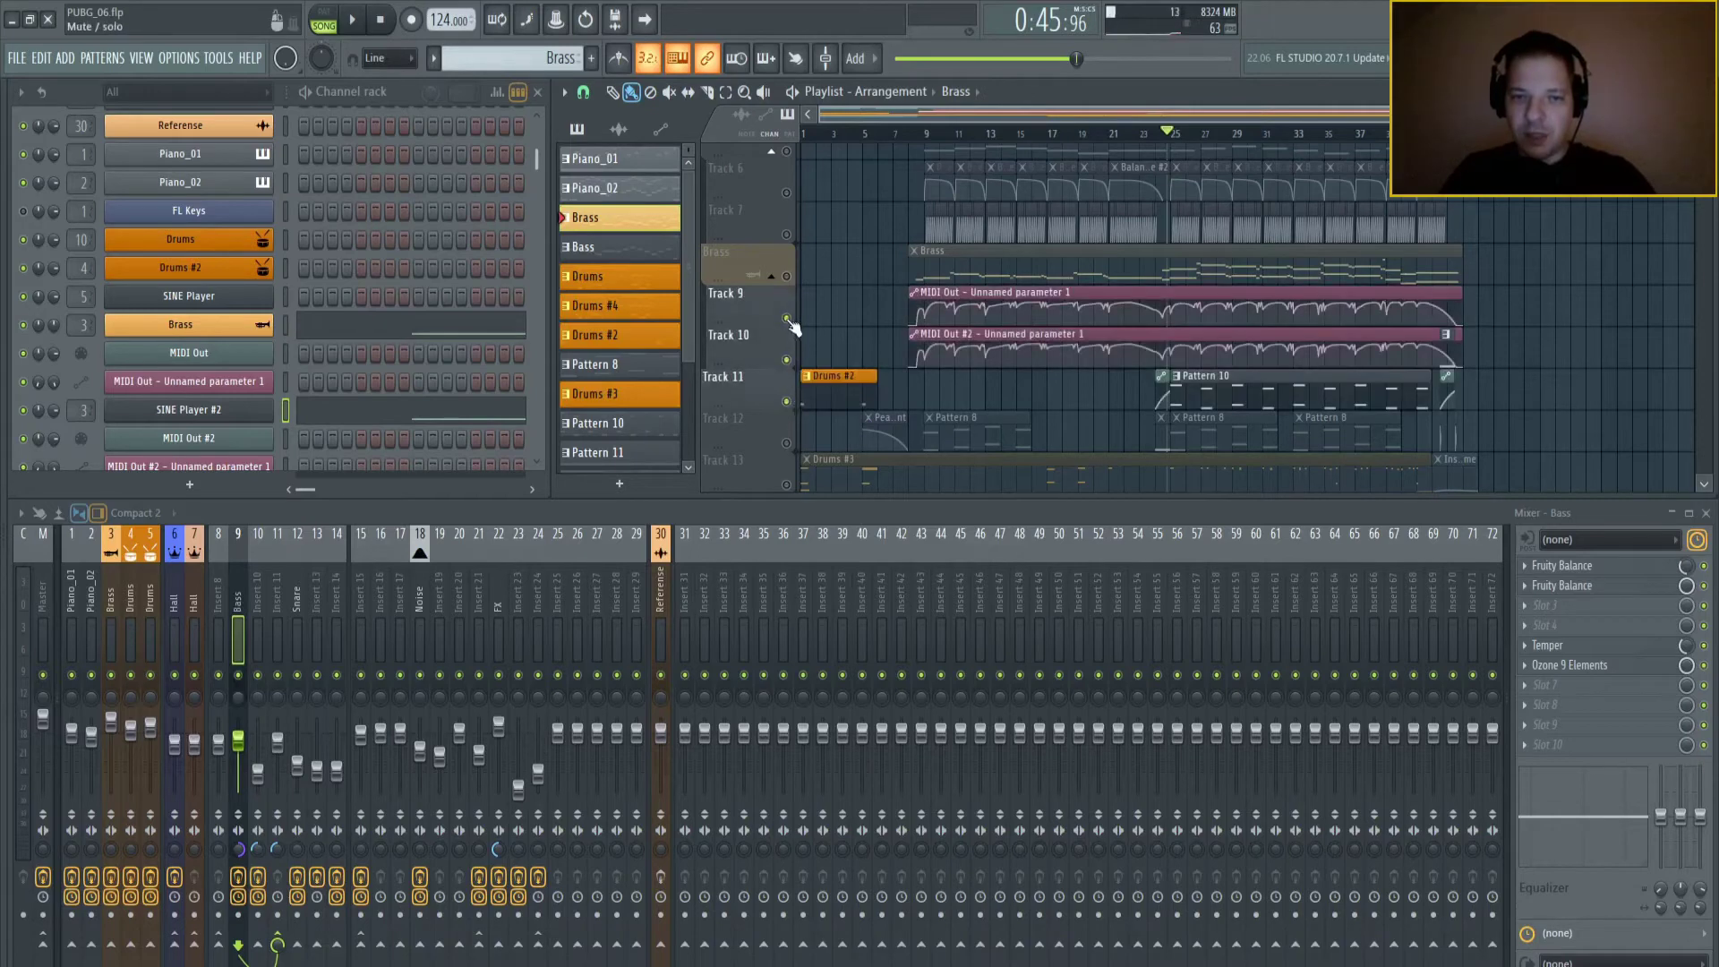
left_click(661, 677)
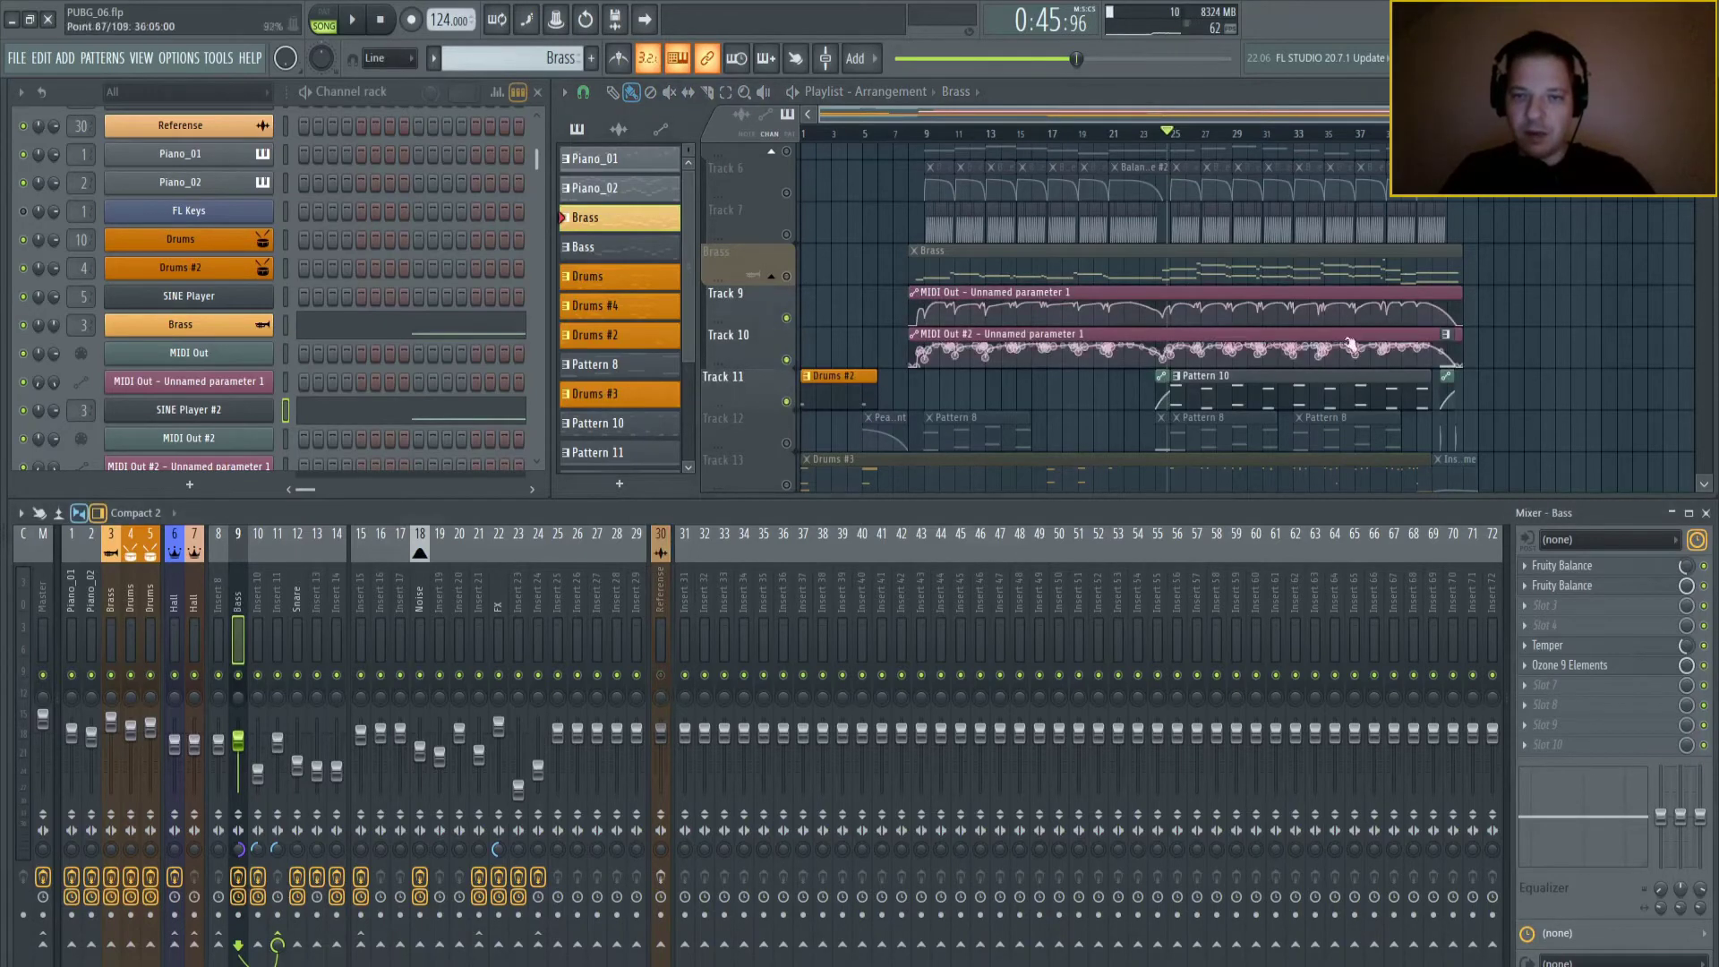
- Unmute the Brass track and play it together with its automation and Pattern 10 from bar 24
key("space")
key("space")
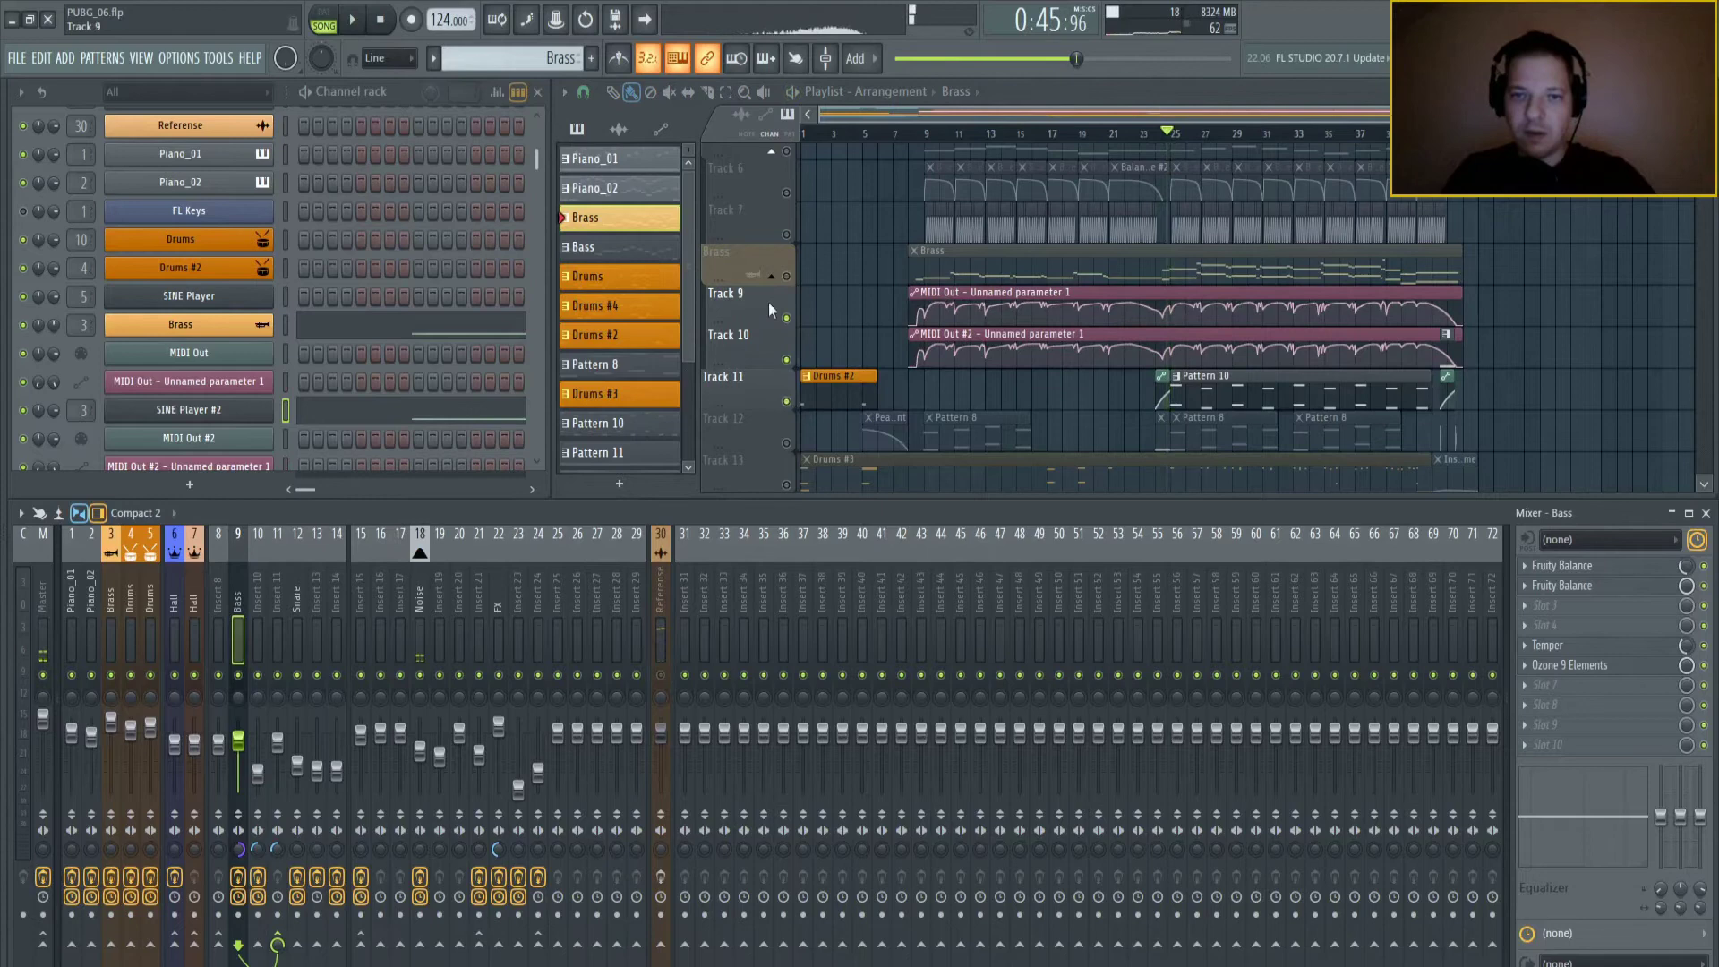
left_click(786, 275)
left_click(1158, 134)
key("space")
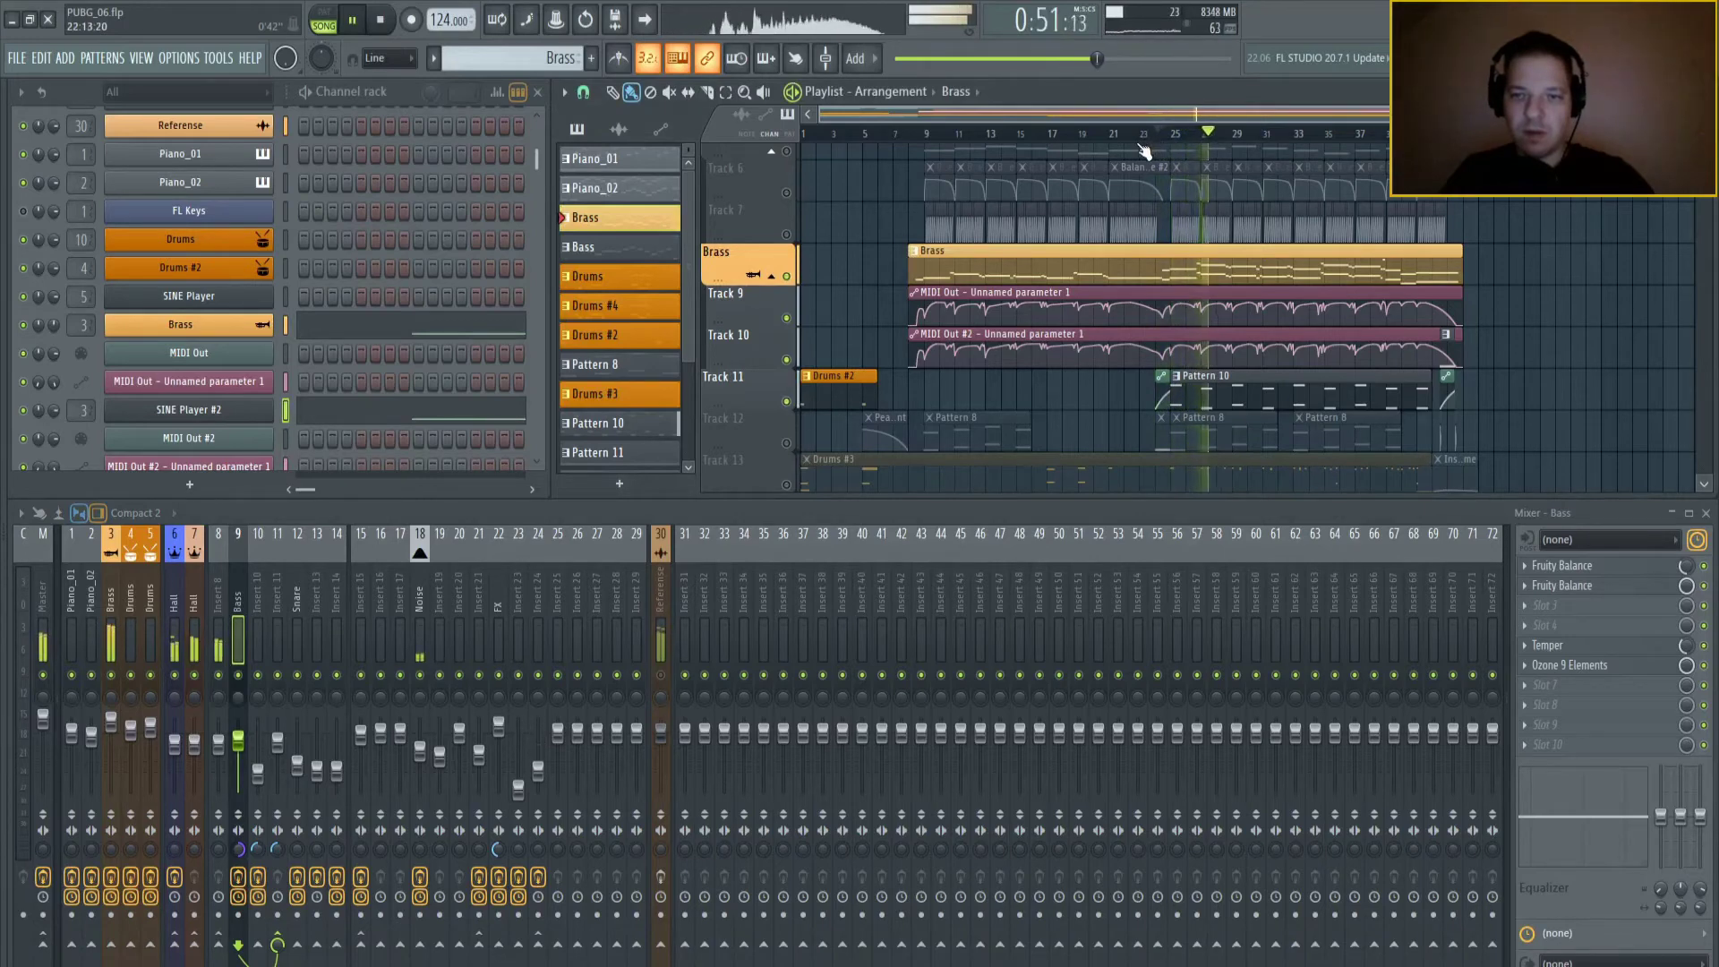
key("space")
- Unmute Track 13 with the Drums #3 clip and play it together with the brass from bar 24
scroll(814, 294, "down", 4)
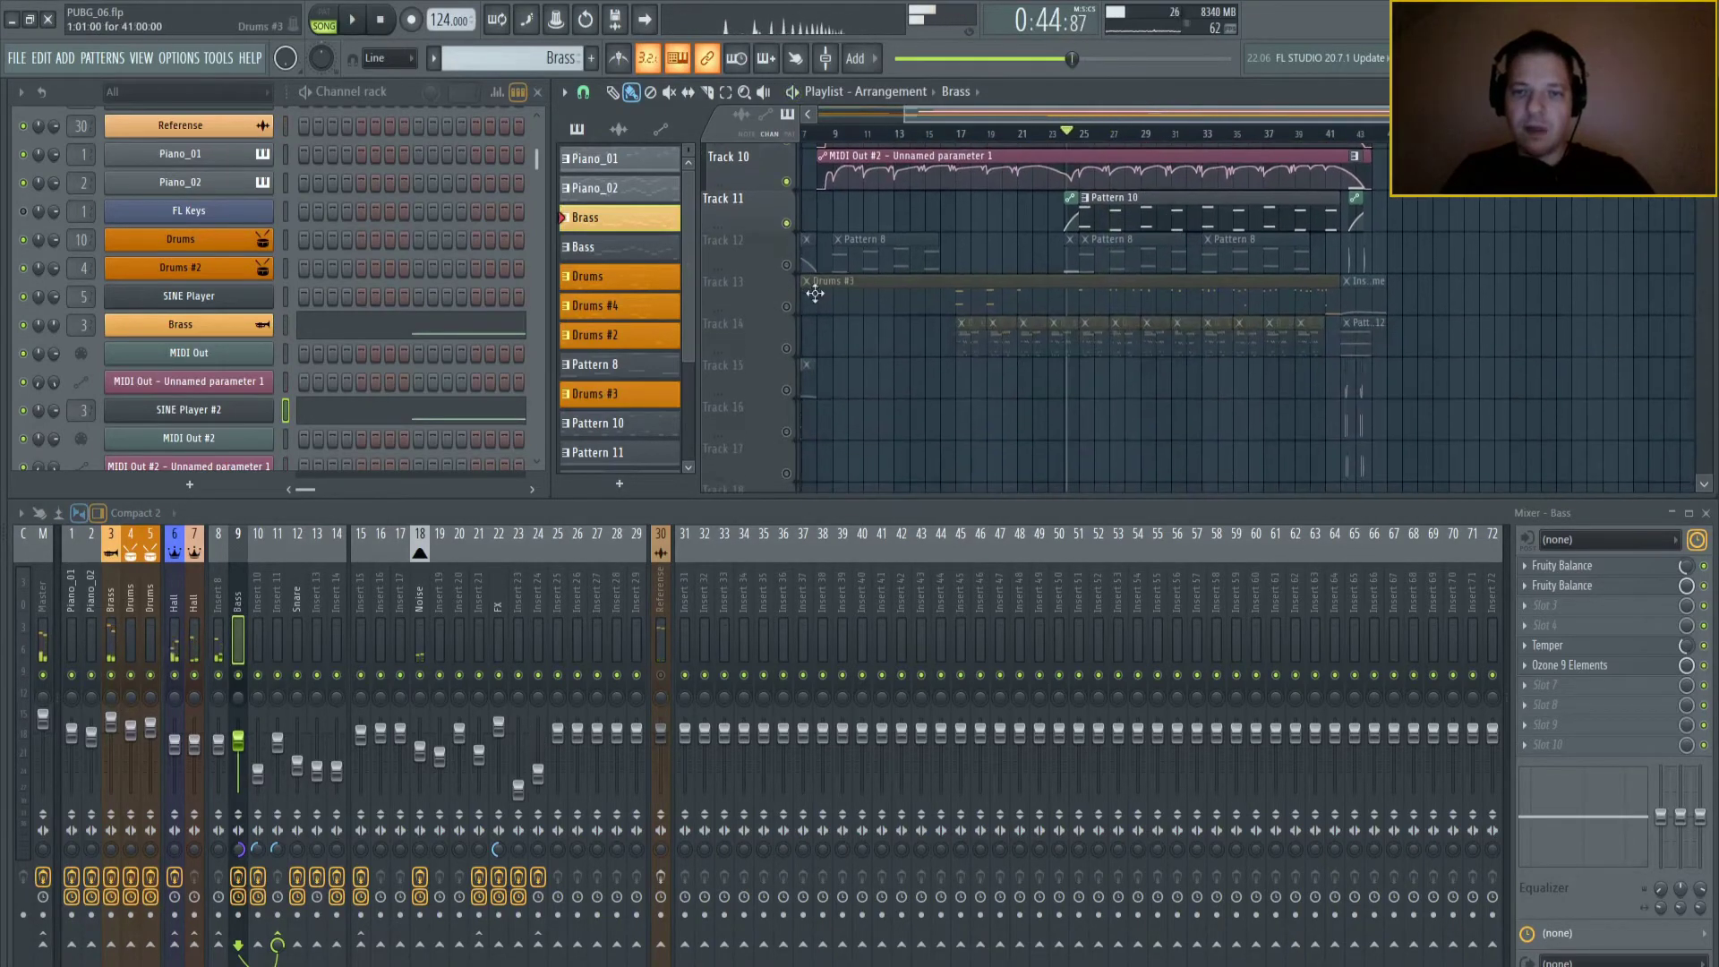
left_click(787, 308)
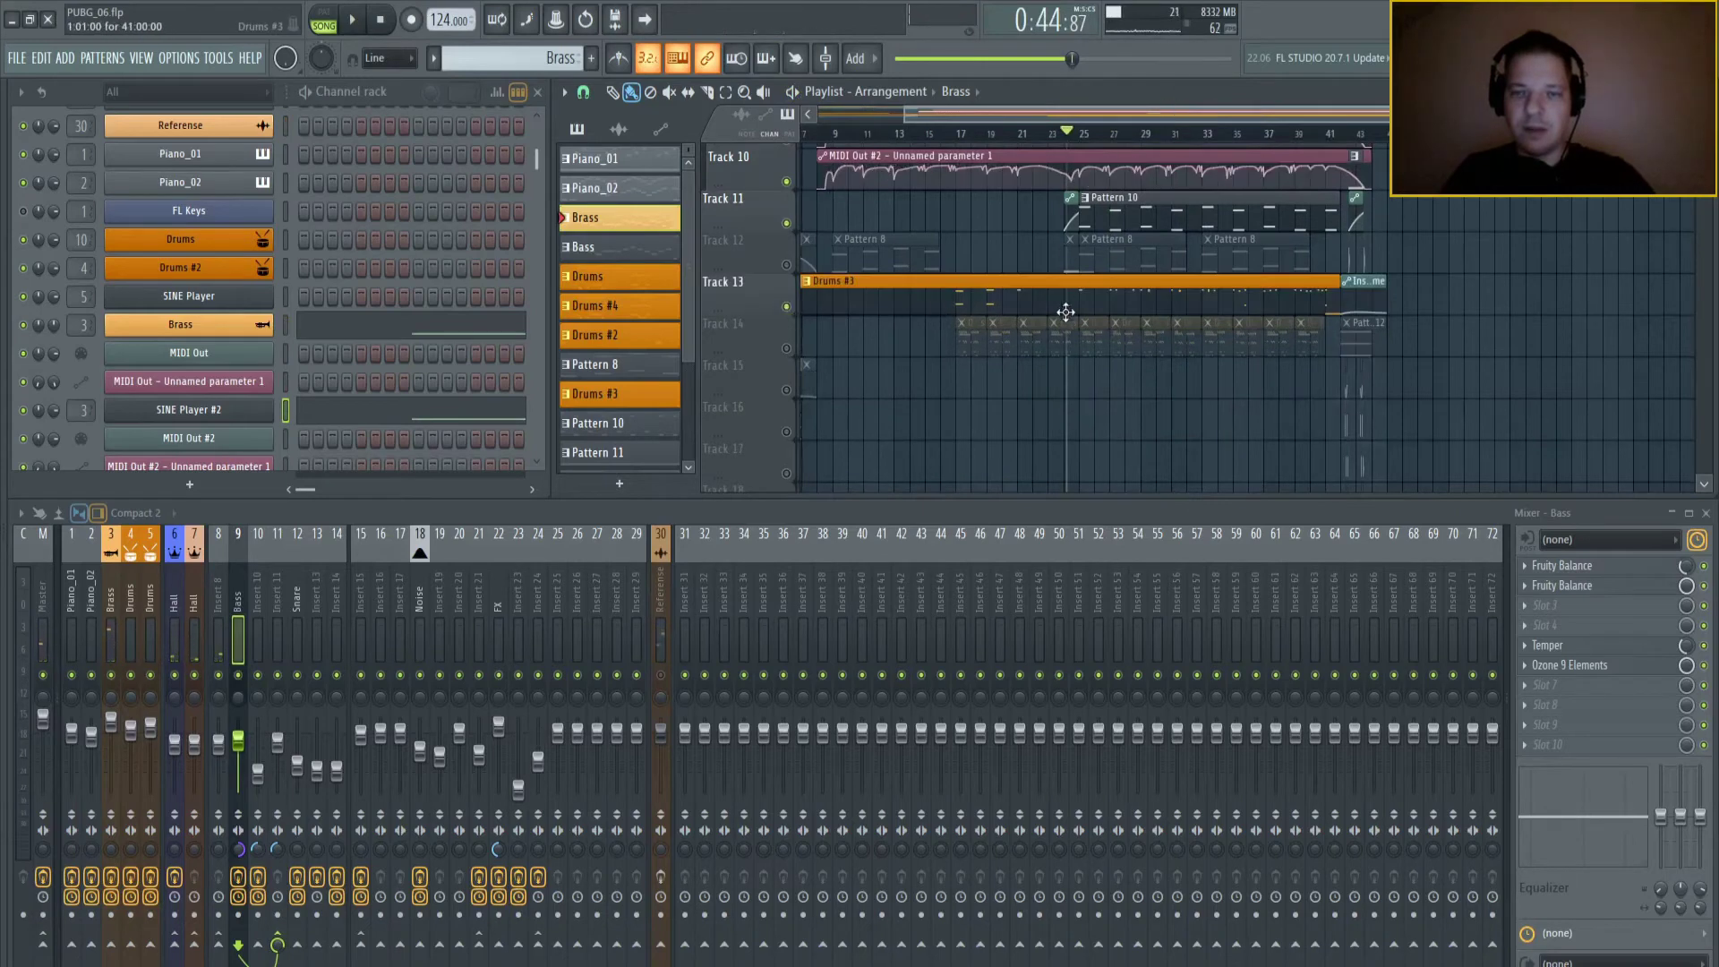
key("space")
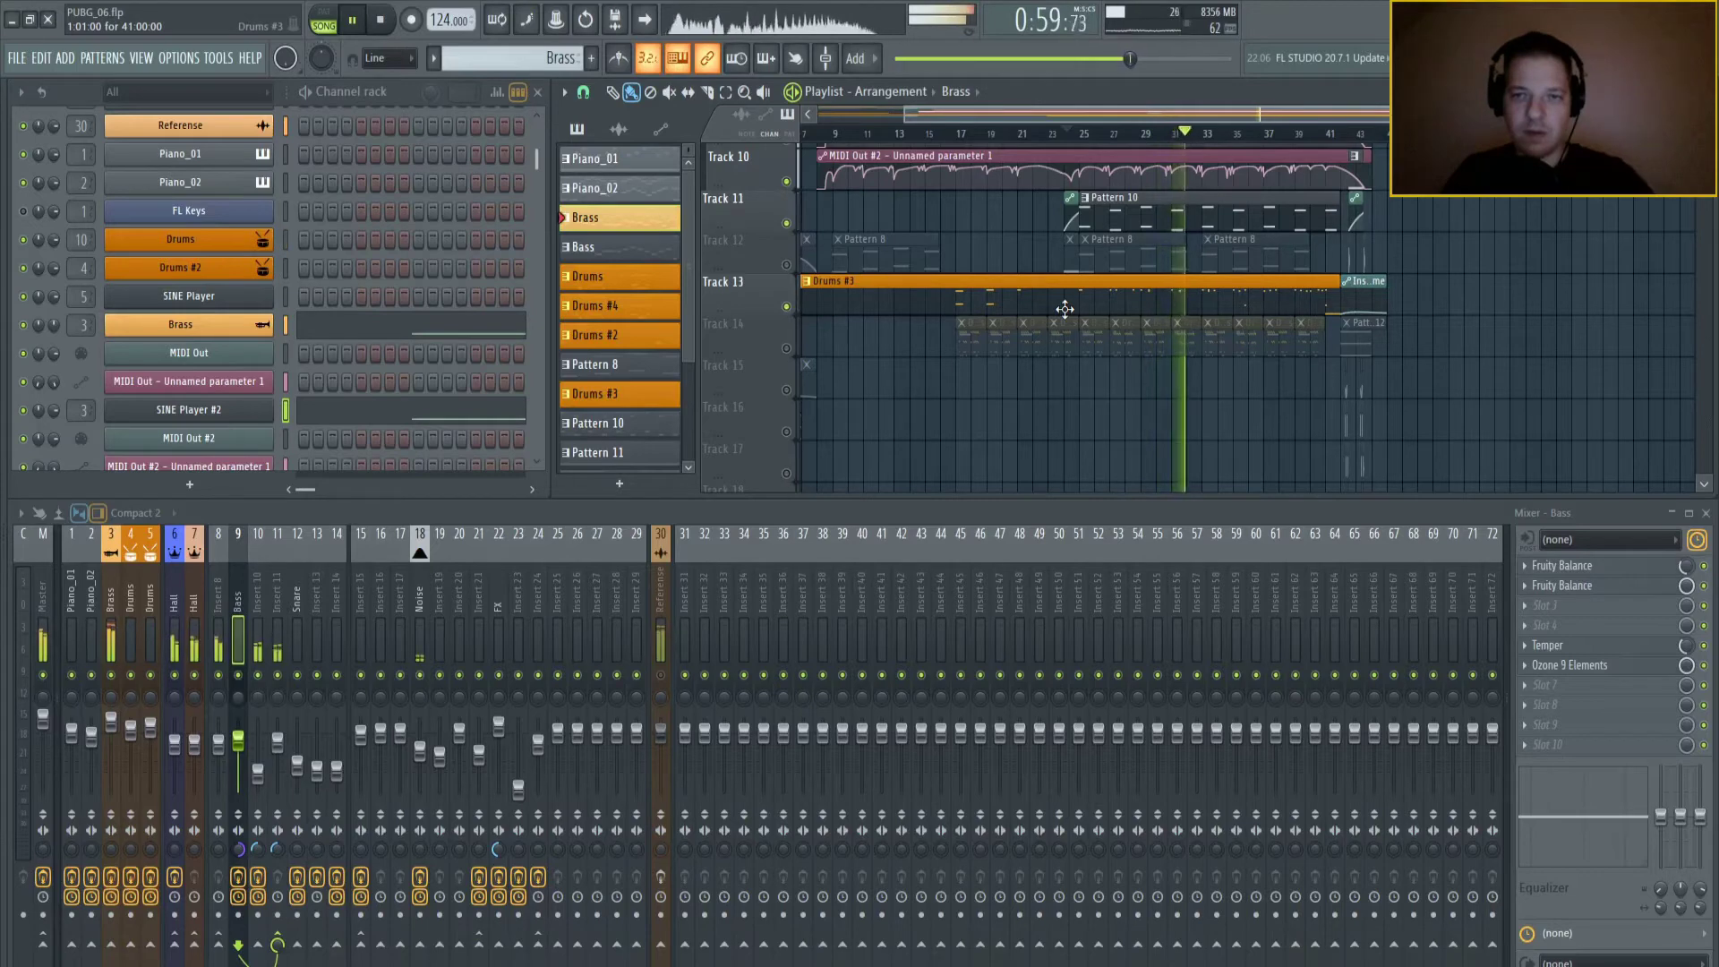
key("space")
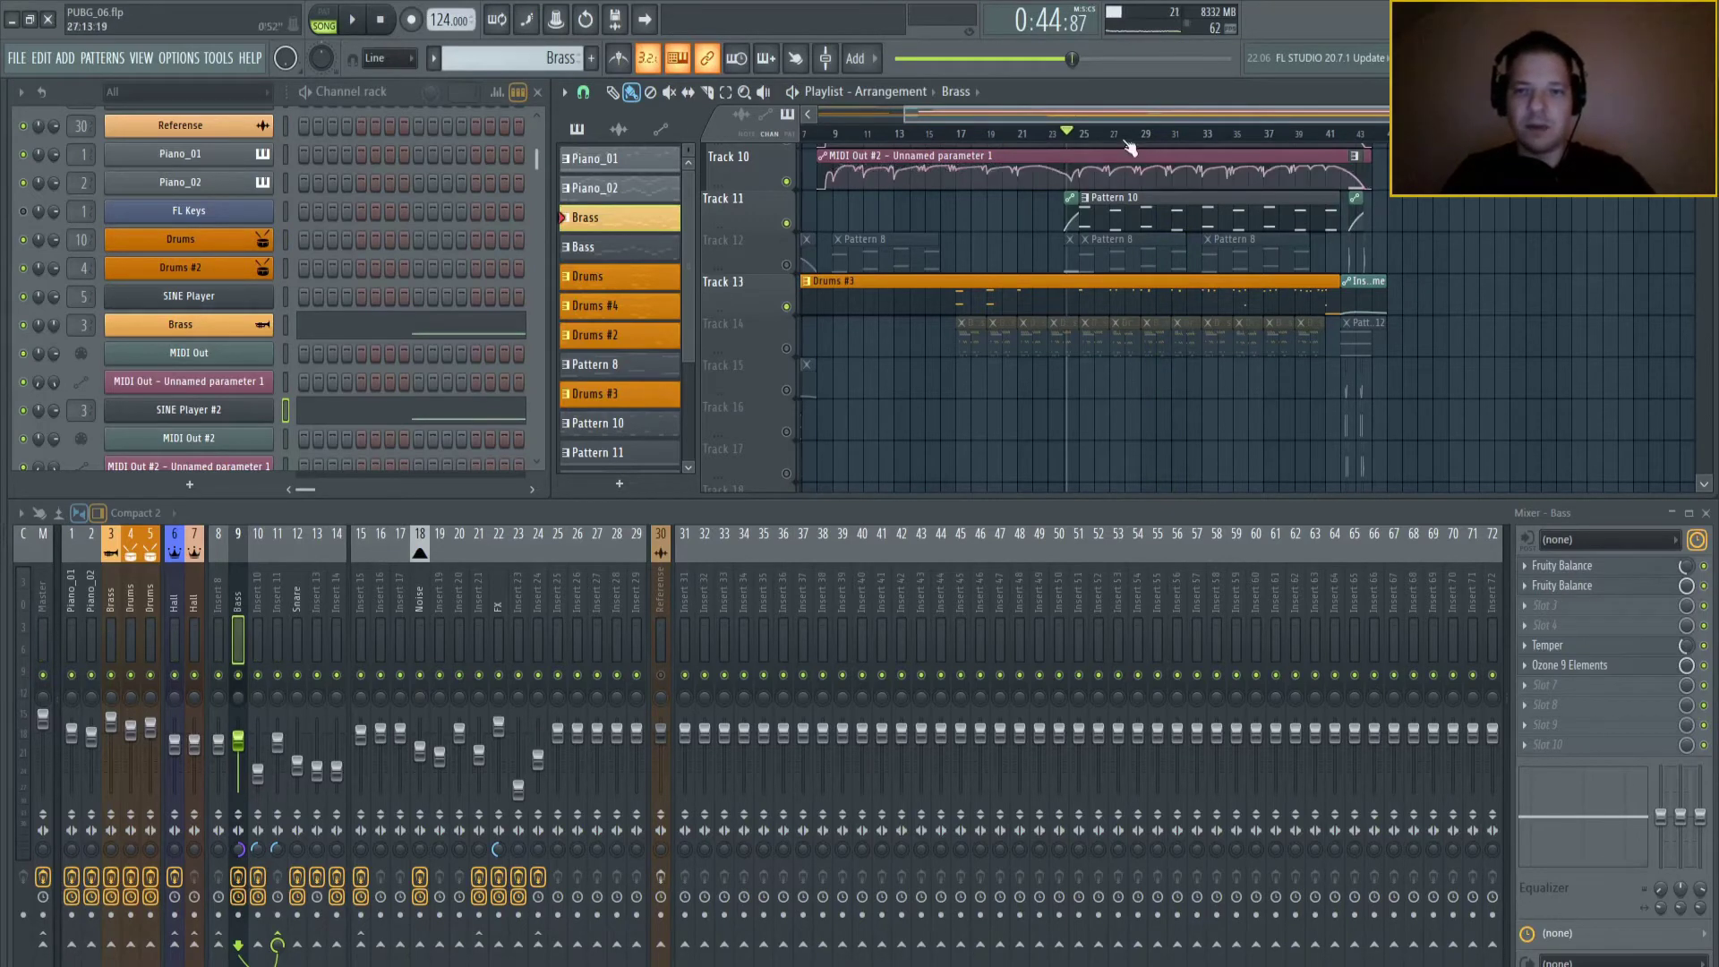
- Unmute Track 12, play the arrangement from bar 24, and select Pattern 8 before stopping playback
left_click(790, 266)
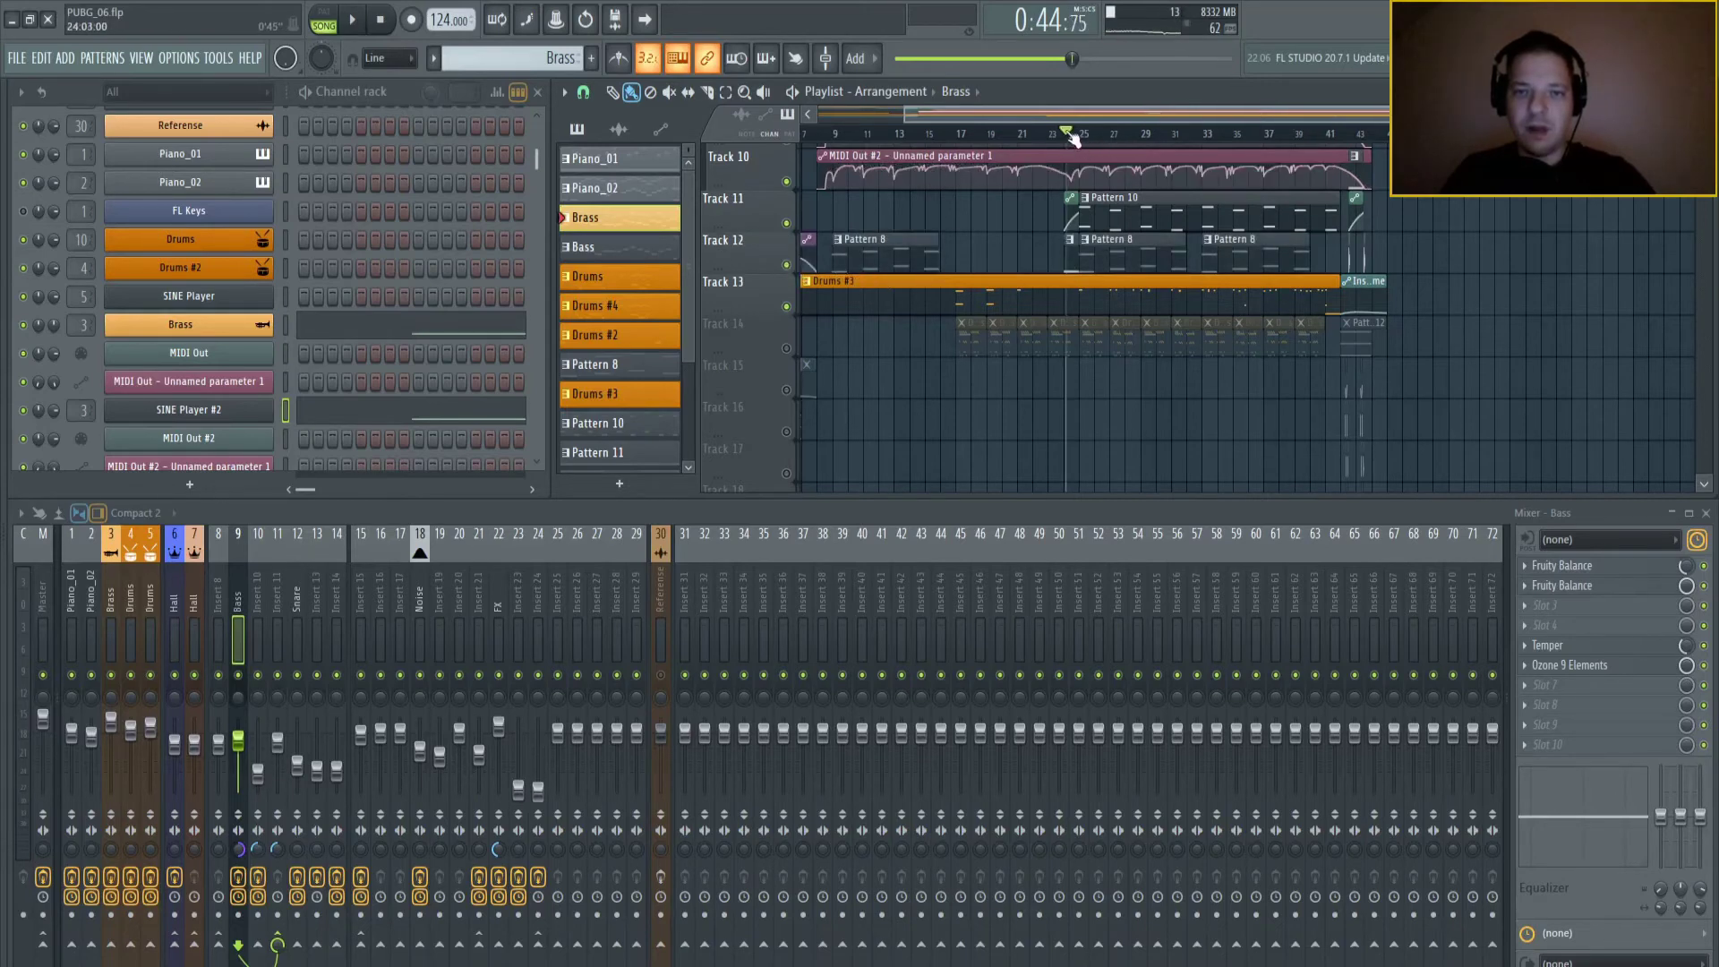
key("space")
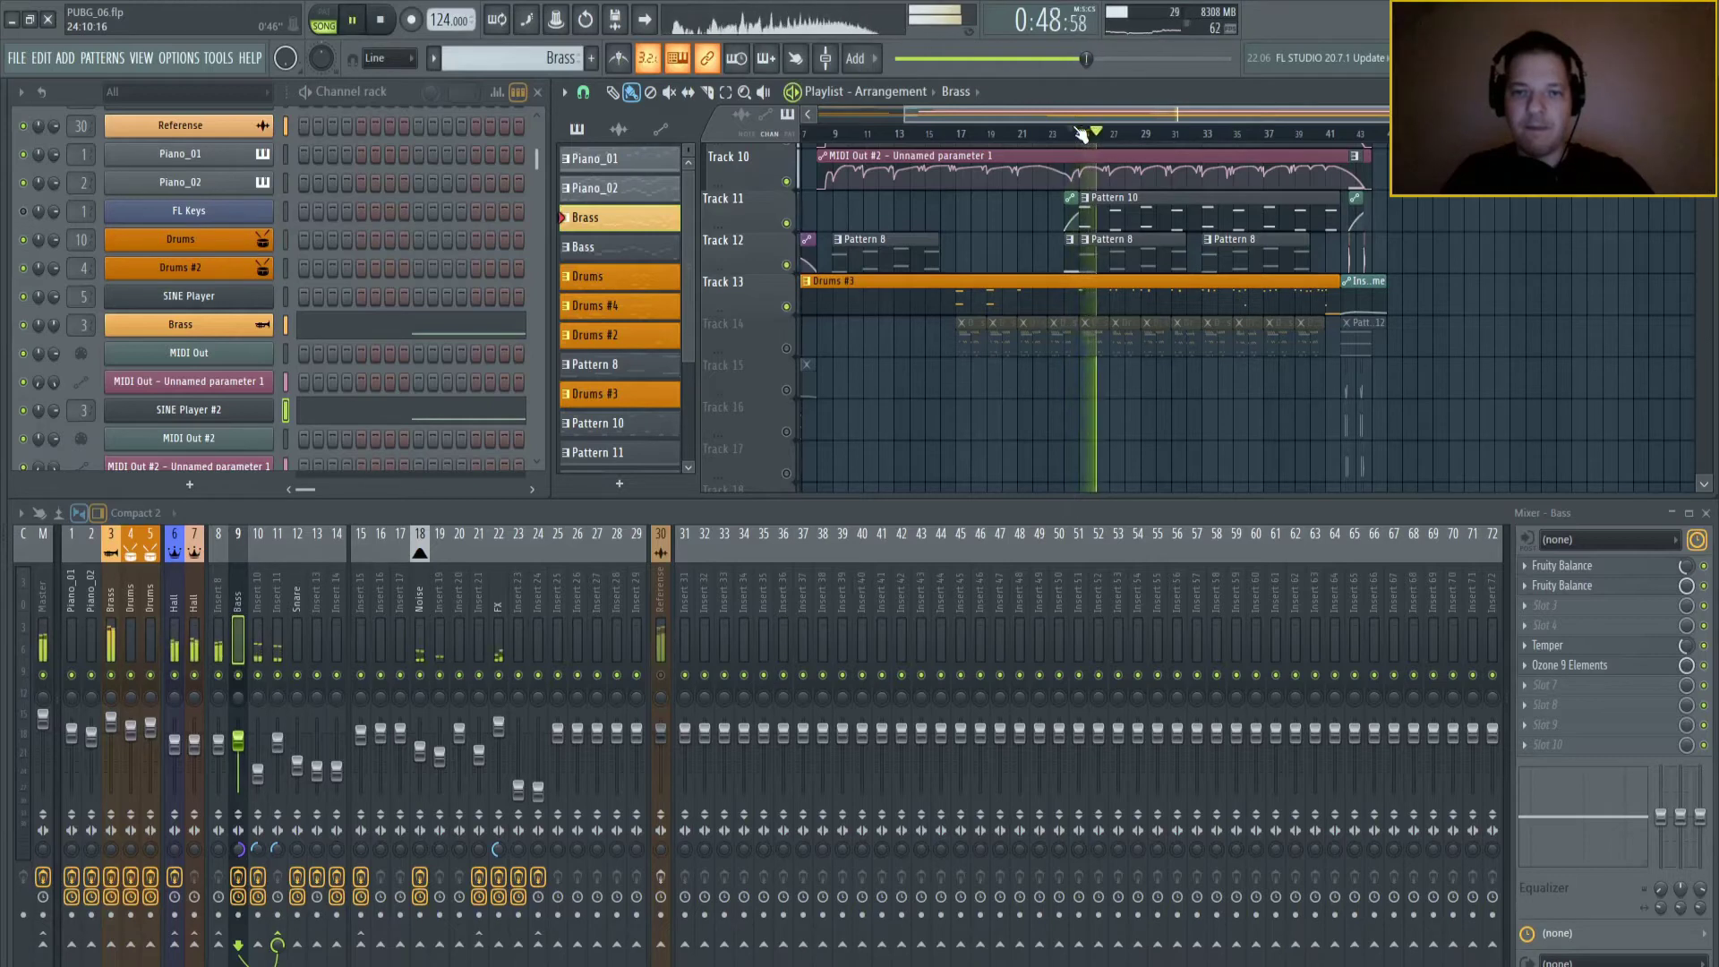
scroll(618, 341, "down", 1)
left_click(609, 338)
key("space")
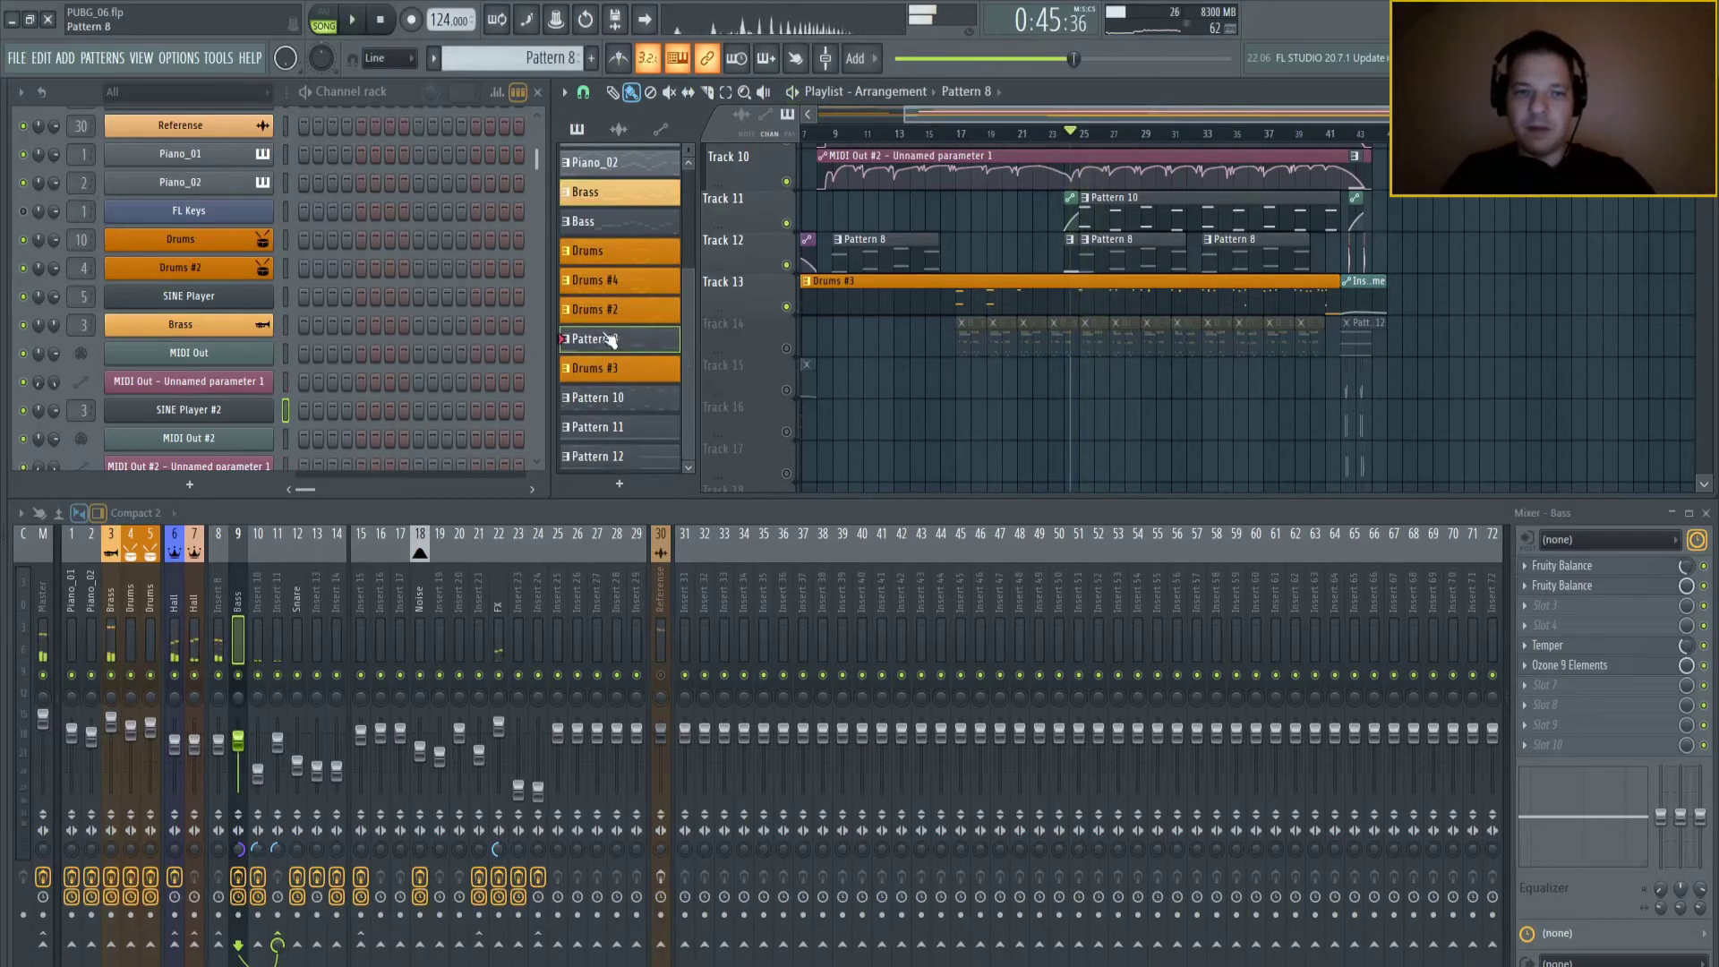
- Open the FLEX channel used by Pattern 8, view its Deep Cinepad preset, and close the instrument
scroll(538, 333, "down", 10)
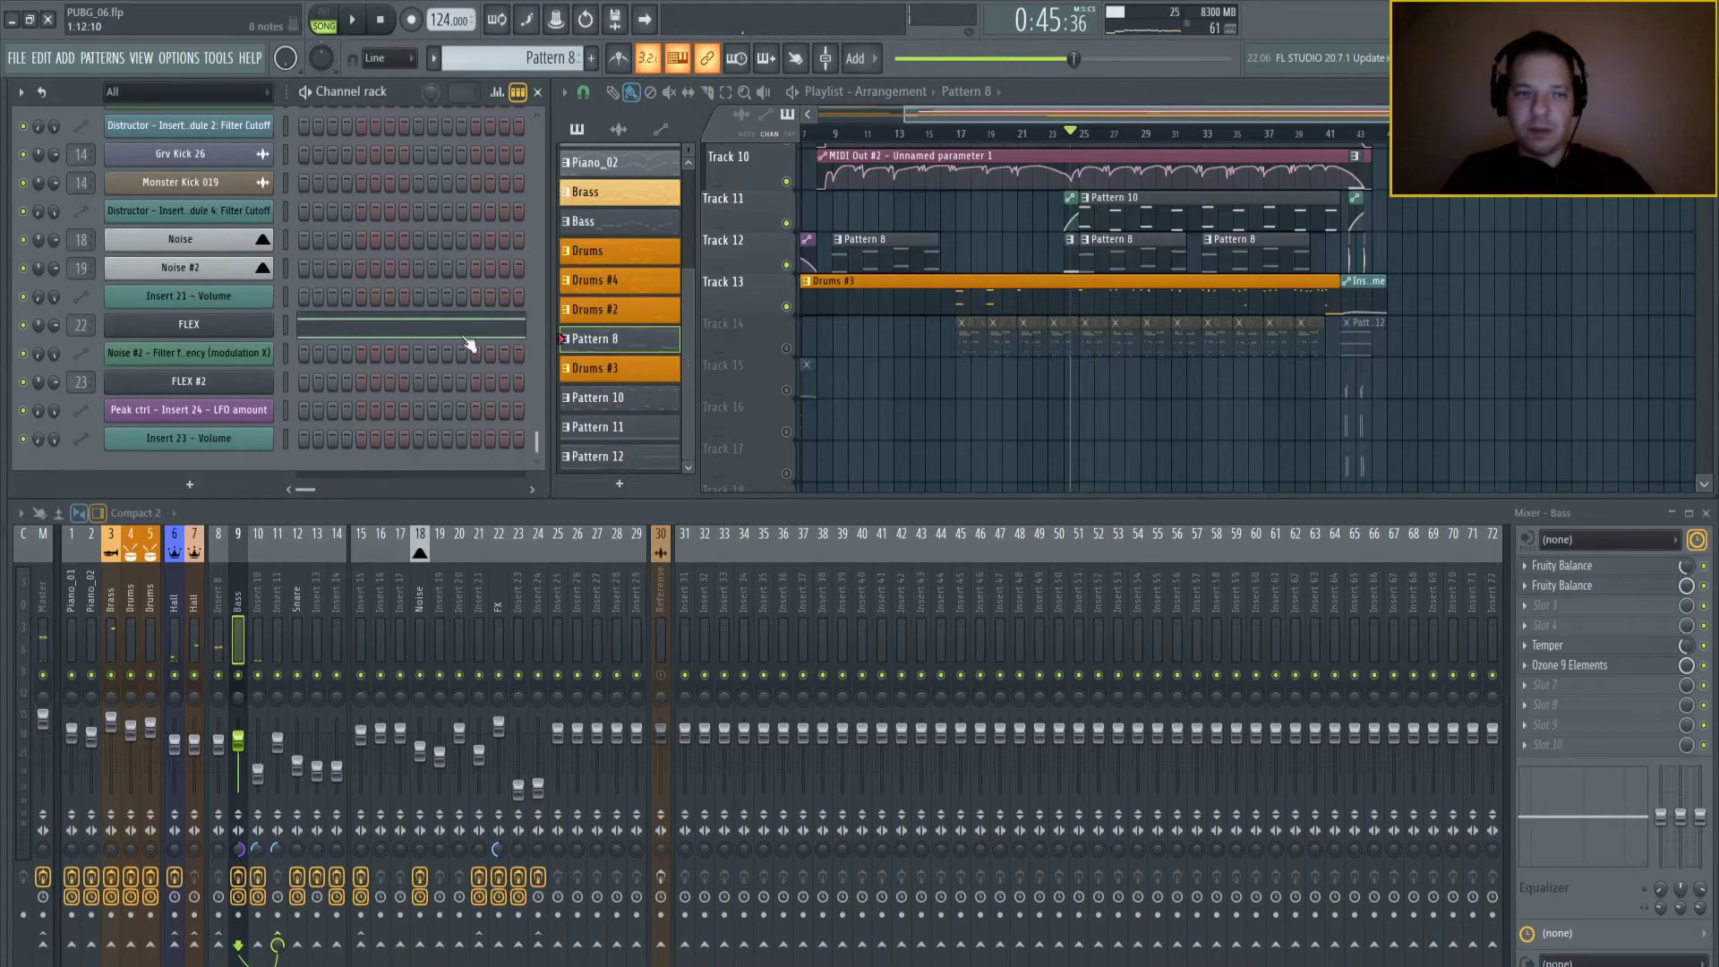
left_click(234, 325)
left_click(286, 328)
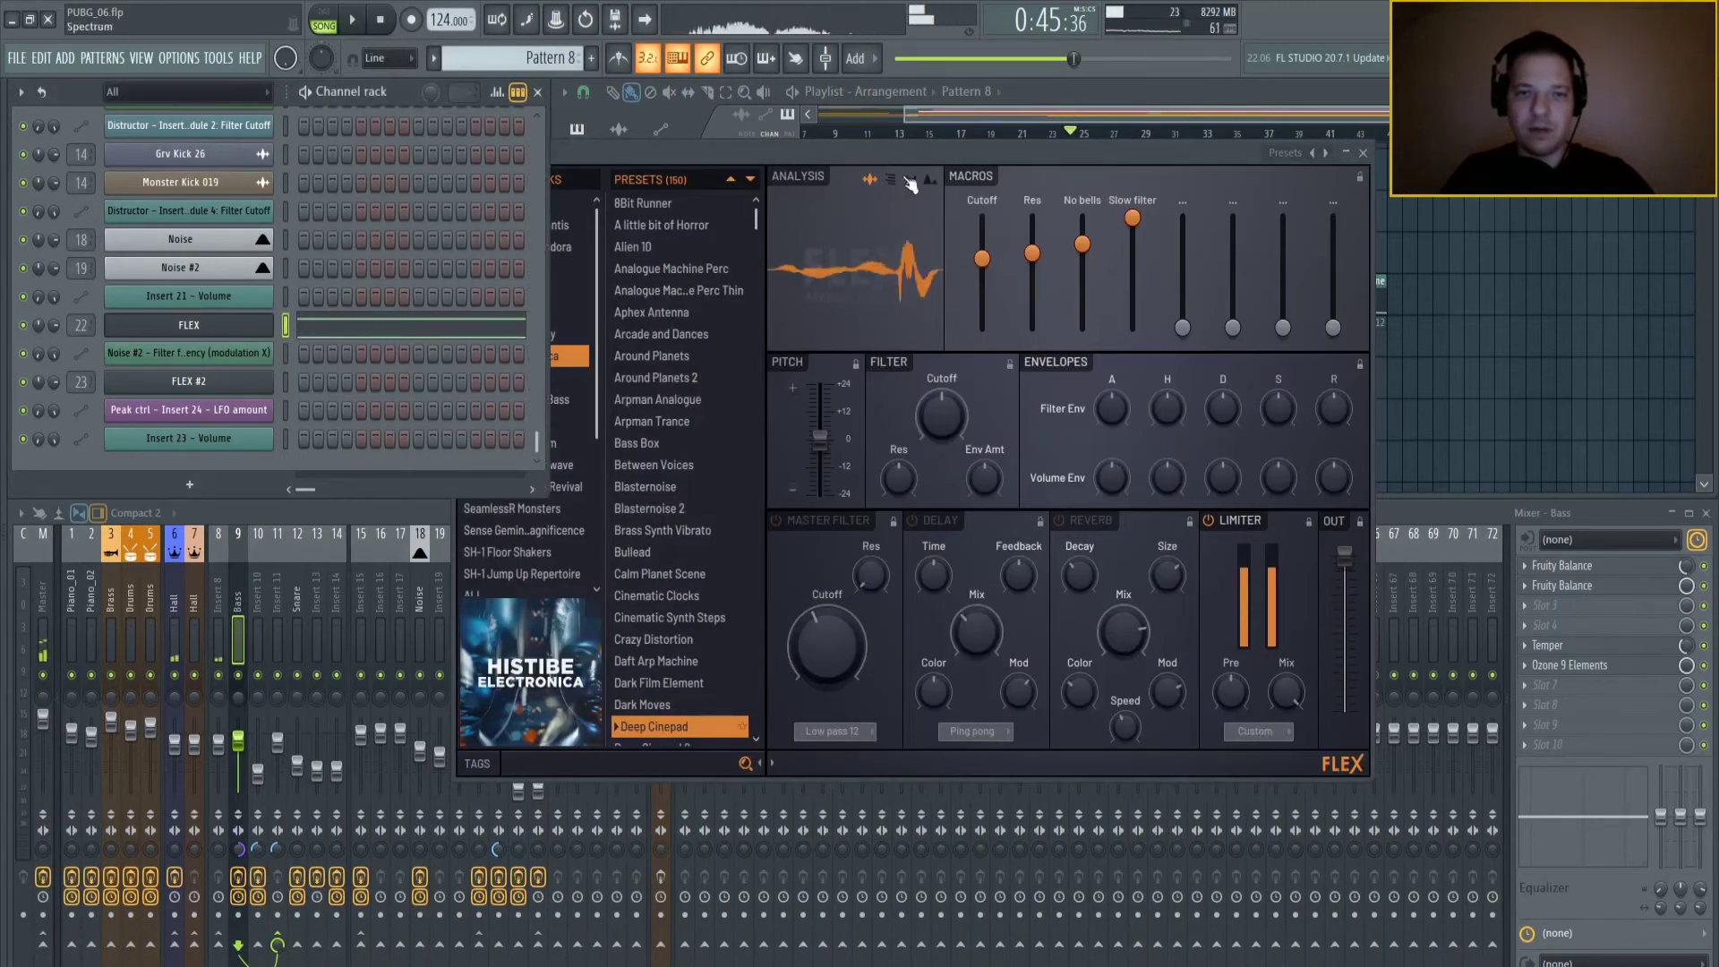
left_click(1365, 154)
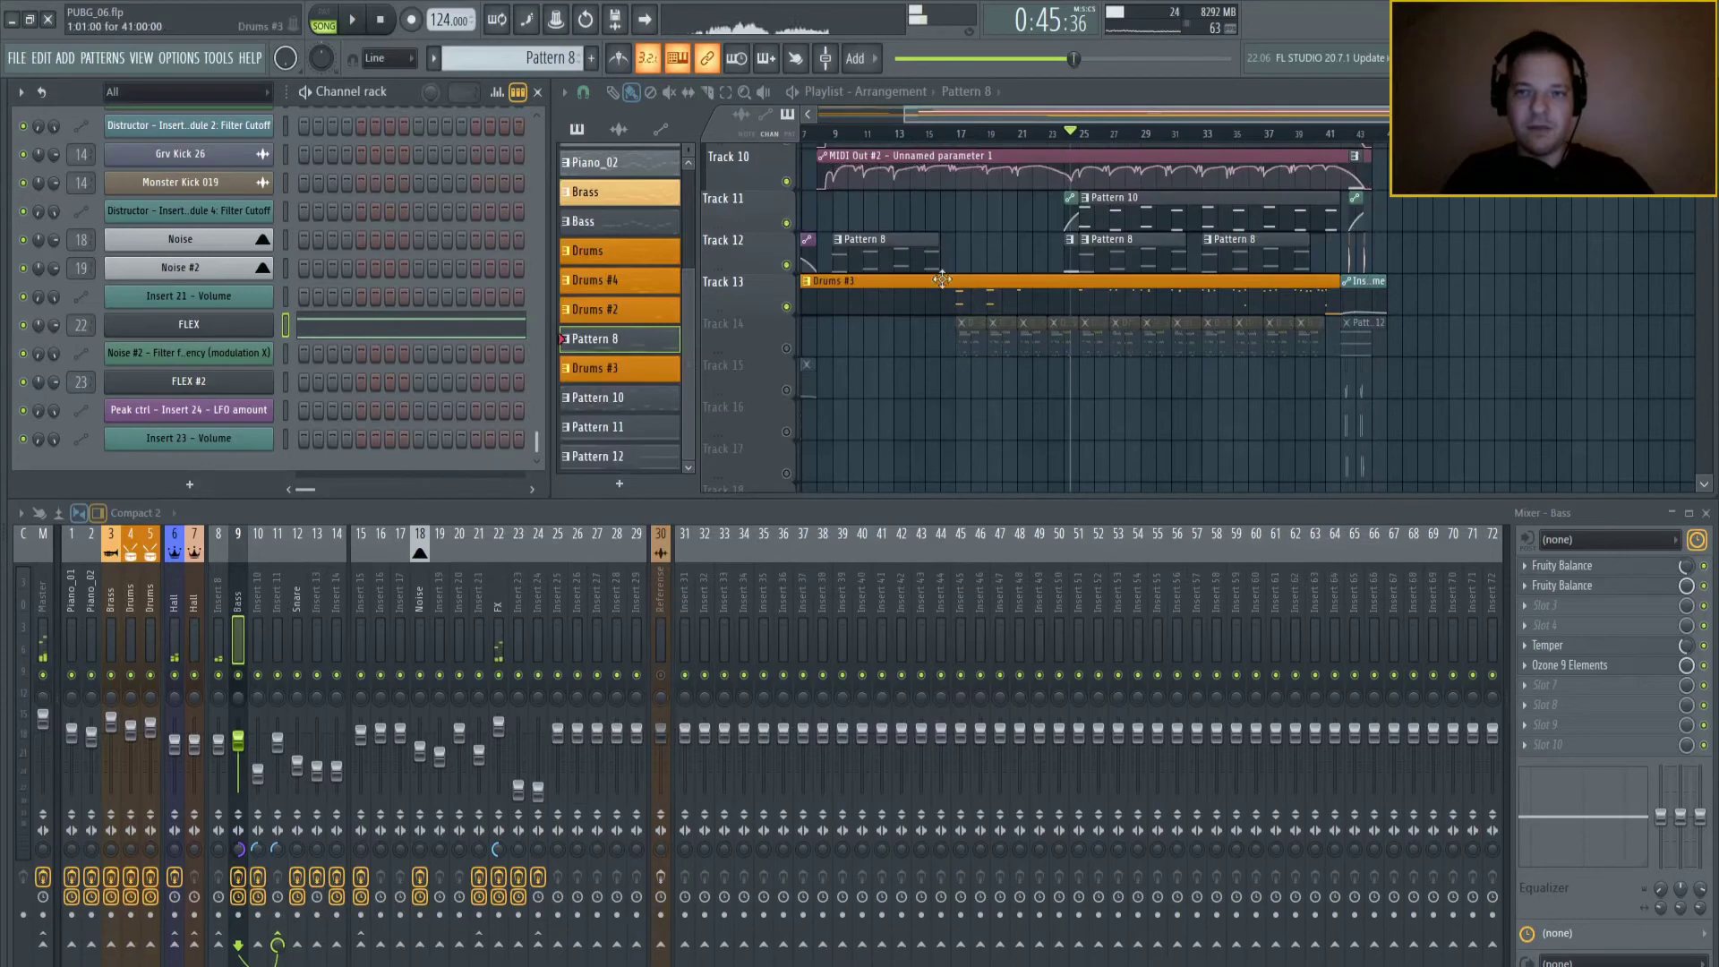
- Unmute Track 14, play the arrangement from bar 23, and select the FX mixer insert to show its effects
left_click(787, 350)
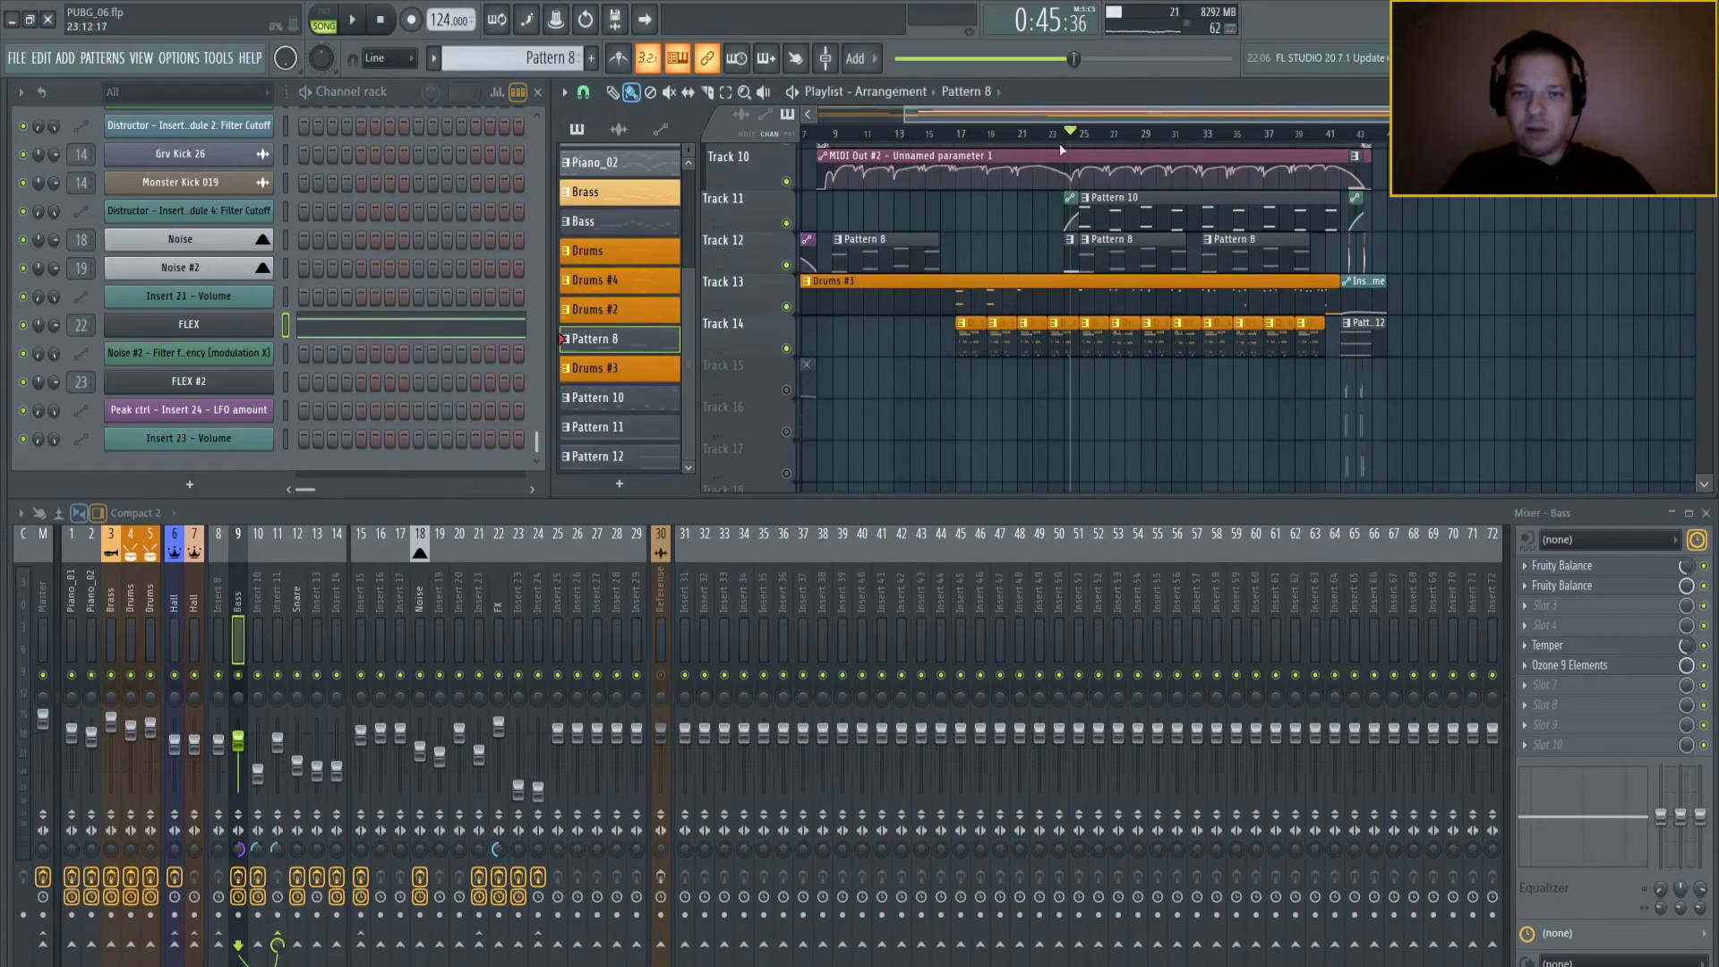
left_click_drag(1072, 135, 1064, 136)
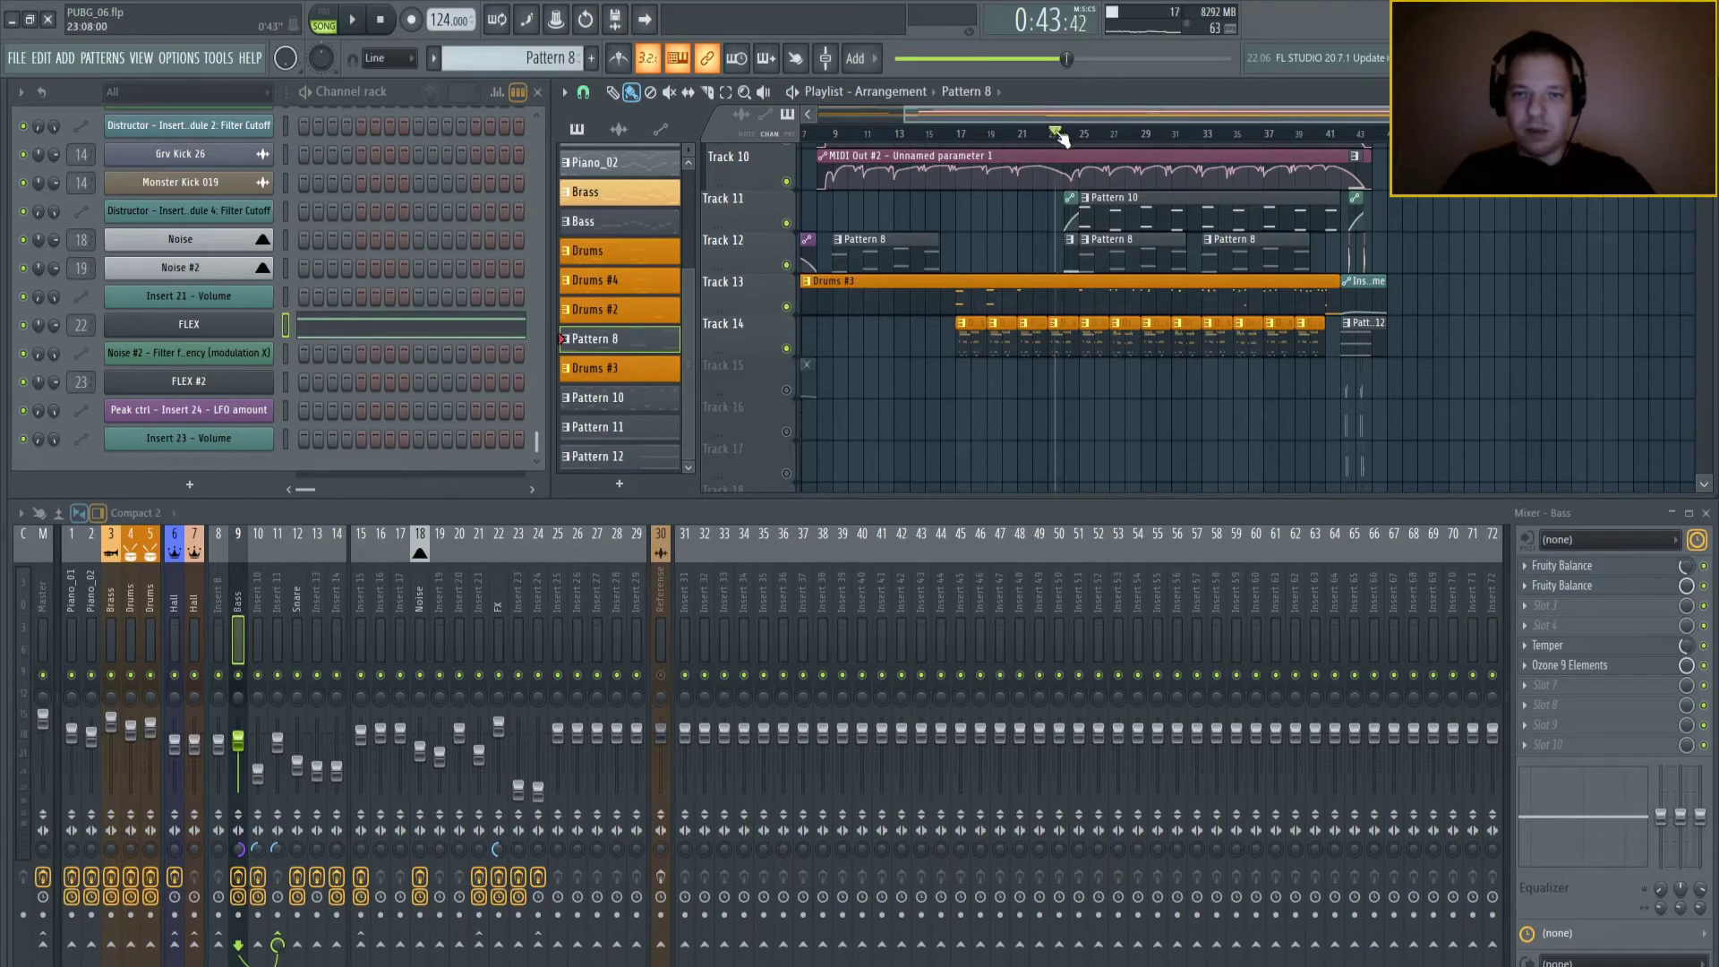
key("space")
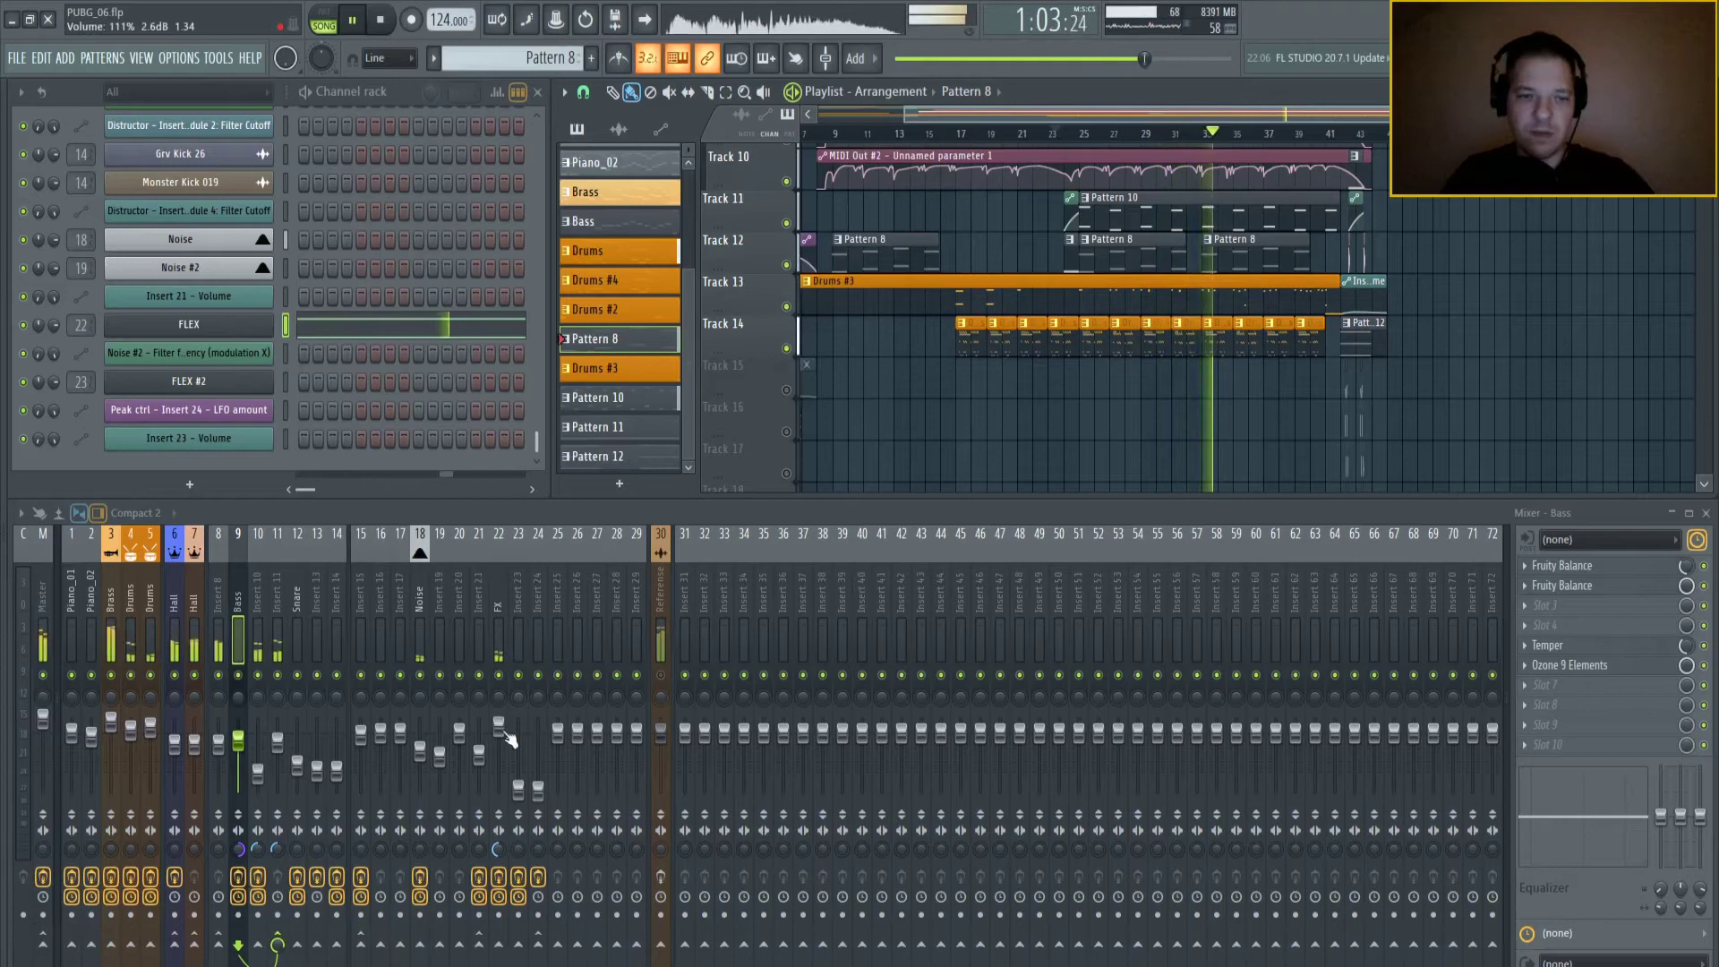
left_click(498, 595)
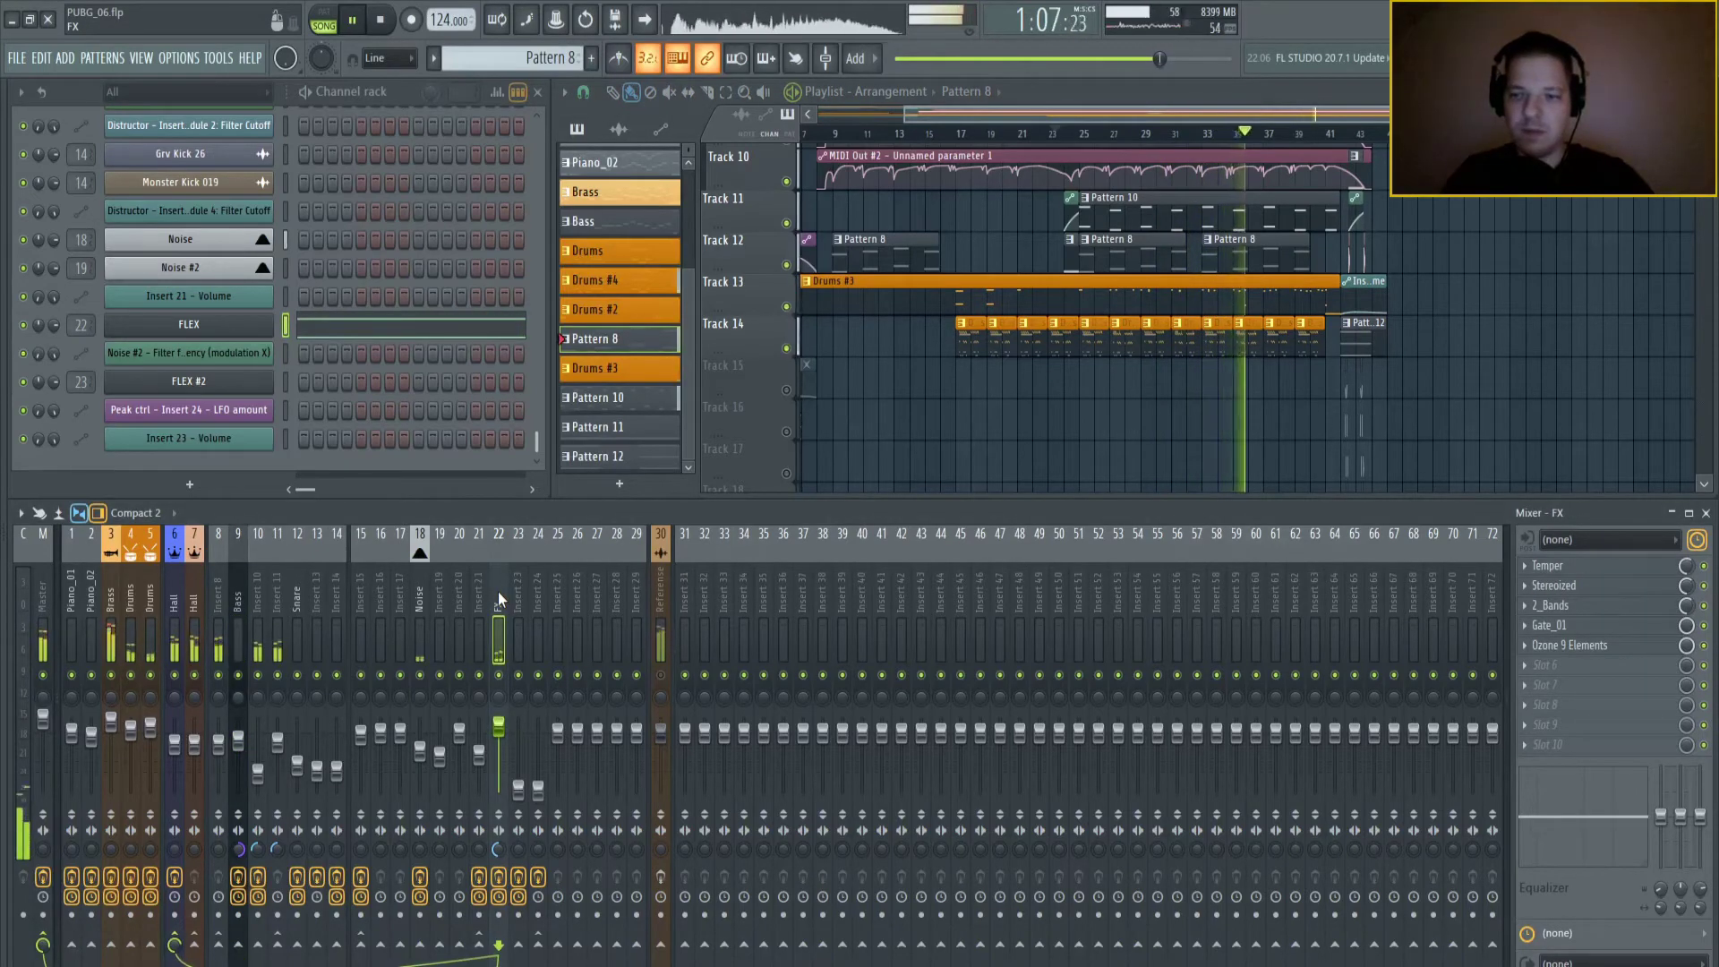
key("space")
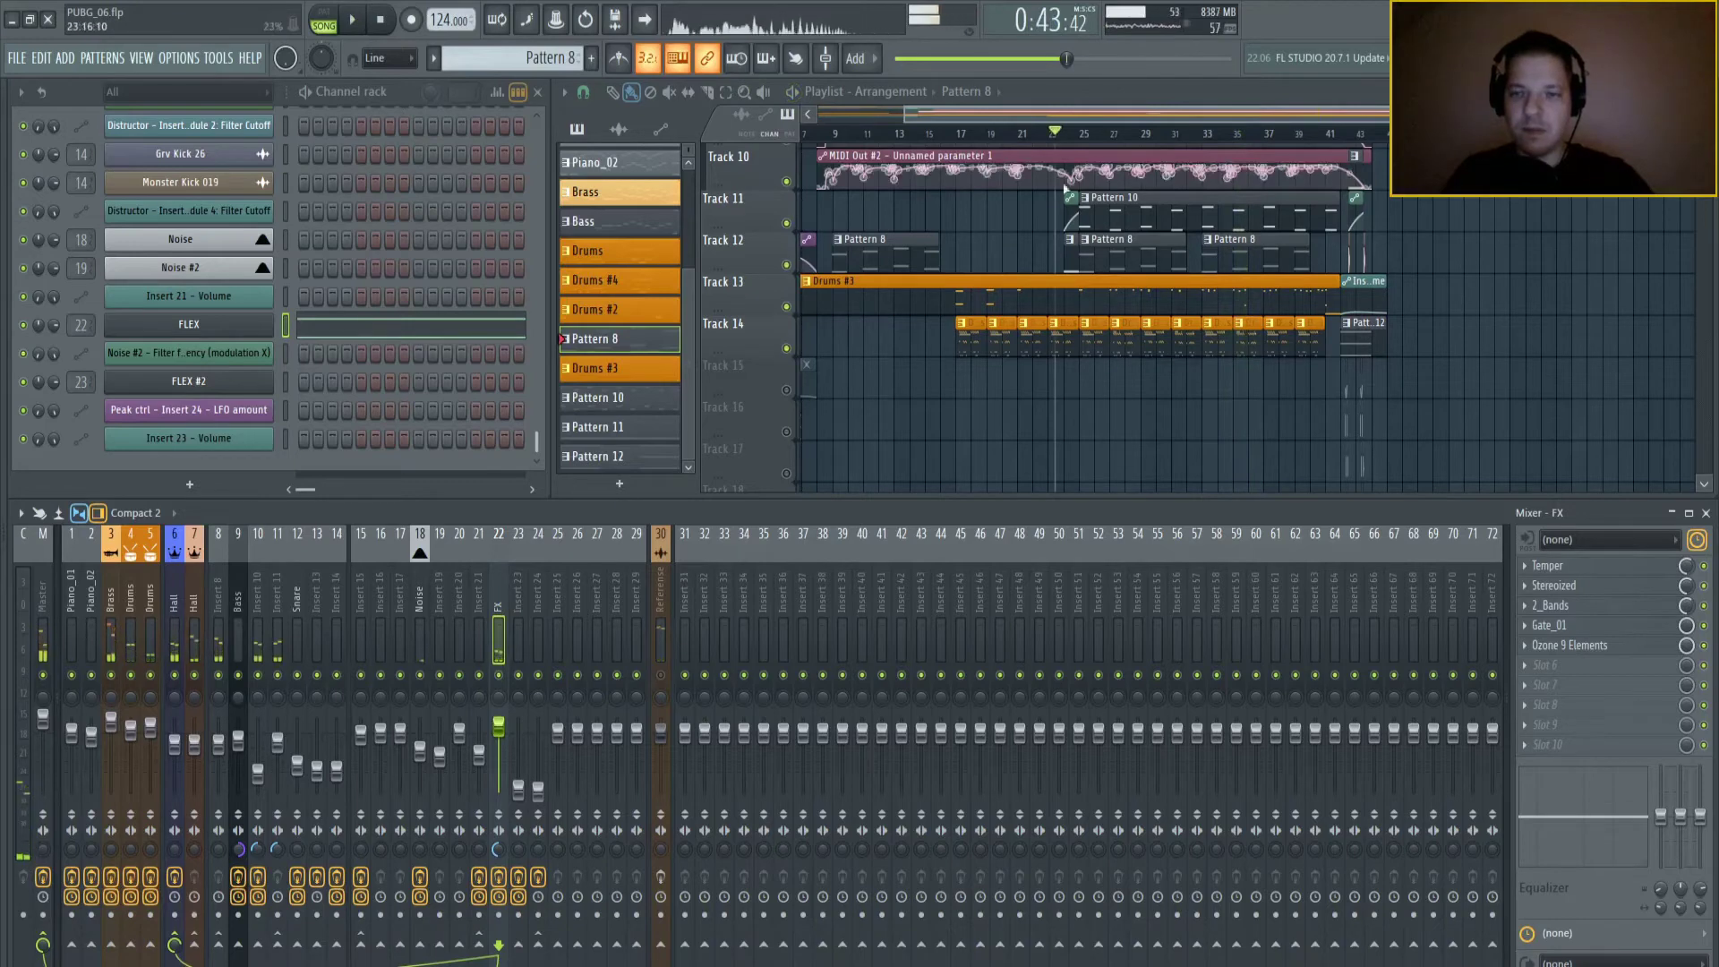
- Select the Drums #3 pattern and open the SINE Player instrument on the Drums #2 channel
scroll(1366, 347, "up", 4)
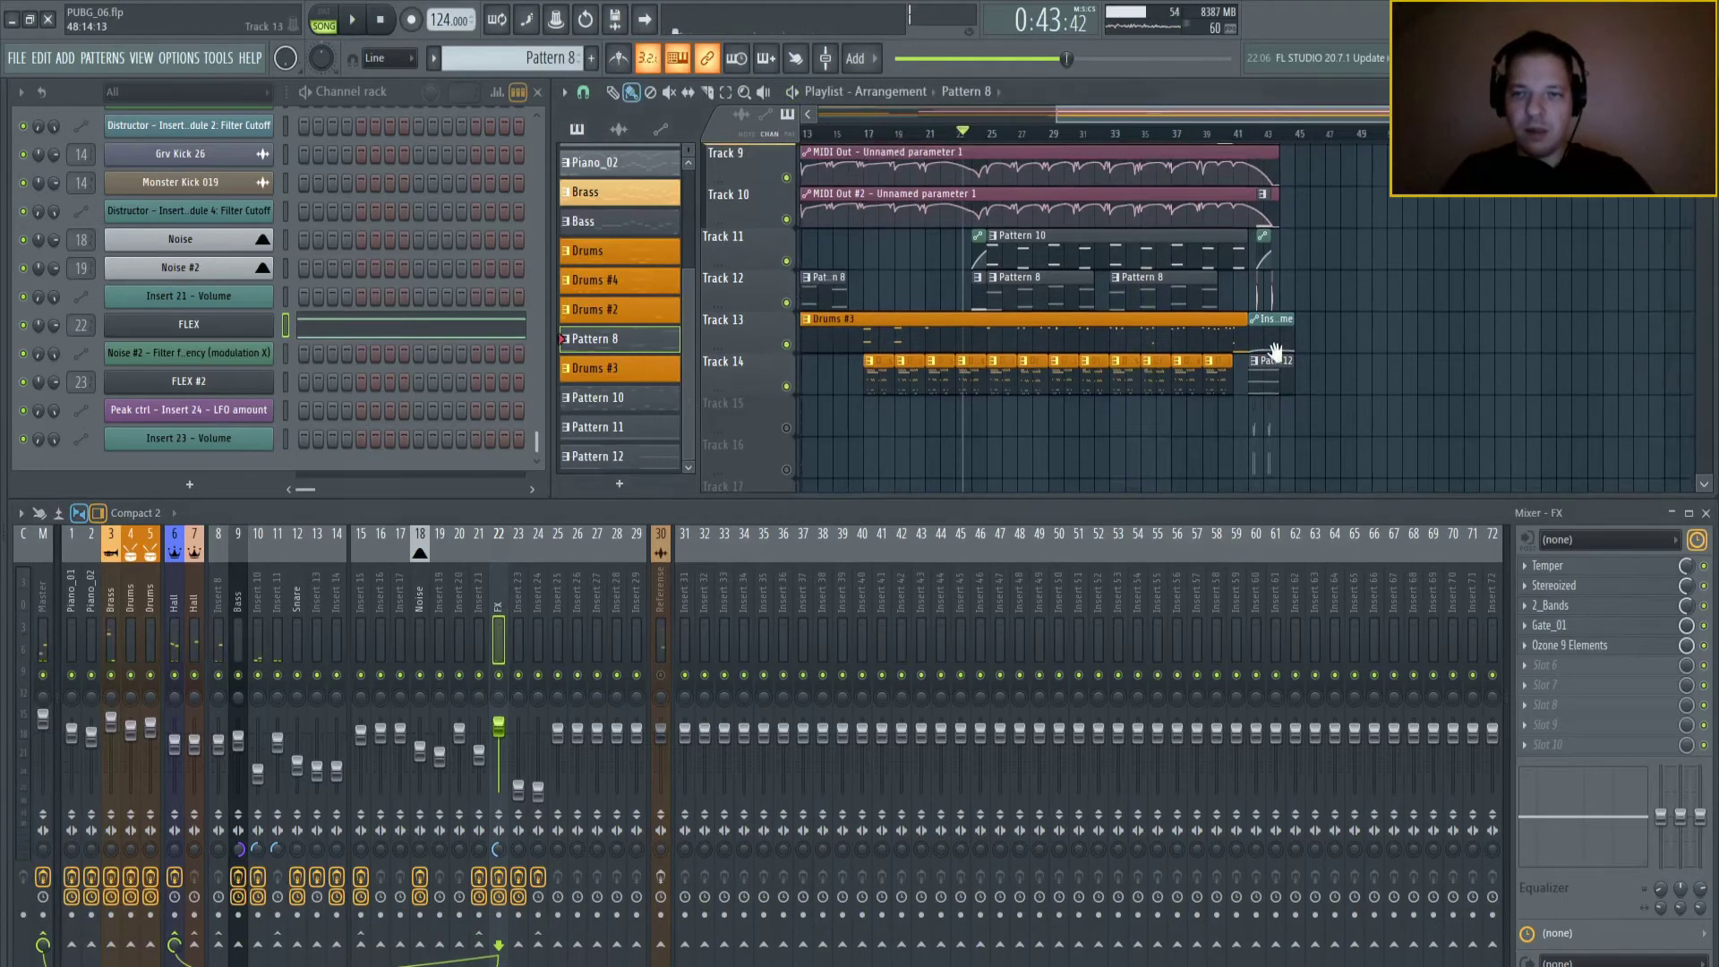
scroll(1323, 277, "down", 4)
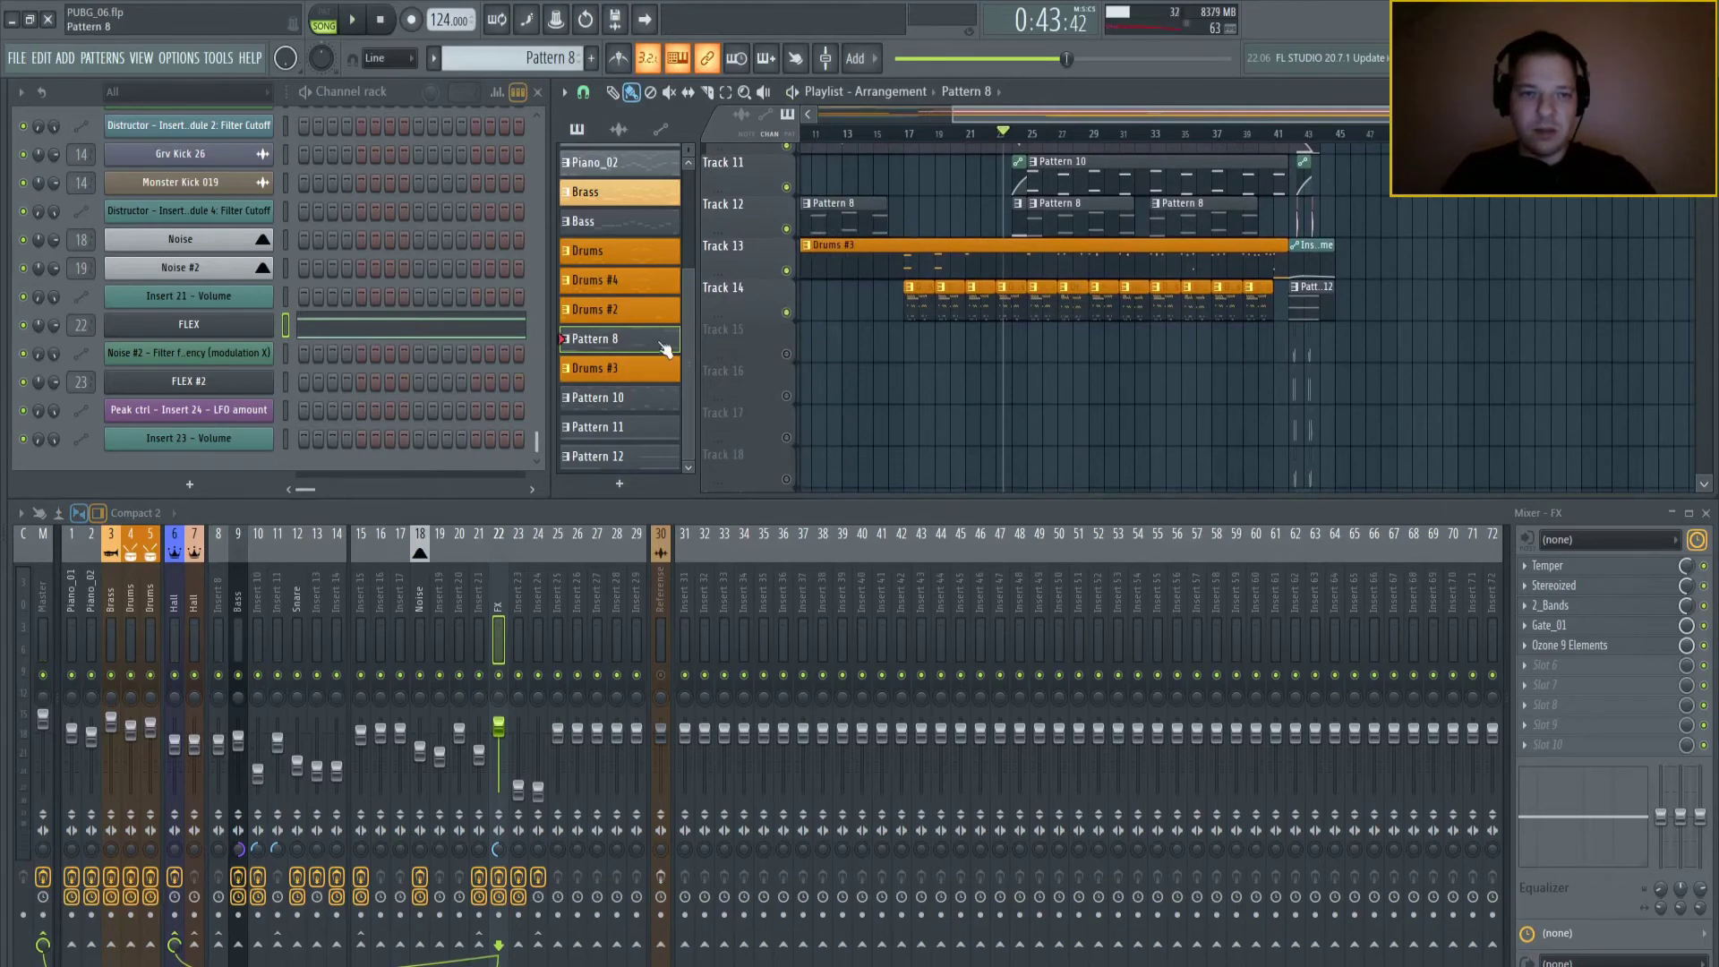
left_click(901, 254)
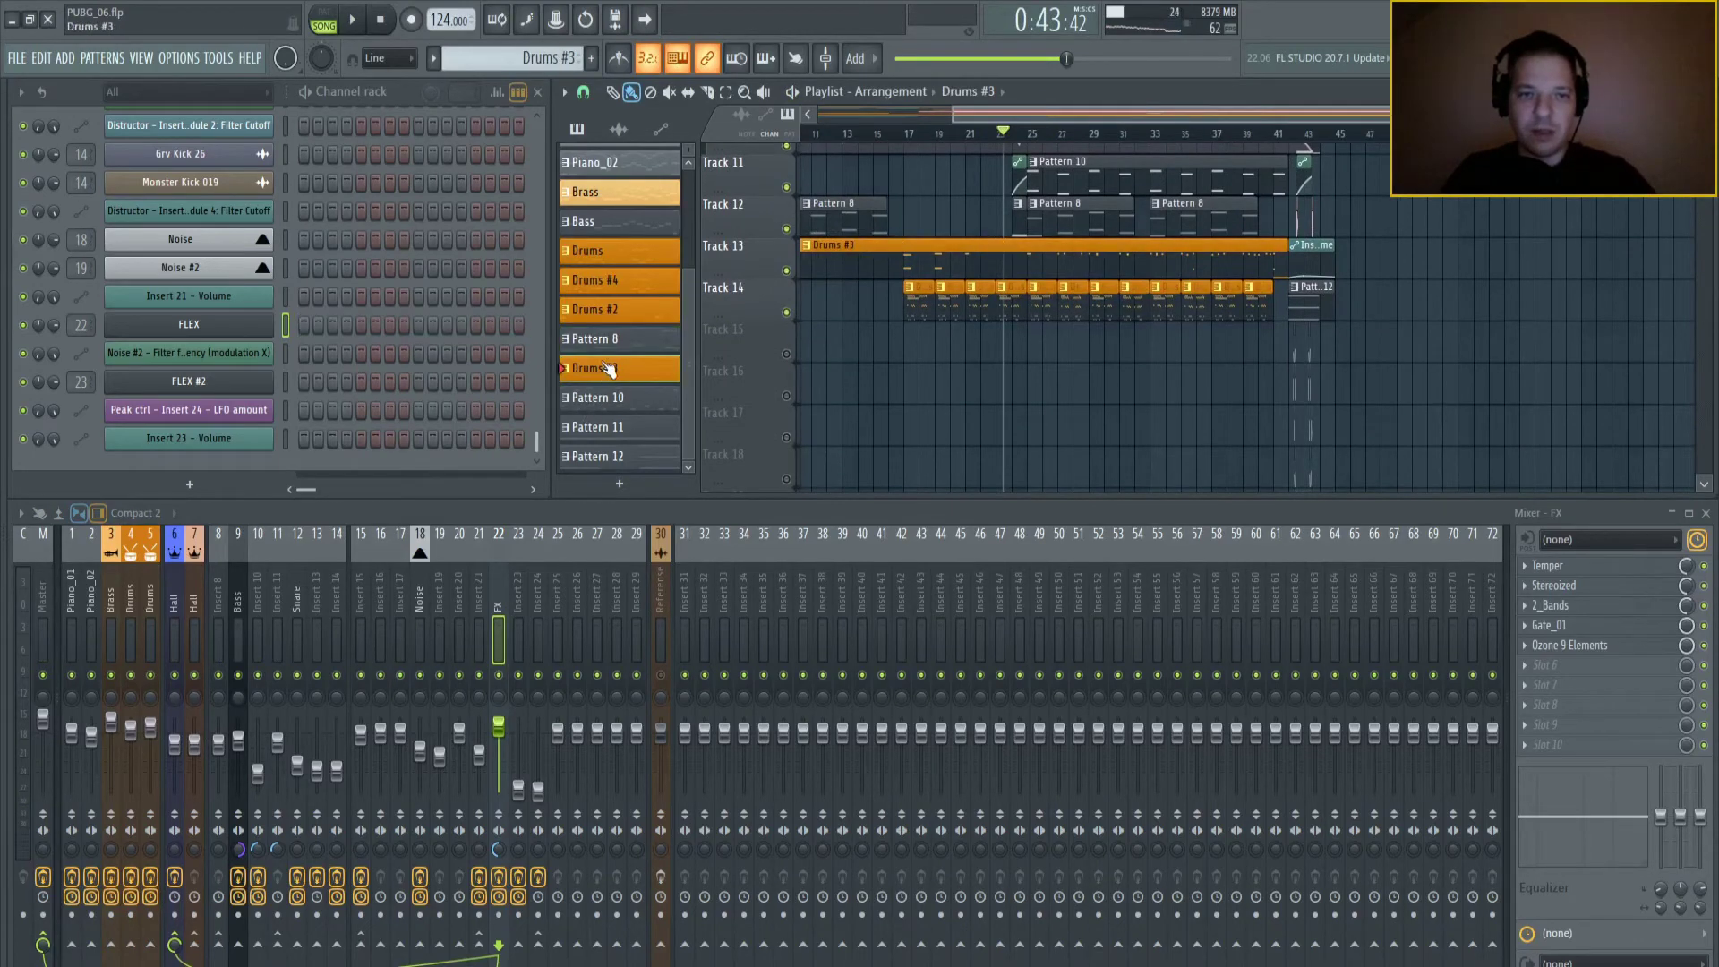
left_click_drag(532, 439, 538, 134)
left_click(182, 336)
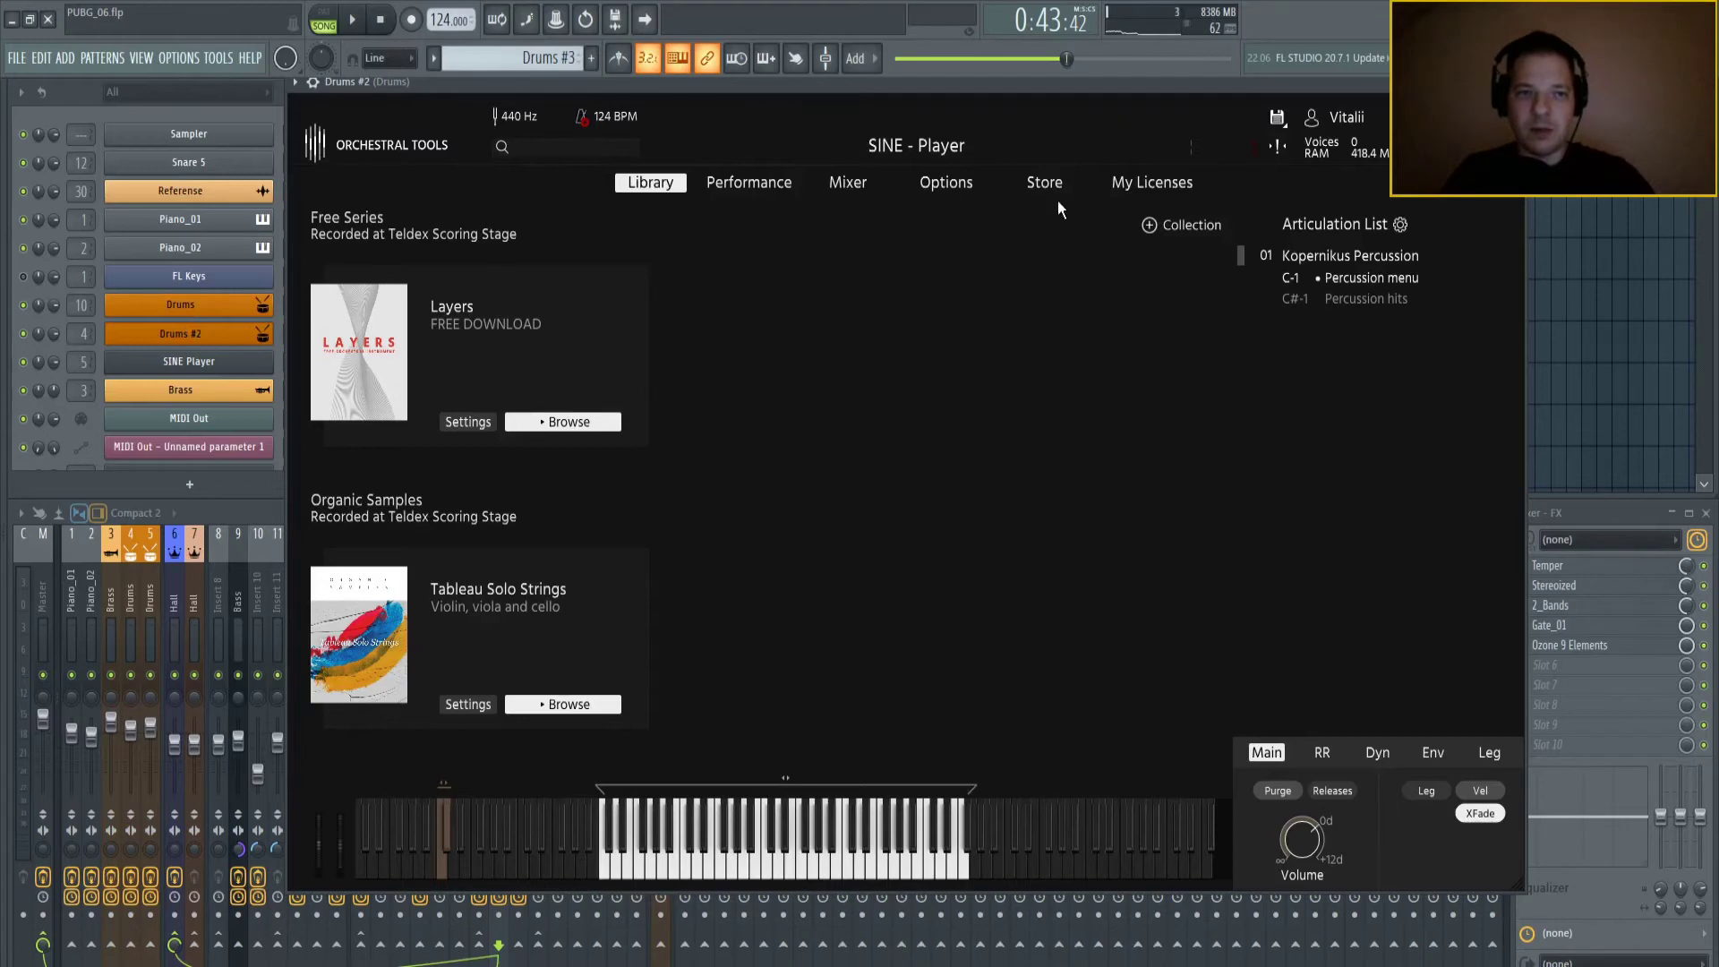
- Browse the Berlin Orchestra Inspire 1 collection in the library and expand its Percussion folder
scroll(981, 369, "down", 5)
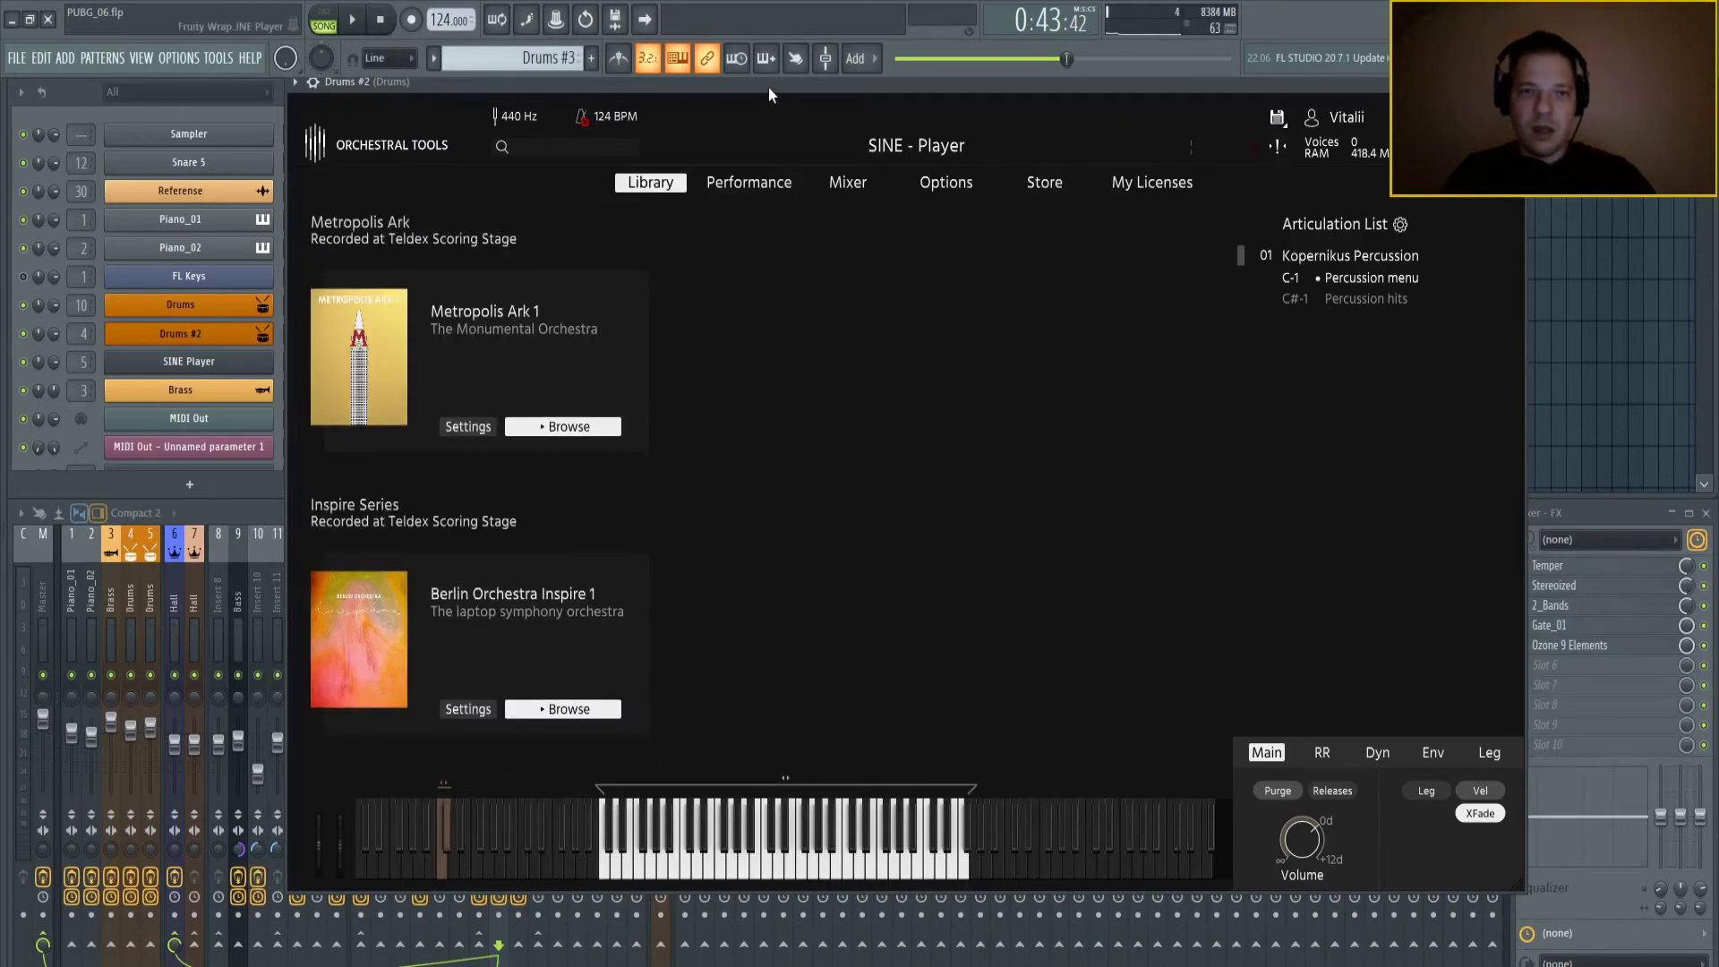
left_click(570, 708)
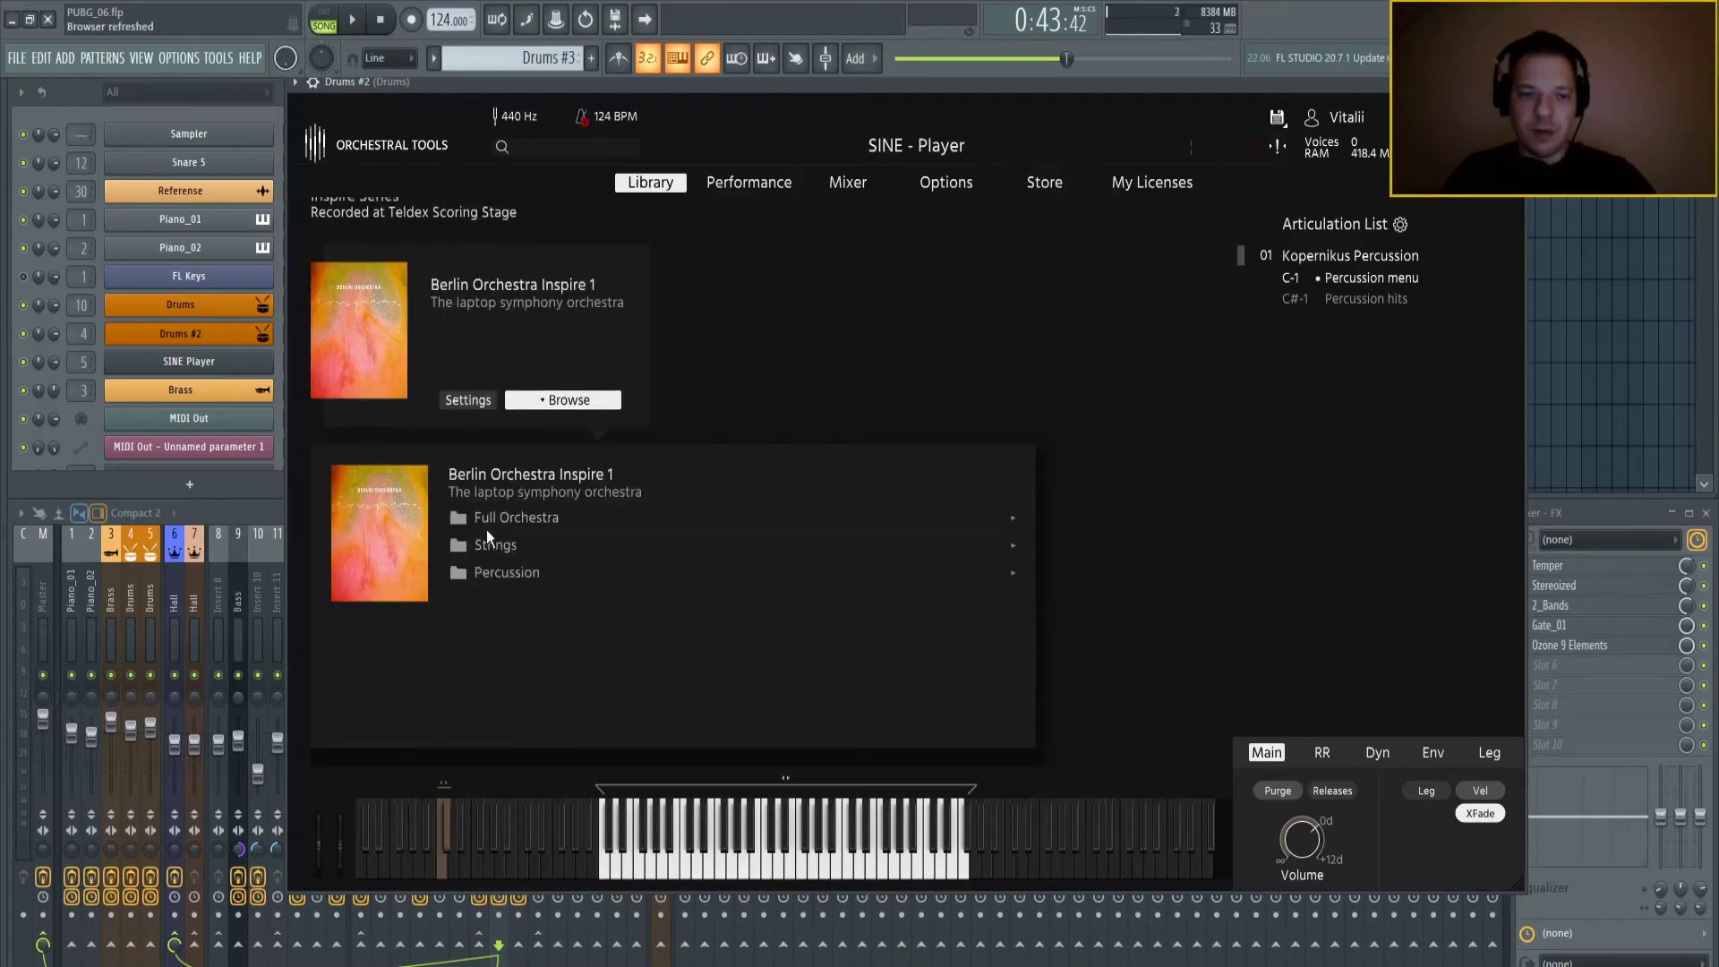
left_click(492, 577)
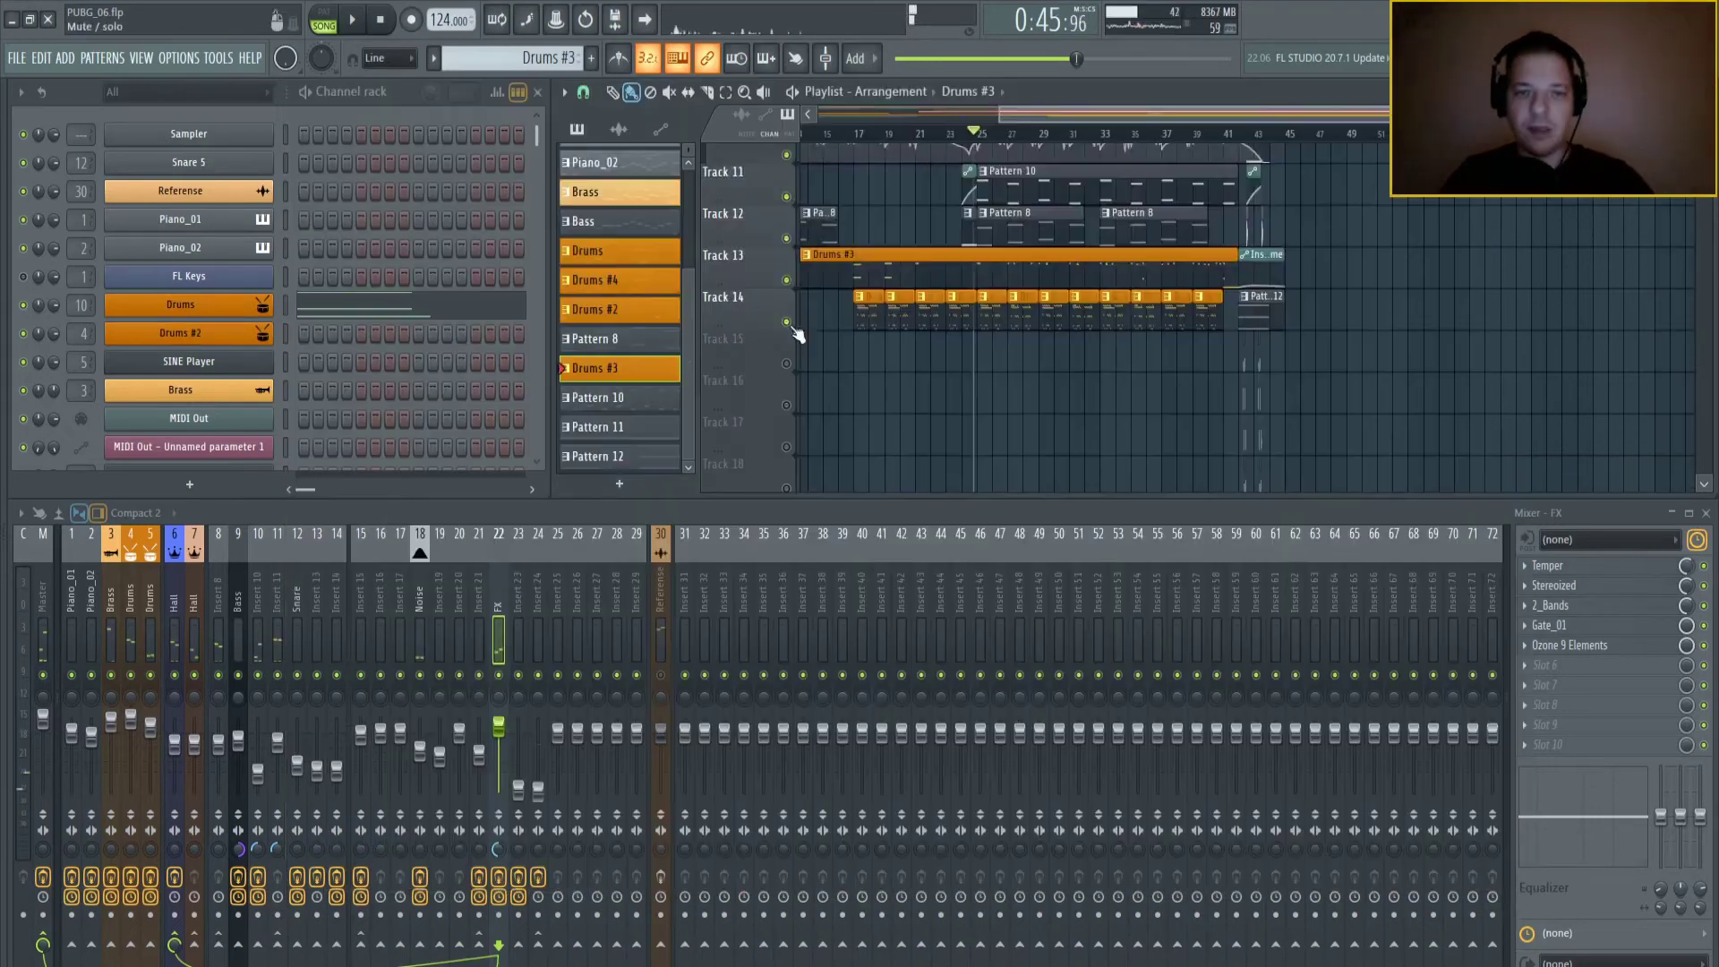
- Turn all playlist tracks back on and zoom in on the ending clips around bars 42 and 43
right_click(786, 280)
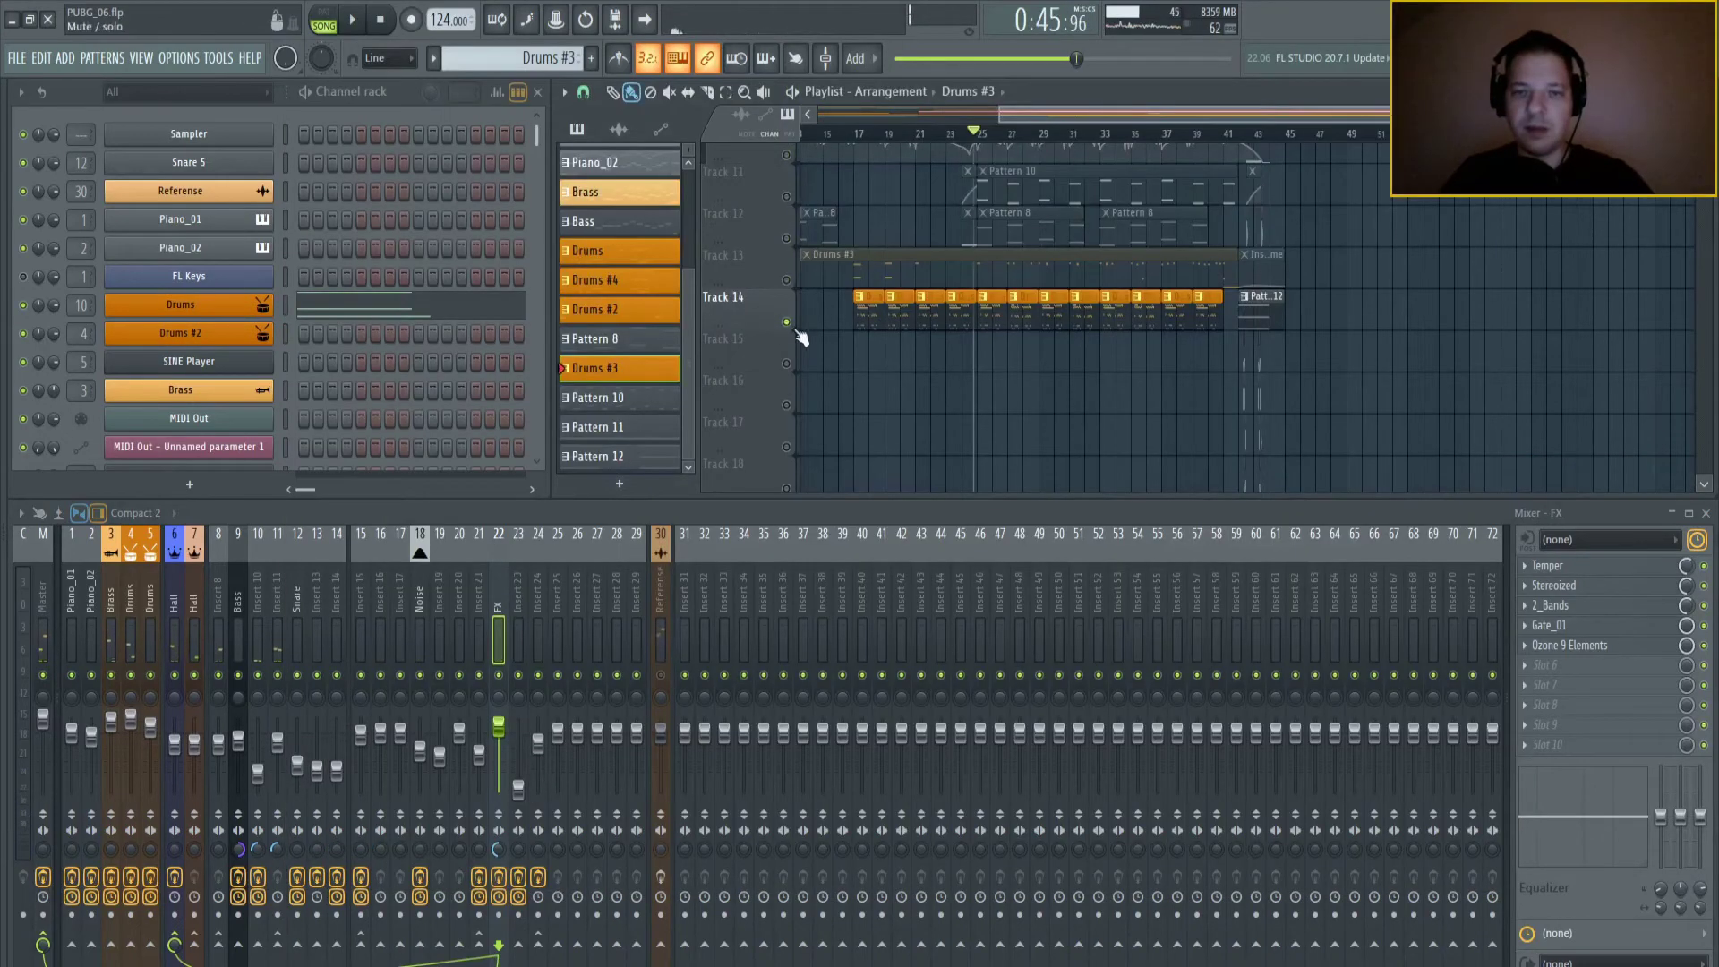
right_click(786, 280)
left_click_drag(1336, 115, 1469, 179)
scroll(1119, 292, "down", 3)
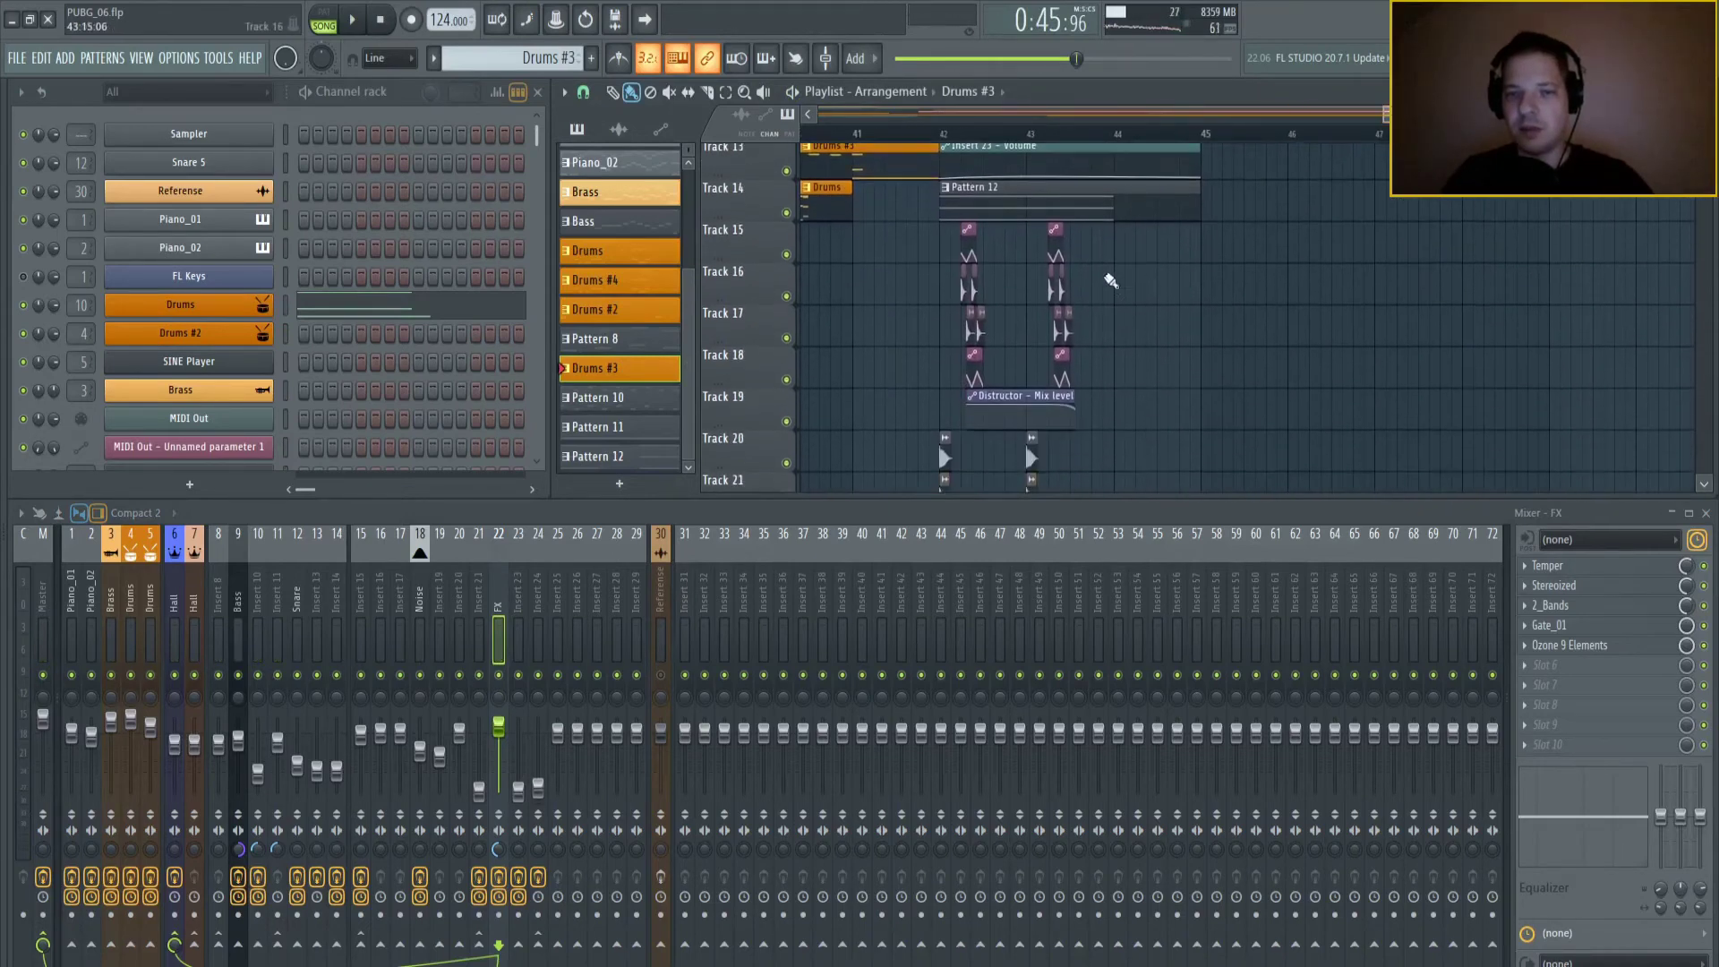
scroll(1075, 300, "down", 3)
scroll(1180, 320, "up", 2)
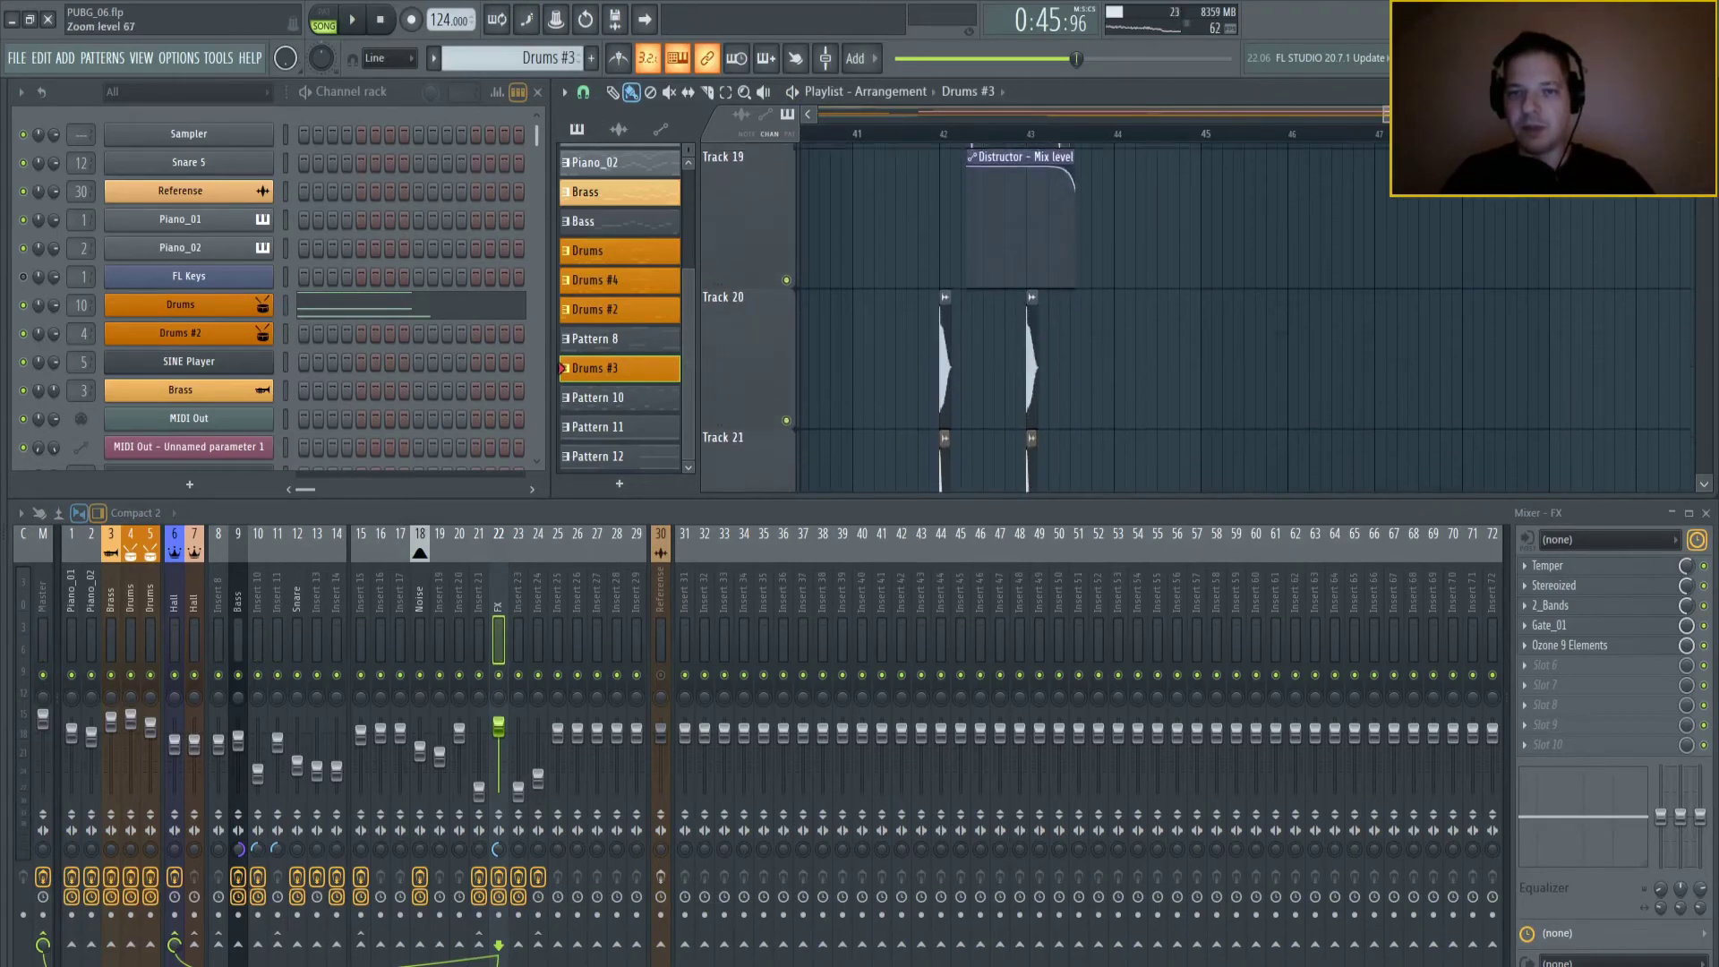
scroll(1242, 287, "up", 4)
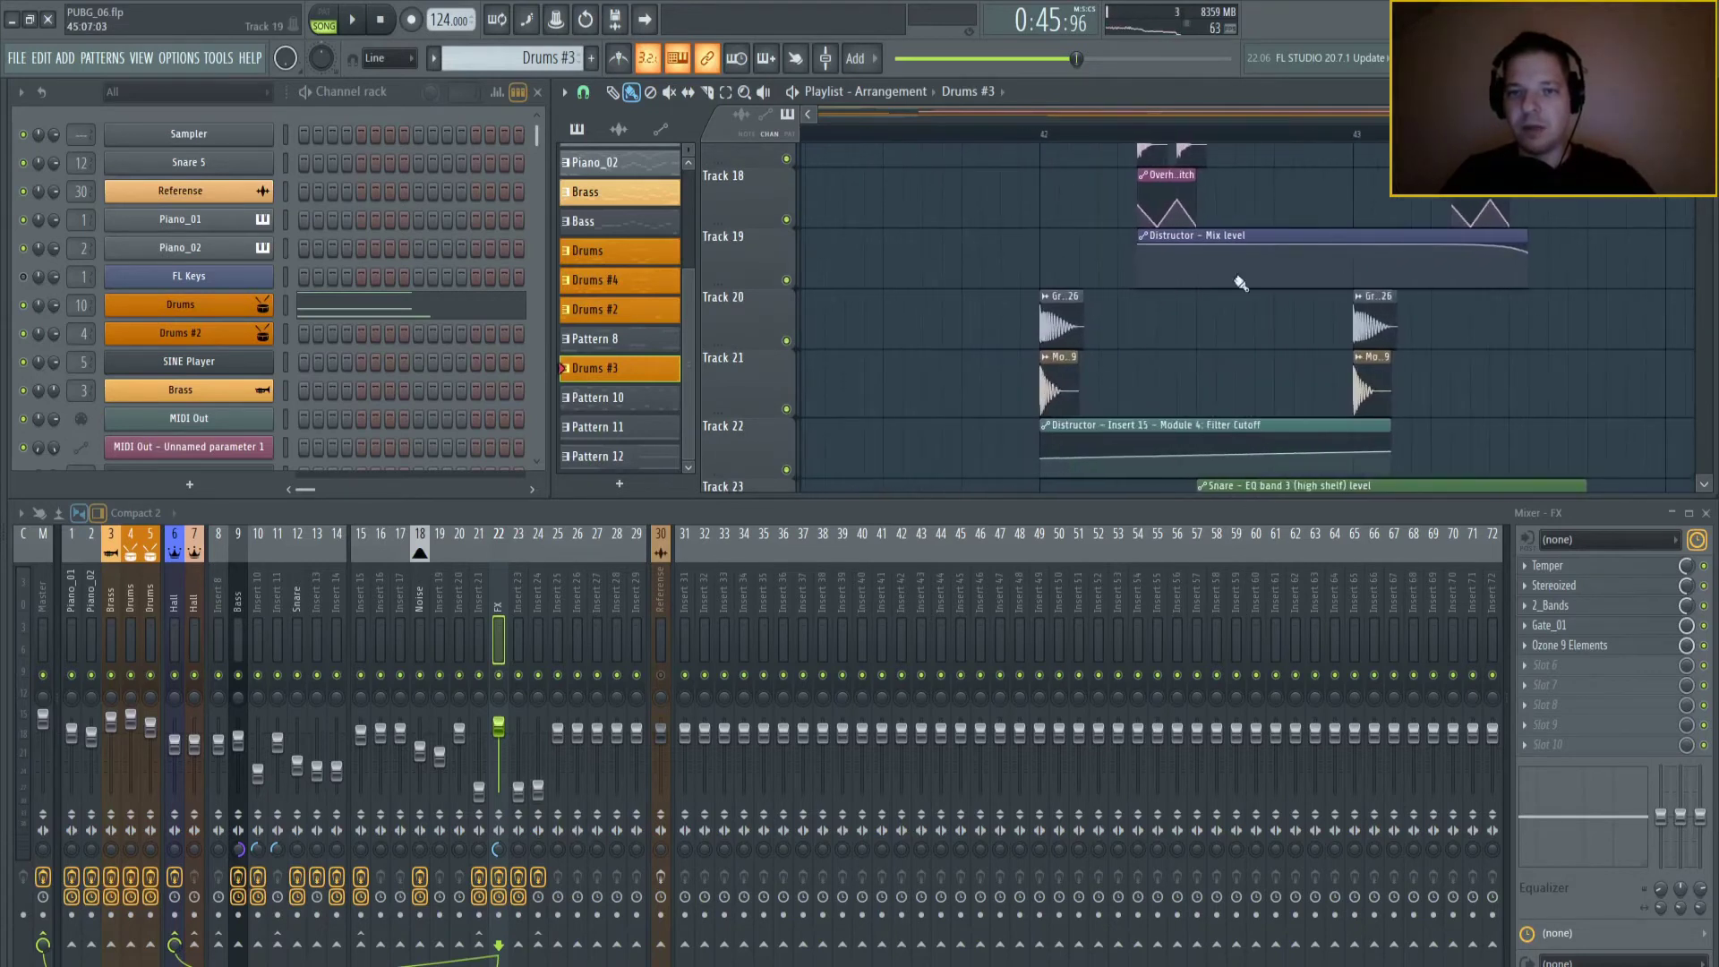
- Set the playback position to bar 42 and examine the Overhead Snare clips and pitch automation on Tracks 15 to 18
left_click(1043, 135)
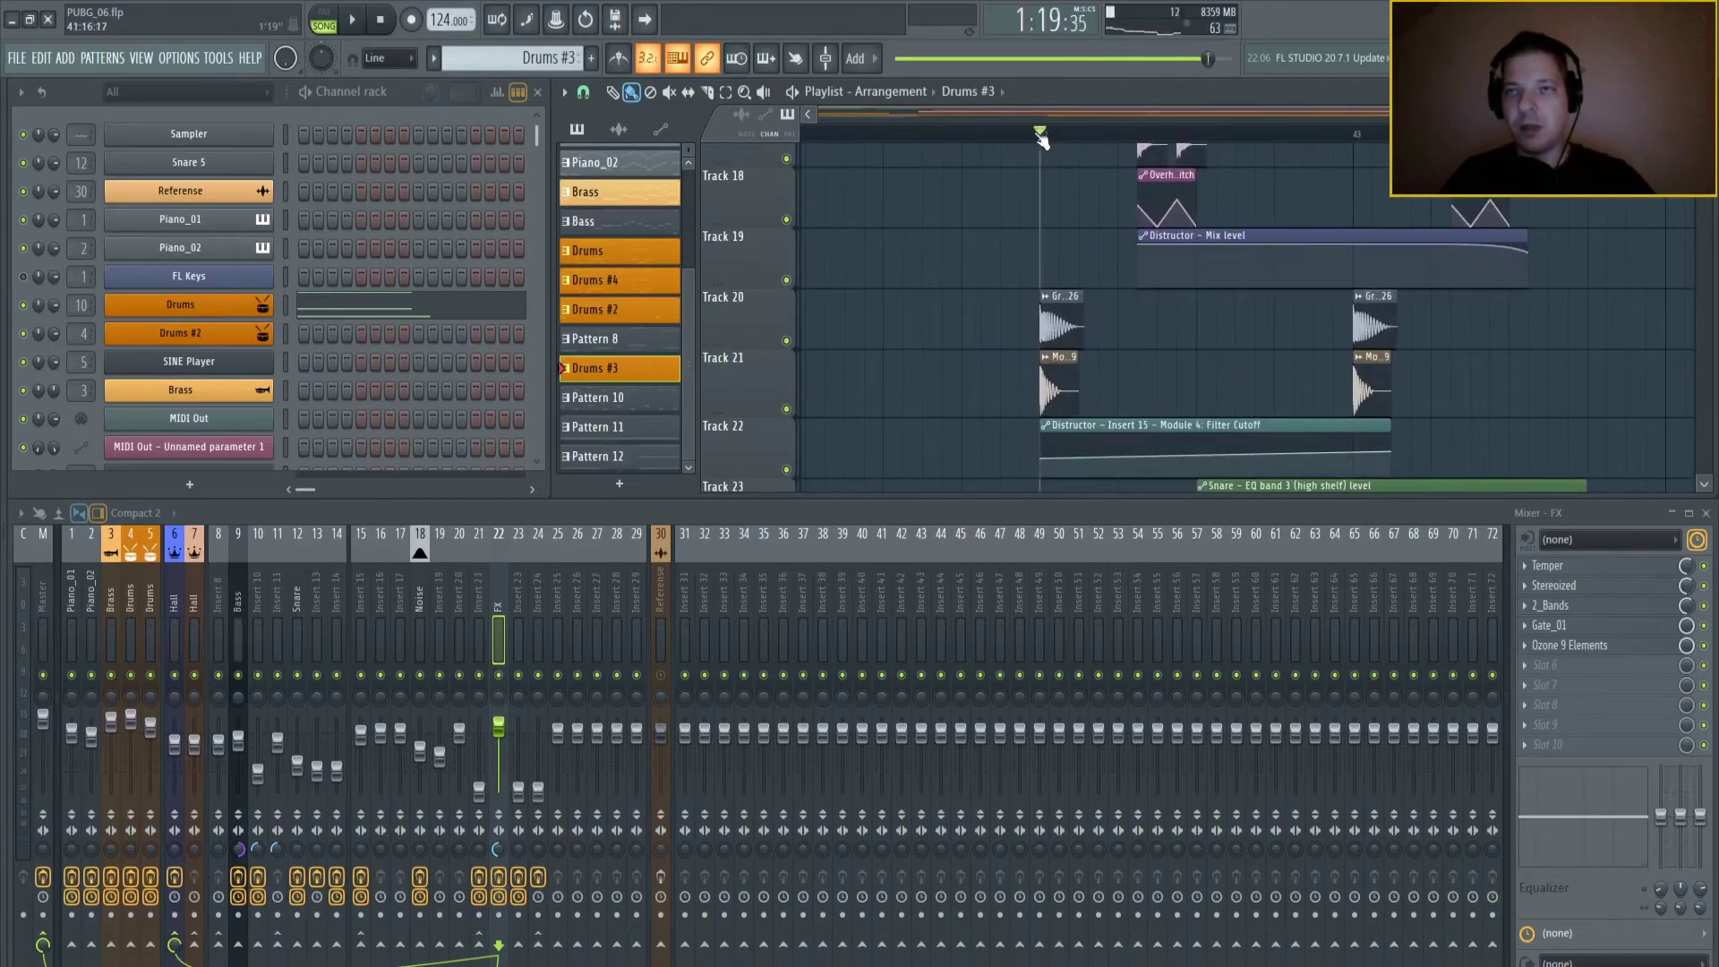
scroll(1013, 139, "down", 2)
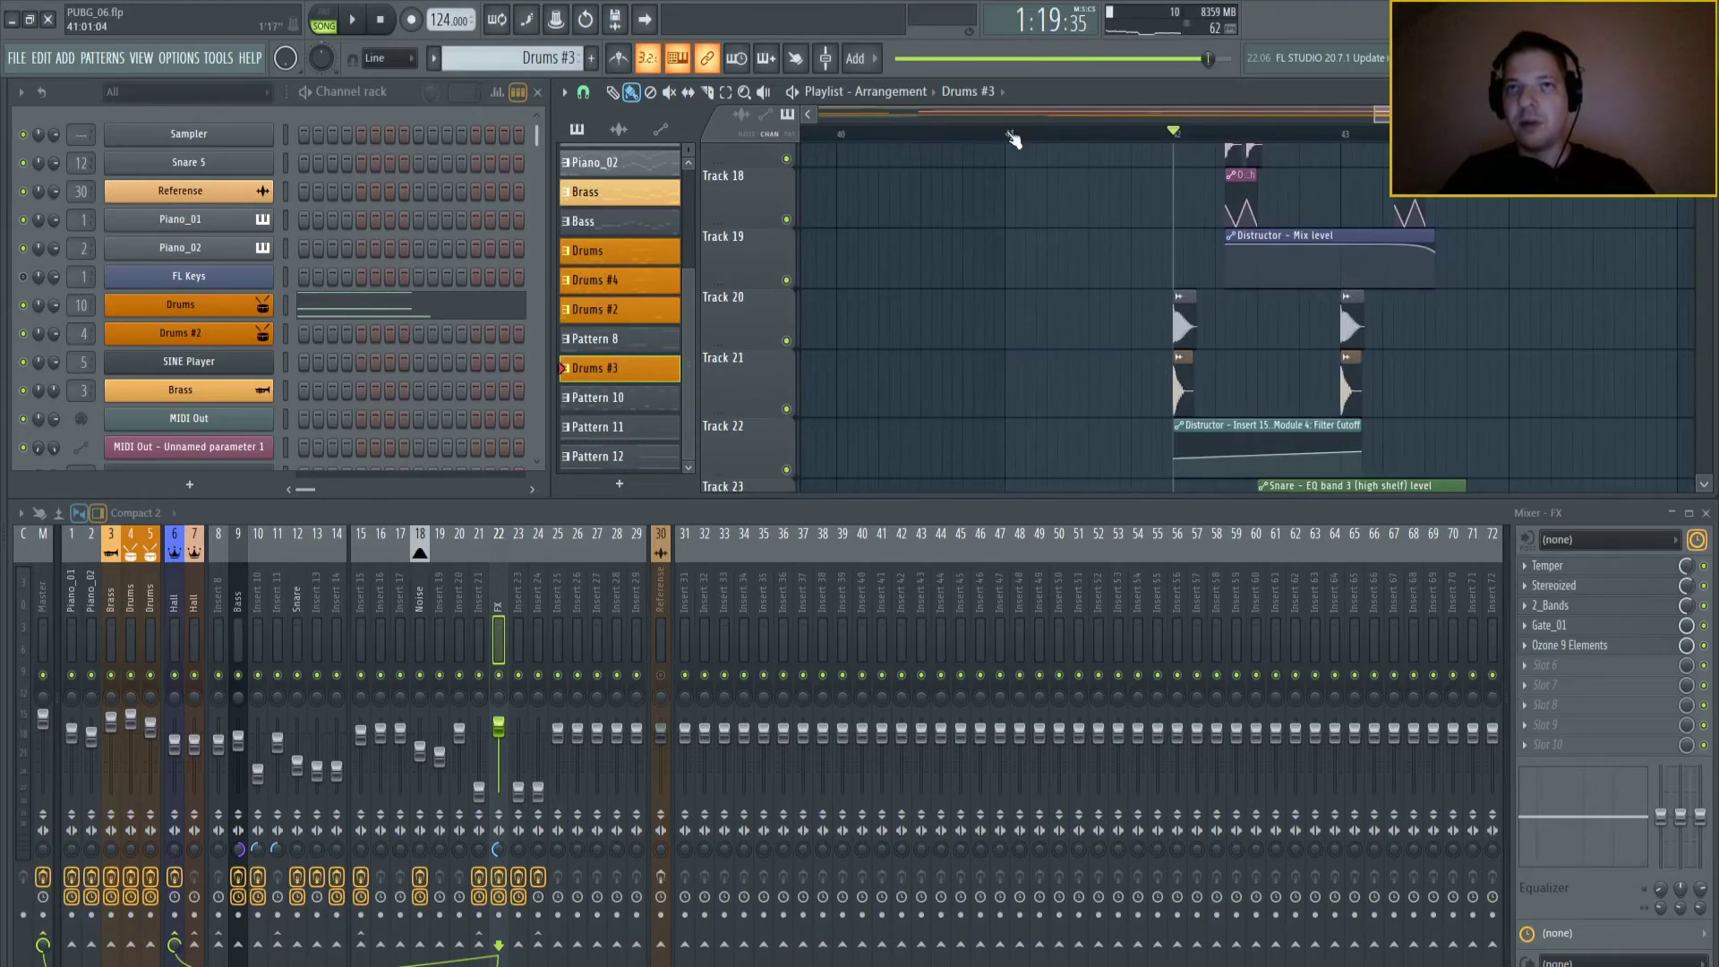
left_click_drag(1453, 306, 1214, 488)
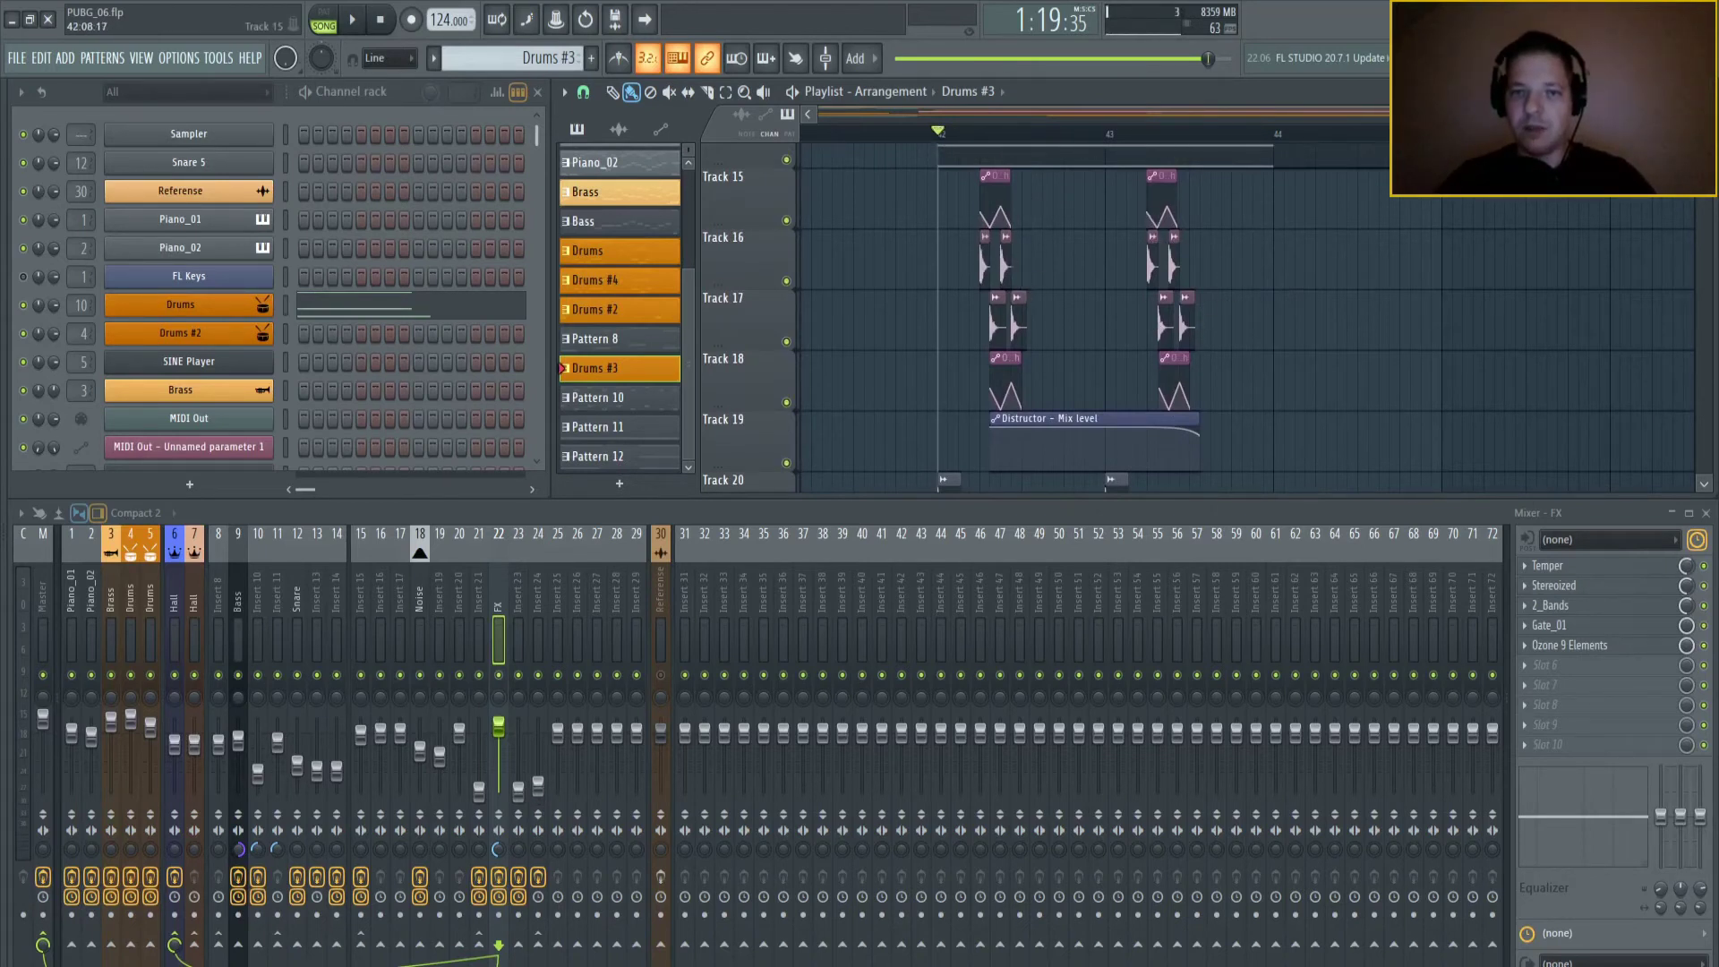
scroll(938, 235, "up", 4)
left_click_drag(915, 235, 1105, 235)
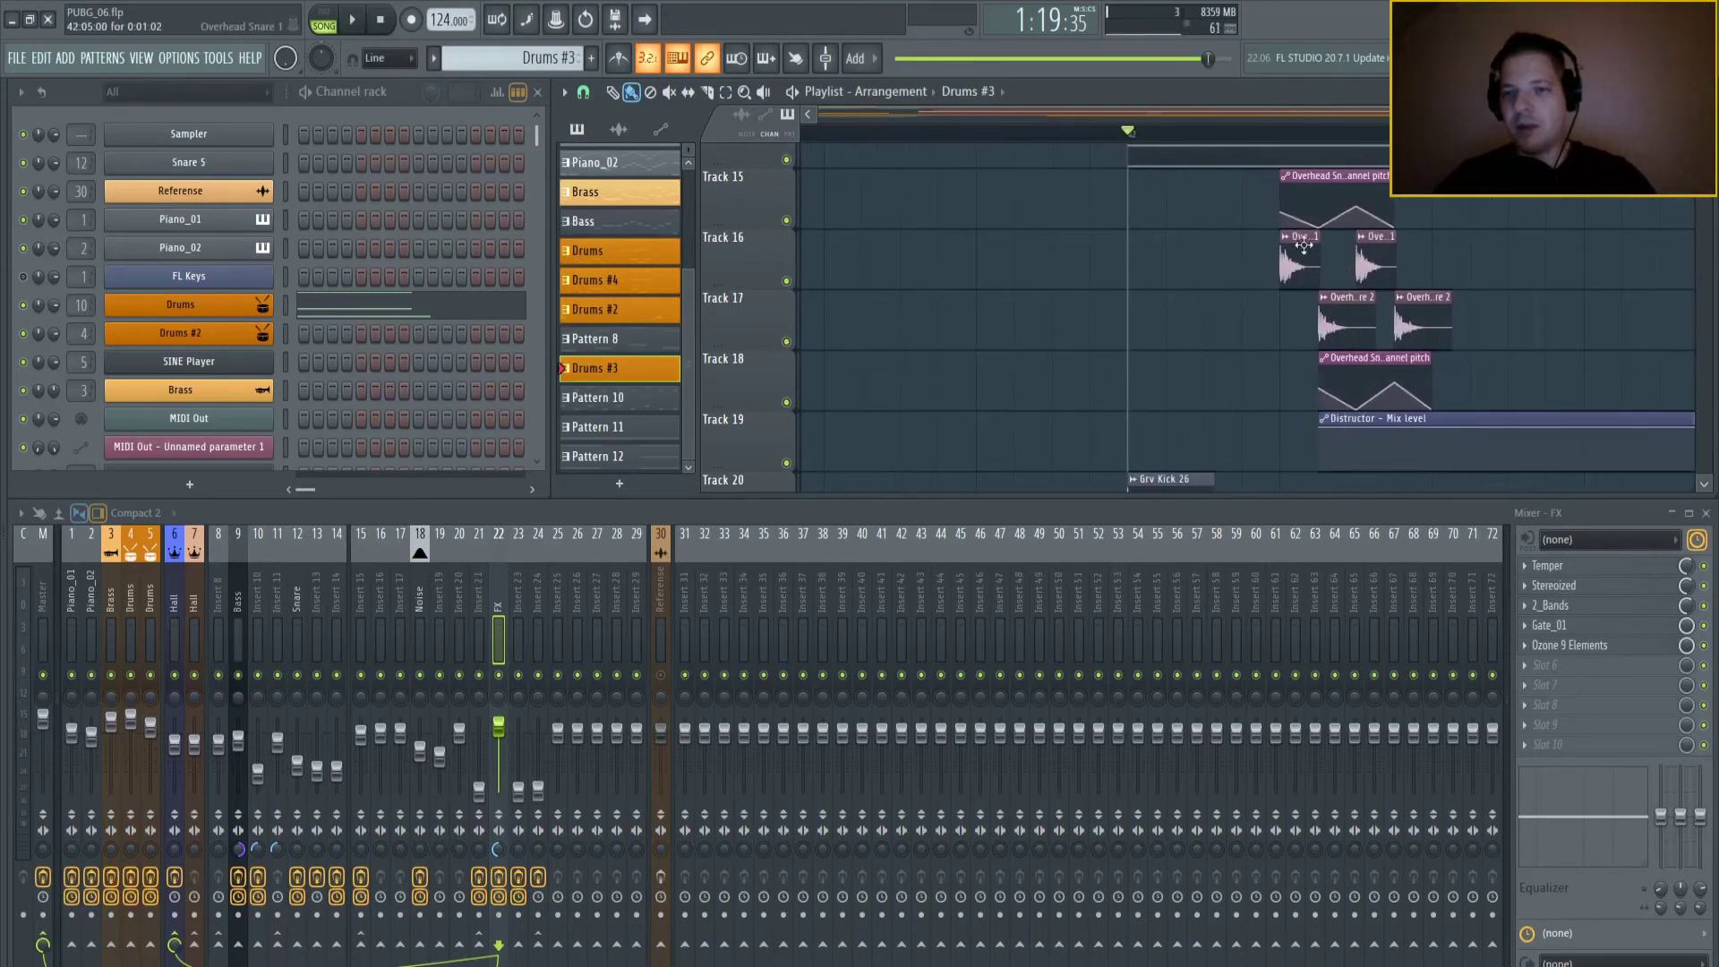
- Open the Overhead Snare 1 channel settings, examine its pitch knob under the automation, and close the window
double_click(1303, 244)
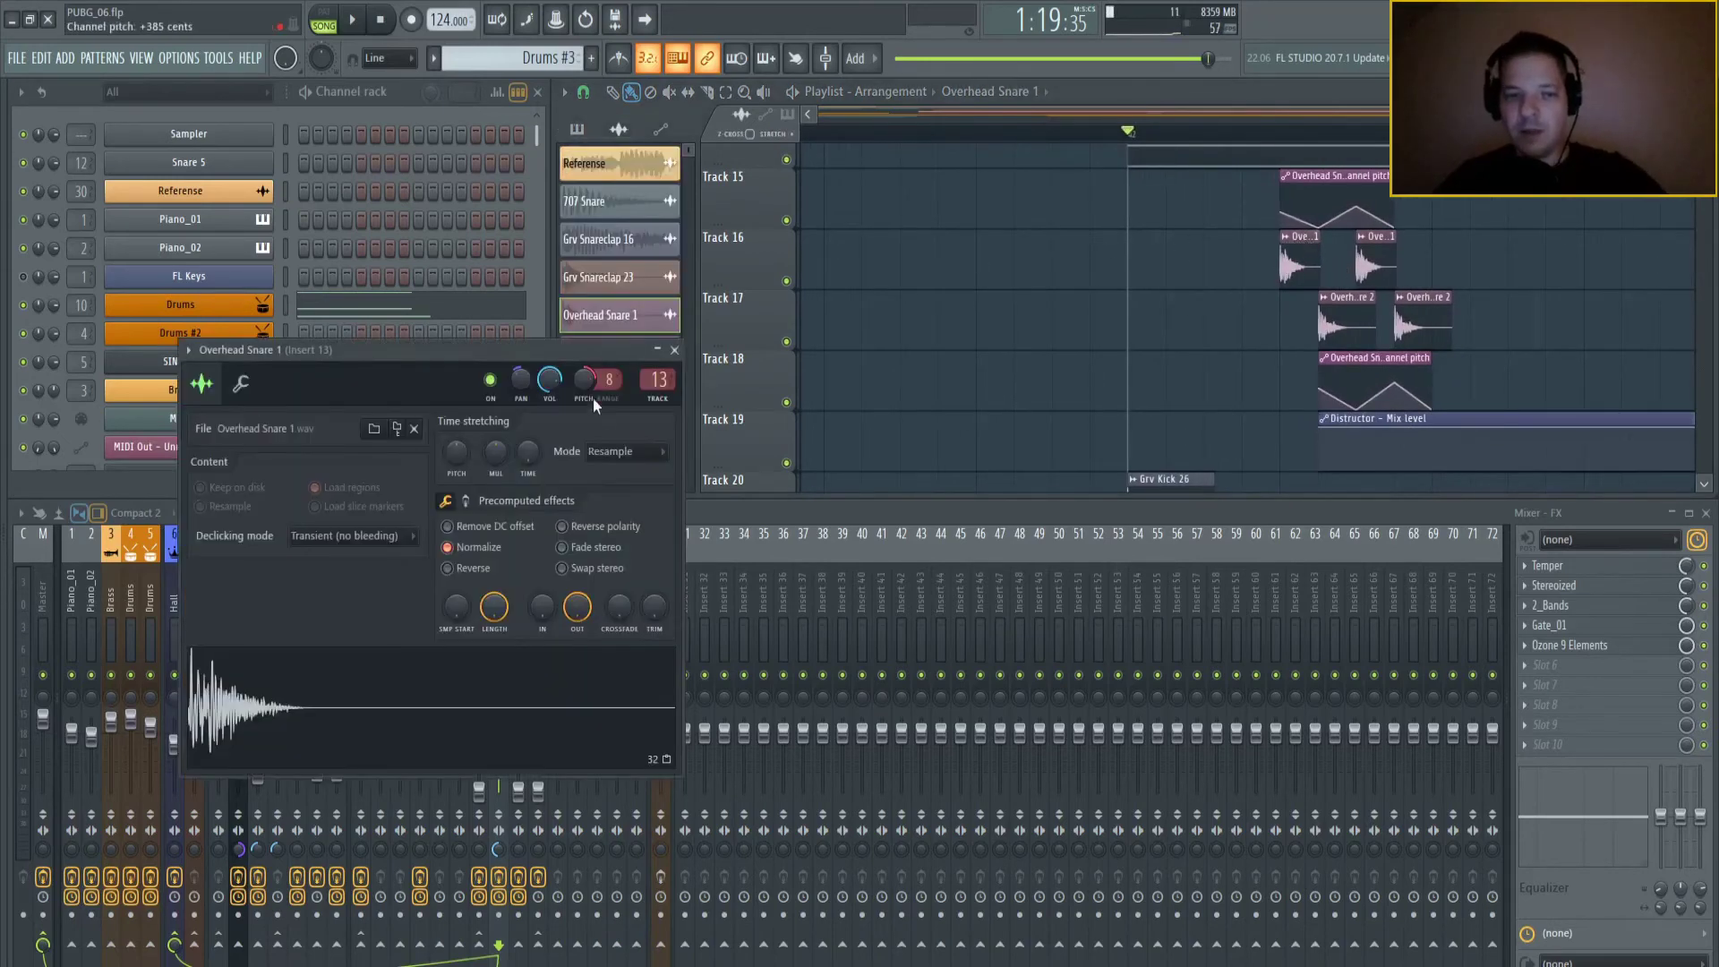
left_click_drag(1126, 127, 1400, 139)
left_click(402, 351)
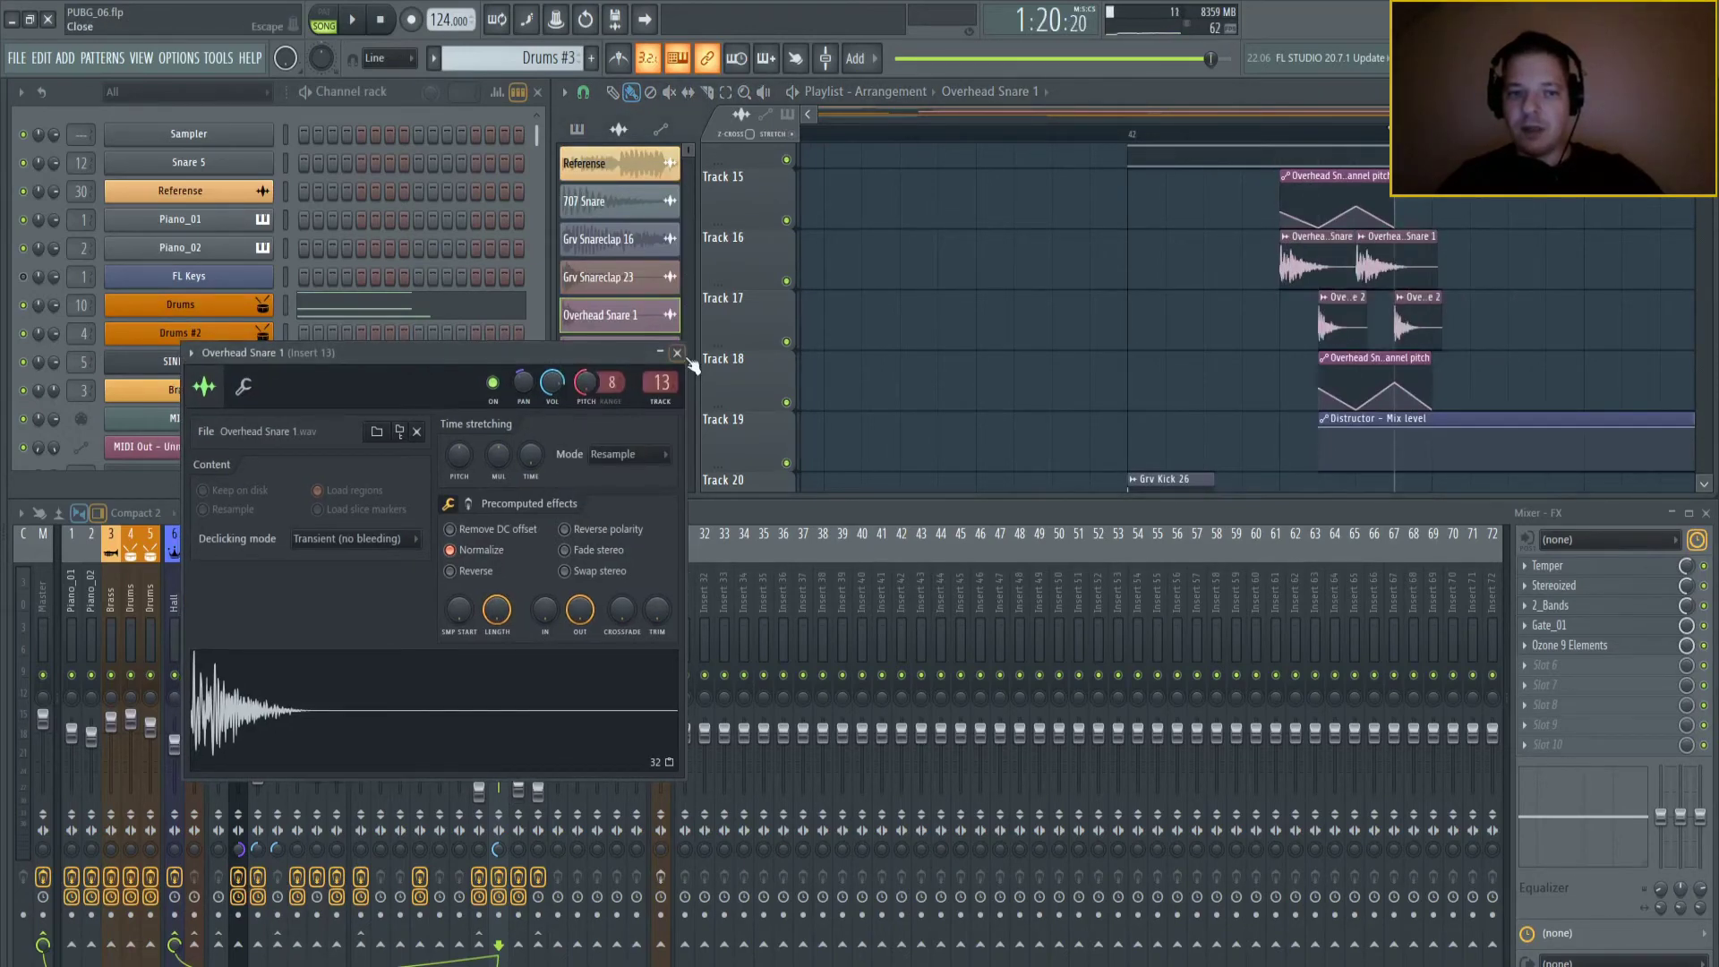
left_click(678, 353)
- Solo Track 16, enable Track 17 with it, and play the Overhead Snare hits without pitch automation
scroll(1153, 136, "down", 4)
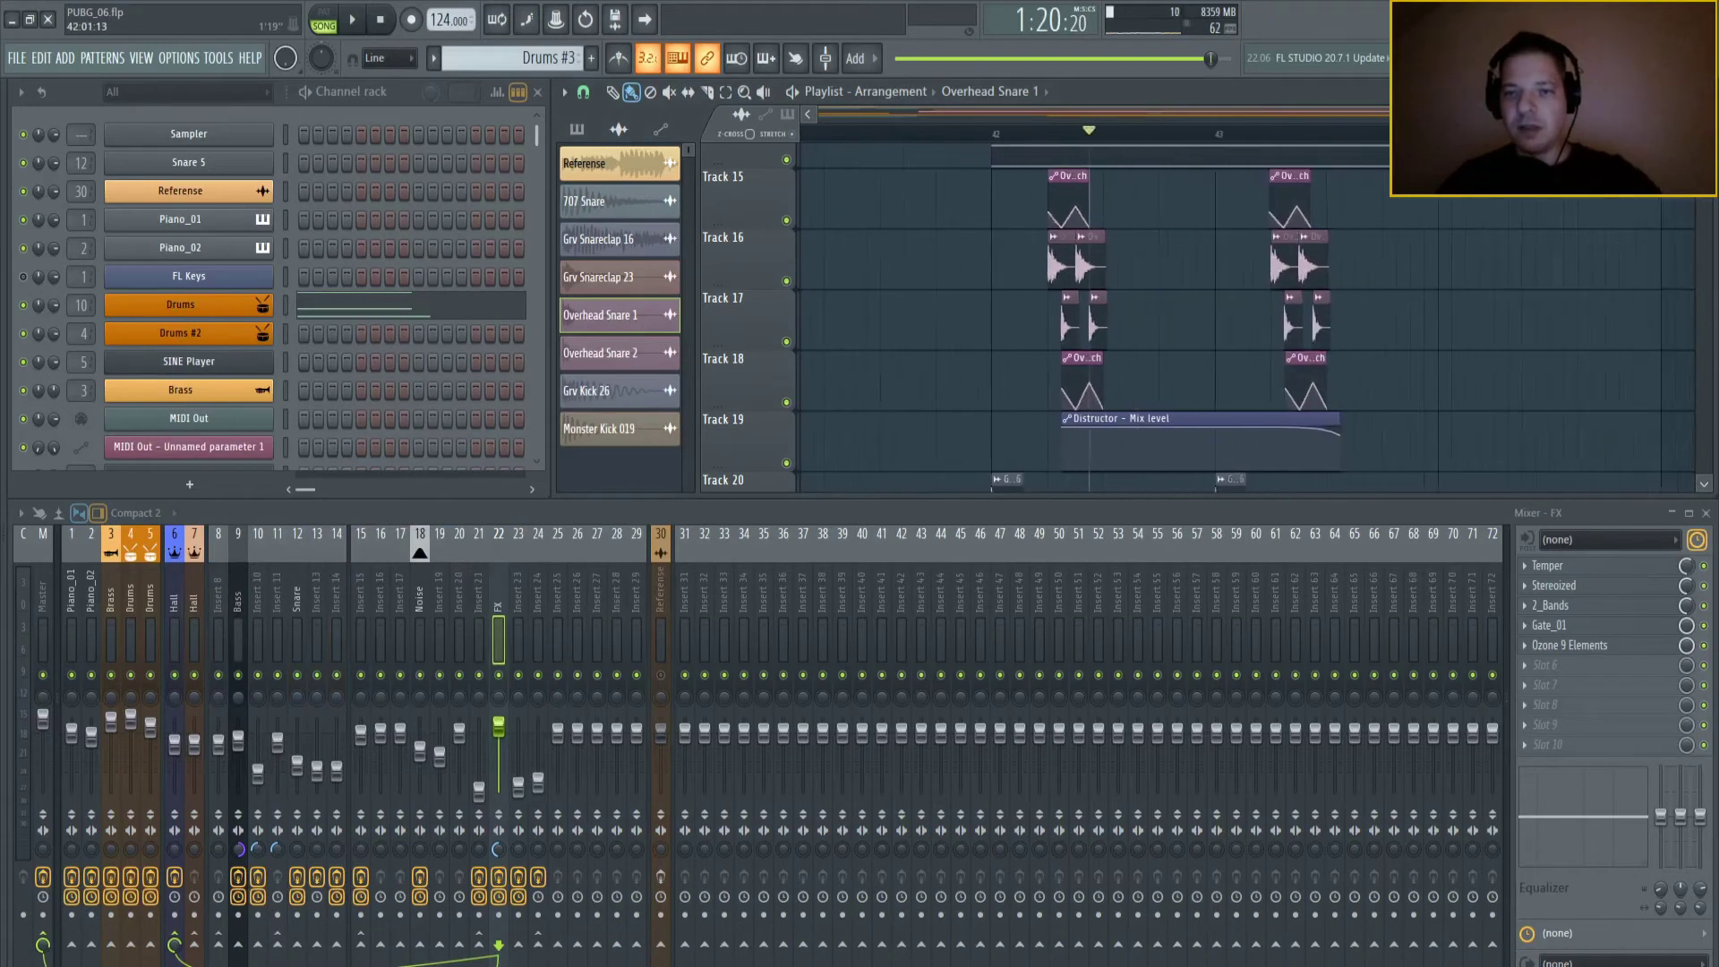
right_click(786, 282)
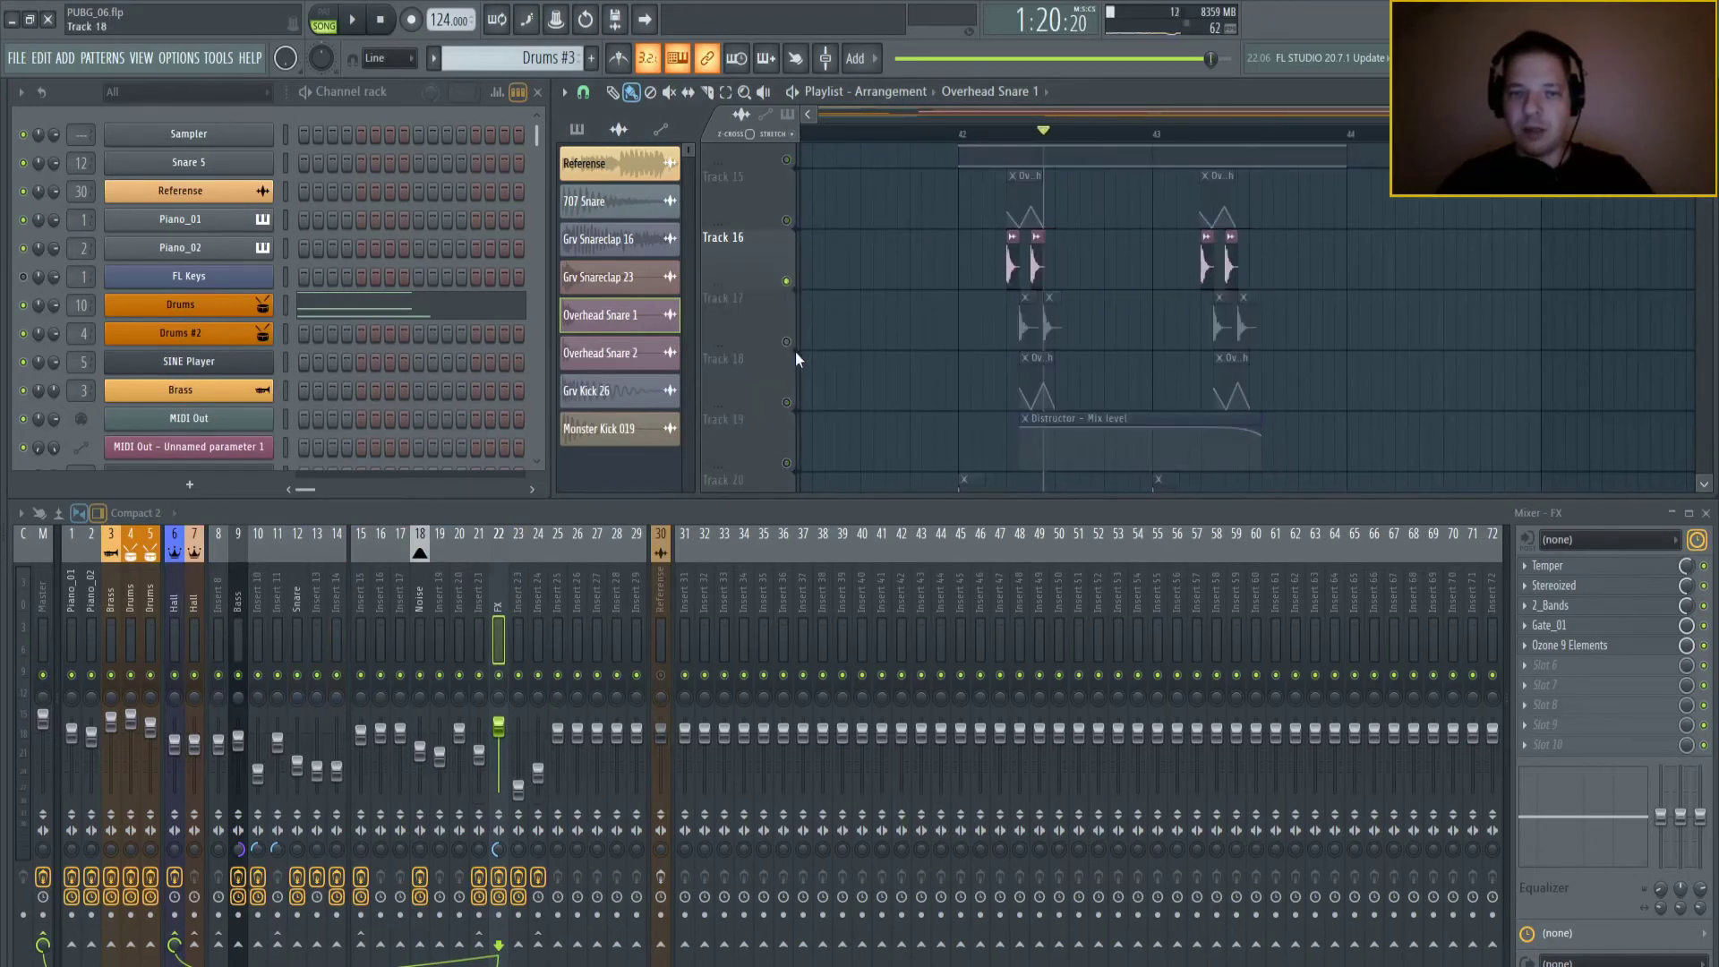
left_click(786, 341)
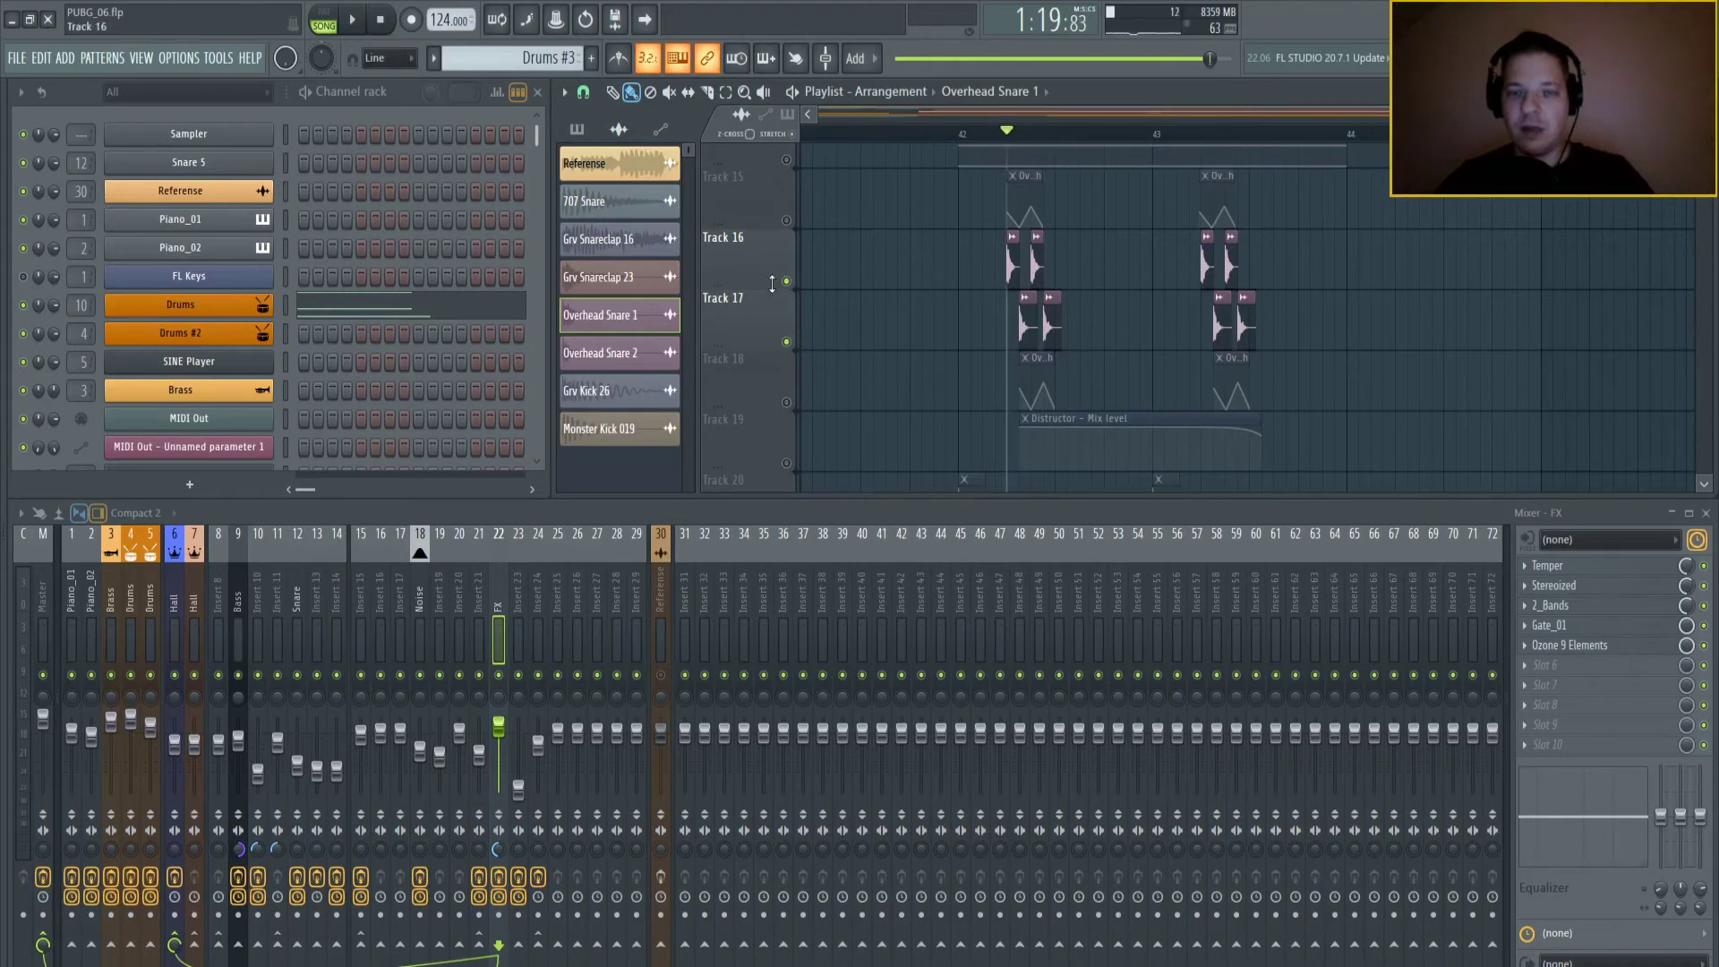
key("space")
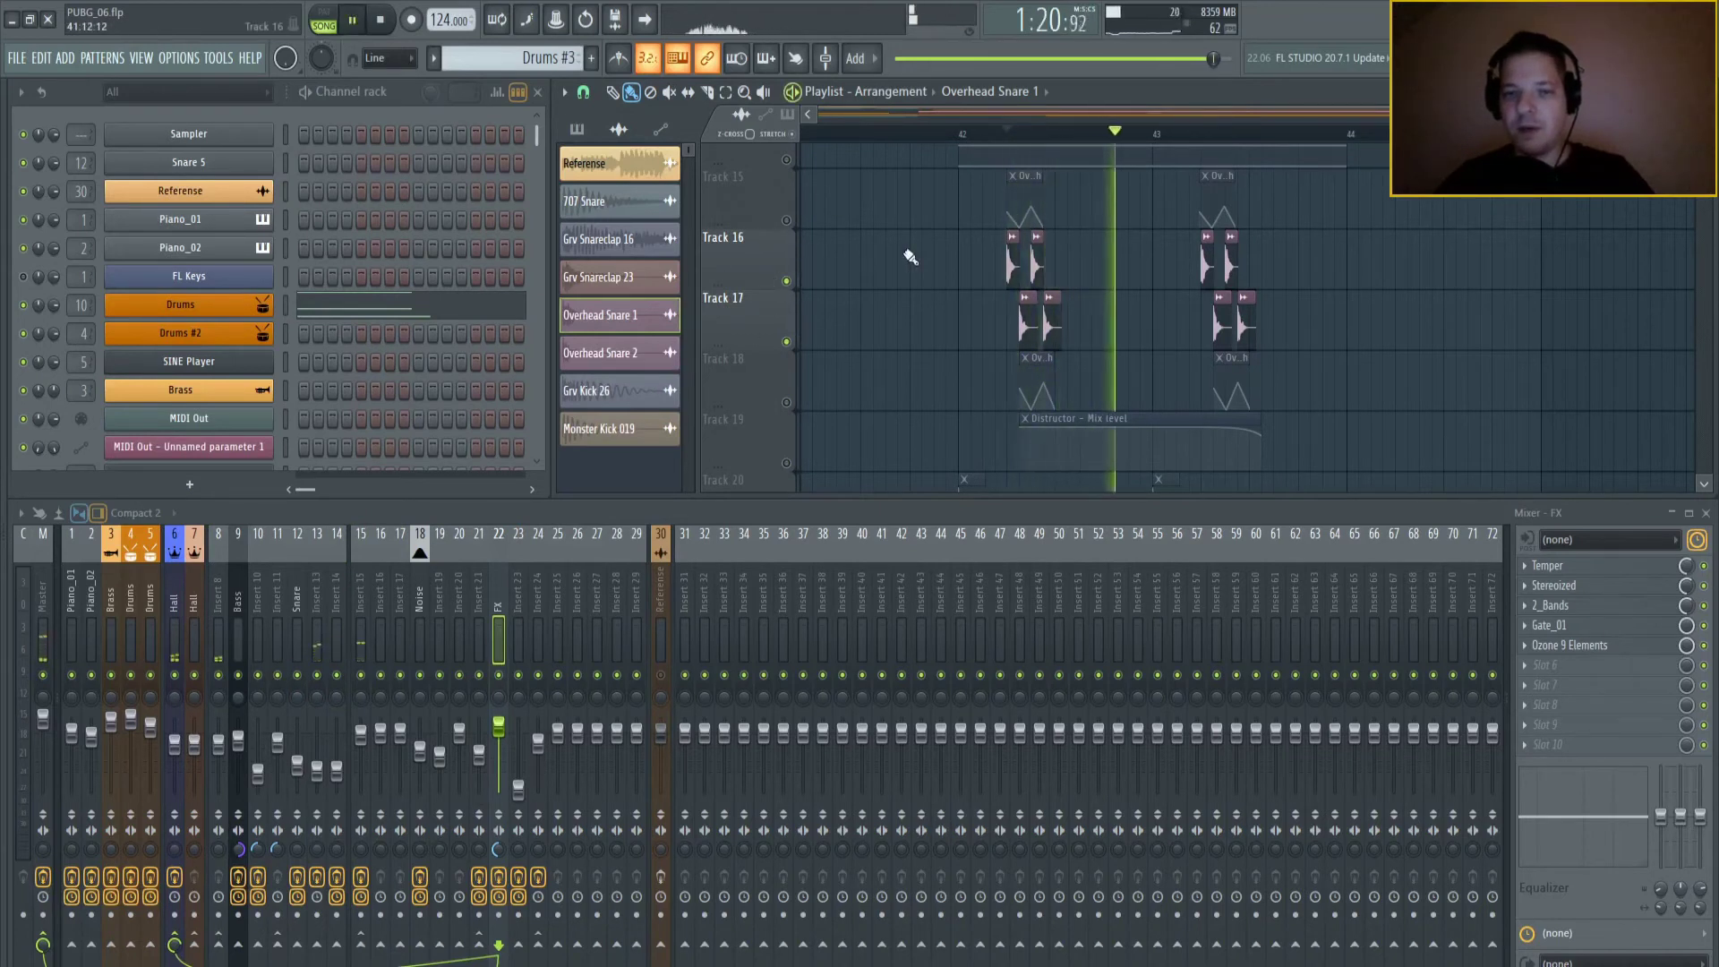
key("space")
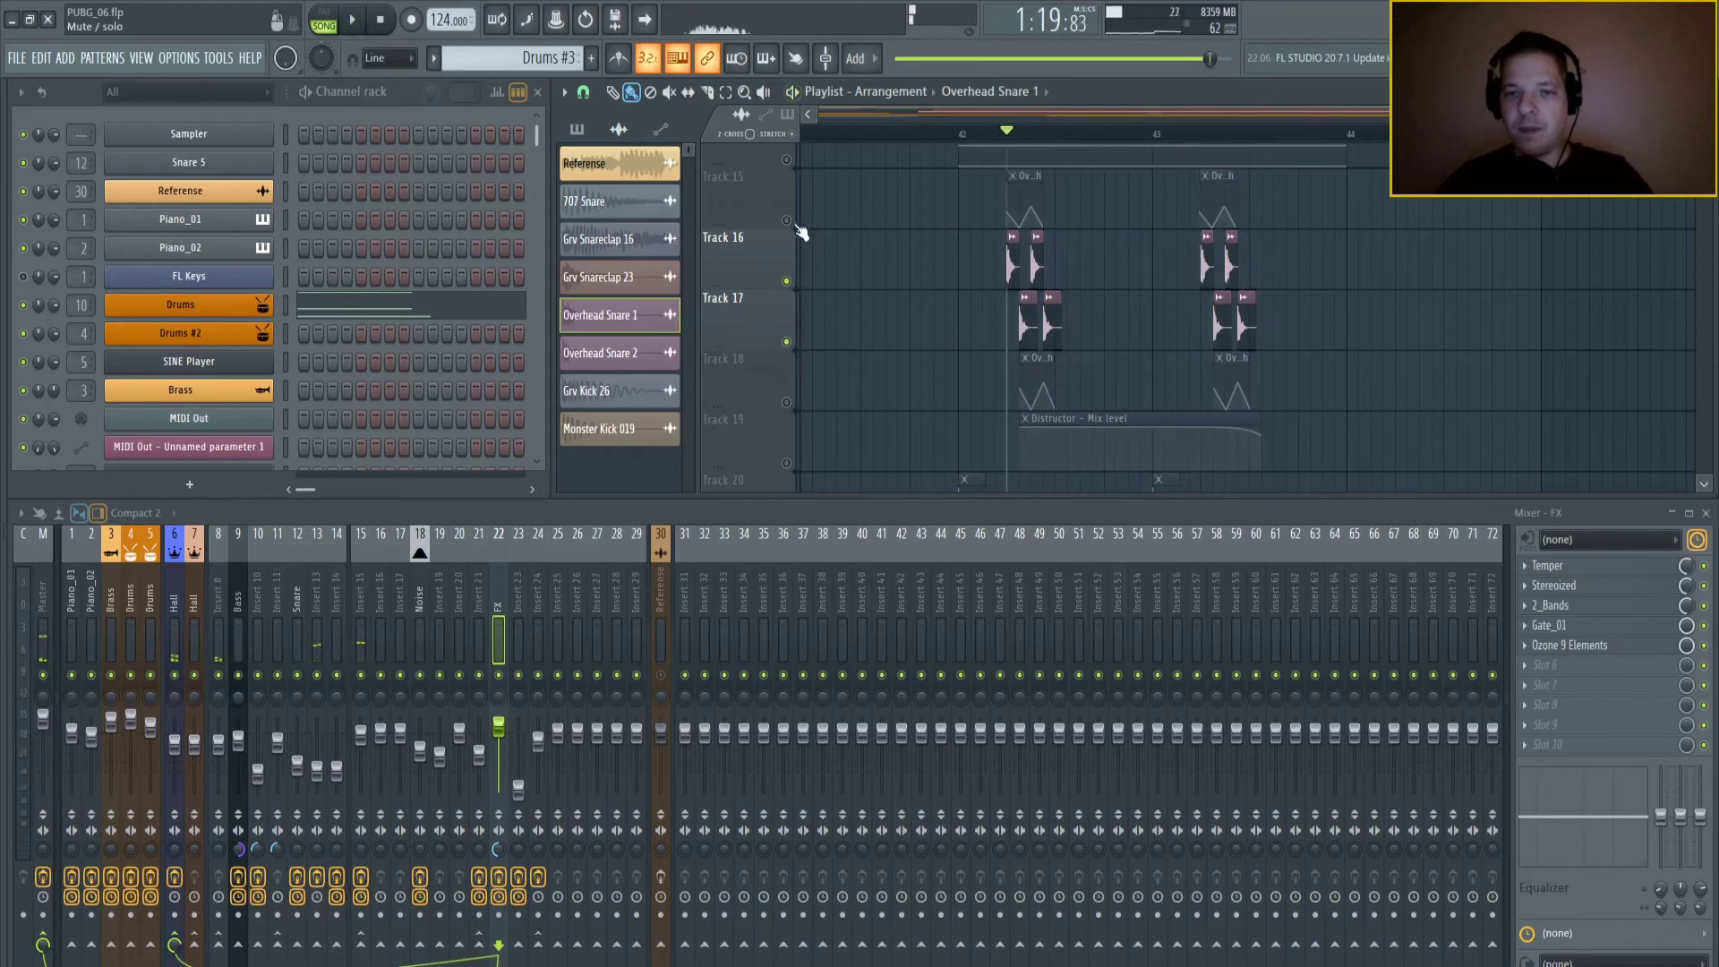
- Enable the pitch automation on Tracks 15 and 18 and play the Overhead Snare hits again
left_click(786, 220)
left_click(787, 403)
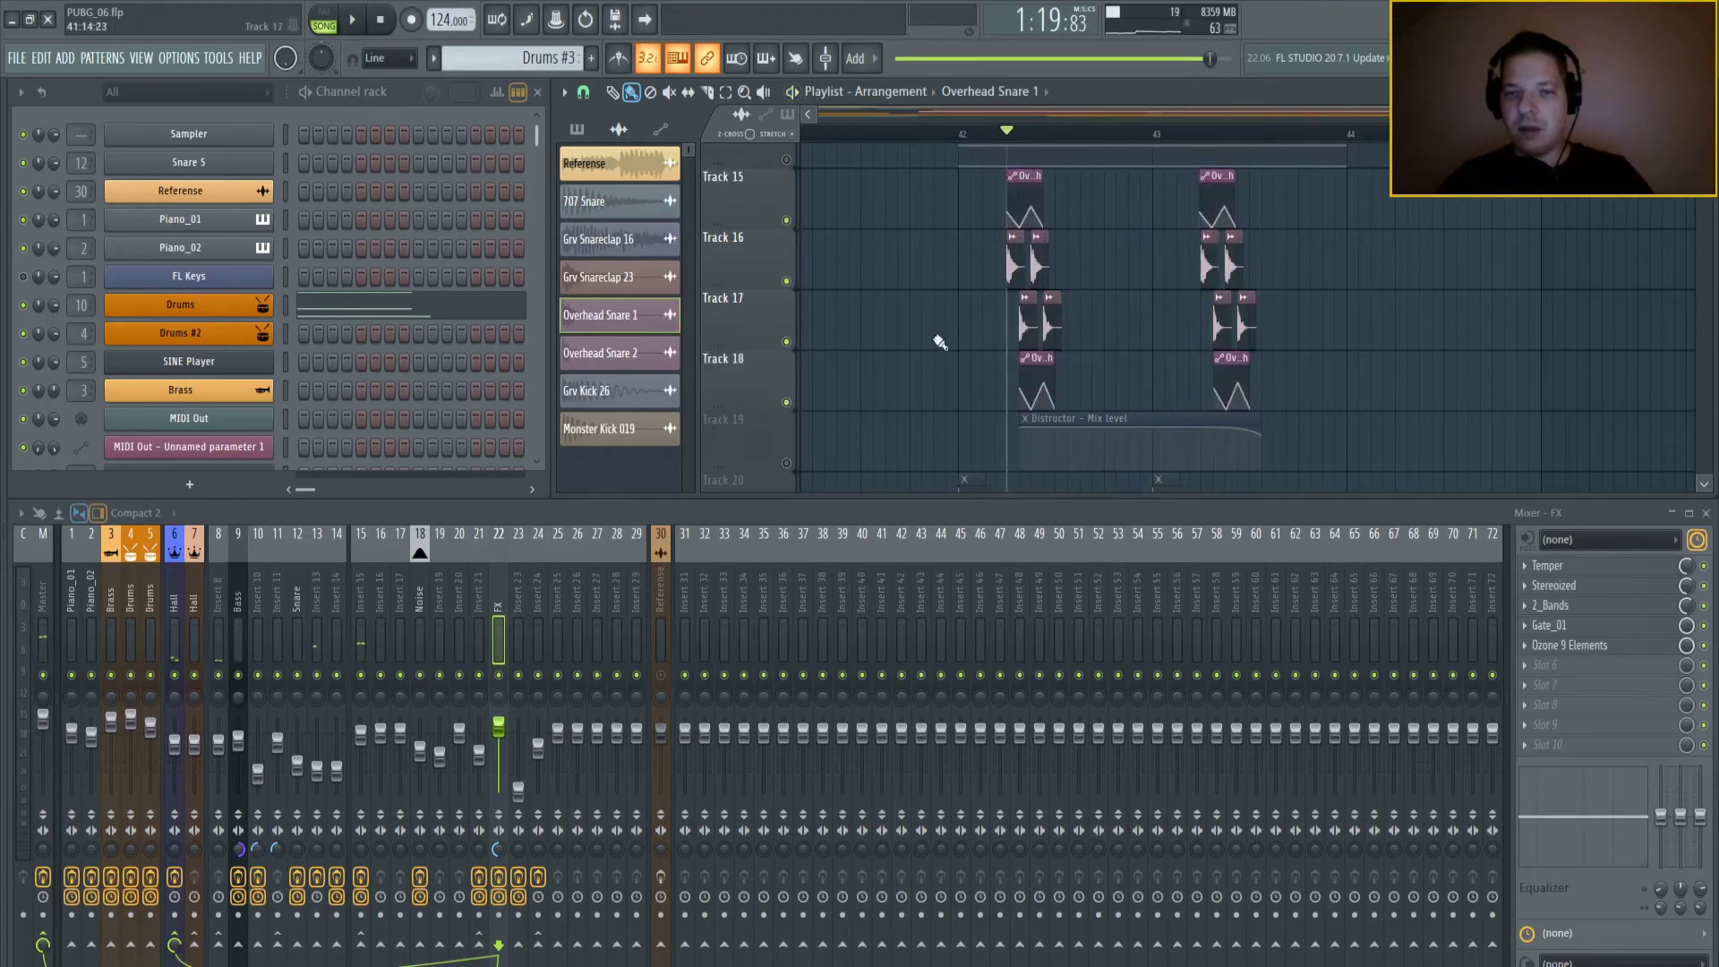
key("space")
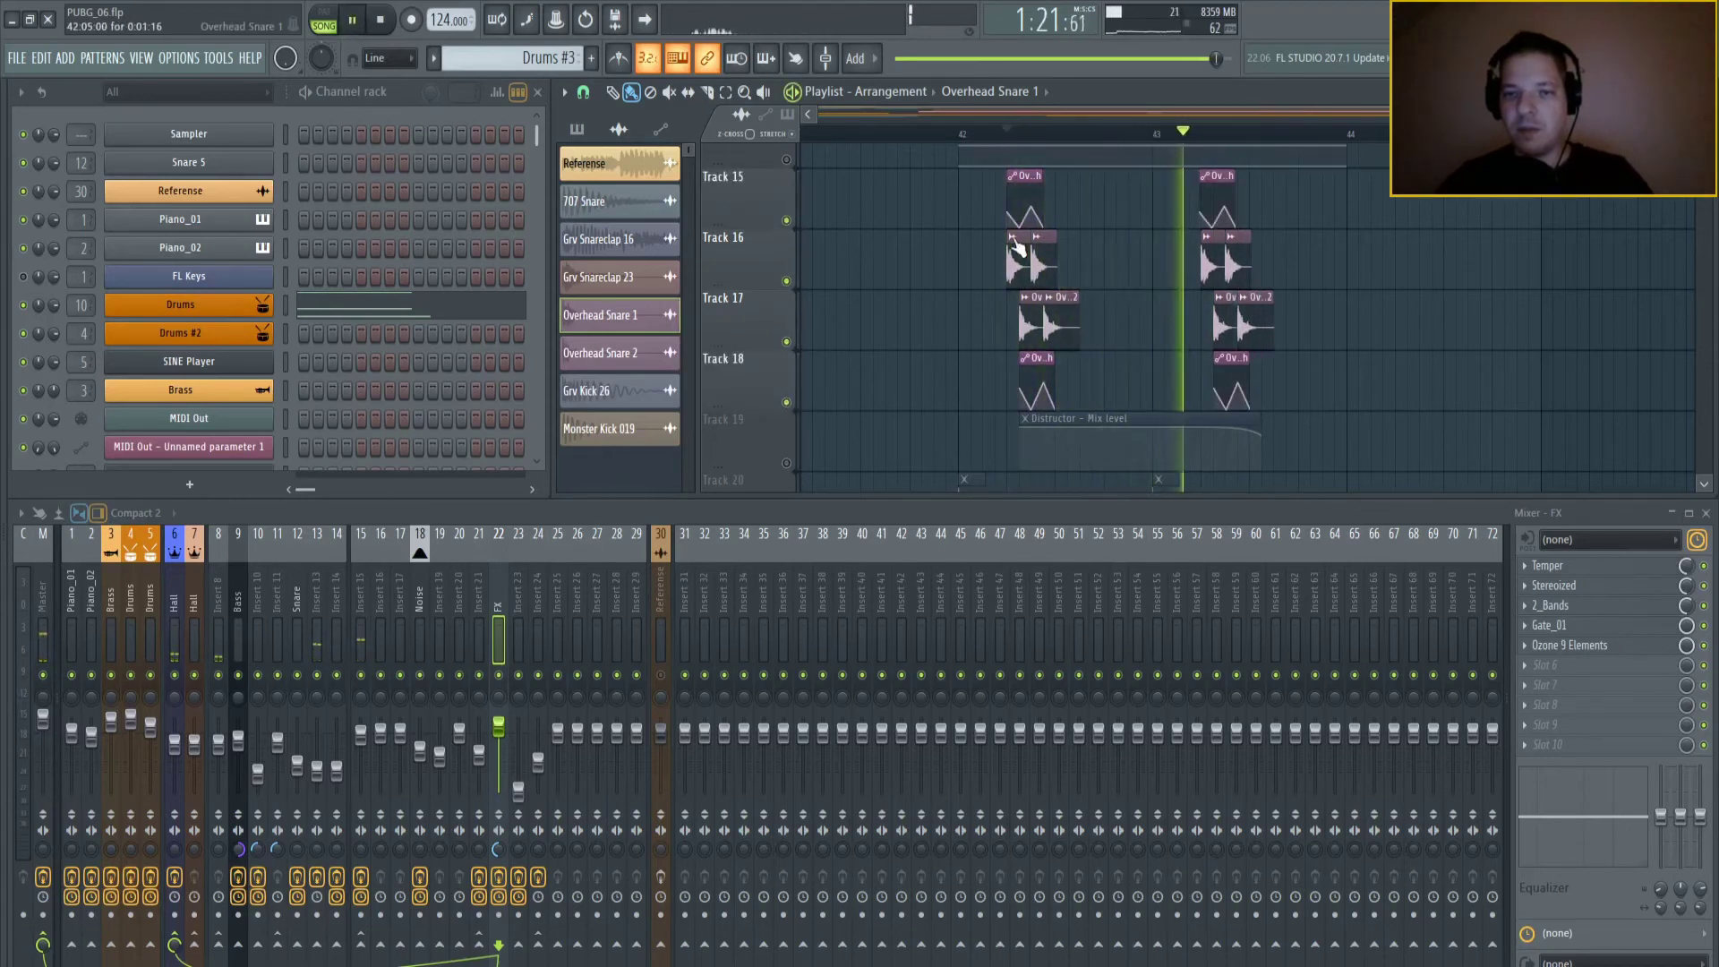
key("space")
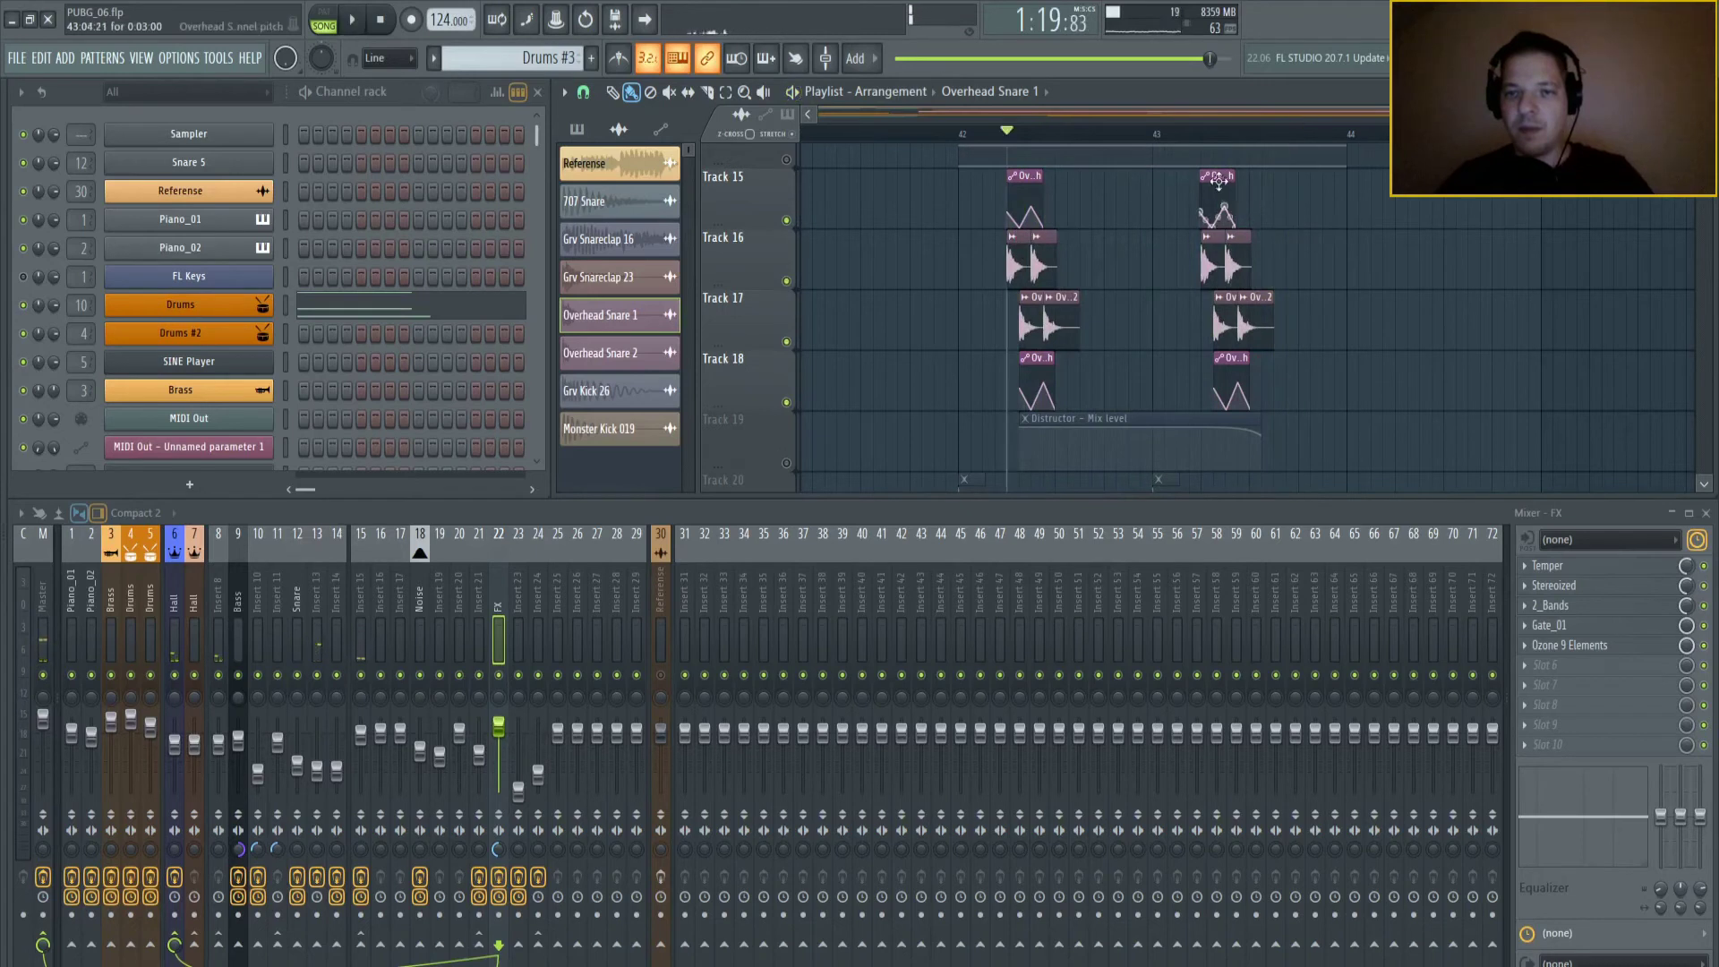
- Shift the bar 43 pitch automation clips slightly, Track 15's later and Track 18's earlier, and play the snare hits
left_click(1223, 178)
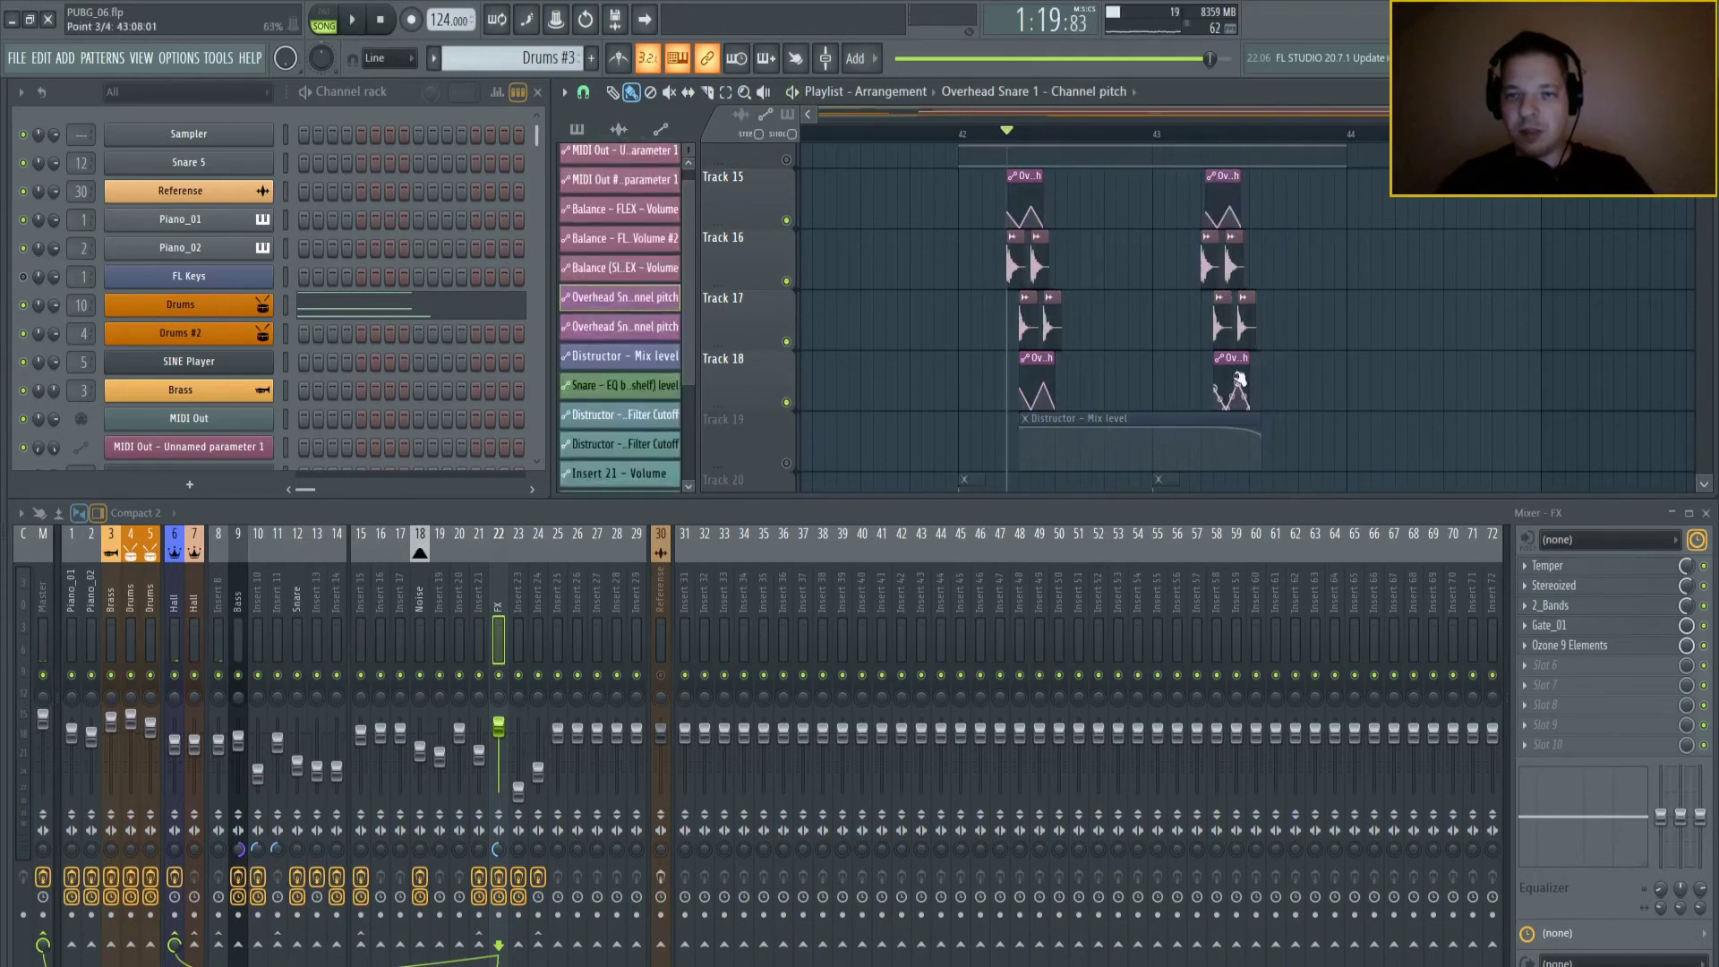
left_click_drag(1228, 357, 1219, 359)
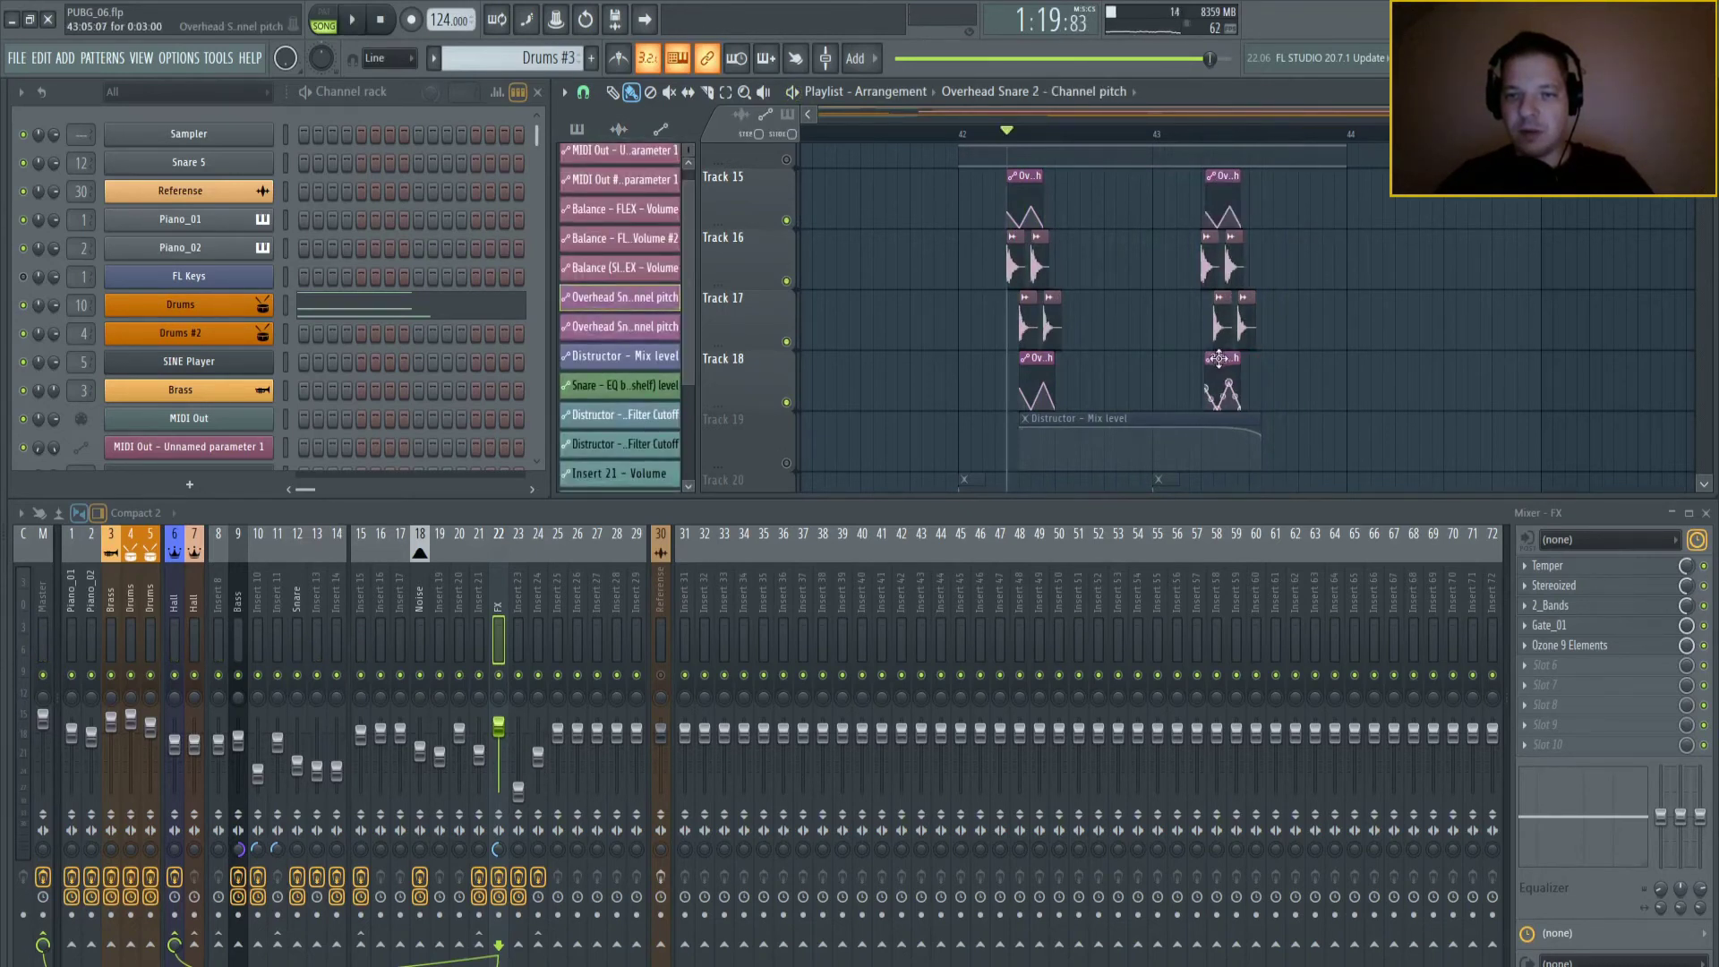
key("space")
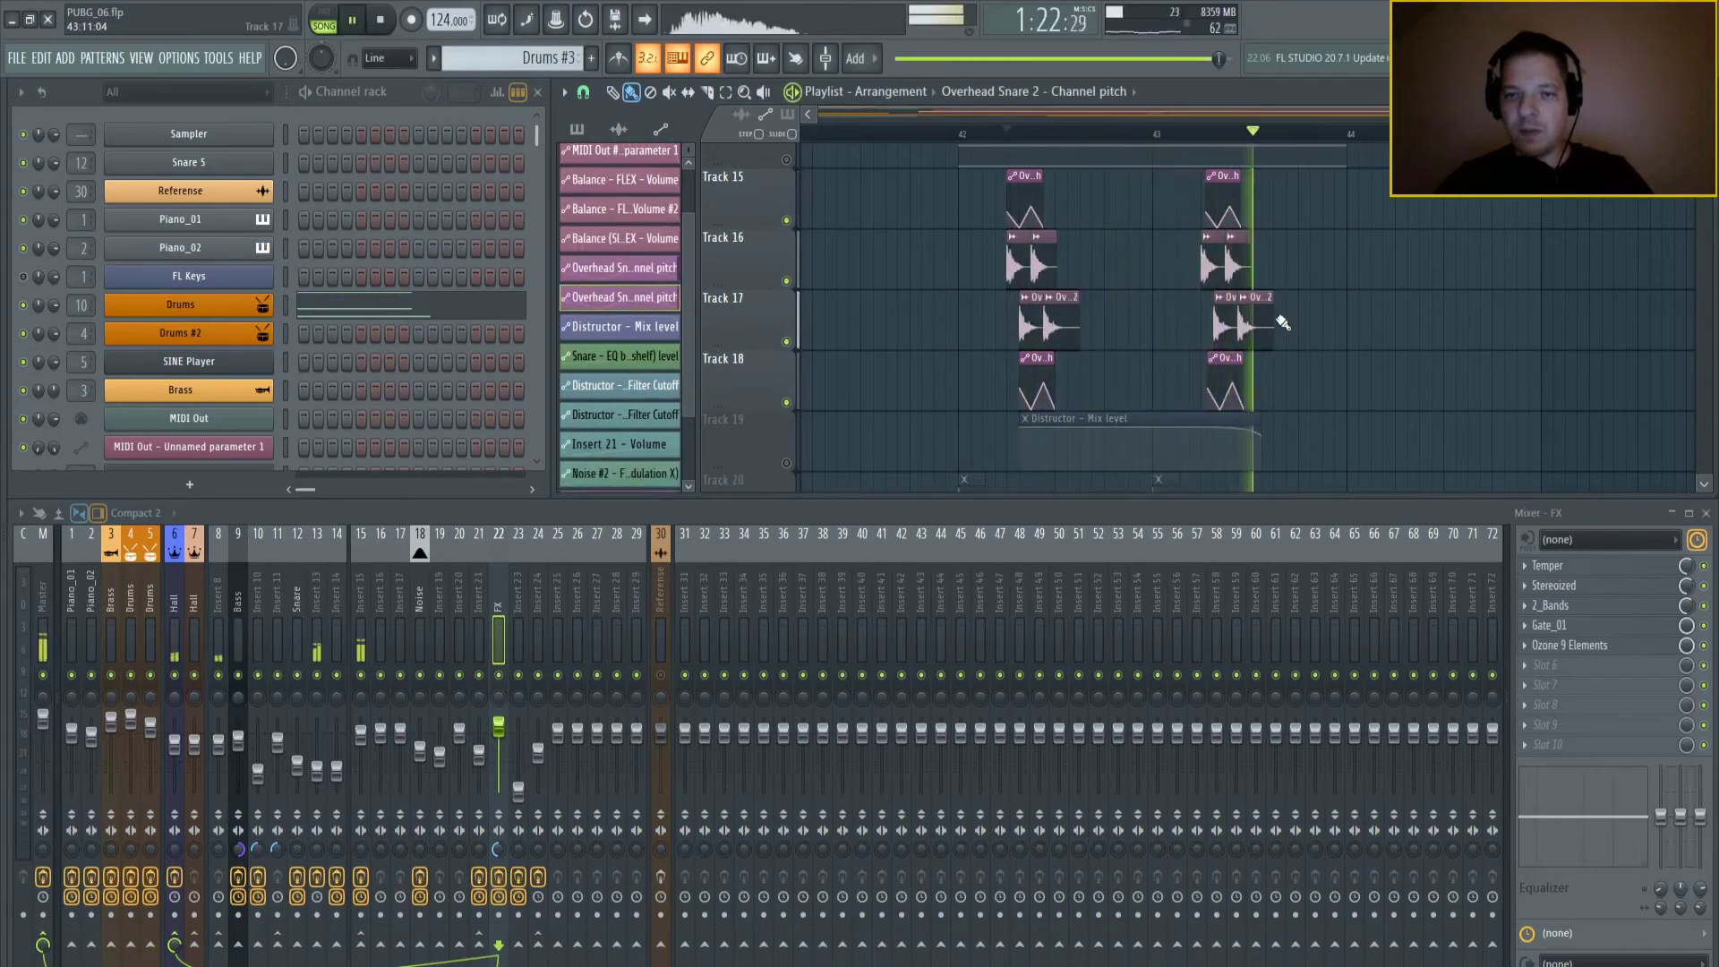
key("space")
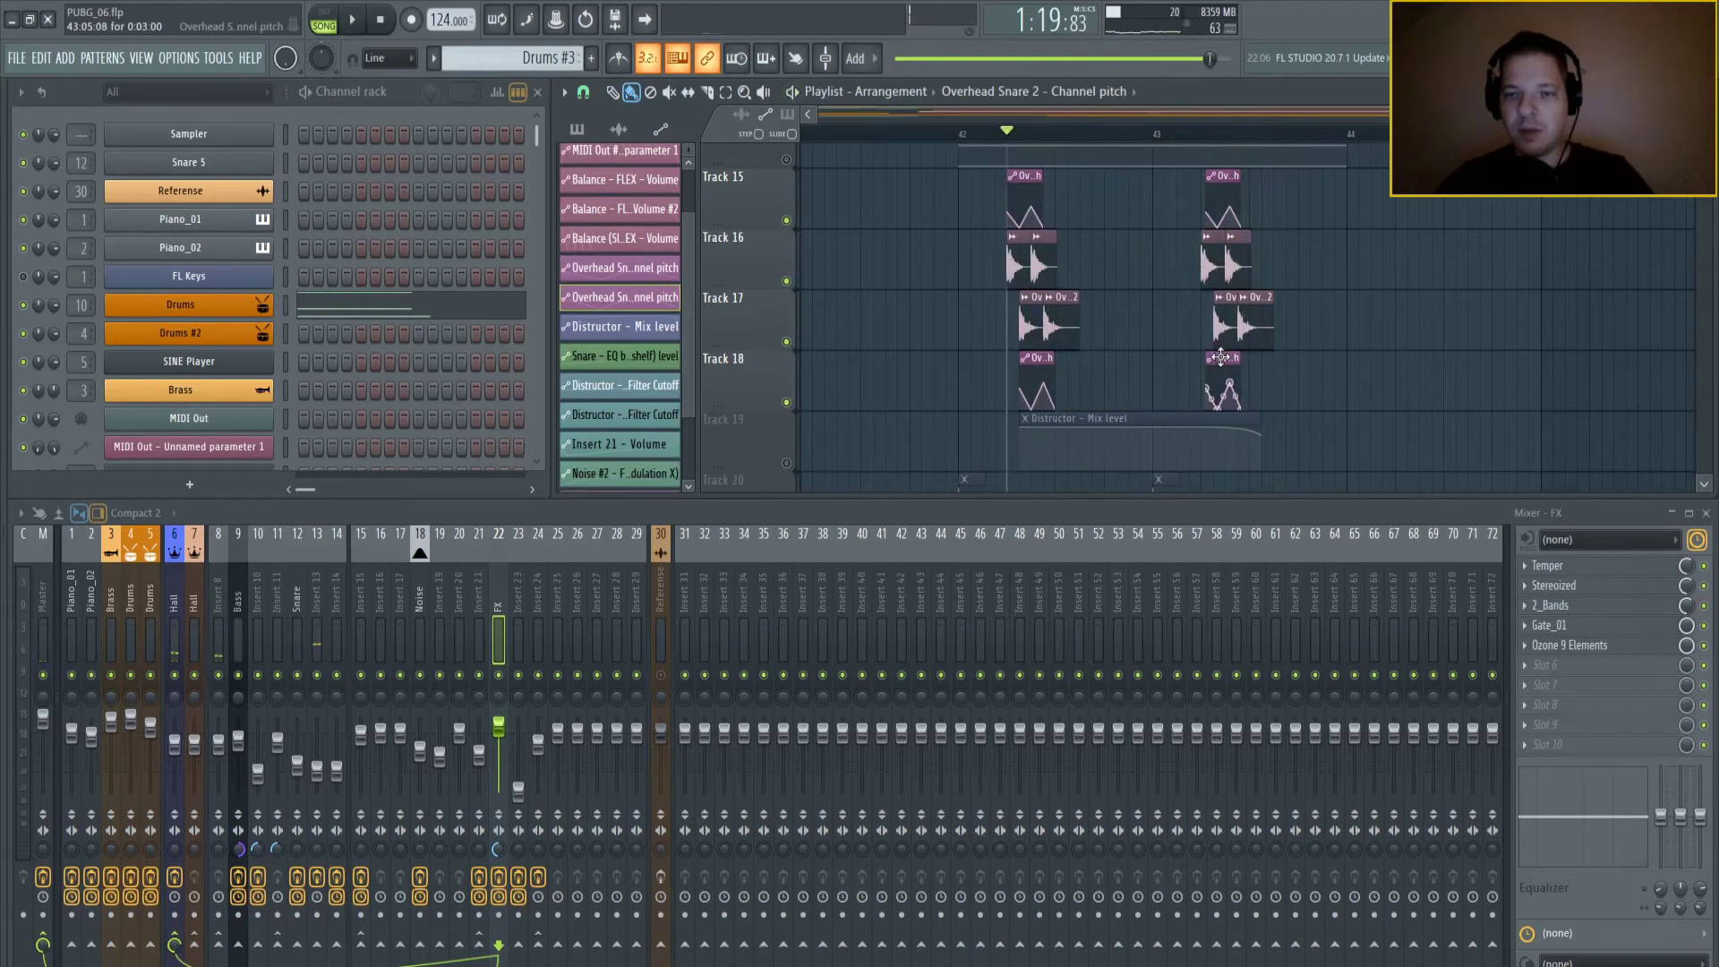
key("space")
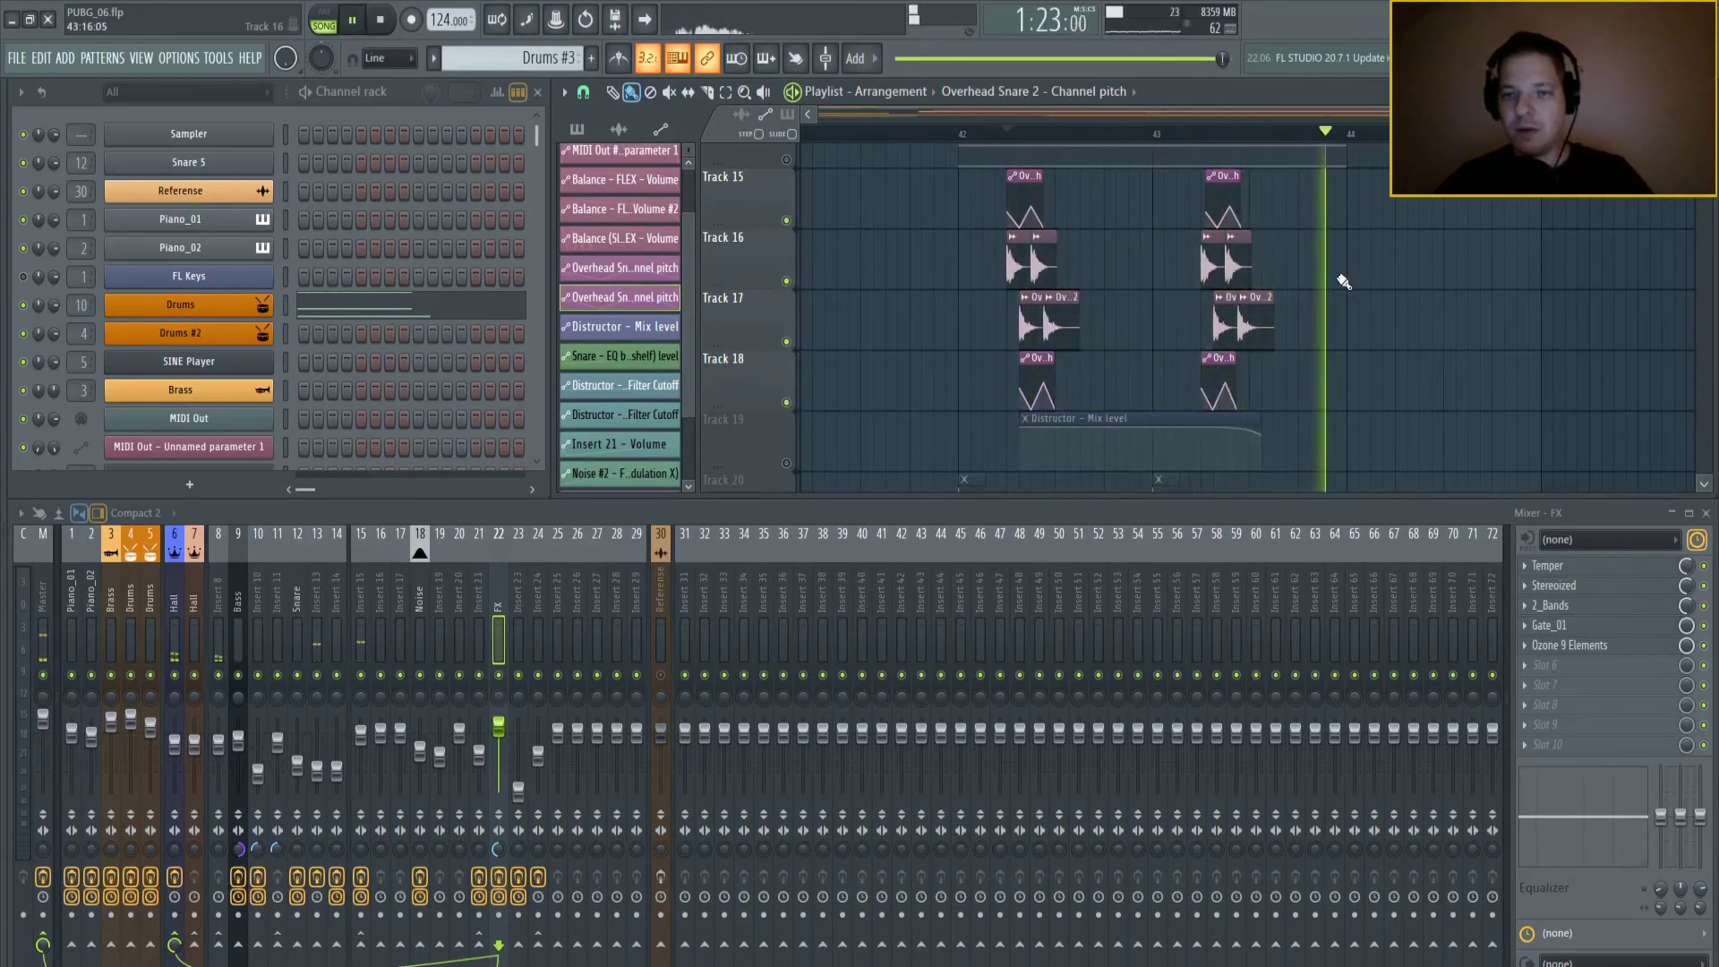
key("space")
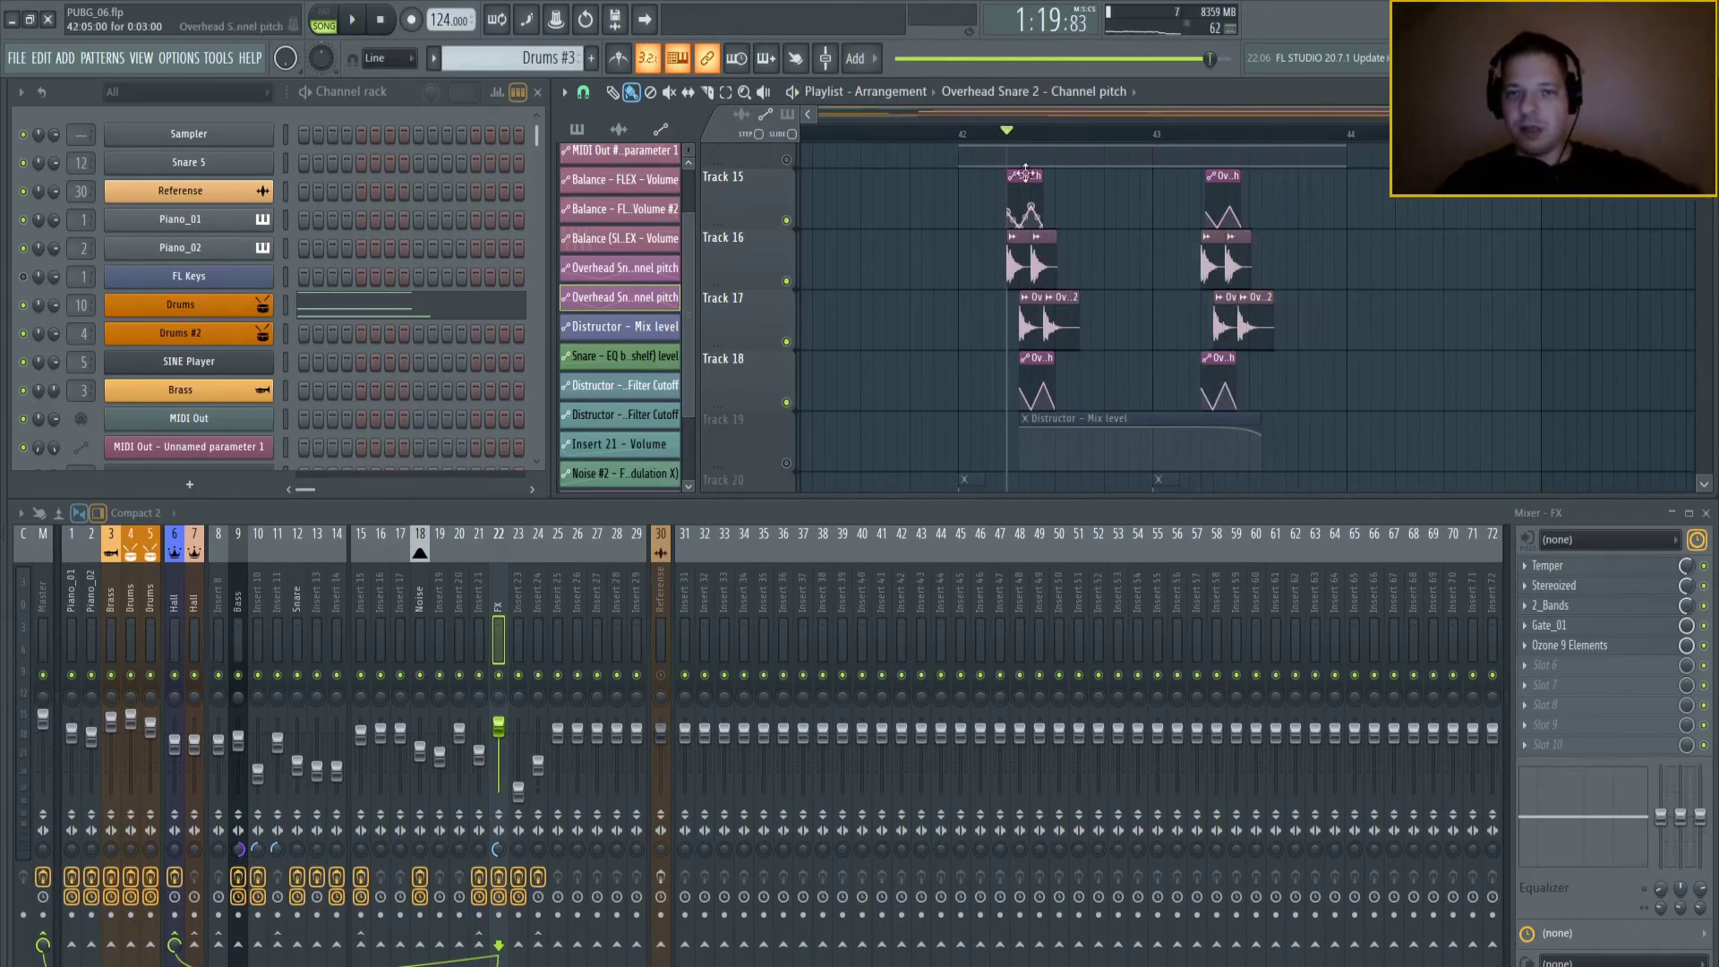
- Turn all playlist tracks back on and play the ending from bar 42 with every layer
left_click(787, 220, "ctrl")
left_click(787, 221)
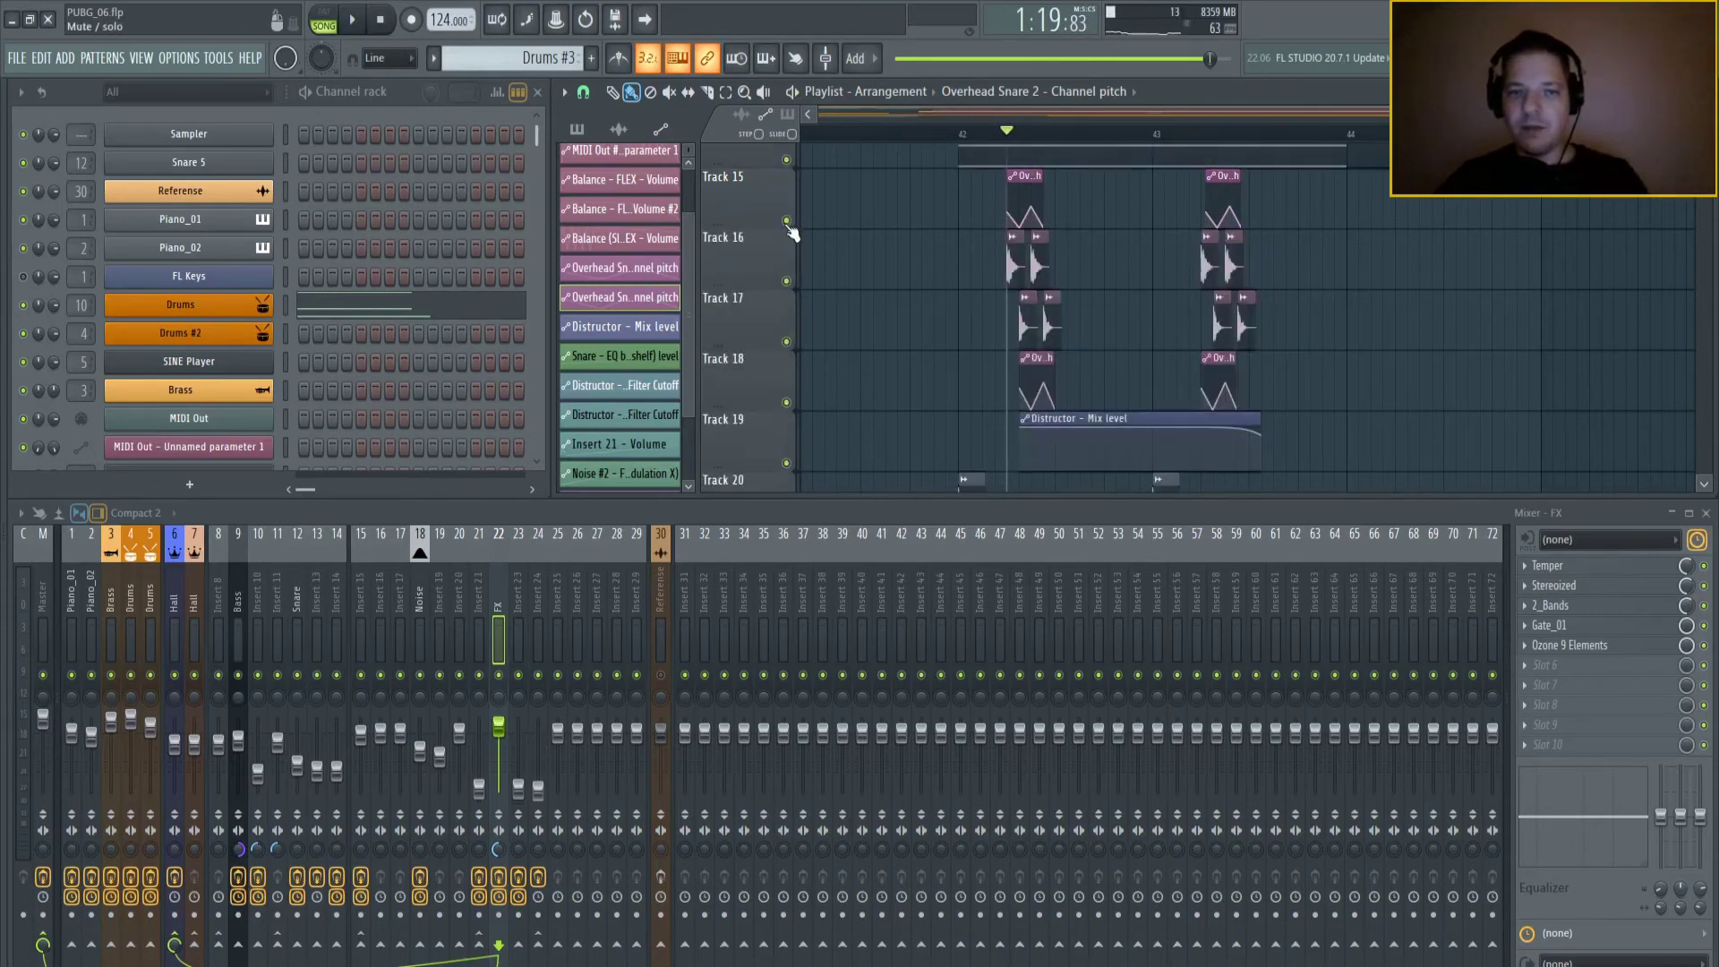
key("space")
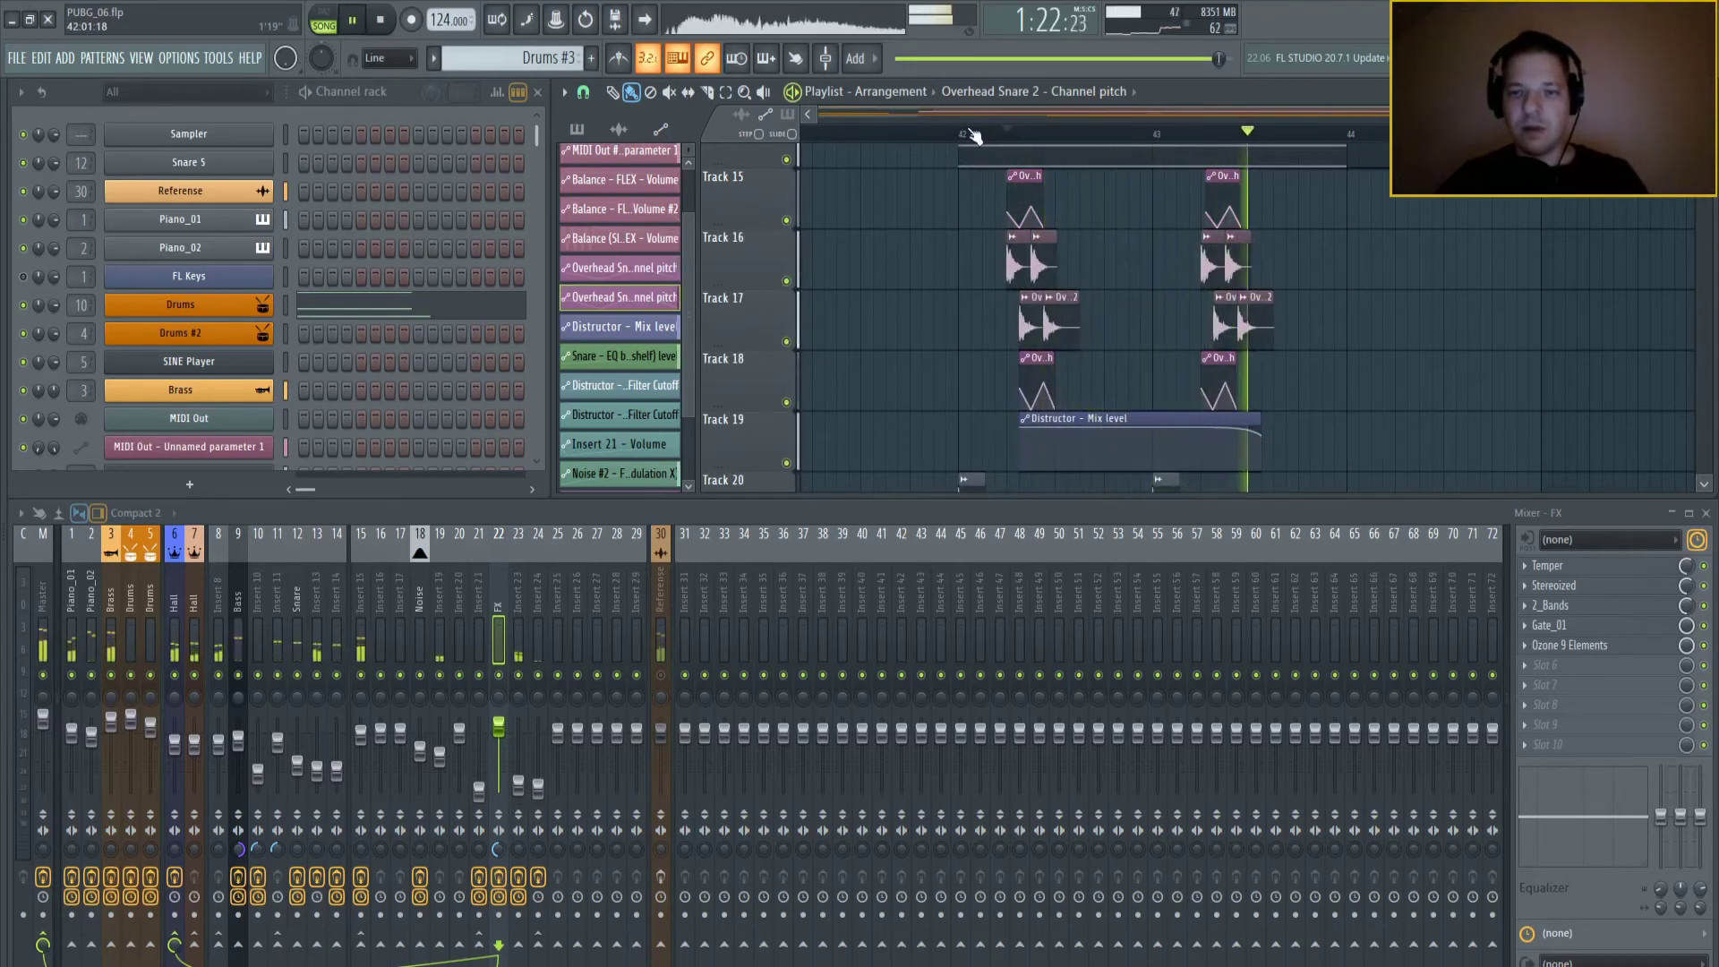
key("space")
- Lay out a test row of Overhead Snare 1 hits on soloed Track 16 around bars 46 and 47, with pitch automation clips on Track 15
scroll(992, 142, "down", 3)
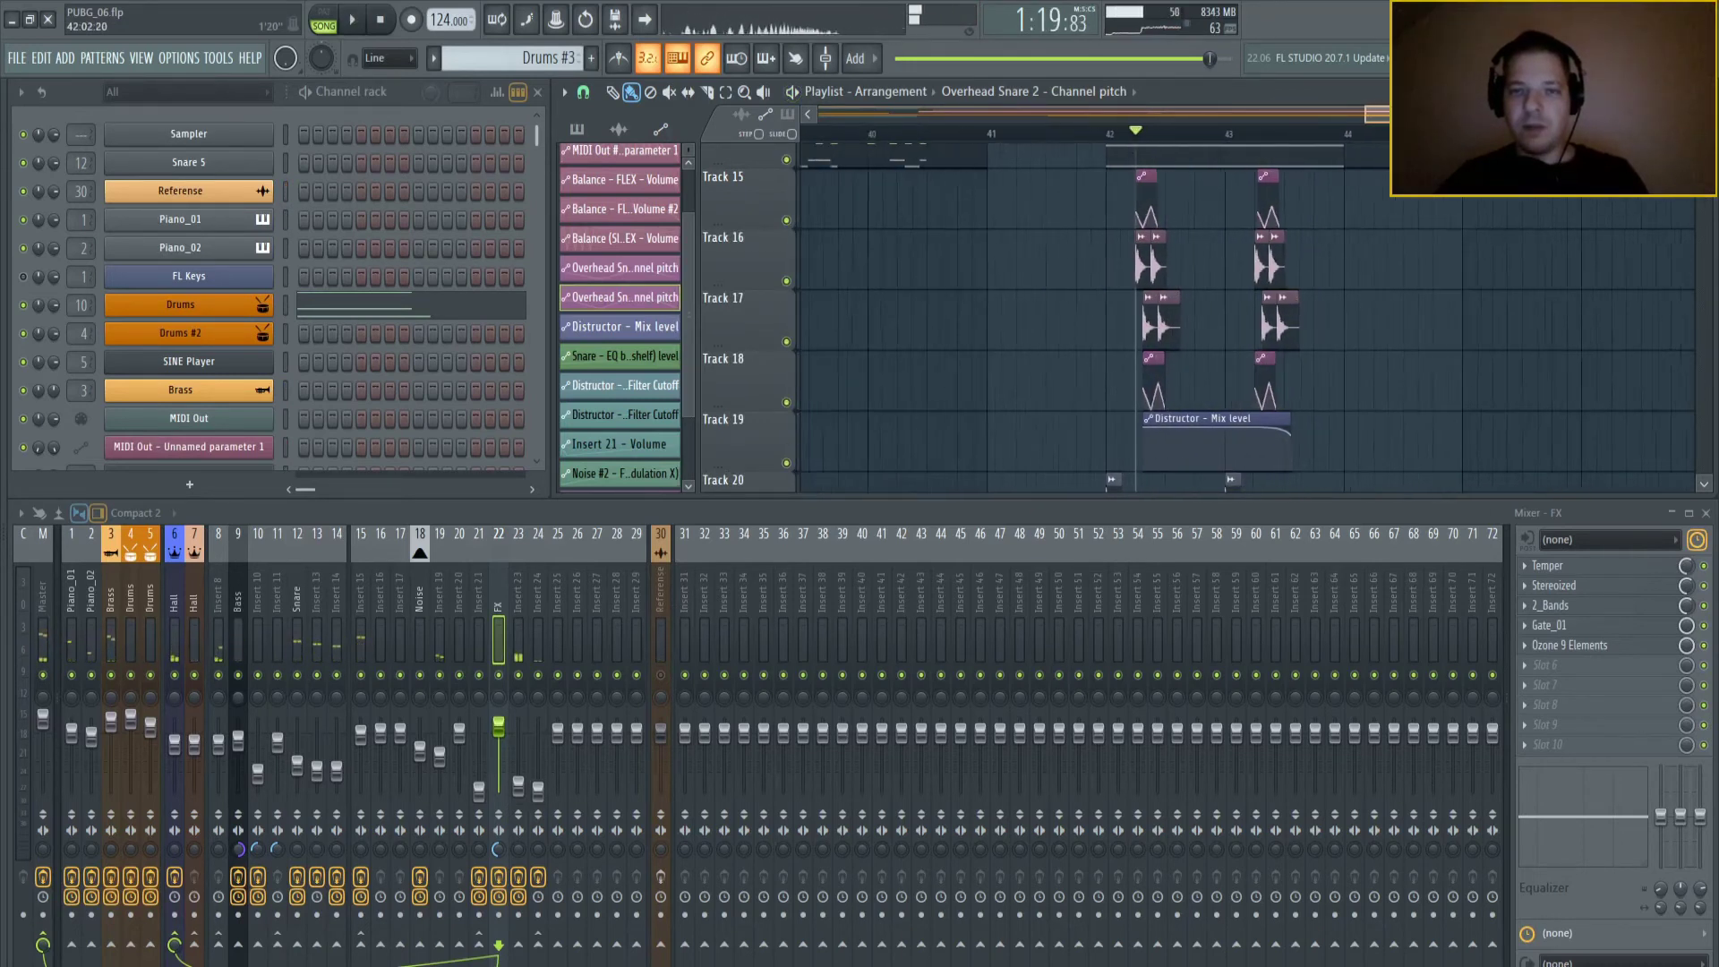
scroll(1424, 376, "up", 3)
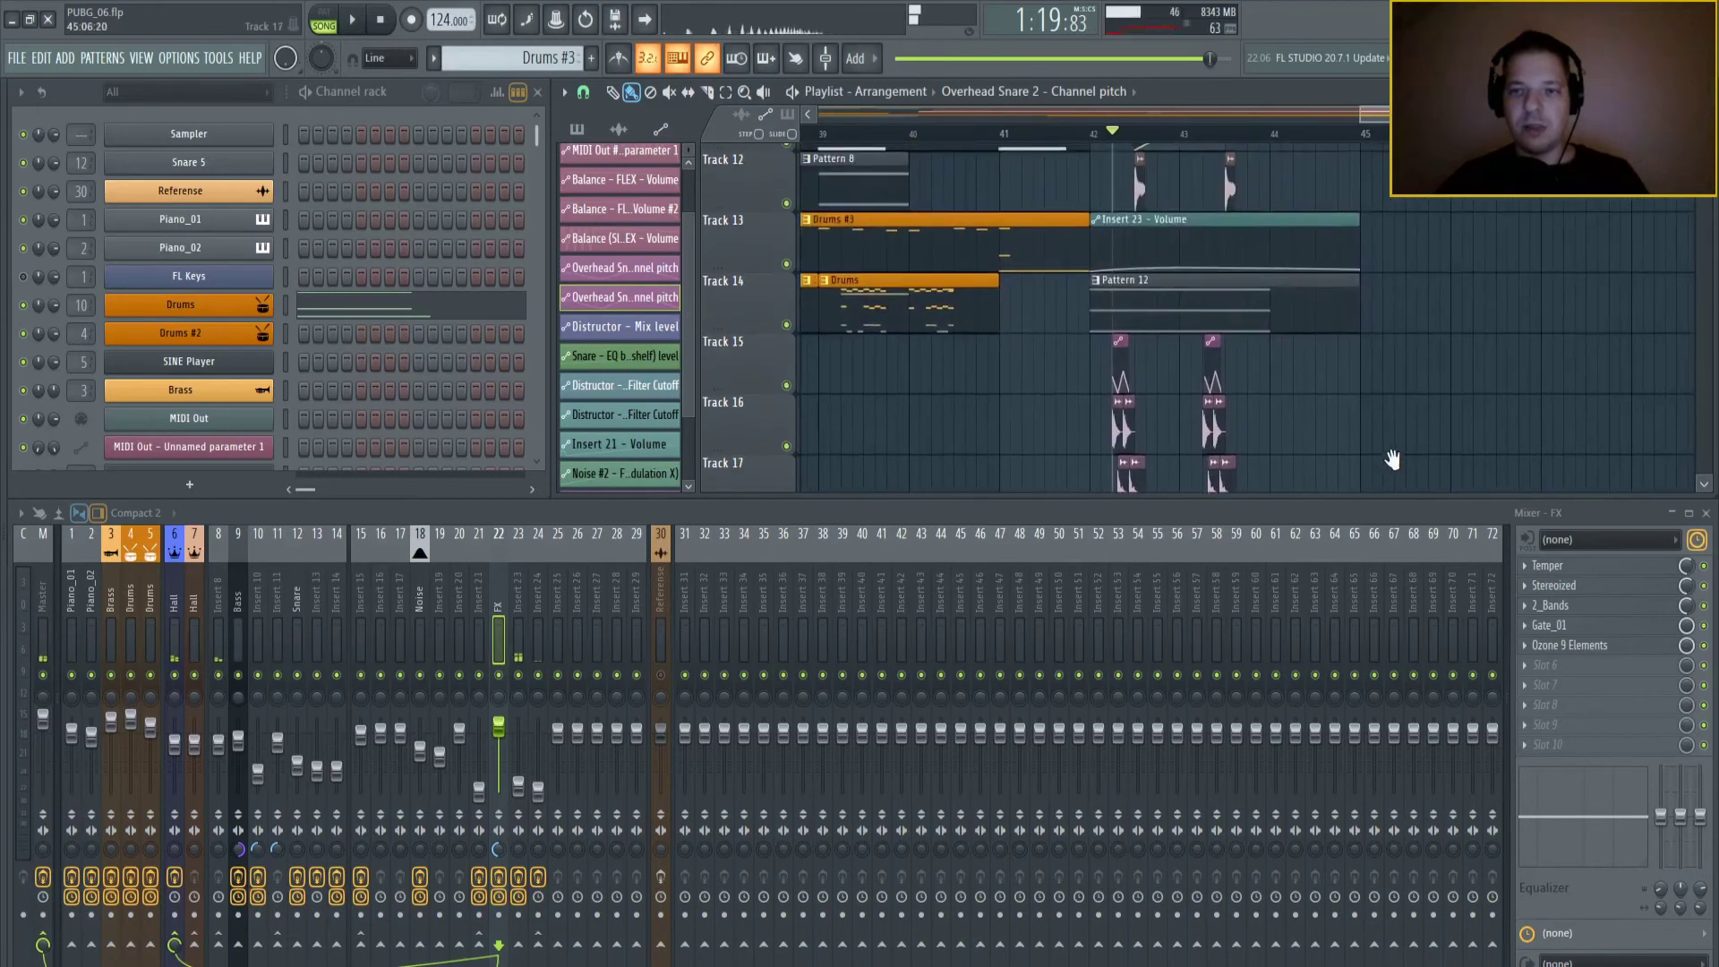
left_click_drag(1298, 317, 1269, 323)
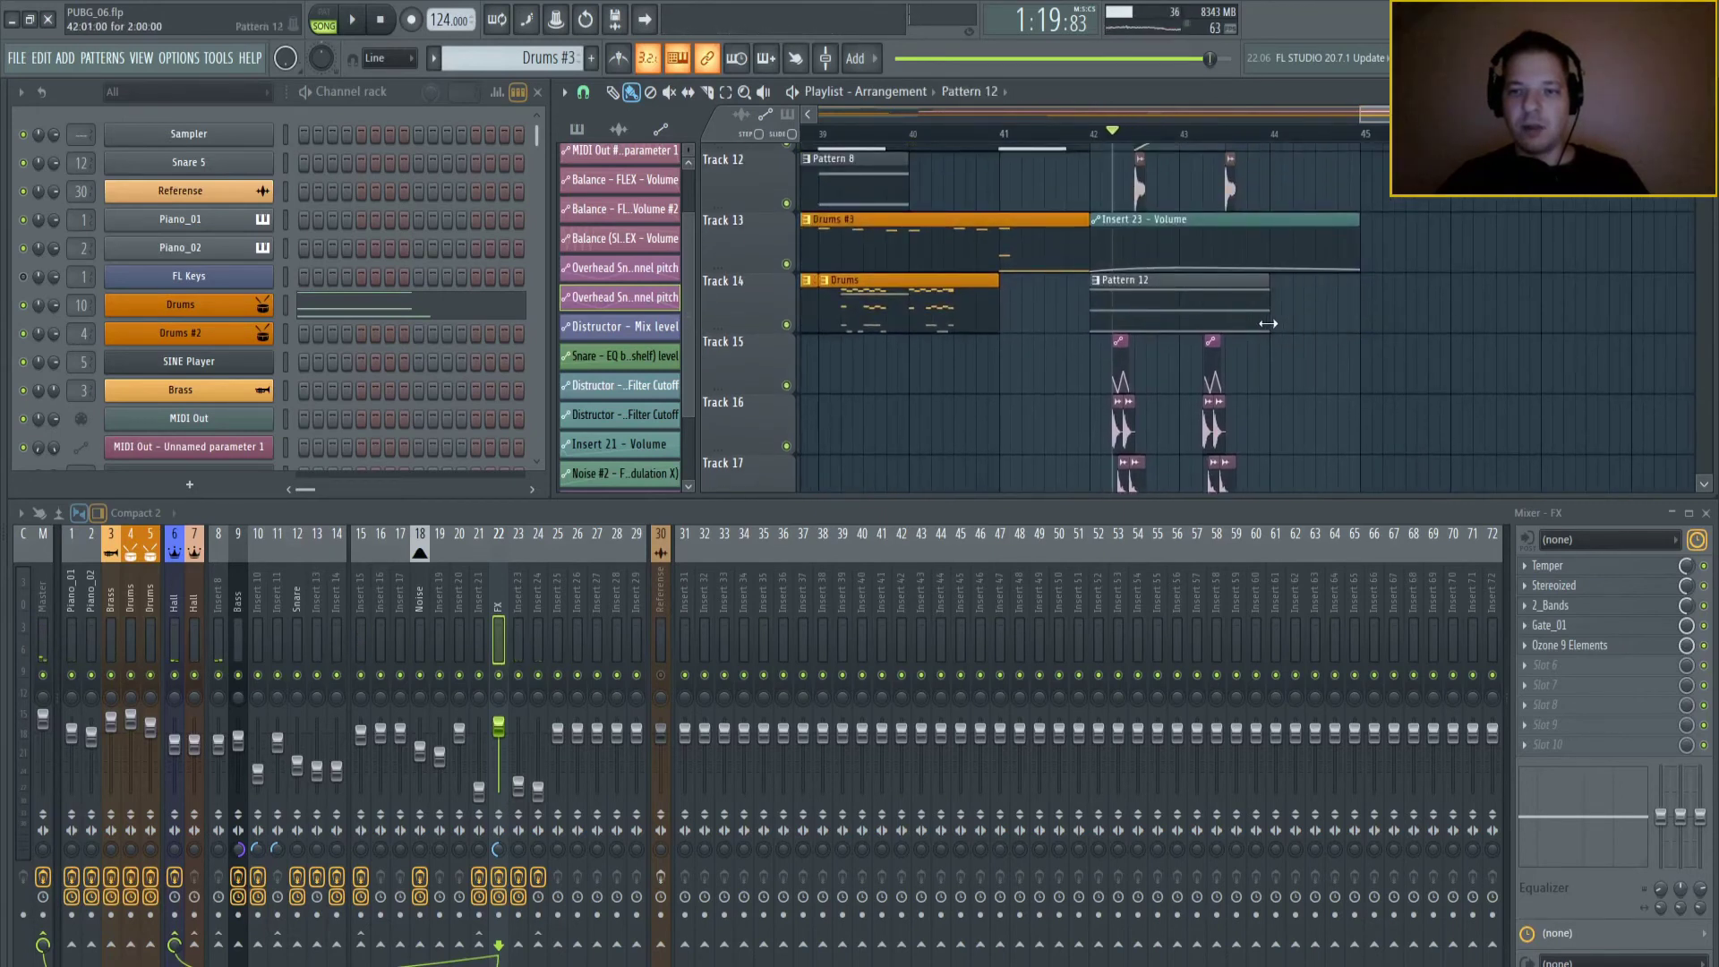
scroll(1308, 295, "down", 2)
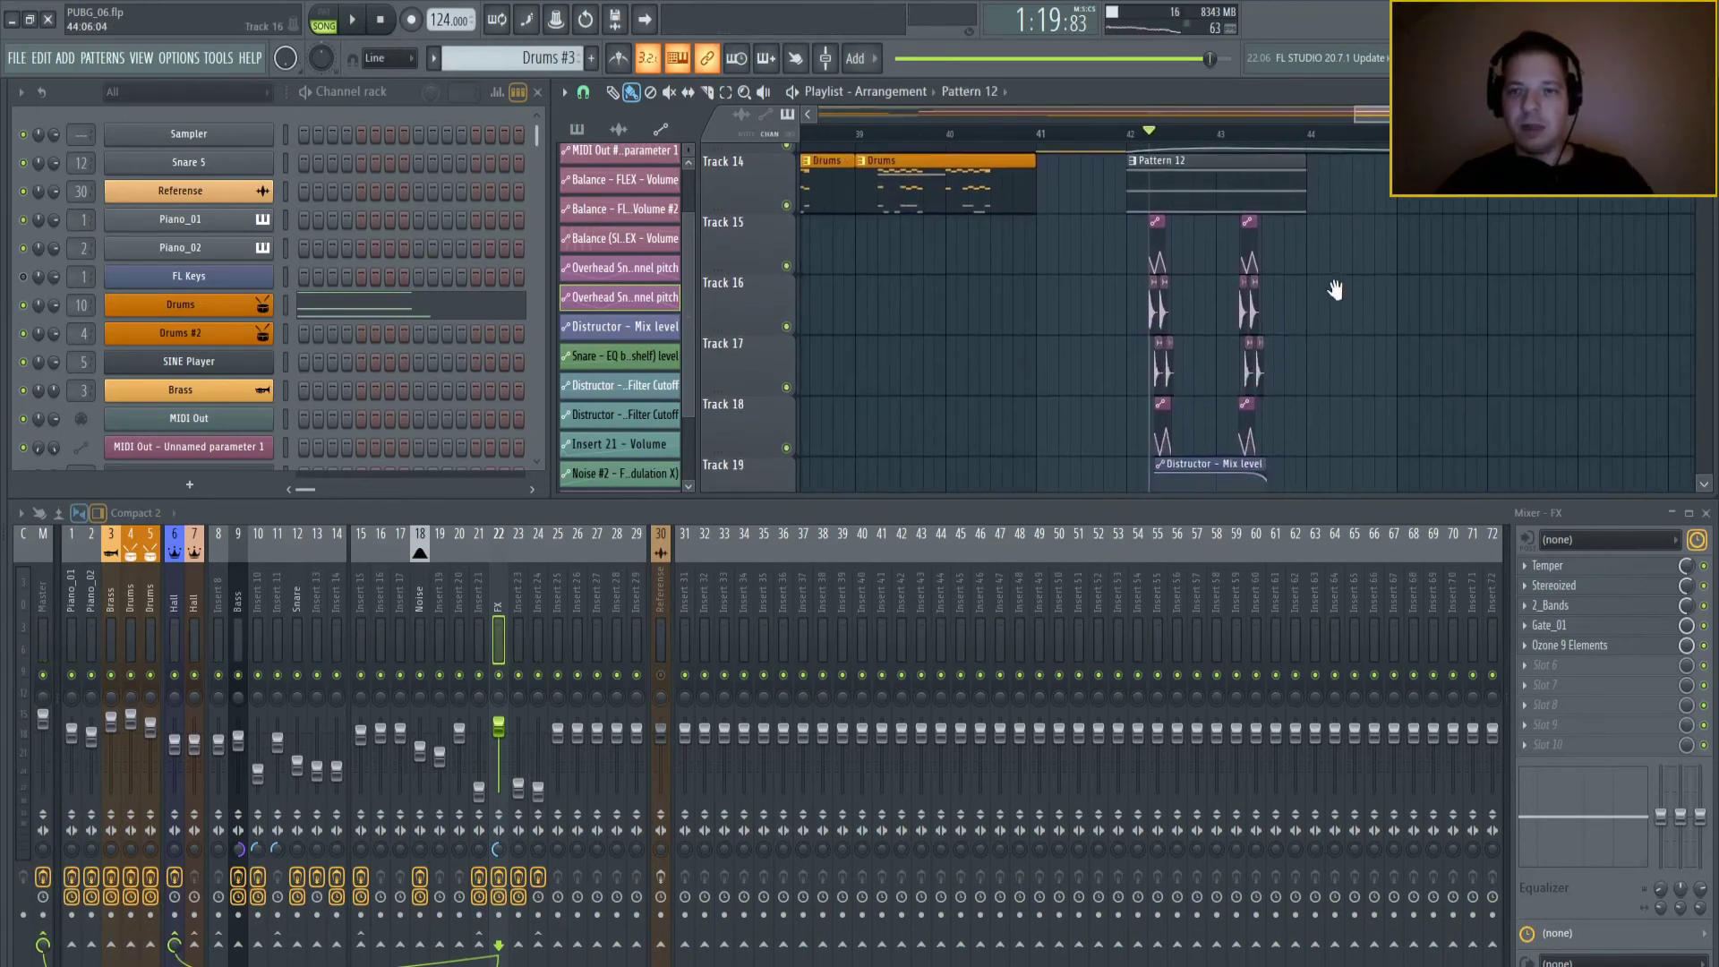
left_click_drag(1265, 300, 1049, 363)
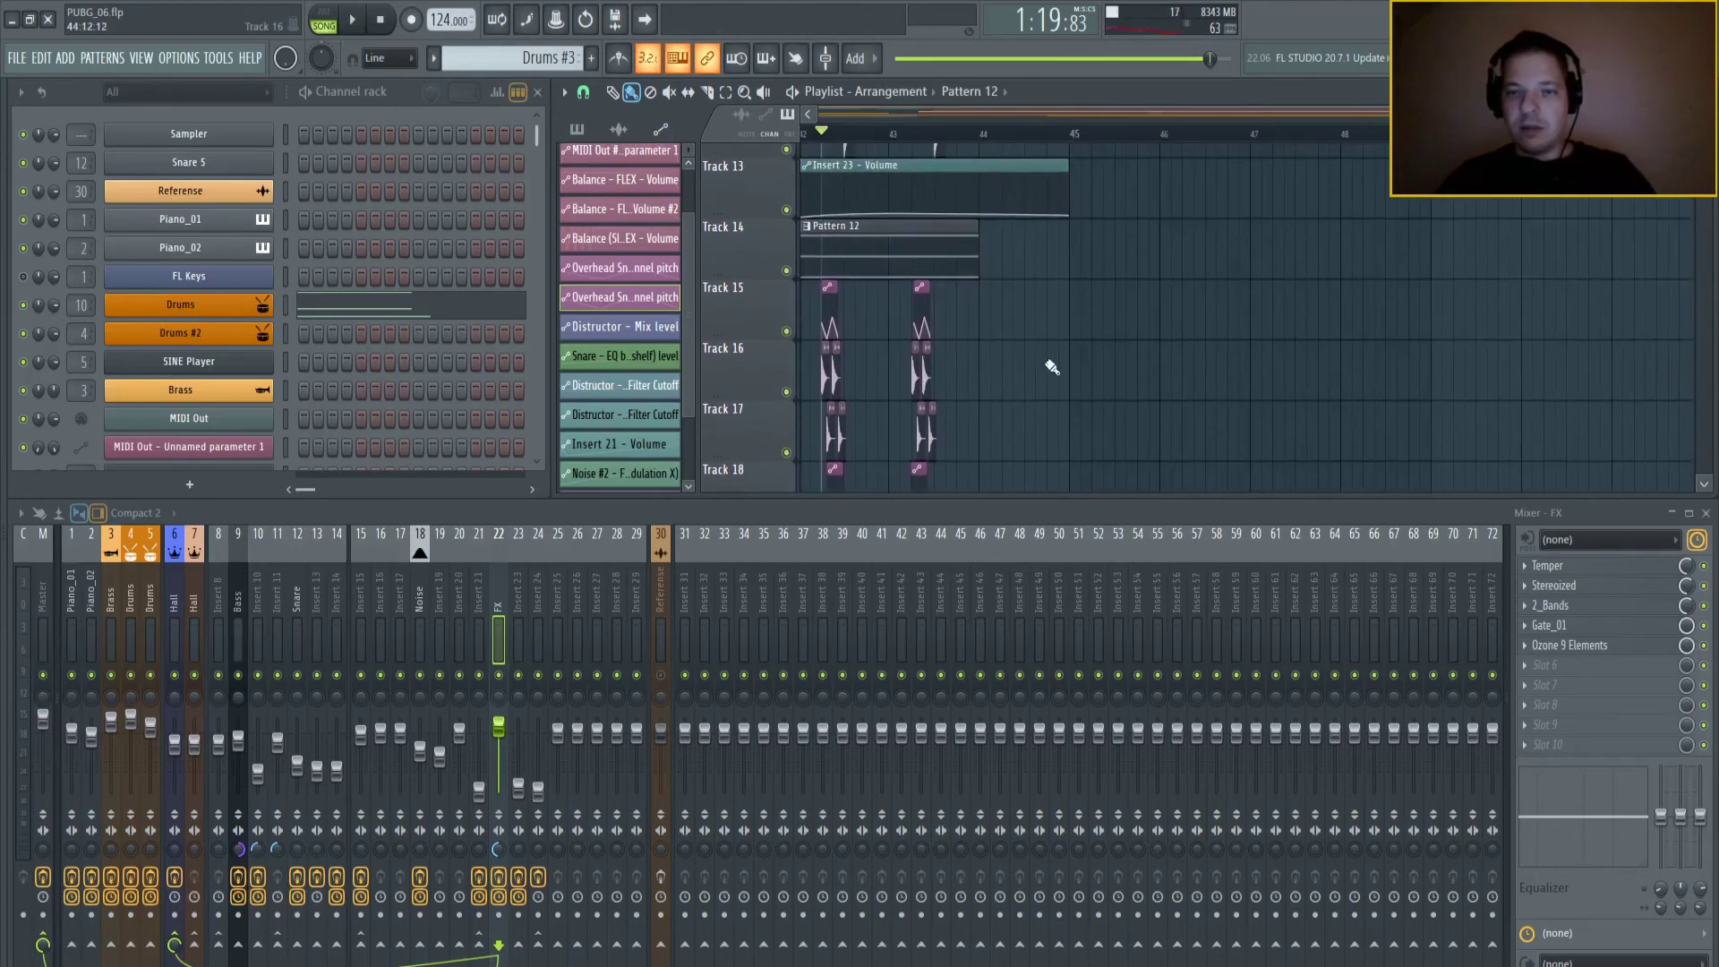
scroll(963, 356, "up", 2)
scroll(972, 358, "up", 2)
left_click_drag(1424, 364, 1247, 391)
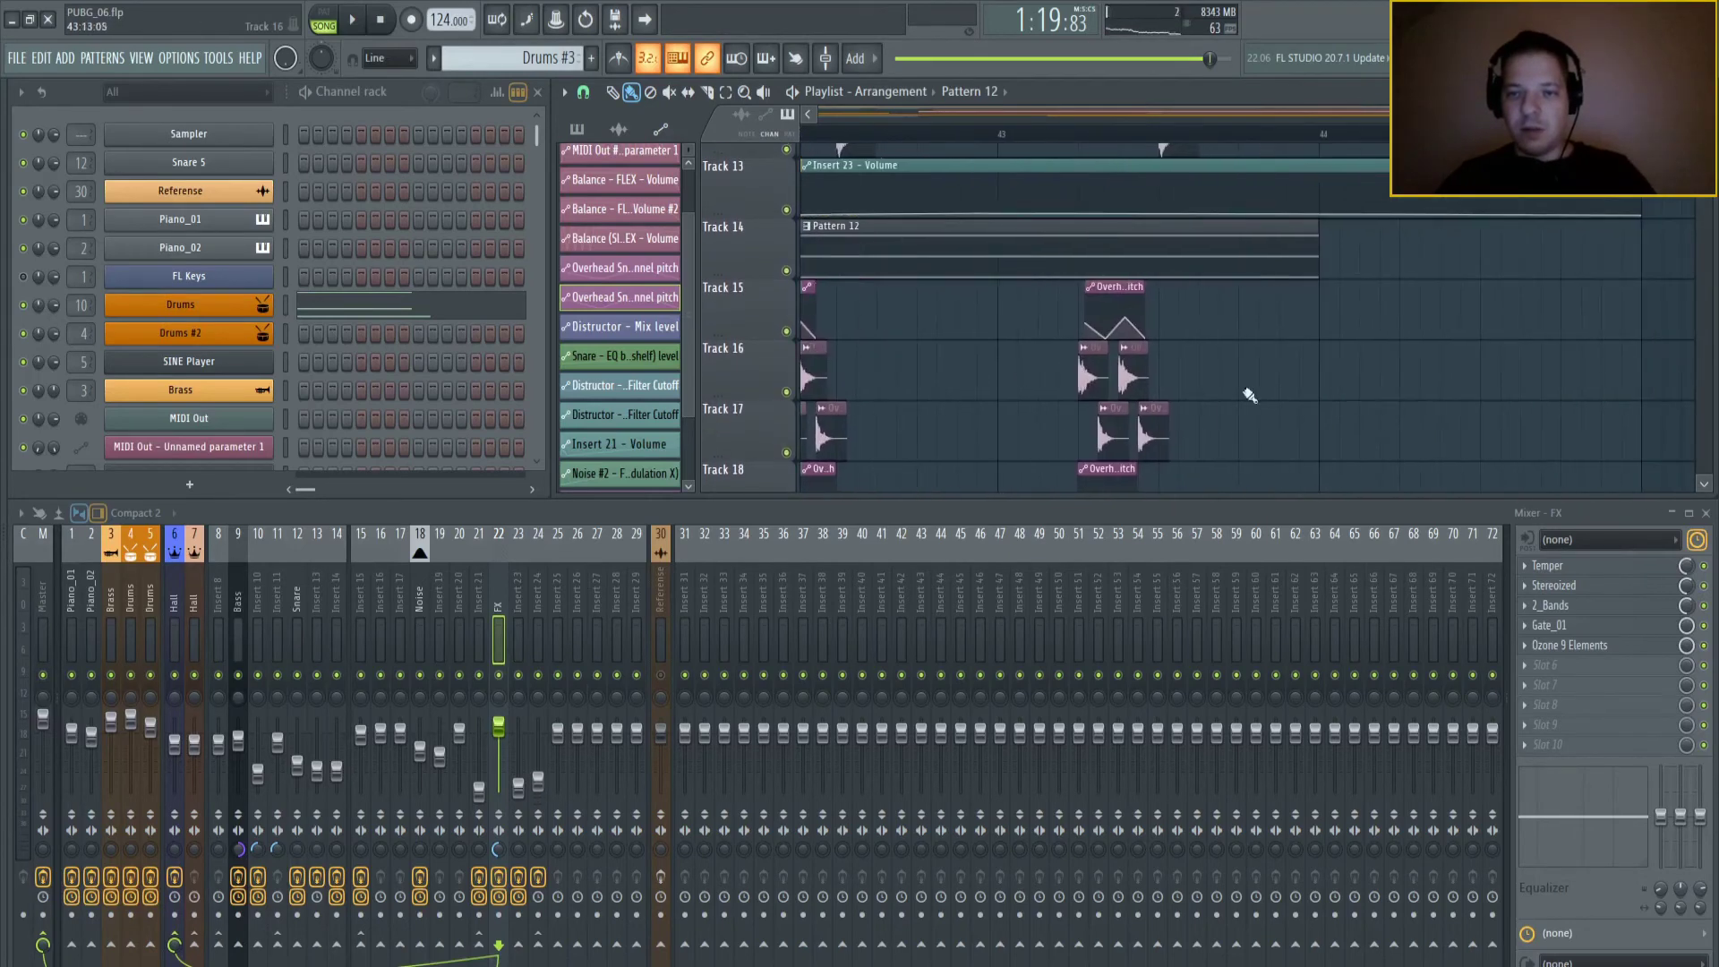
left_click(1275, 385)
right_click(1424, 347)
left_click(1129, 376)
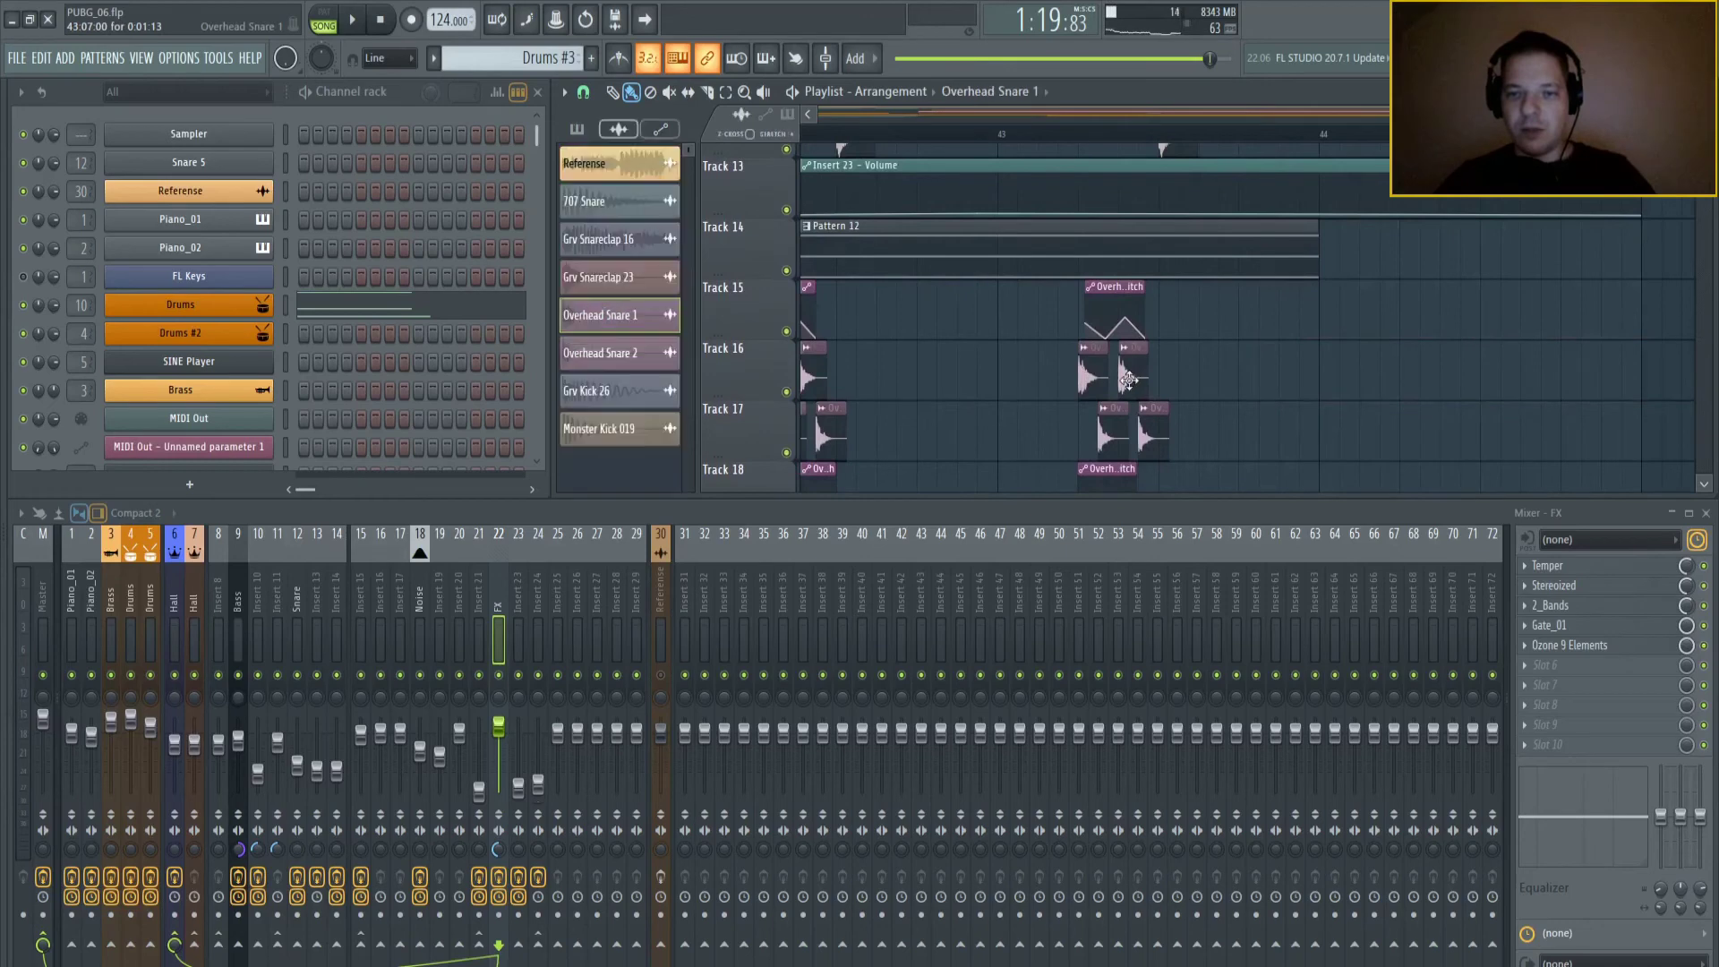
left_click_drag(1266, 376, 1080, 328)
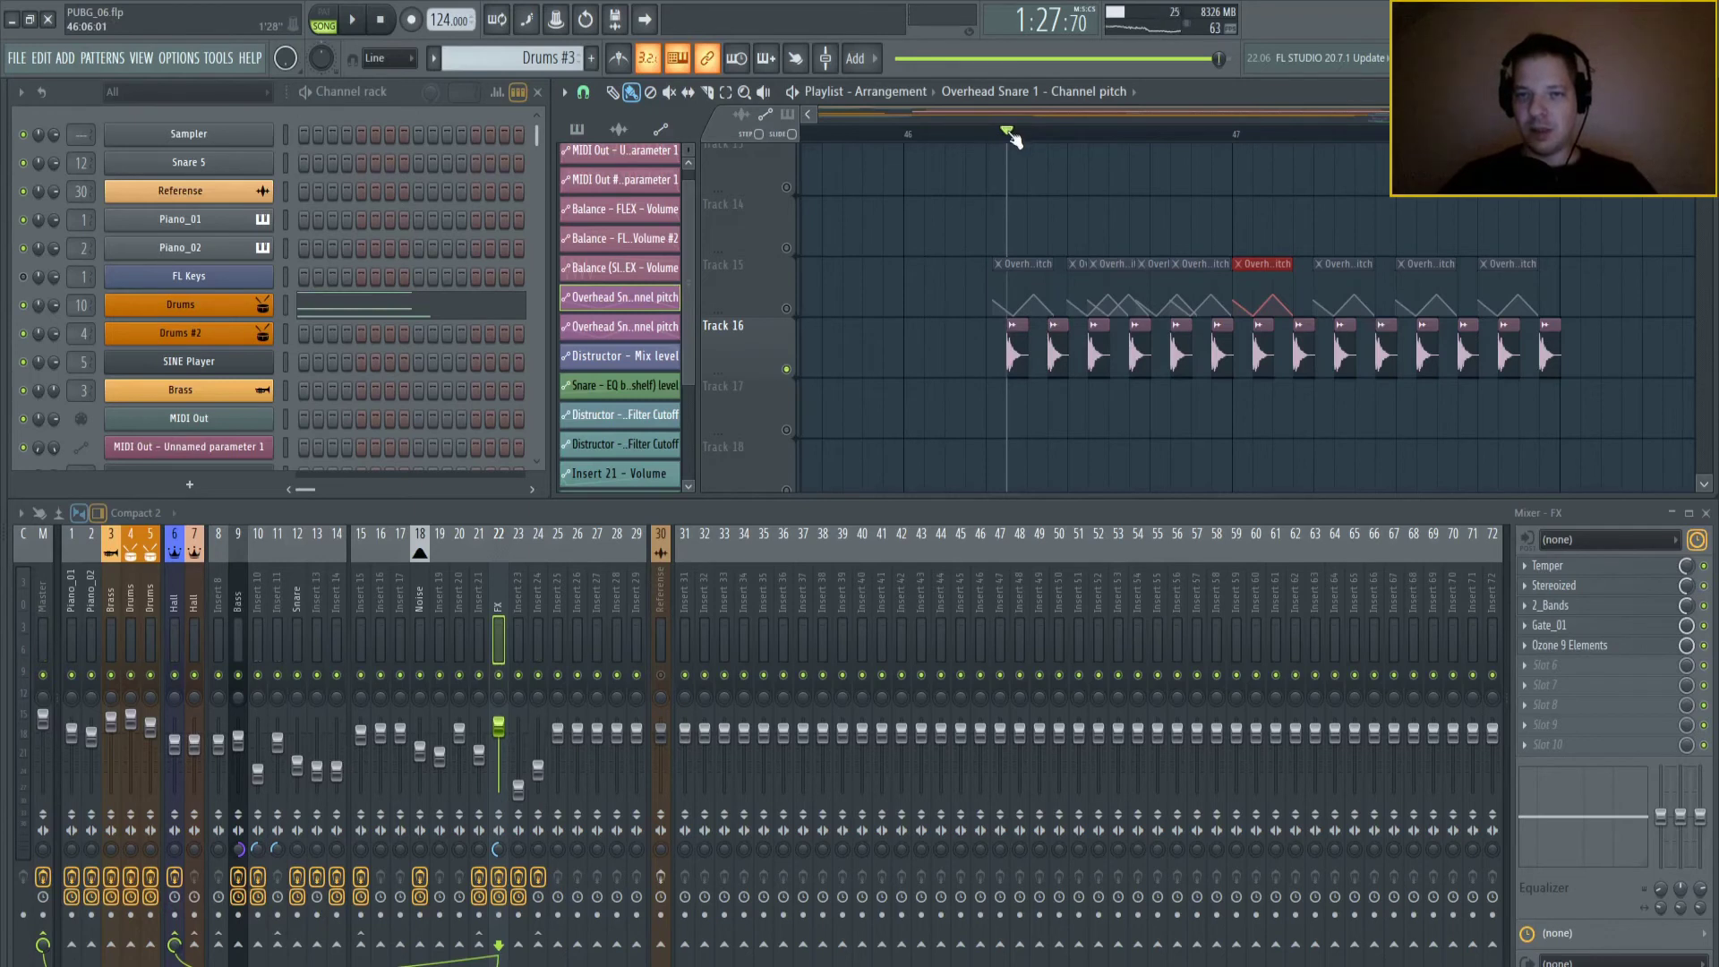
- Play the test snare row on Track 16 alone, and again with Track 15's pitch automation enabled
key("space")
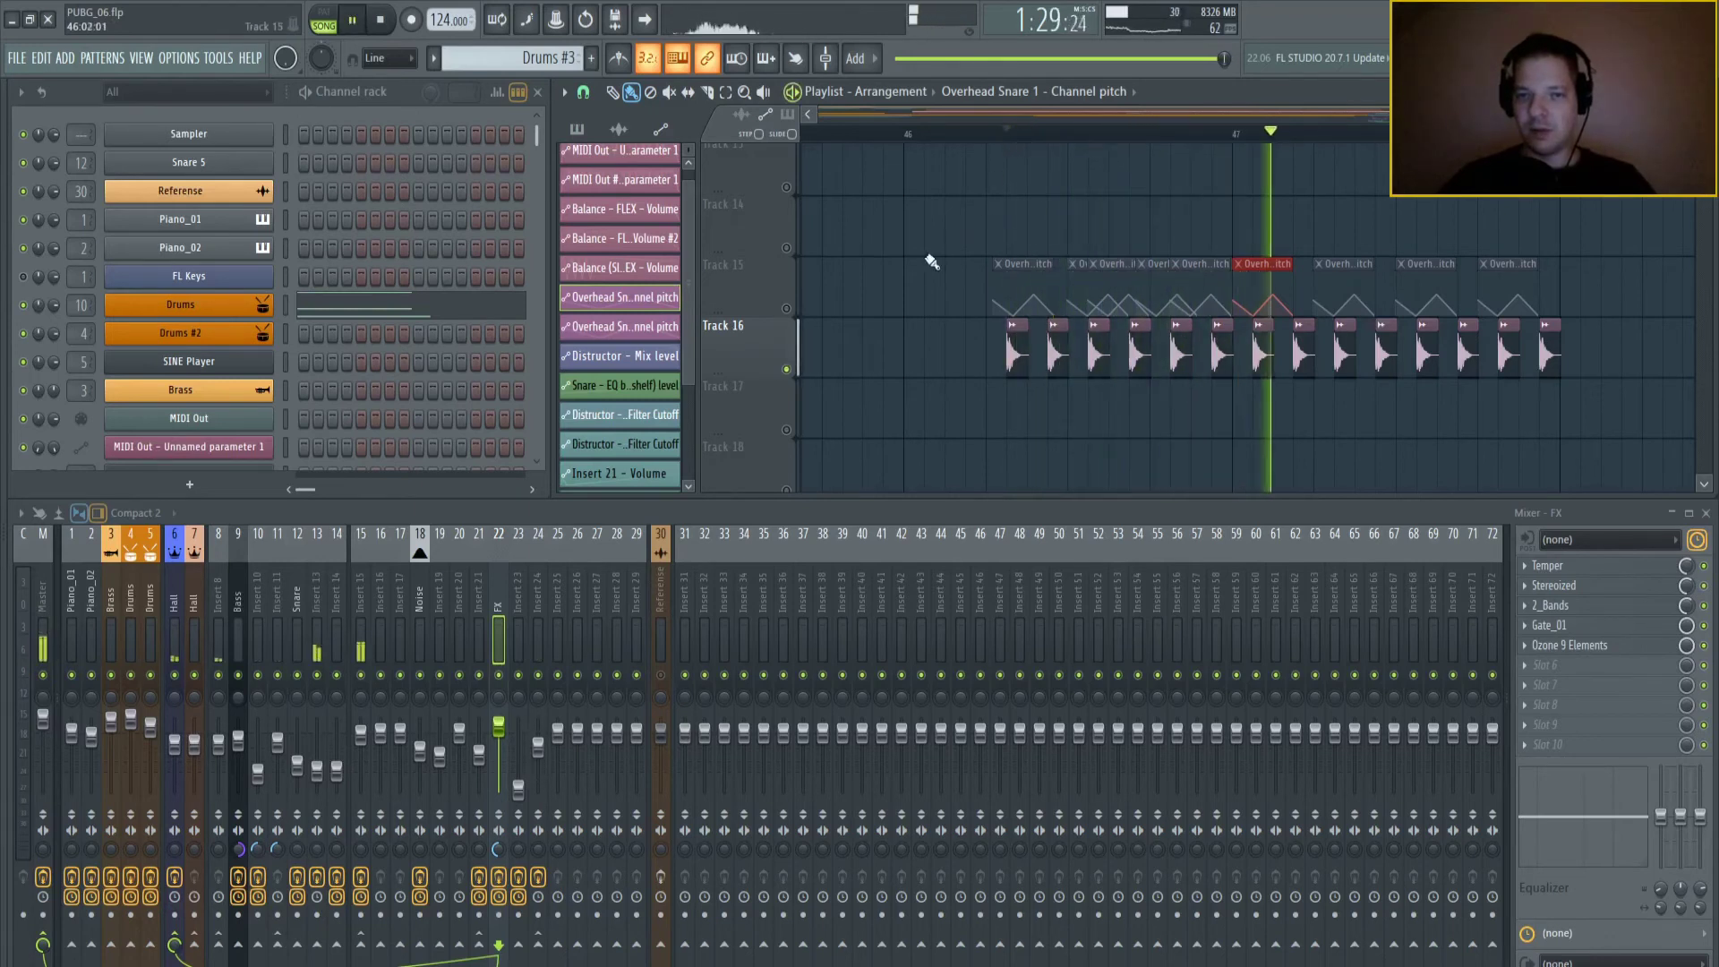
key("space")
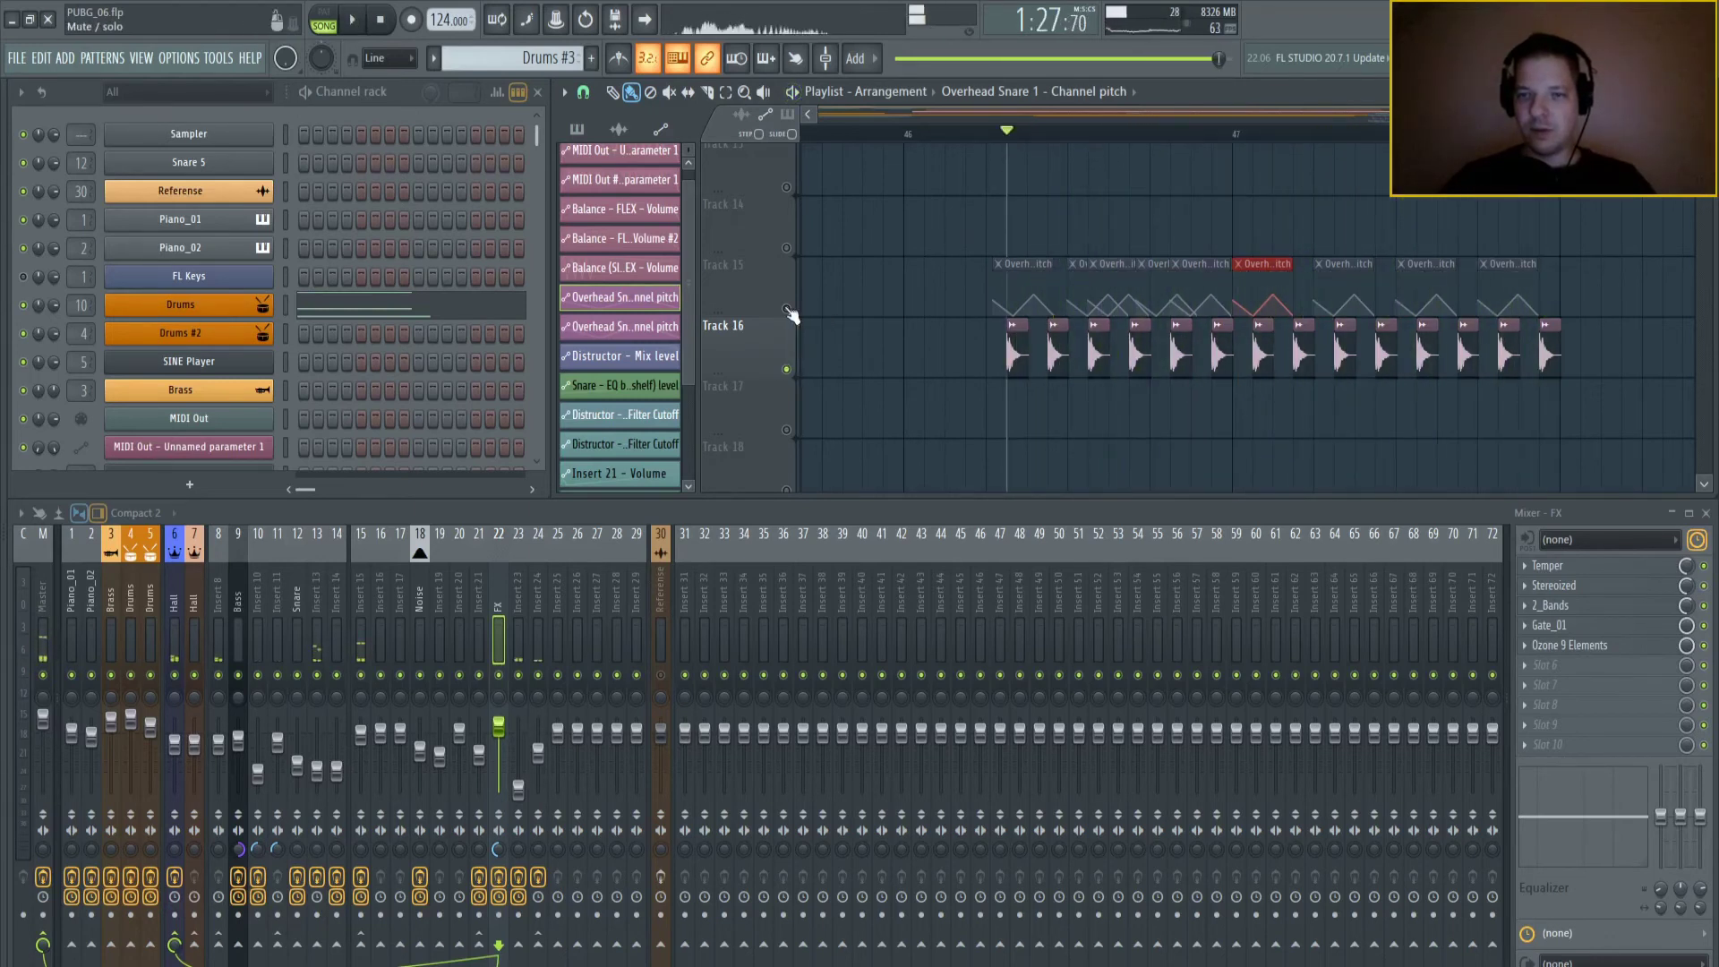
left_click(788, 309)
key("space")
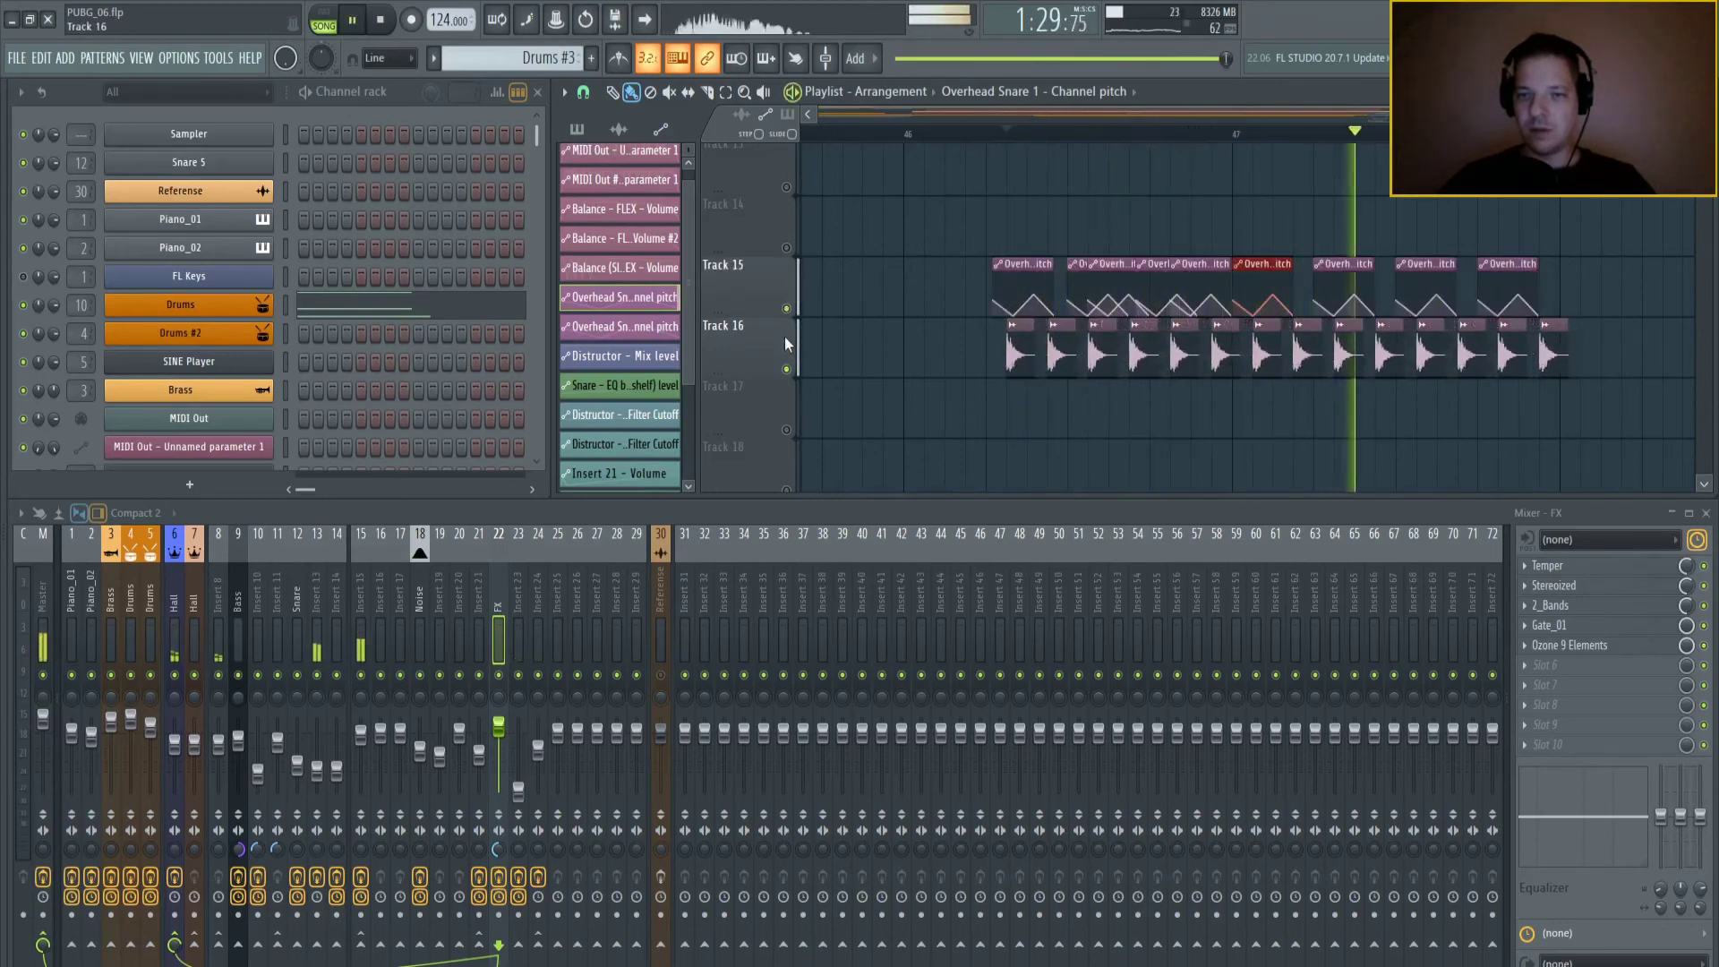
key("space")
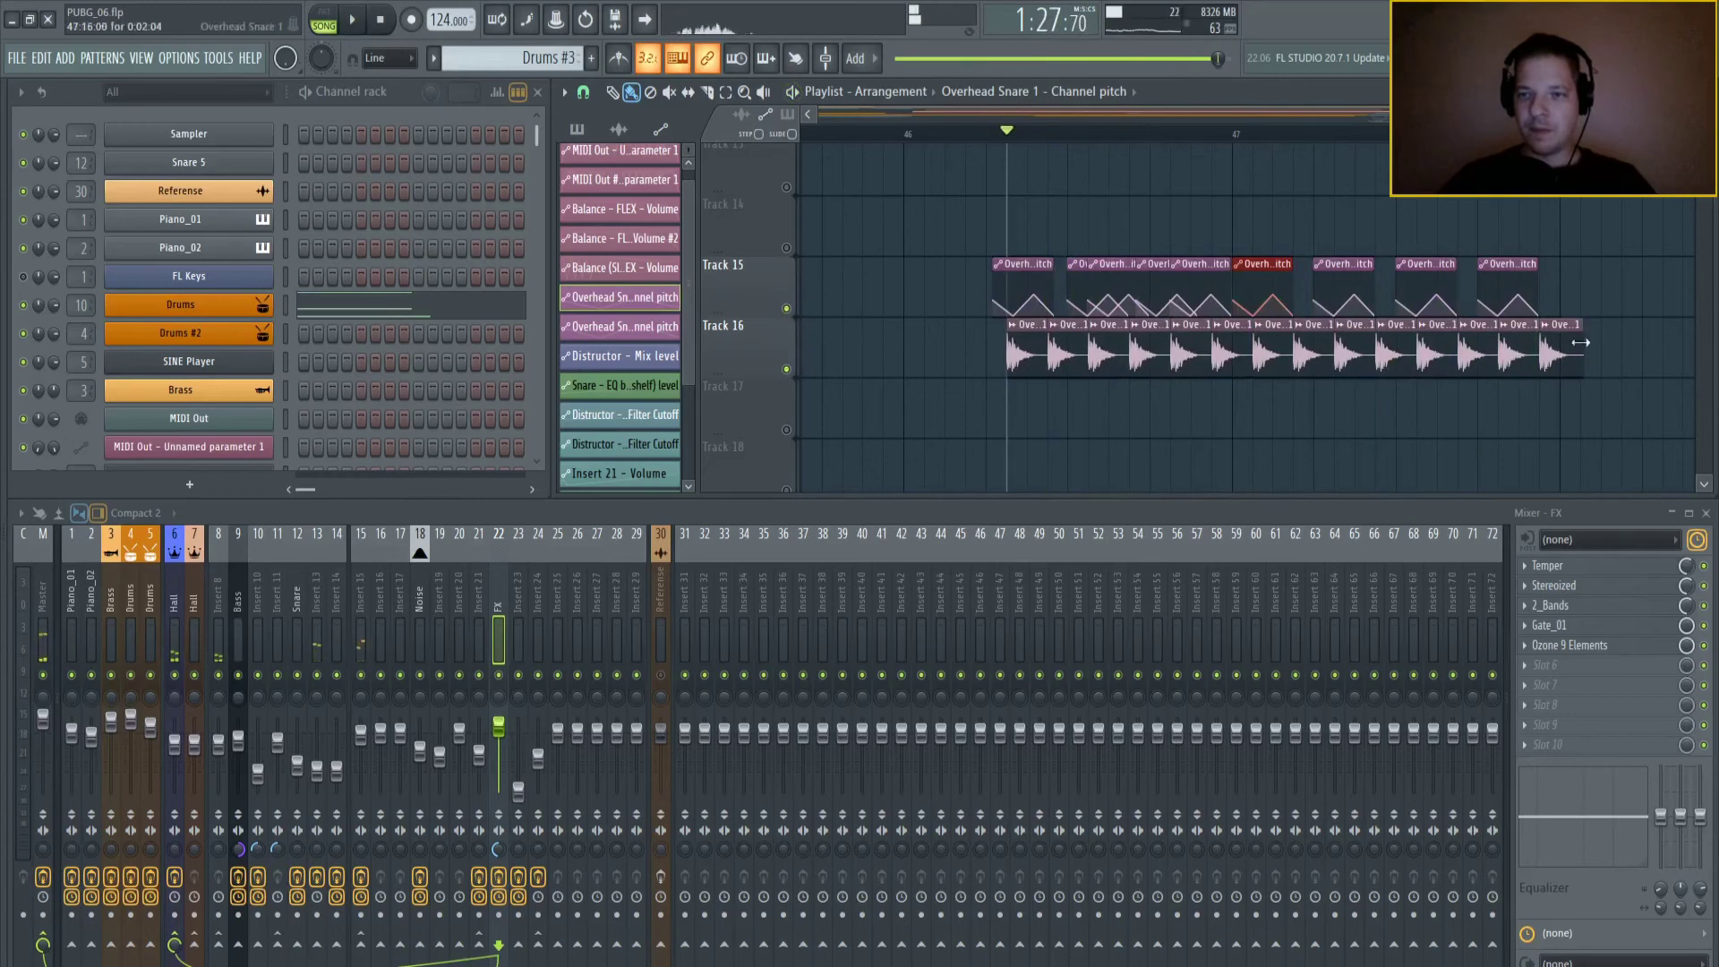
- Delete the test snare and automation clips around bars 46 and 47, and set the playback position to bar 42
mouse_move(1581, 343)
left_mouse_down()
mouse_move(924, 307)
mouse_move(1512, 334)
mouse_move(1389, 295)
mouse_move(1507, 285)
mouse_move(1191, 334)
mouse_move(1275, 216)
left_mouse_up()
scroll(1238, 207, "down", 5)
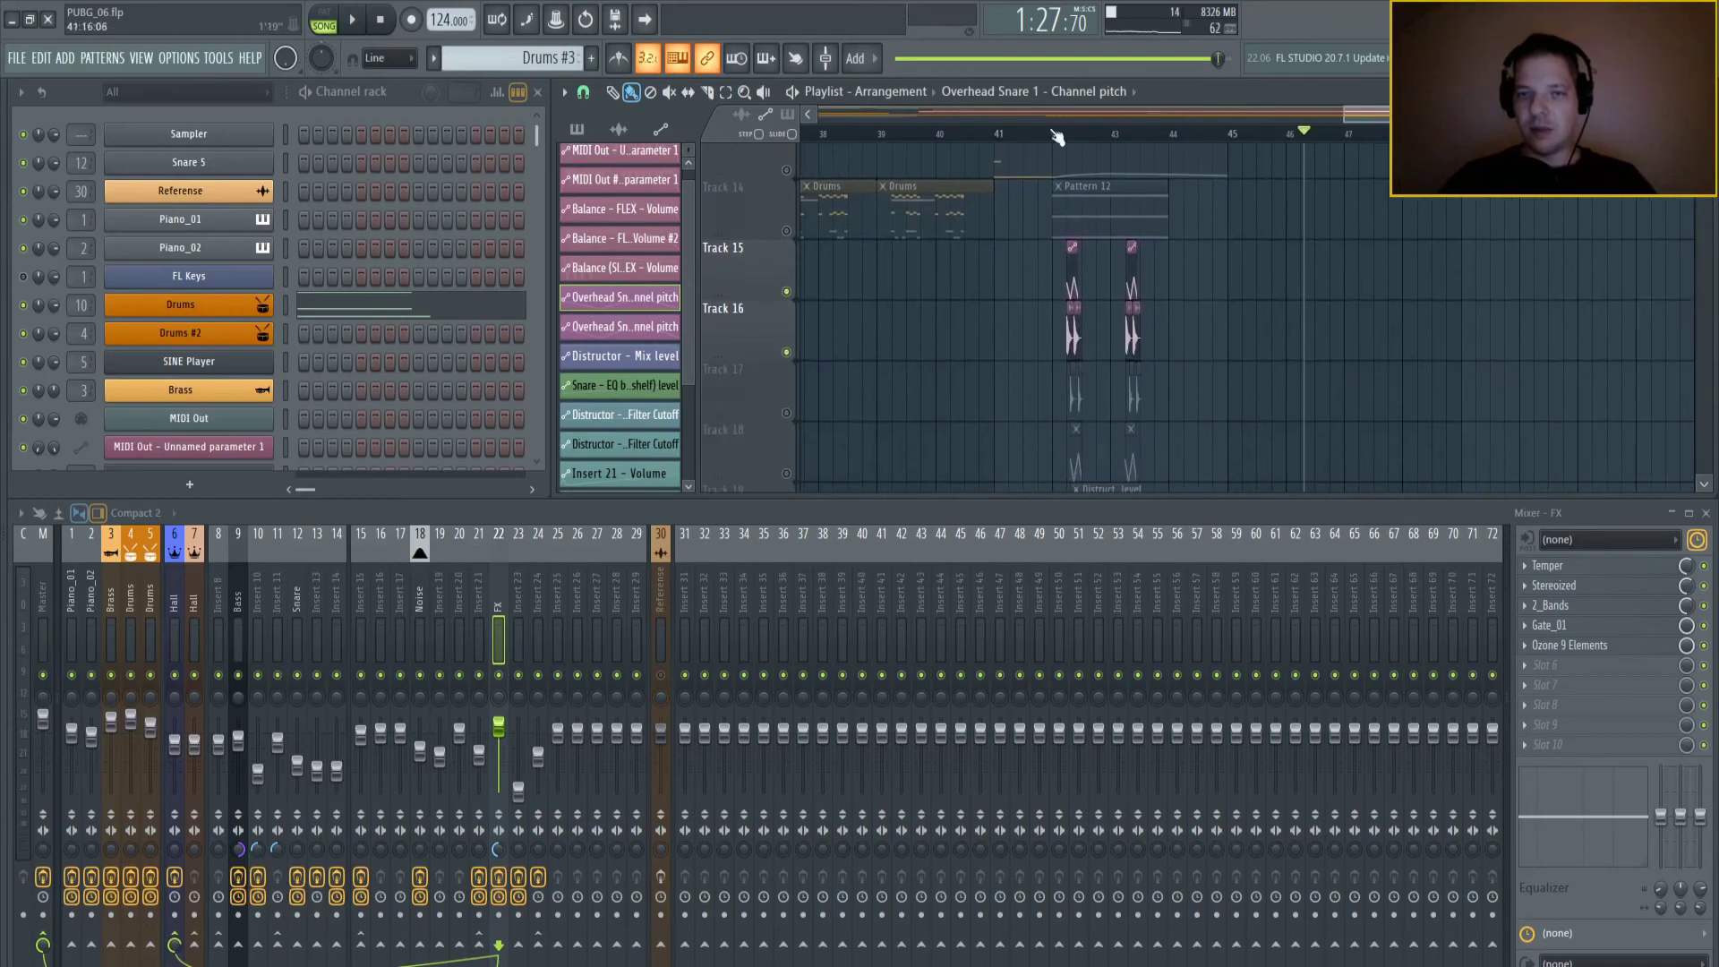
left_click(1059, 133)
- Return to the start of the playlist and select mixer track Insert 19 to view its effect slots
scroll(1083, 148, "up", 2)
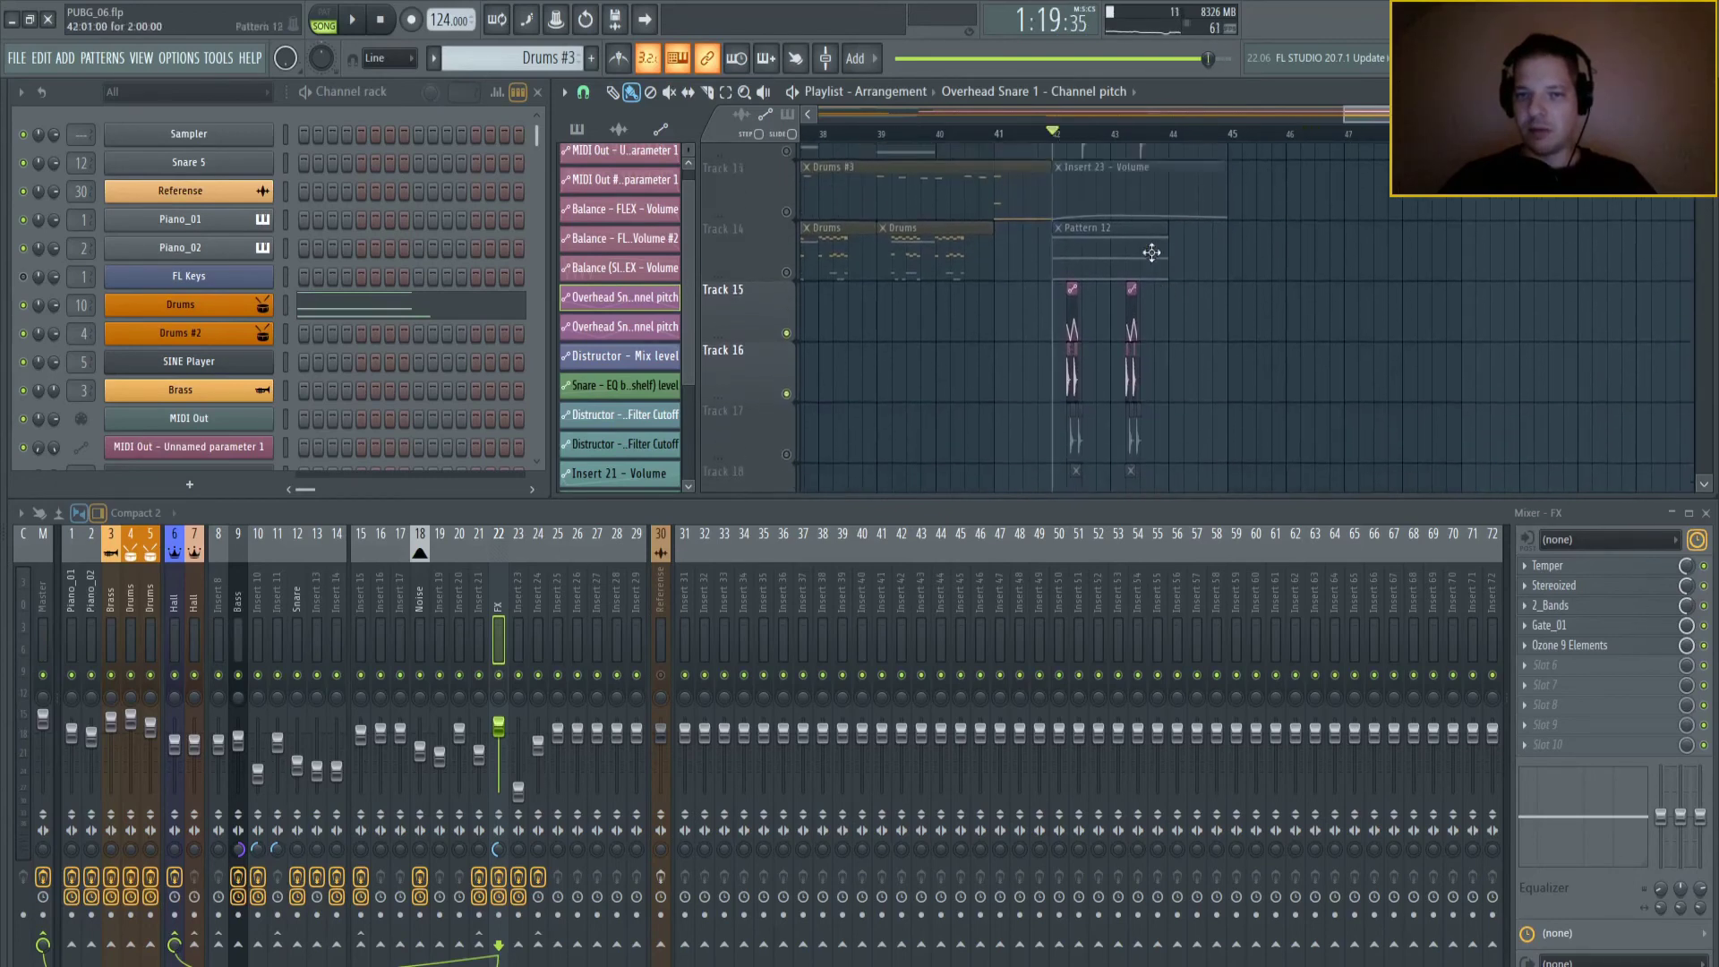
scroll(1103, 139, "down", 5)
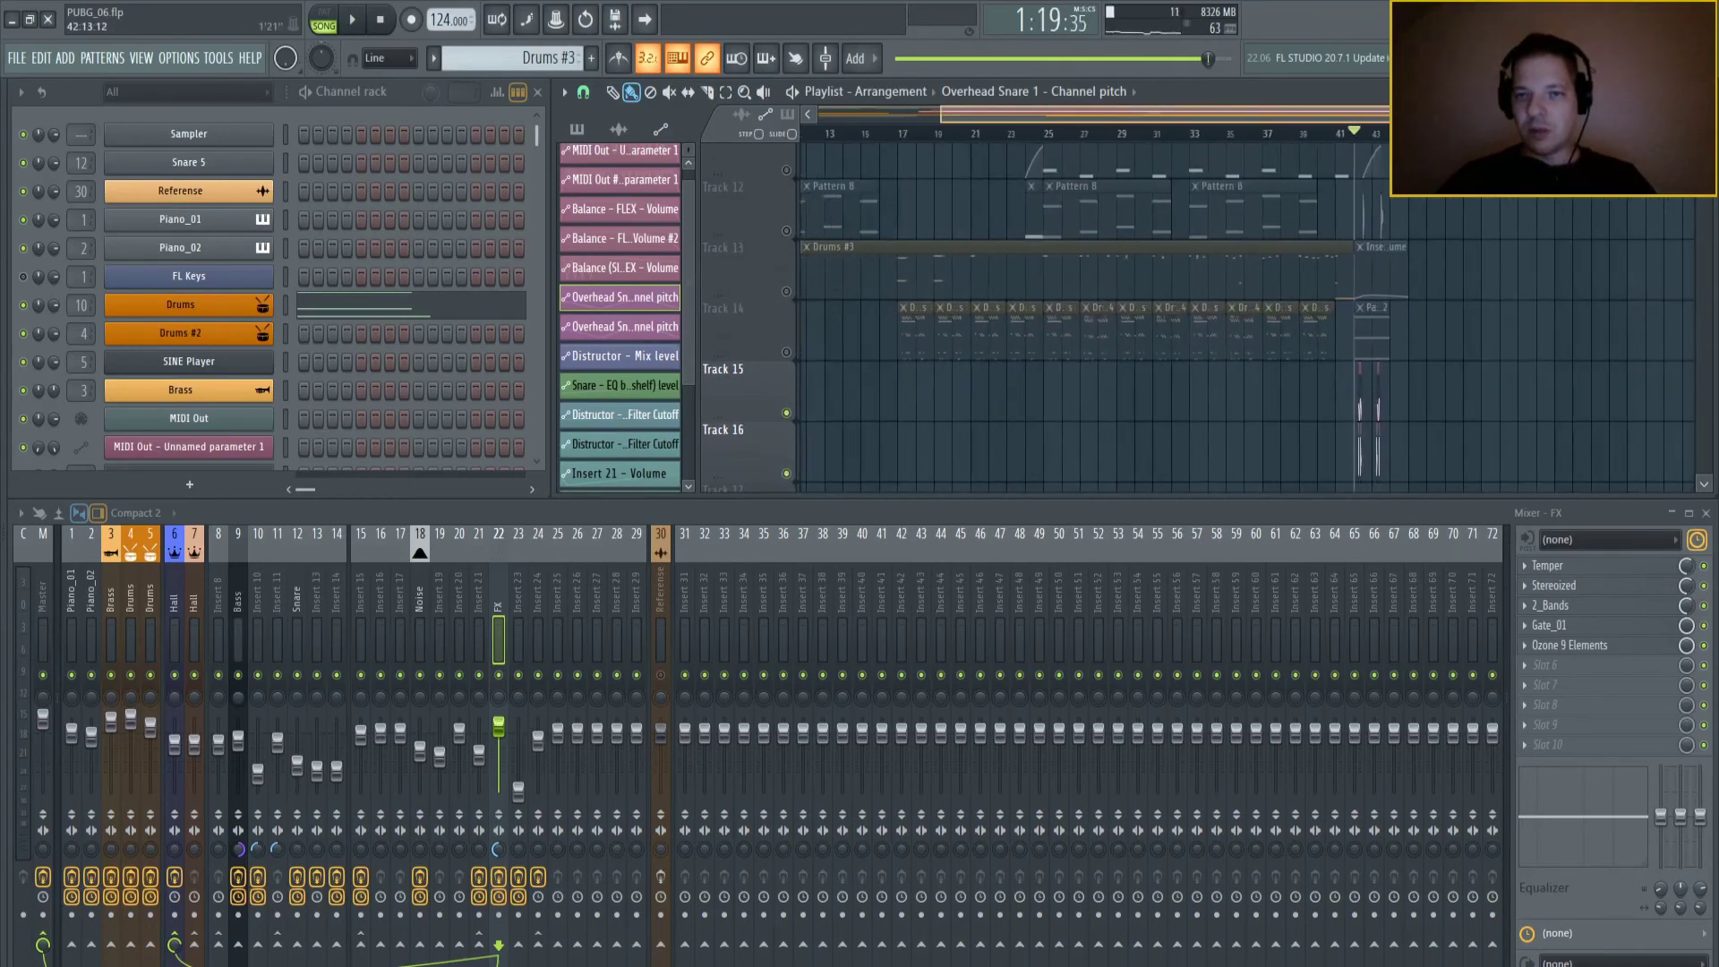
scroll(1197, 350, "up", 10)
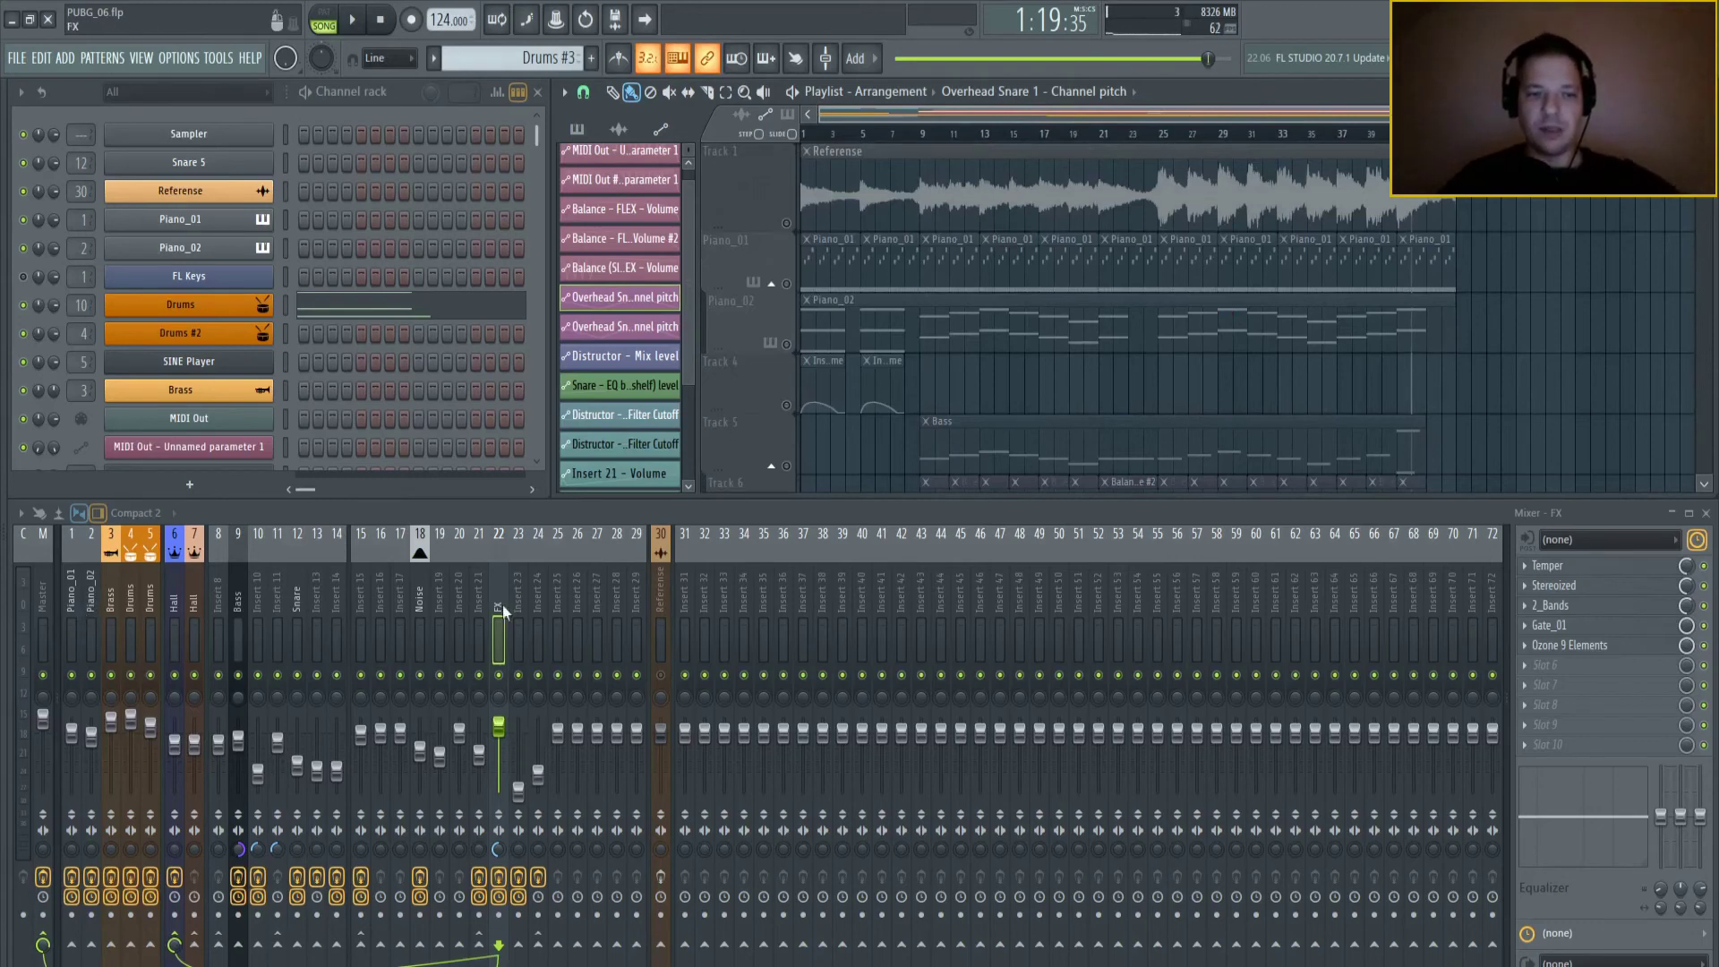
left_click(448, 583)
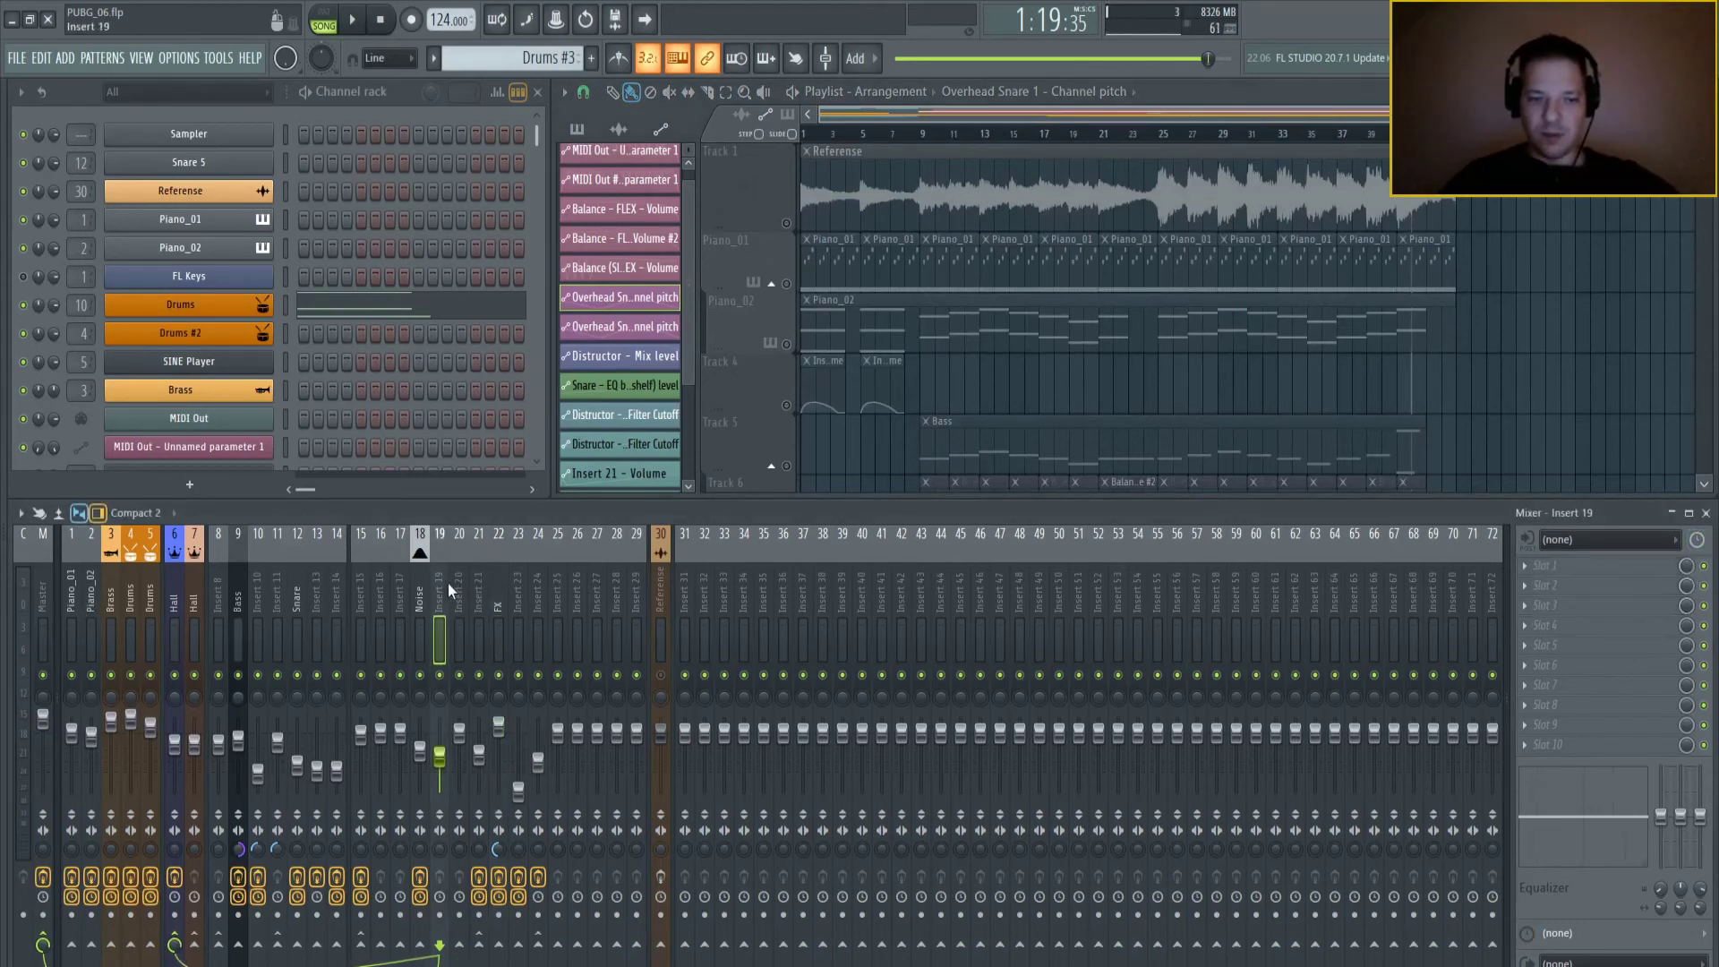
- Inspect the effect chains of mixer tracks Piano_02 and Insert 21, and view the settings of Insert 21's Distructor
left_click(92, 557)
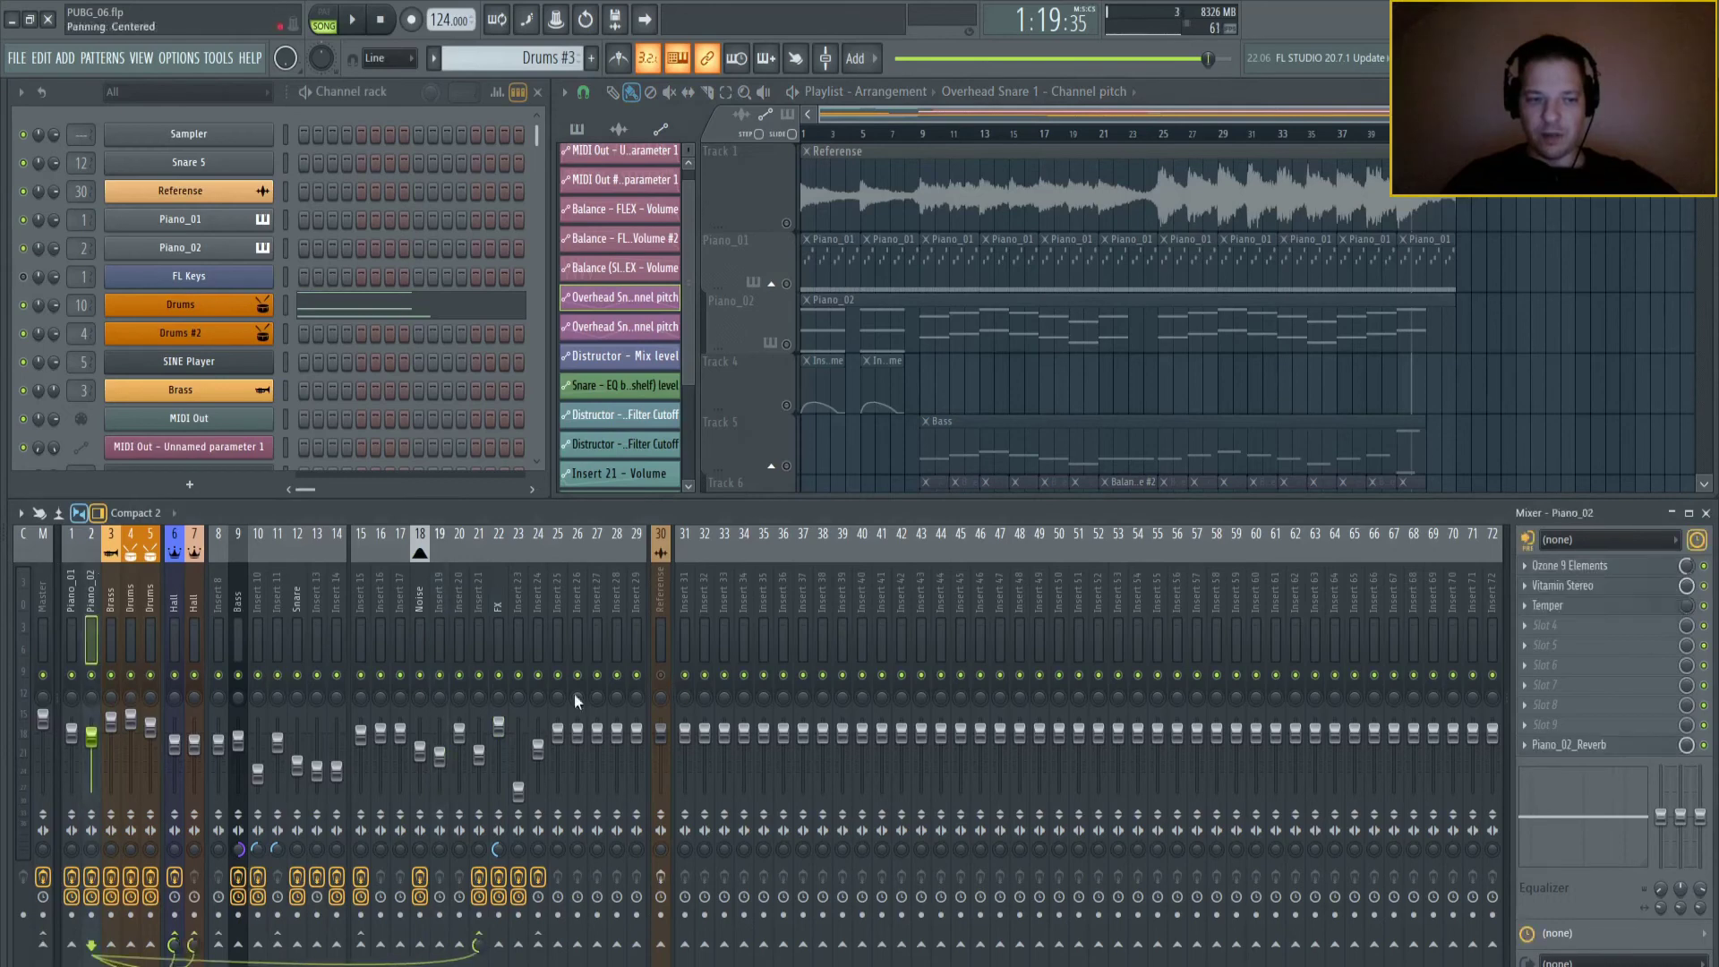
left_click(476, 578)
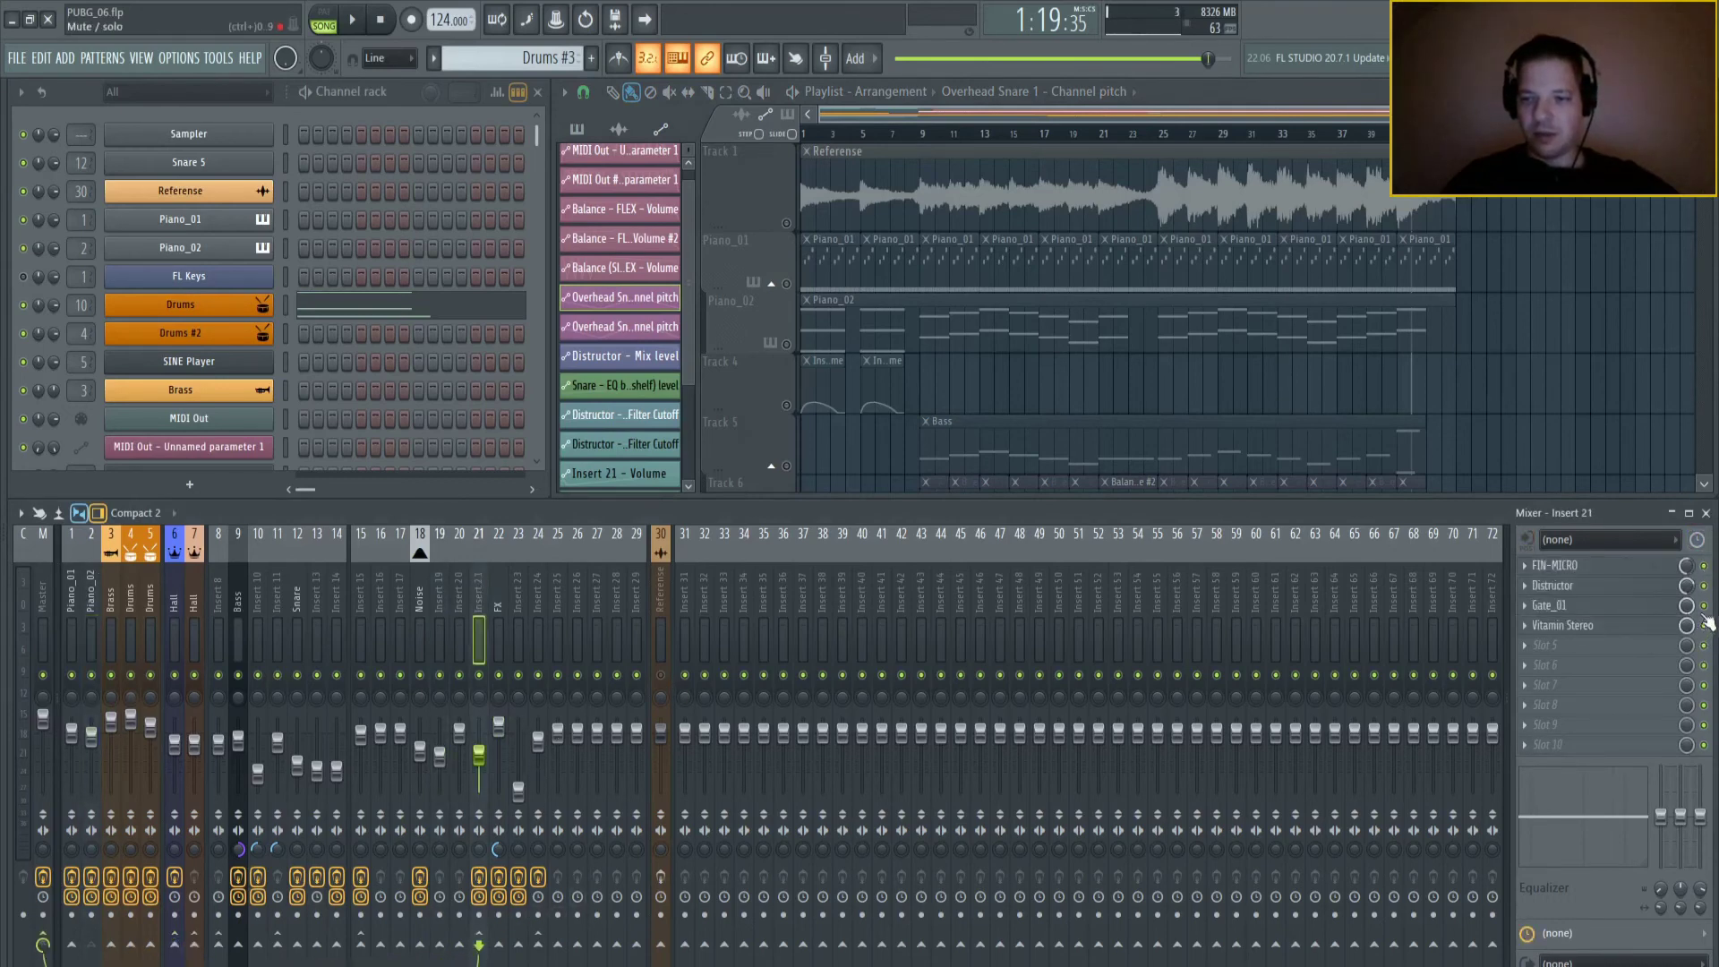
left_click(1625, 588)
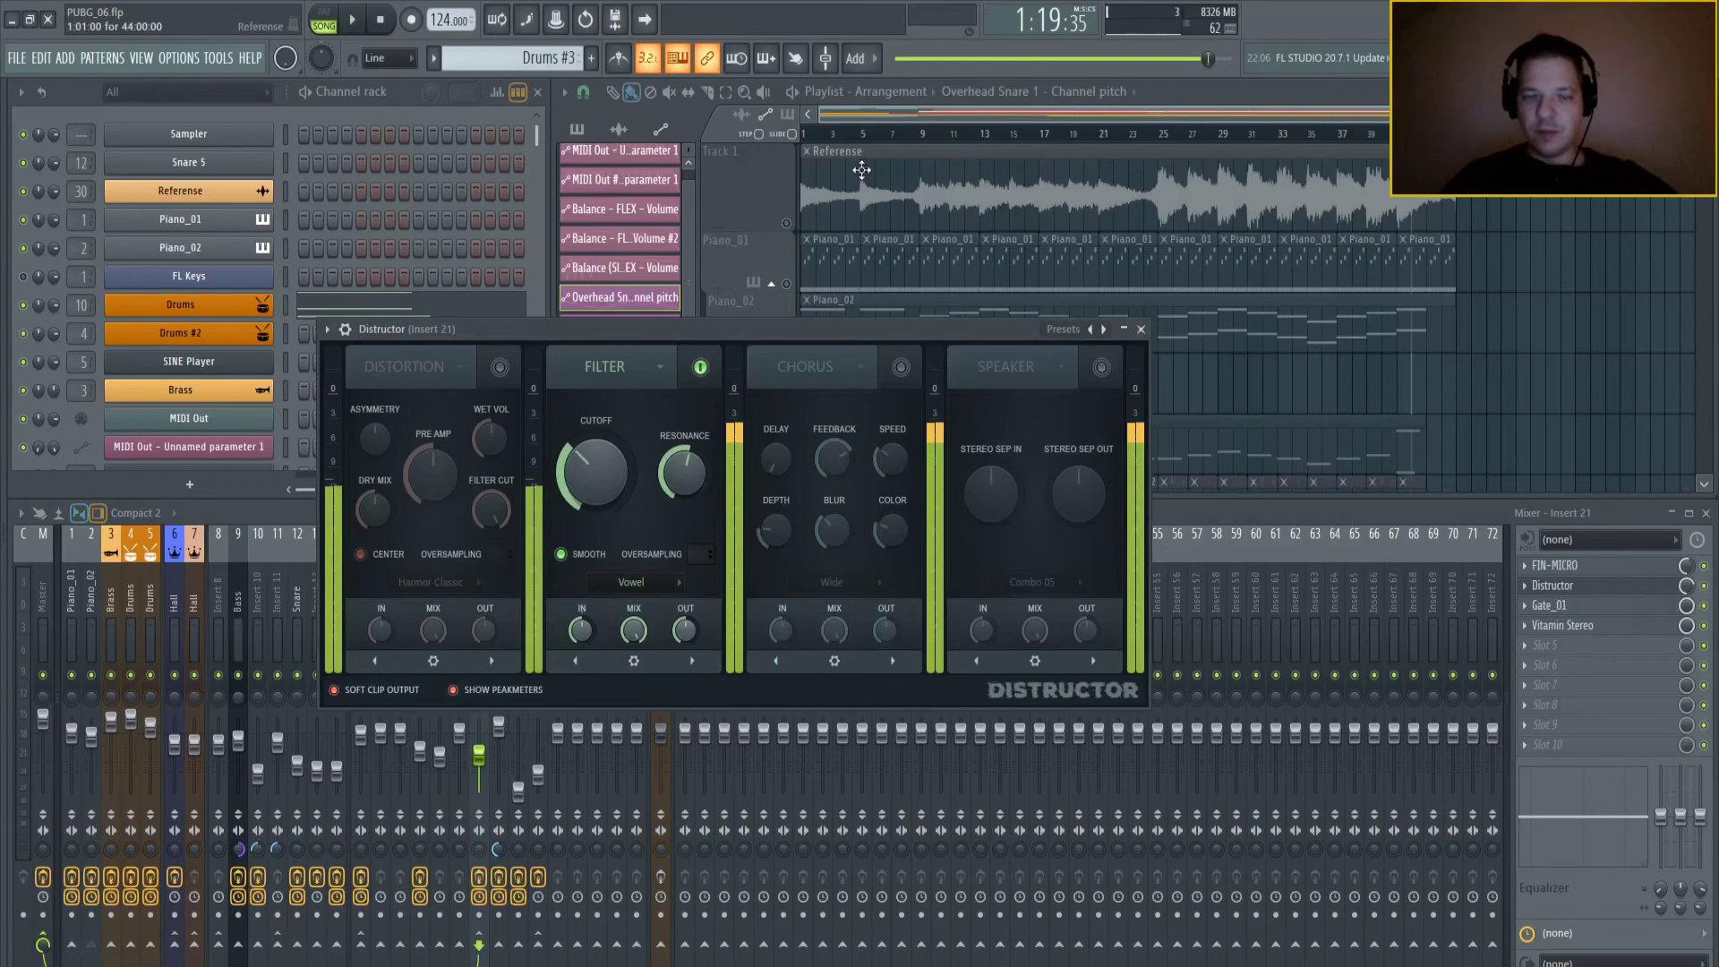
left_click(1142, 329)
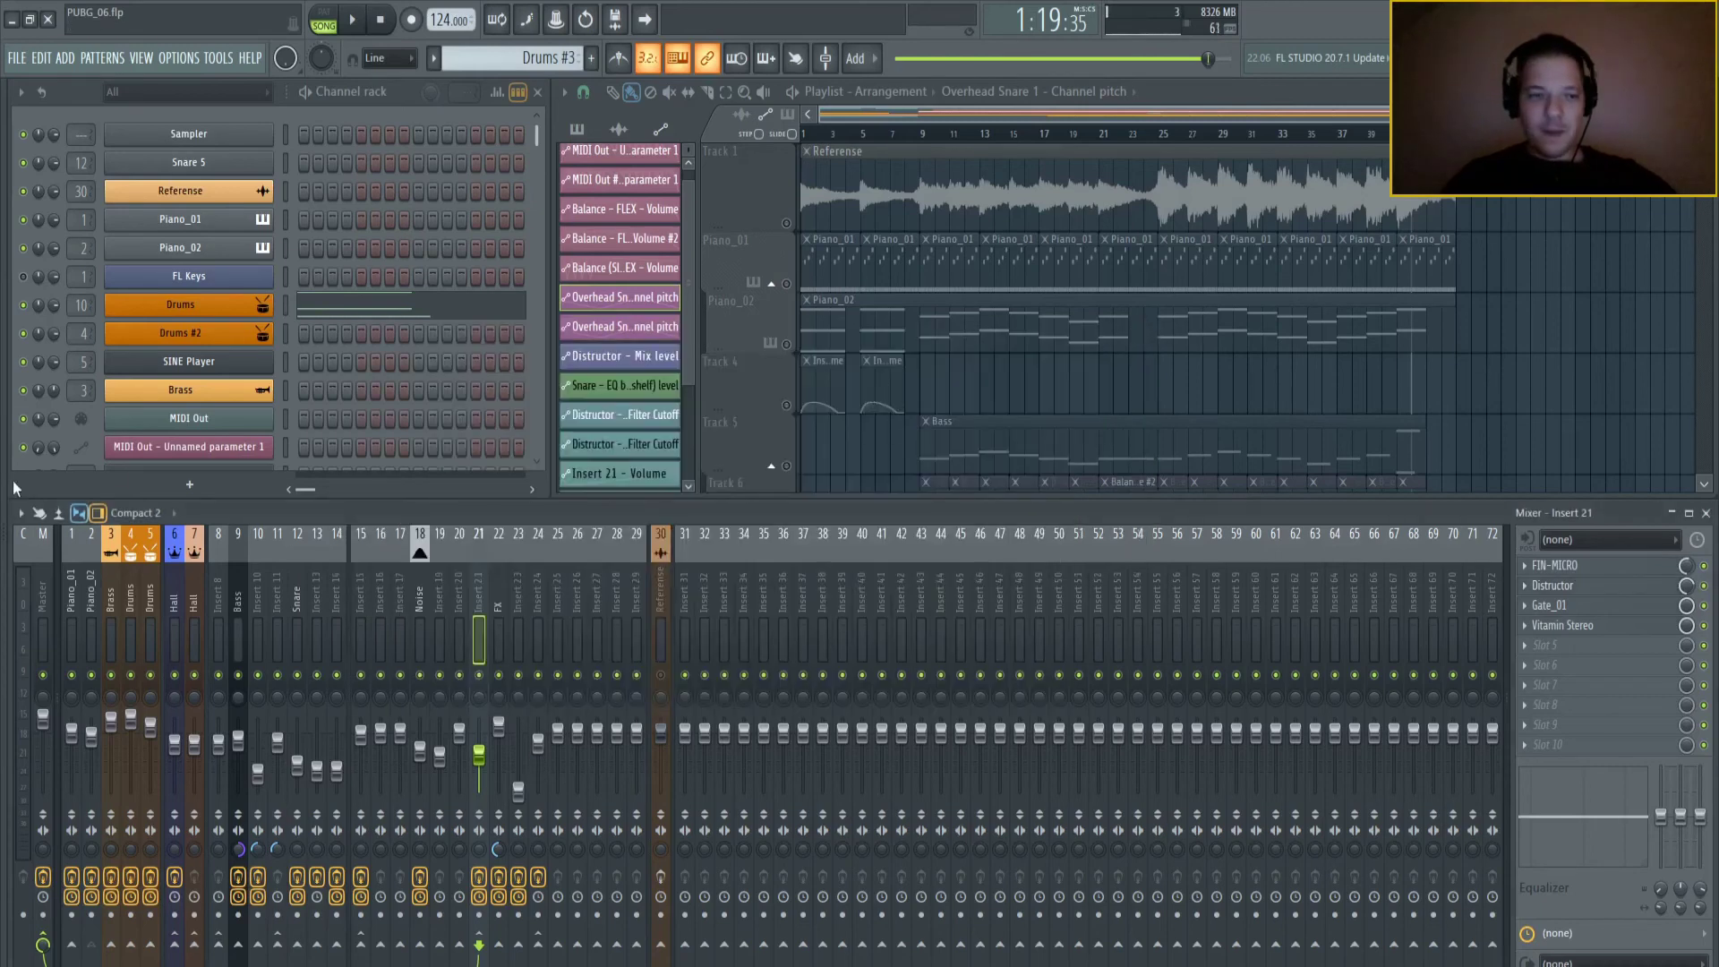
- Unmute all playlist tracks, but mute Track 1 with the Referense audio
left_click(787, 224)
right_click(788, 224)
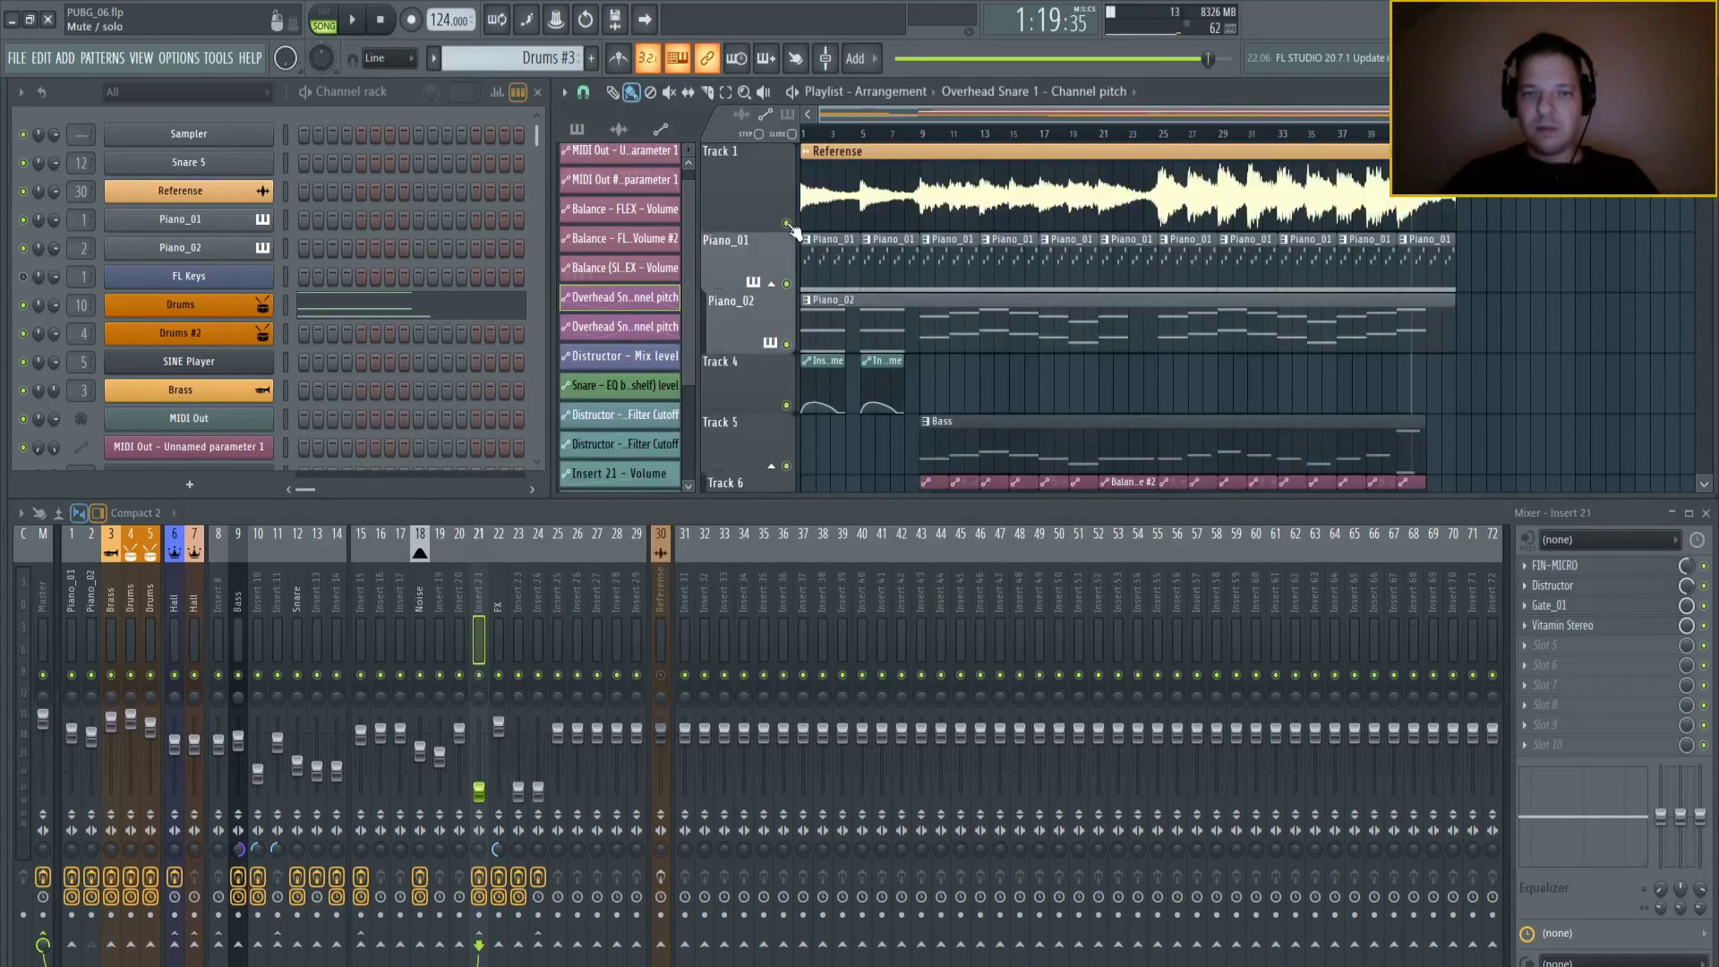
left_click(787, 224)
- Set the playback position just before bar 9 and look over the playlist tracks from Piano_01 down to Track 14
scroll(861, 136, "down", 2)
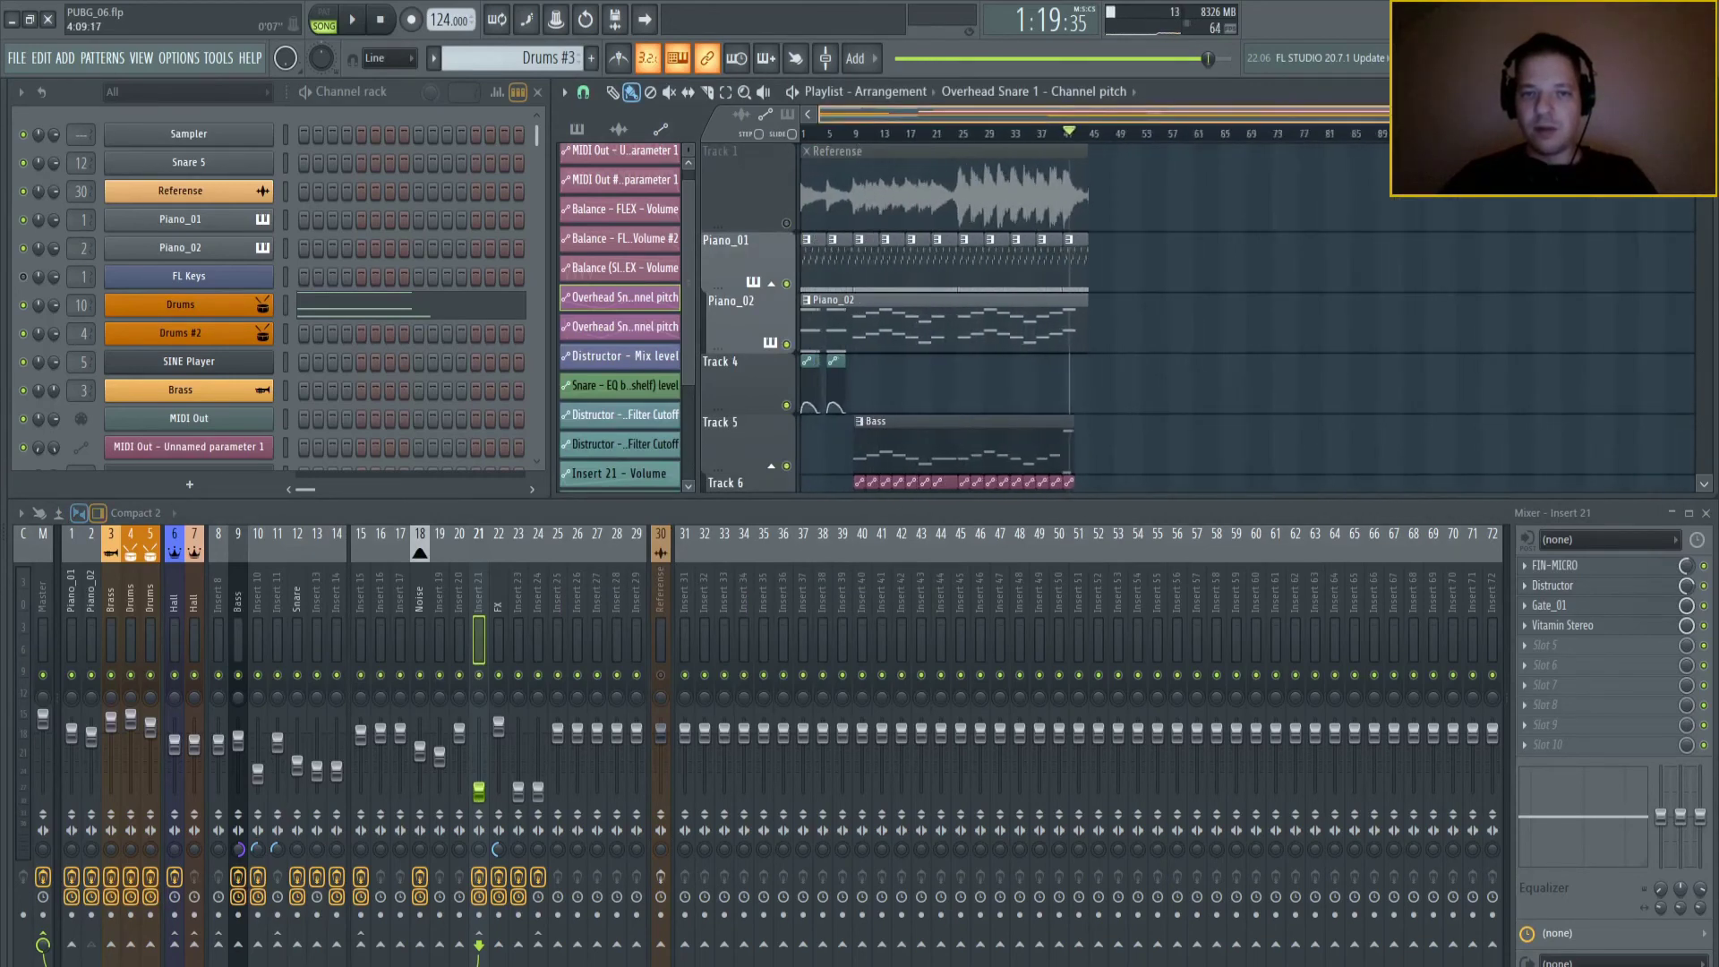
left_click(881, 135)
scroll(1463, 337, "down", 5)
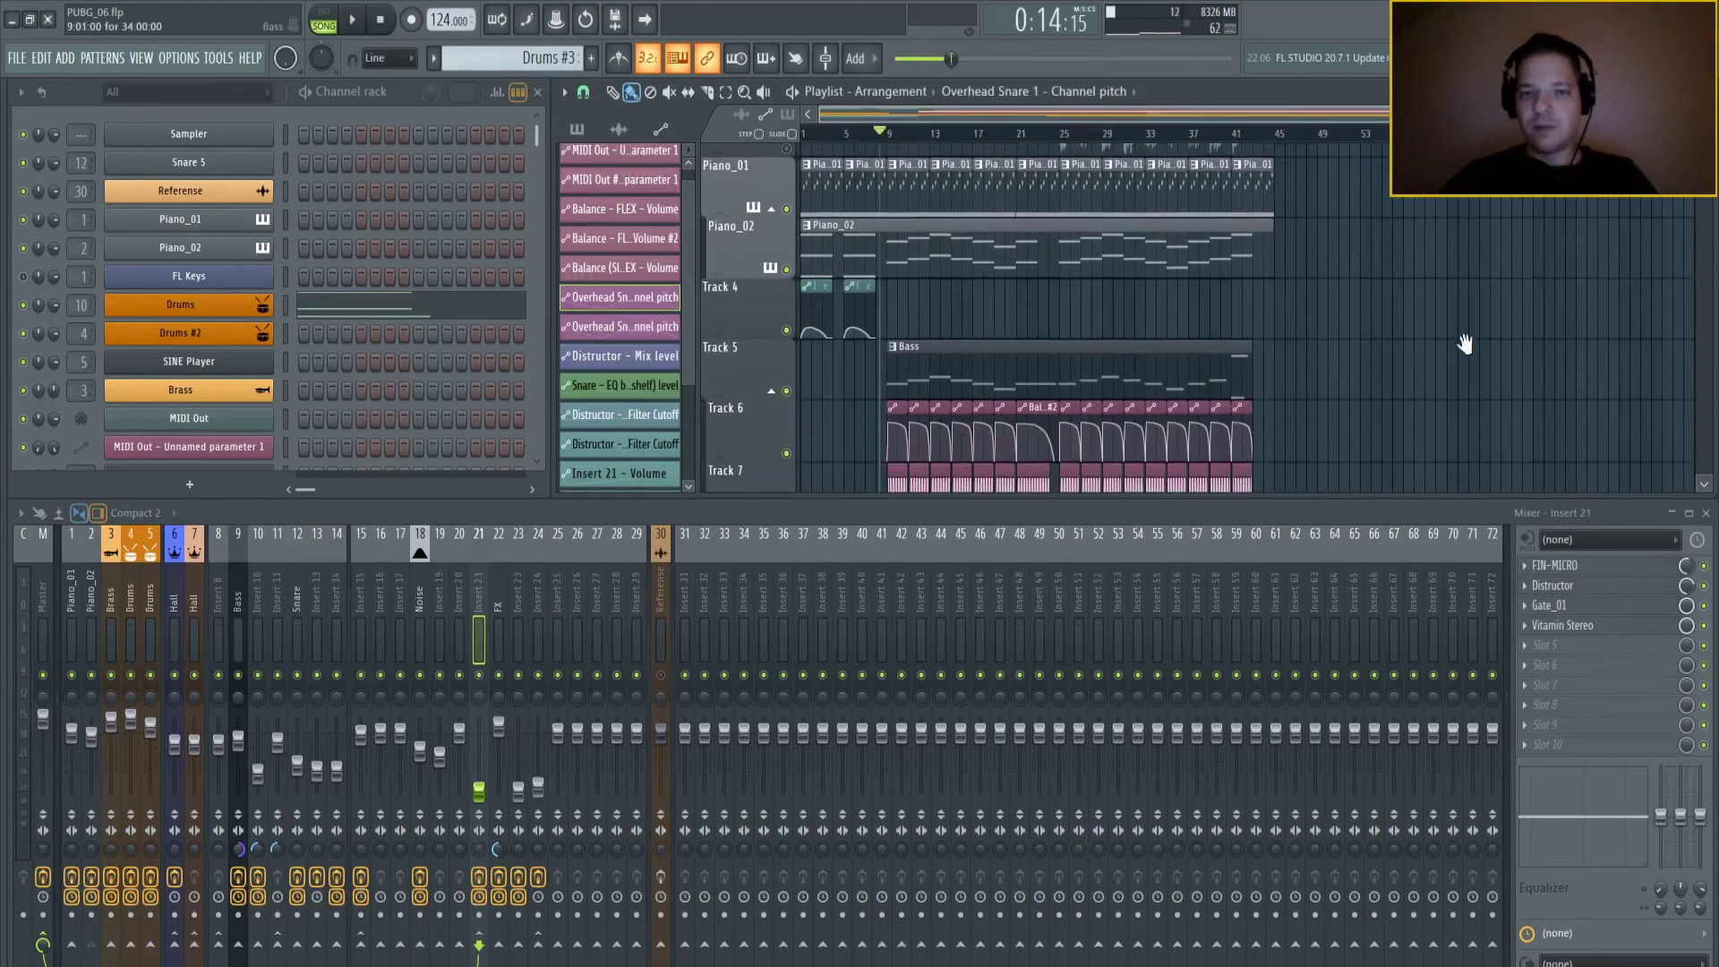
scroll(1398, 257, "down", 3)
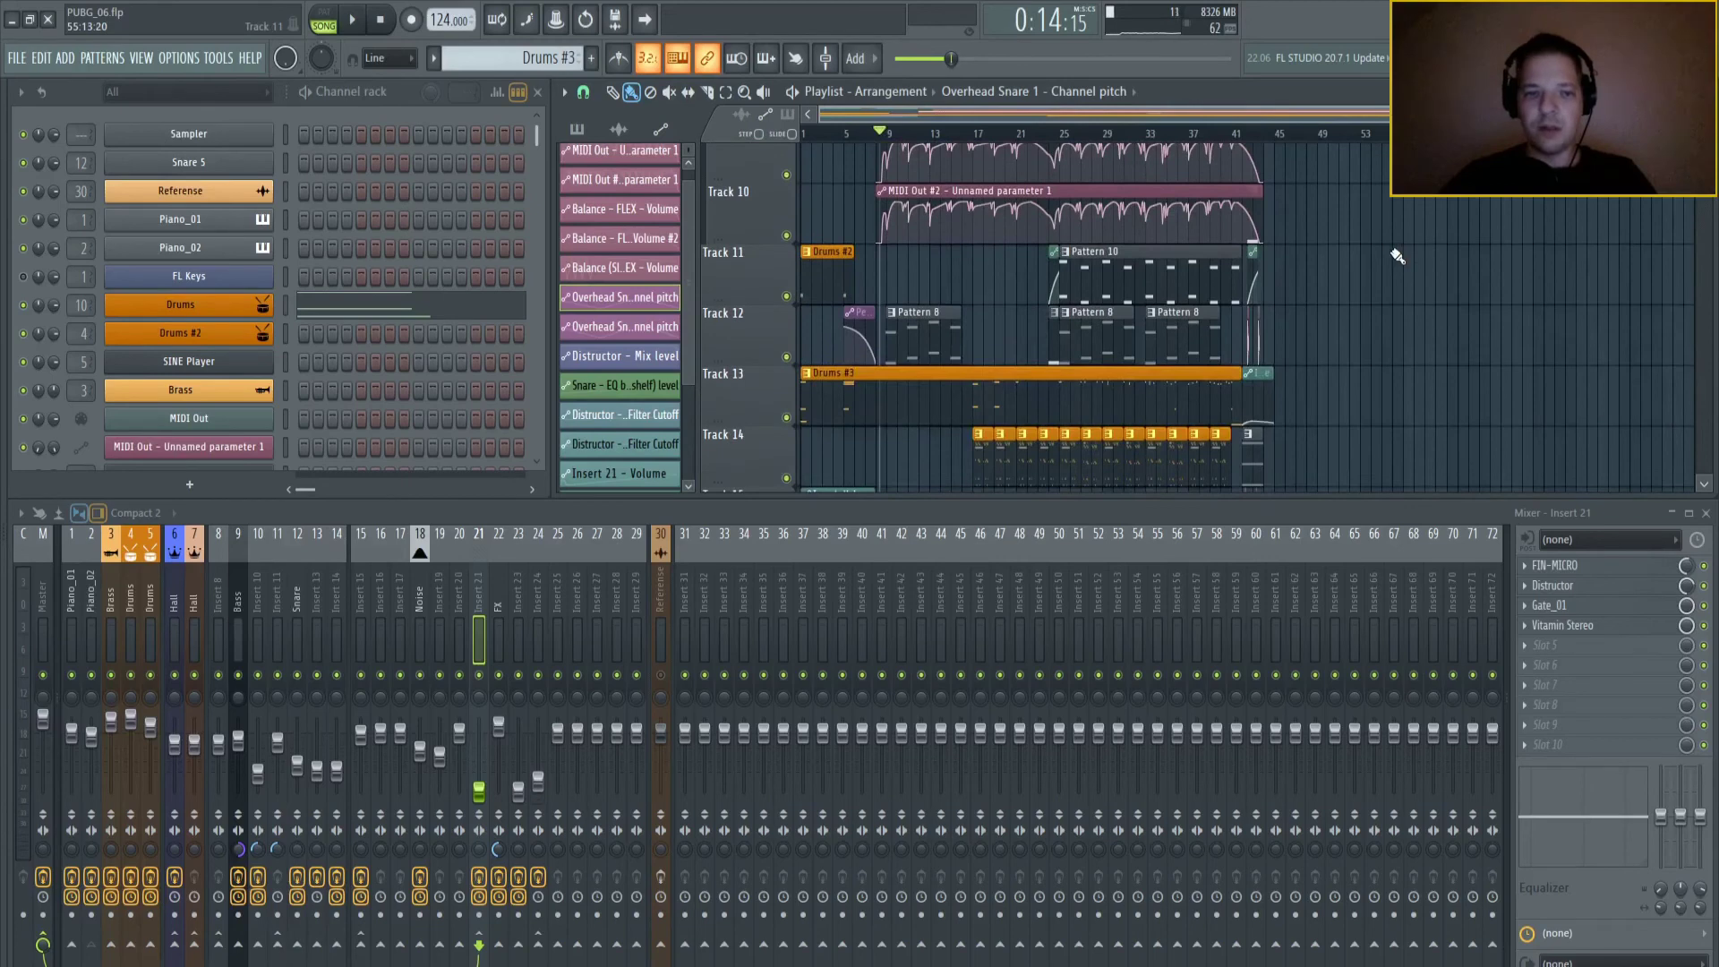
scroll(1396, 255, "up", 3)
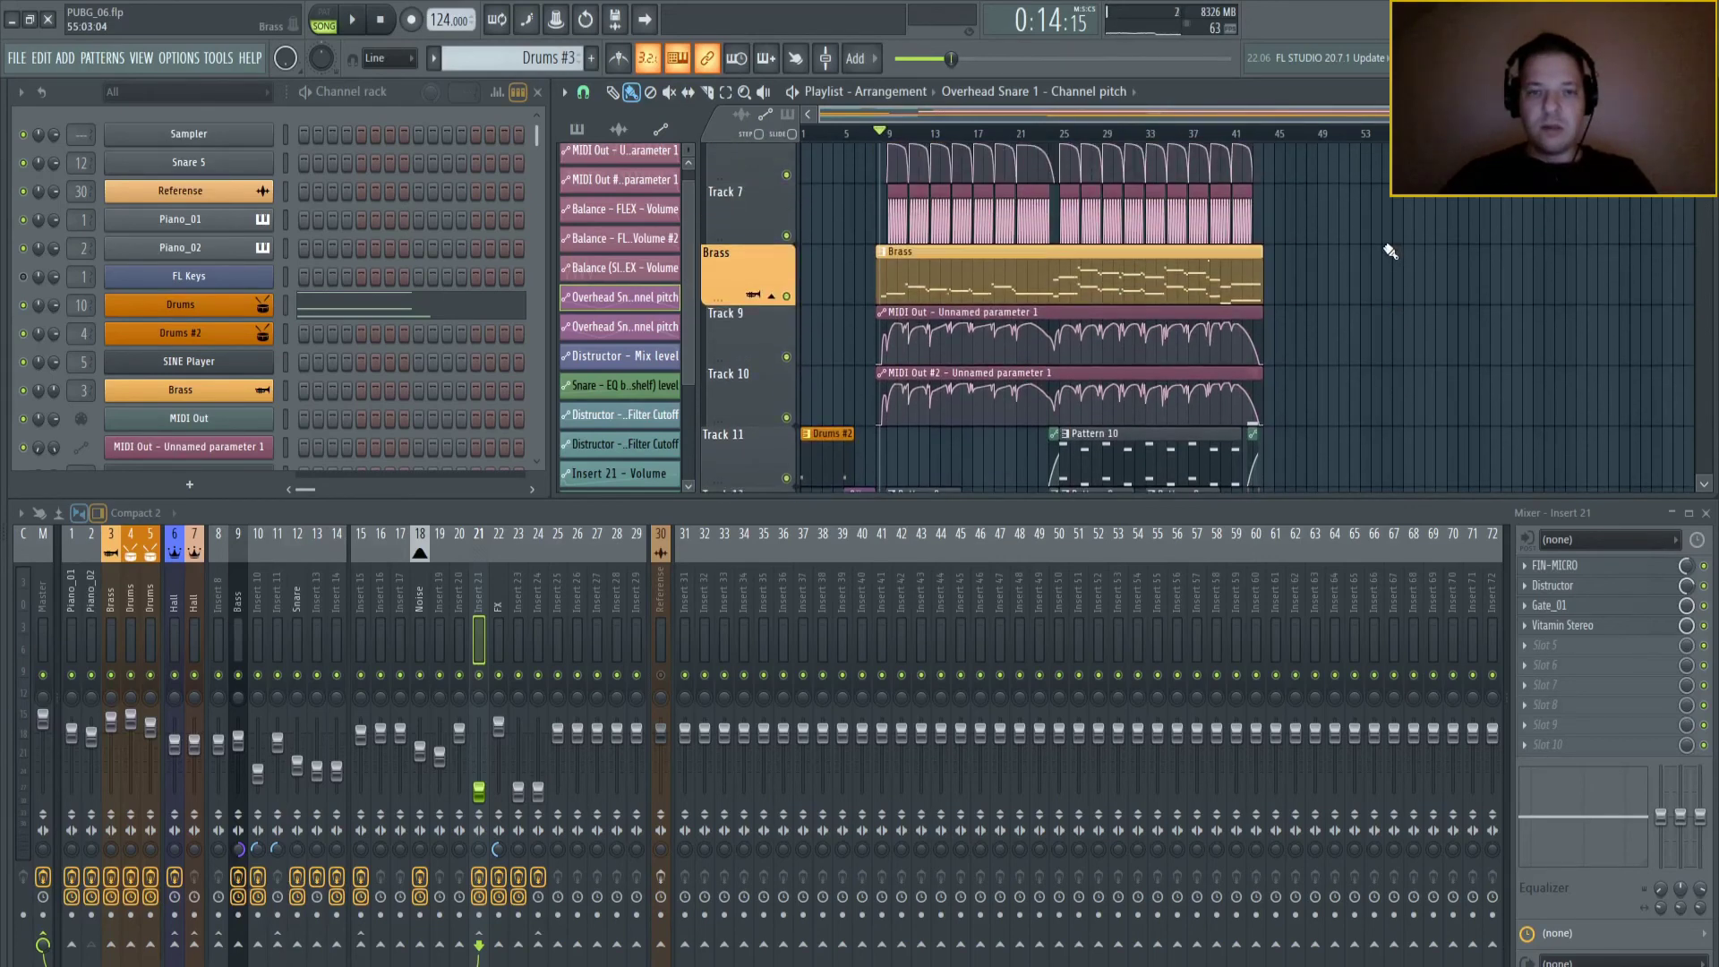
scroll(894, 139, "up", 4)
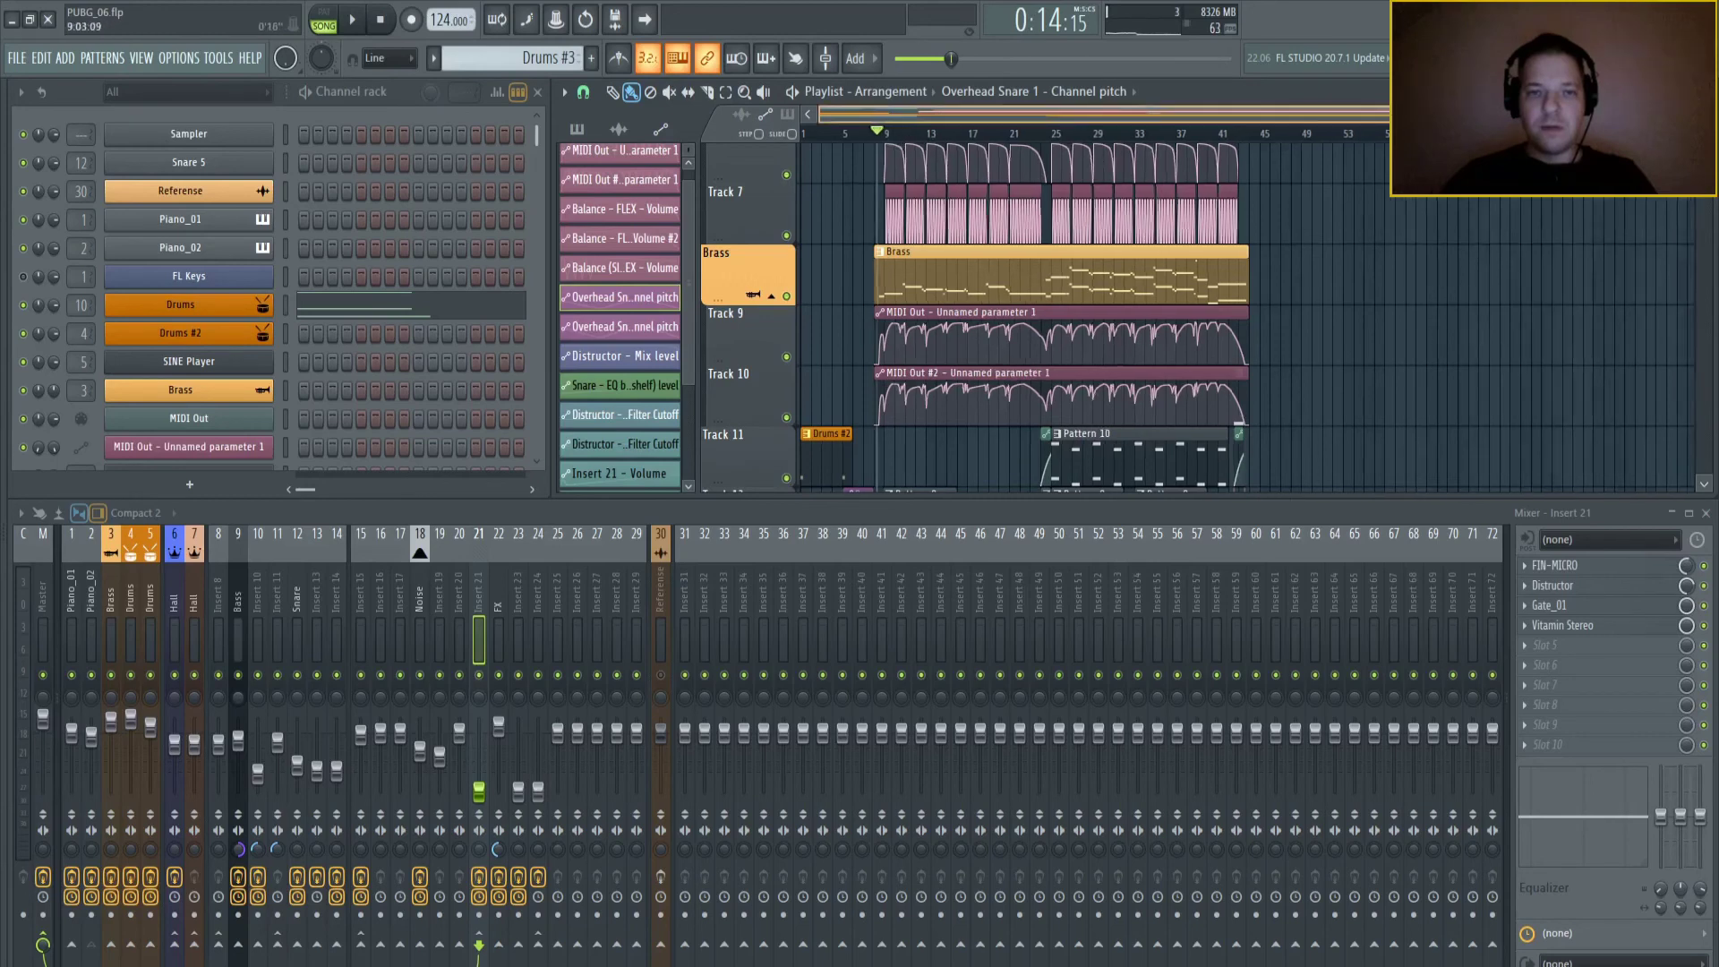